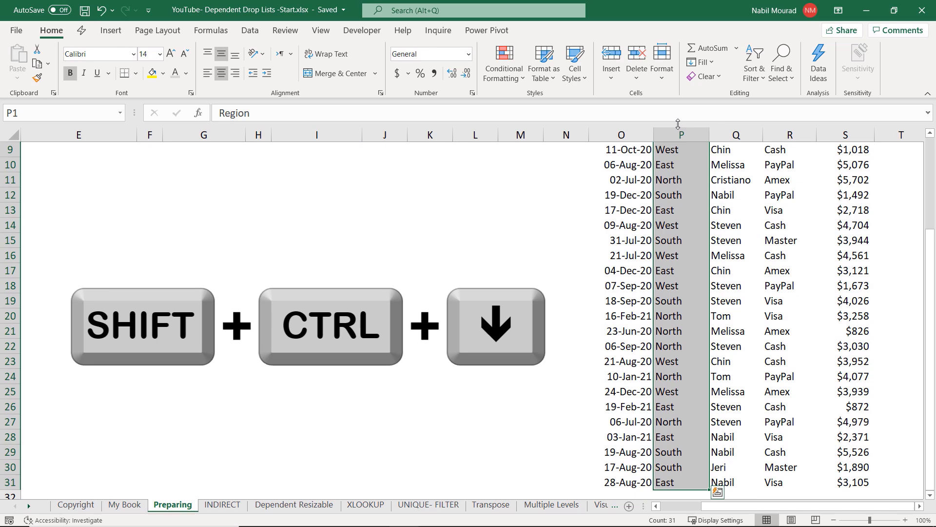
- Copy the Region column of the sales data, P1:P31, to cell A6 under the Remove Duplicates heading
key("ctrl+c")
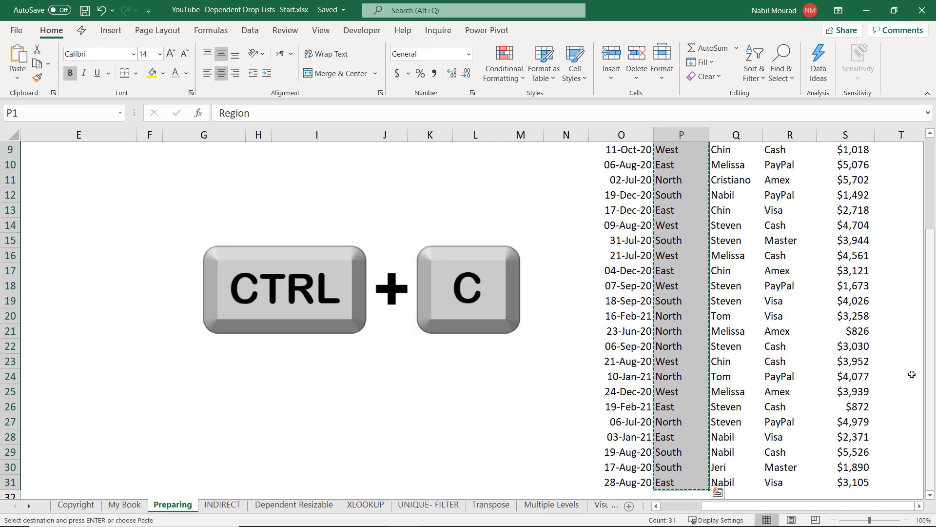
left_click(658, 507)
left_click(658, 507)
left_click(658, 508)
left_click(658, 507)
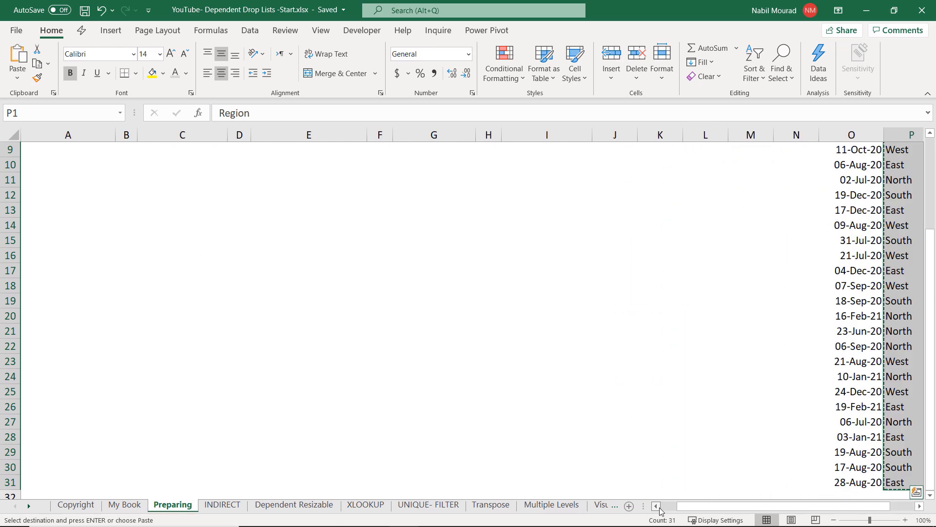
scroll(92, 374, "up", 3)
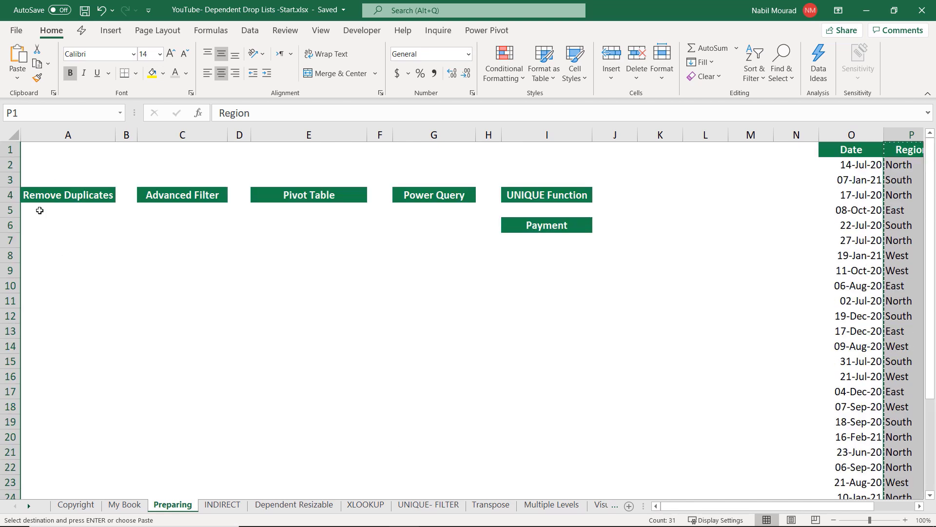
left_click(44, 226)
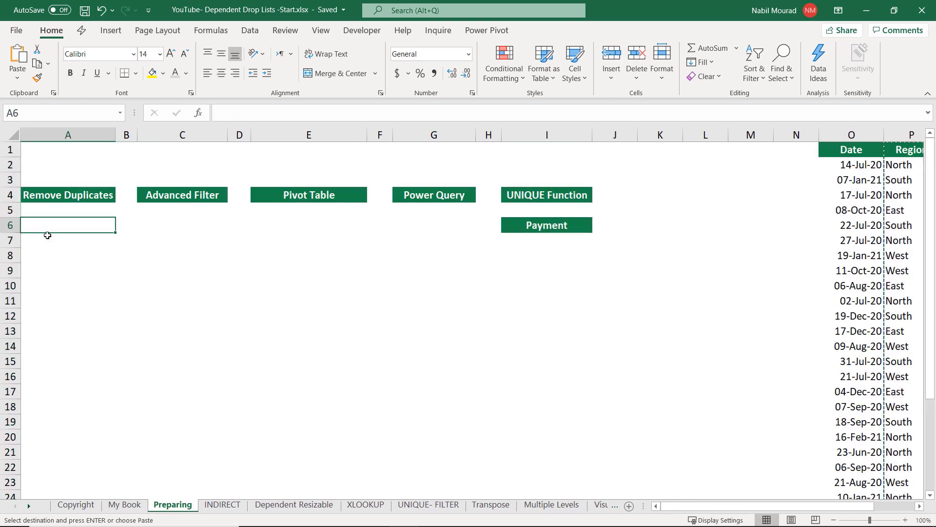
key("ctrl+v")
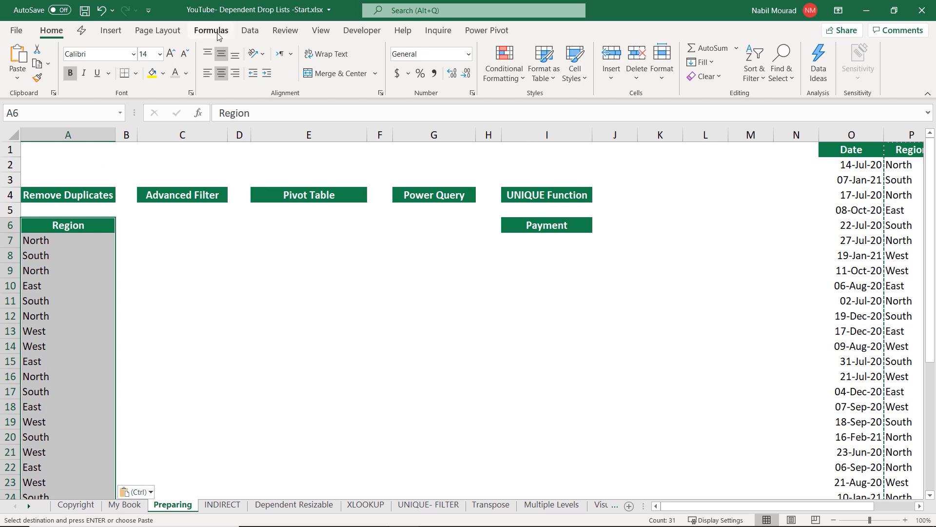
- Remove the duplicate values from the pasted Region list in column A, treating its first row as a header
left_click(250, 33)
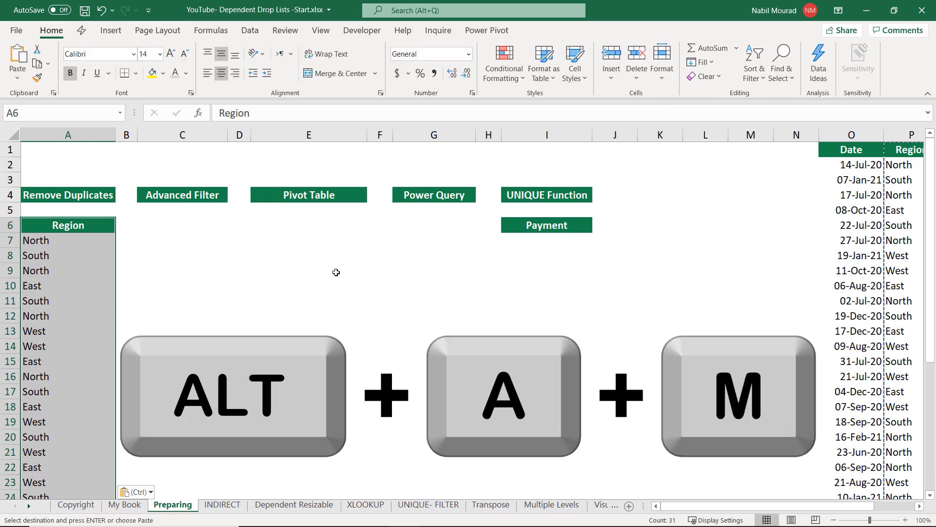
key("alt+a")
key("m")
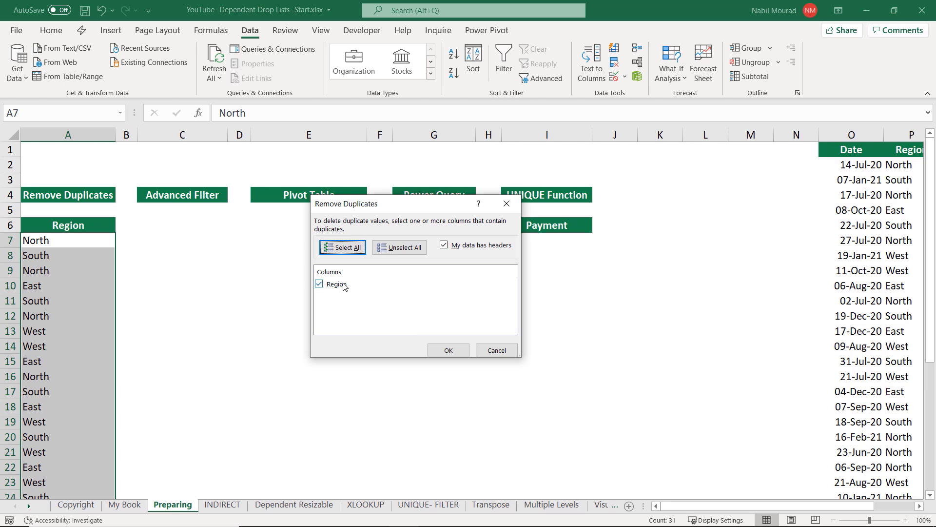
left_click(438, 351)
left_click(472, 303)
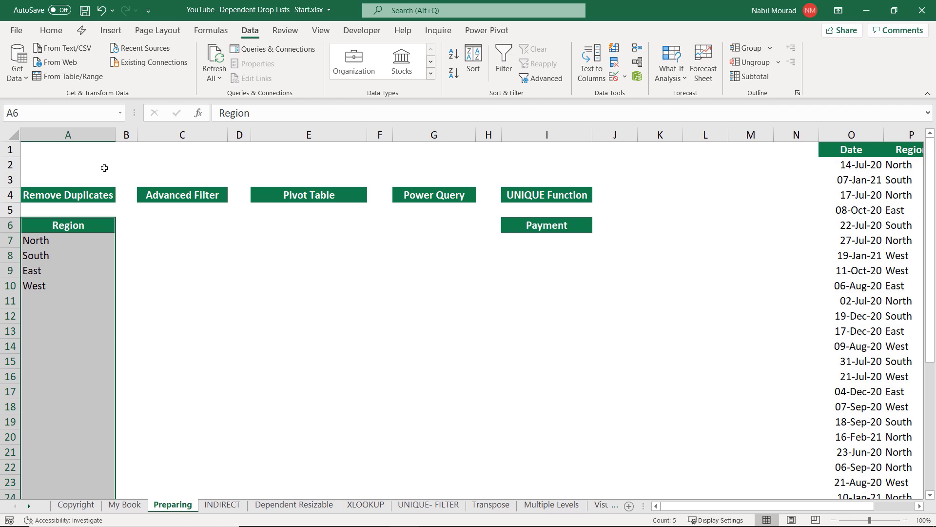
left_click(56, 220)
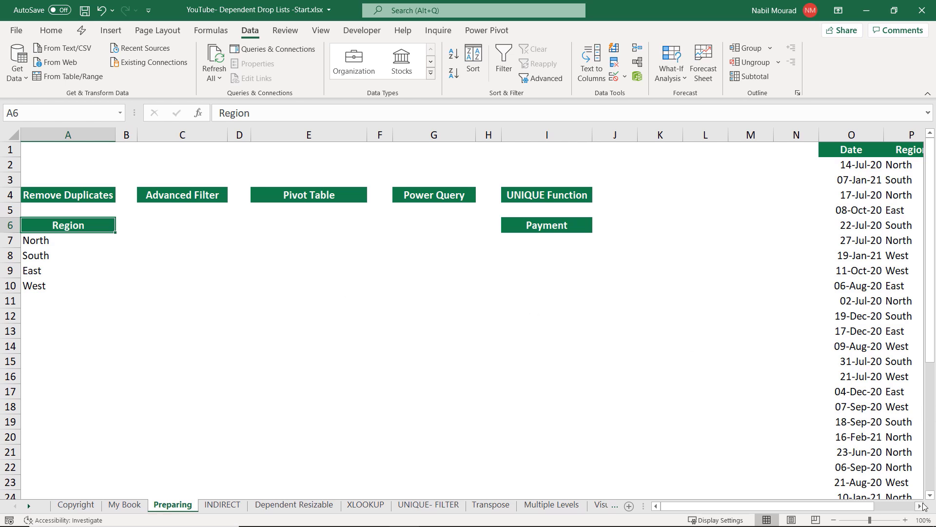
- Start an Advanced Filter on the sales data and set its list range to the Region column, P1:P31
left_click(922, 506)
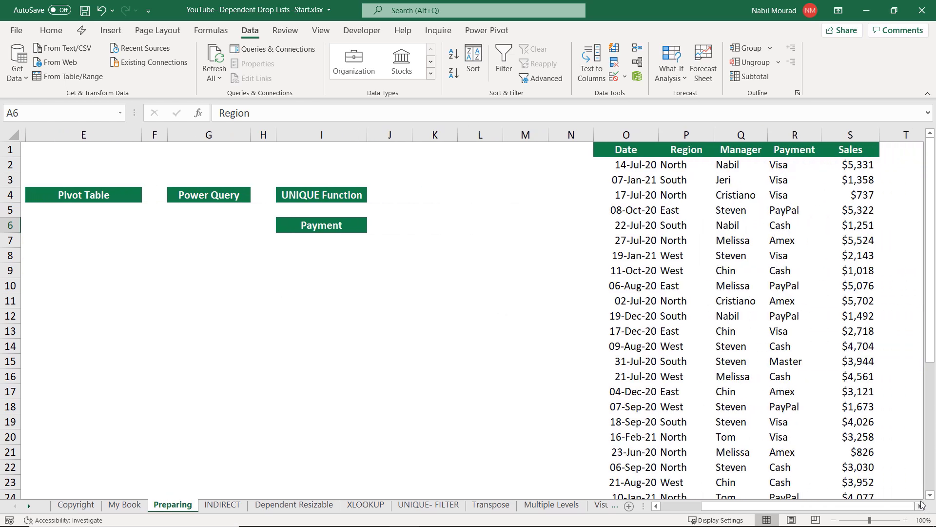
left_click(680, 152)
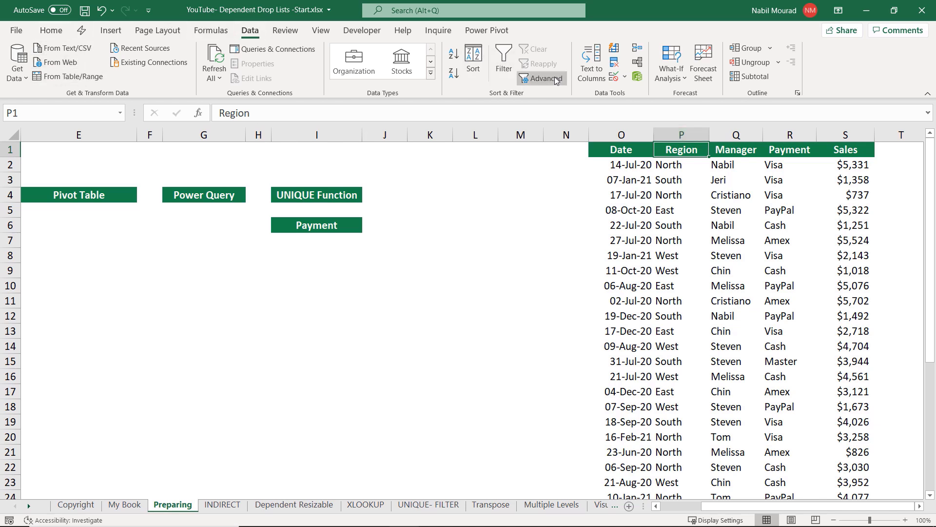
left_click(51, 31)
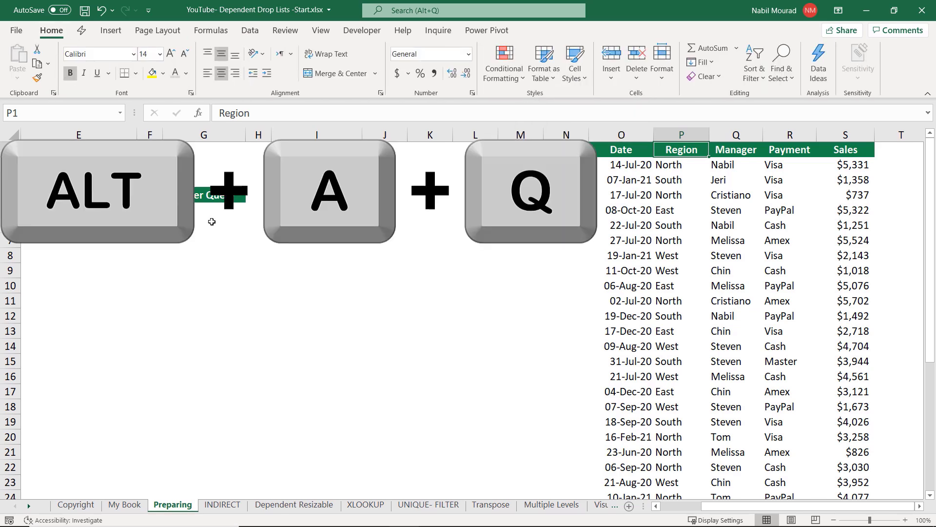
key("alt+a+q")
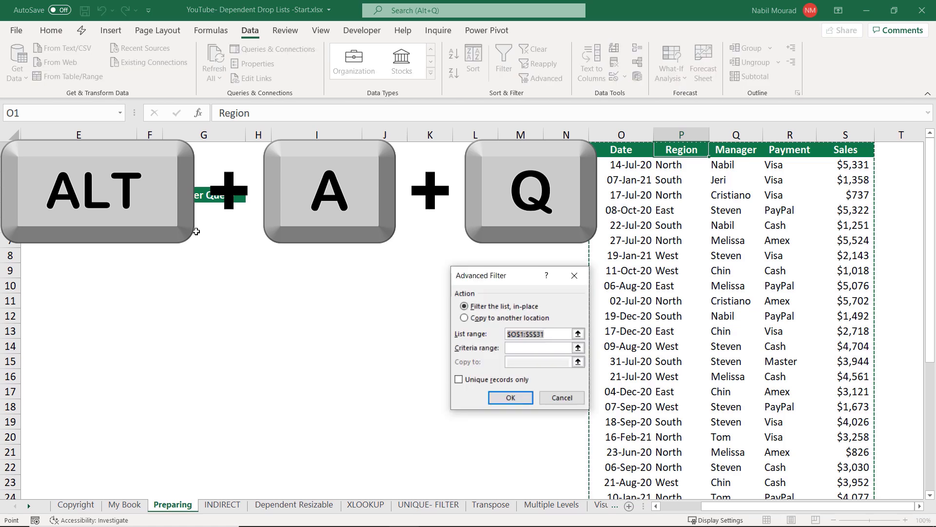
left_click(686, 150)
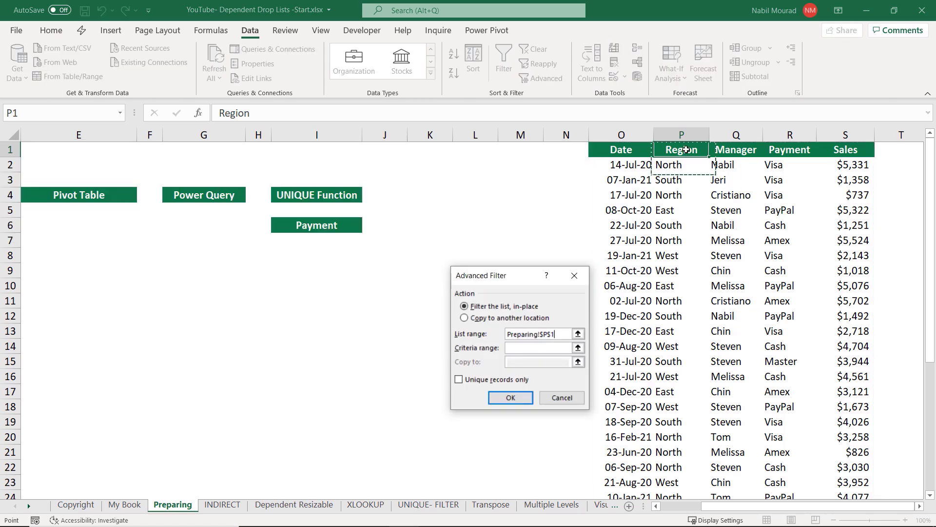
key("ctrl+shift+Down")
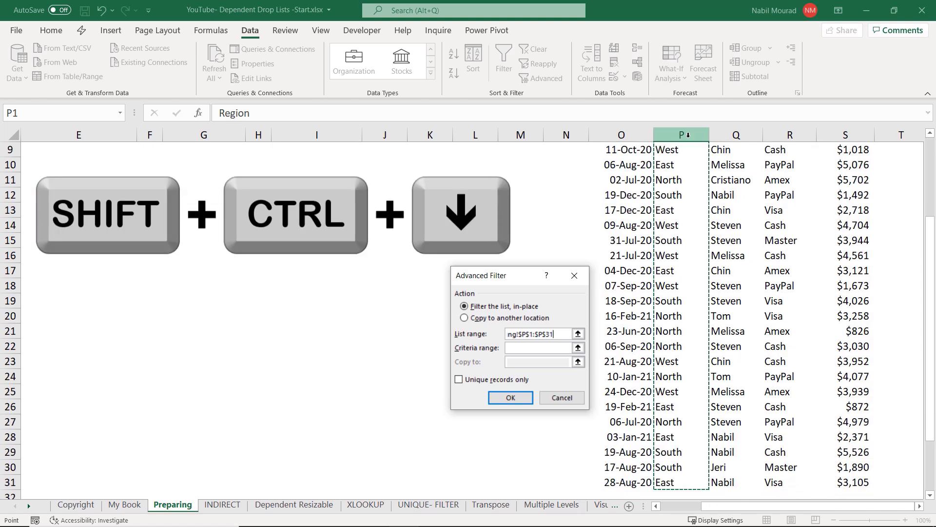
key("ctrl+BackSpace")
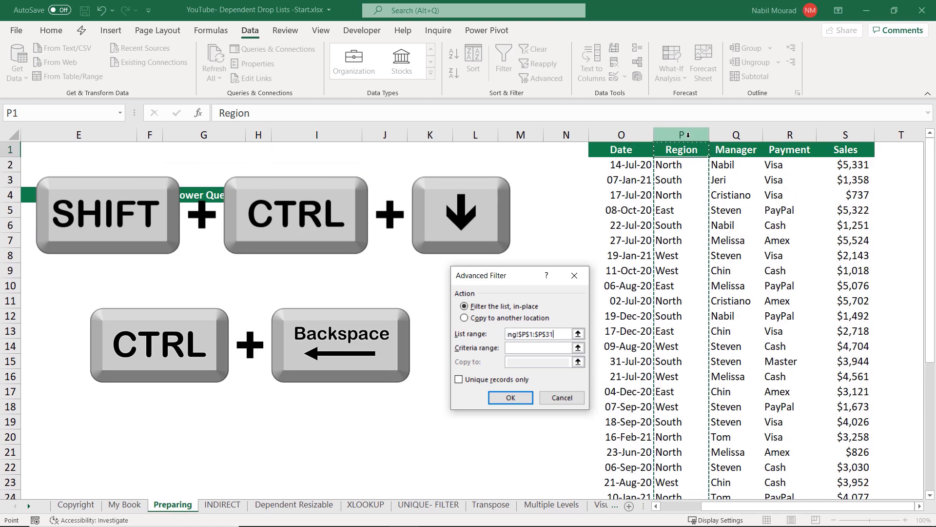
- Have the Advanced Filter copy unique records only to another location, cell C6, and run it
left_click(464, 318)
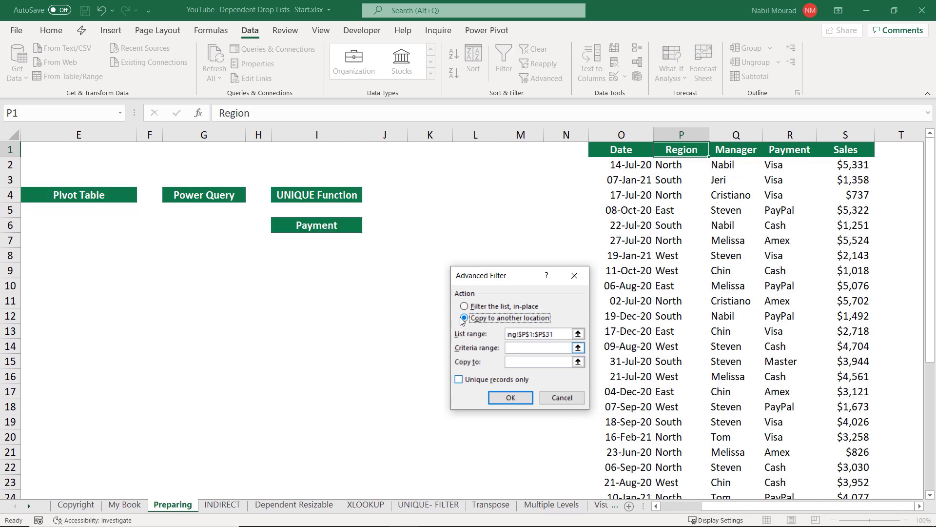
left_click(516, 359)
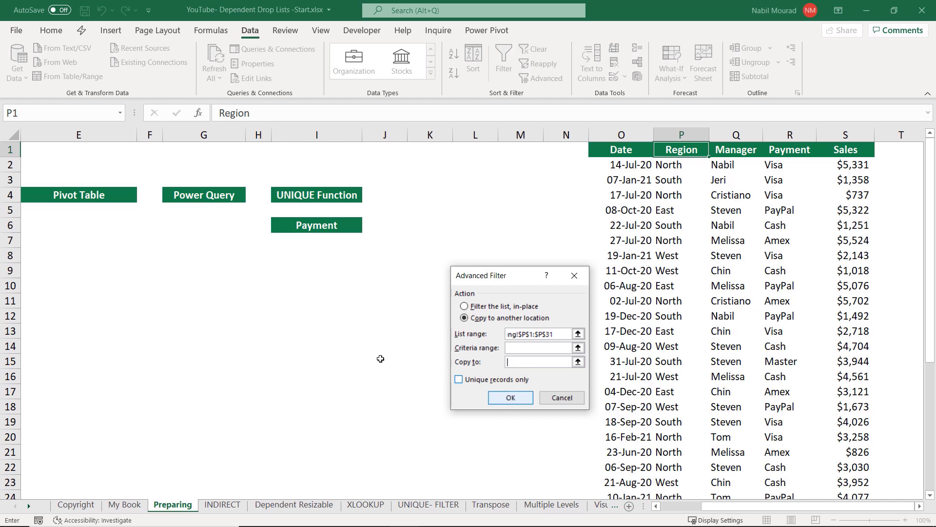
left_click_drag(707, 507, 681, 506)
left_click(68, 226)
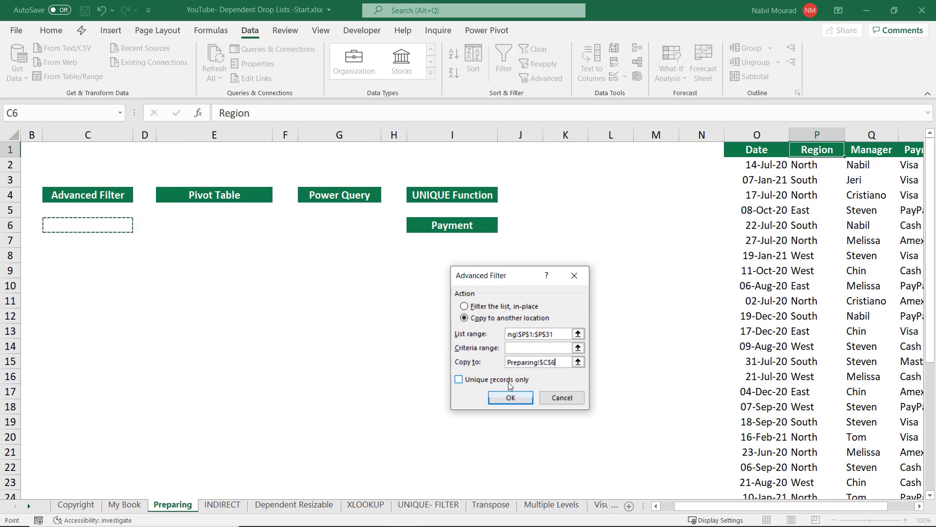
left_click(460, 379)
left_click(510, 398)
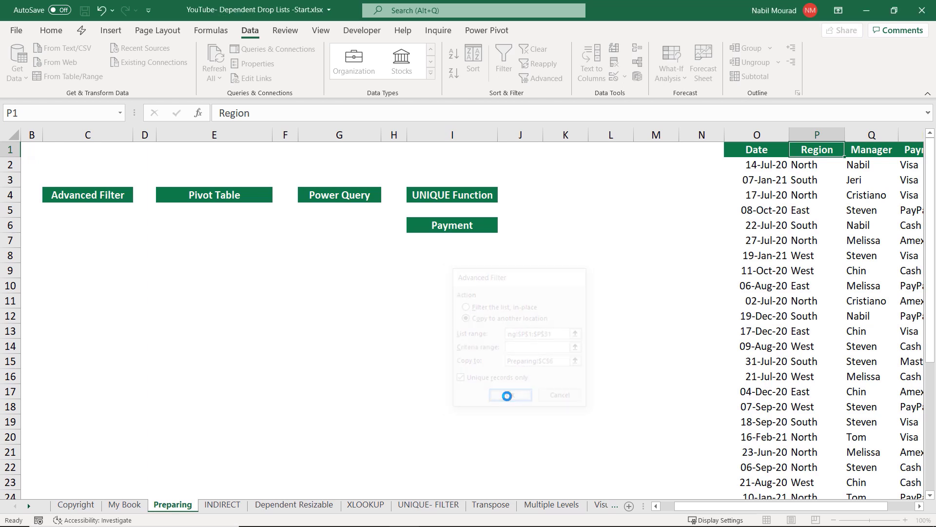
left_click_drag(706, 506, 692, 506)
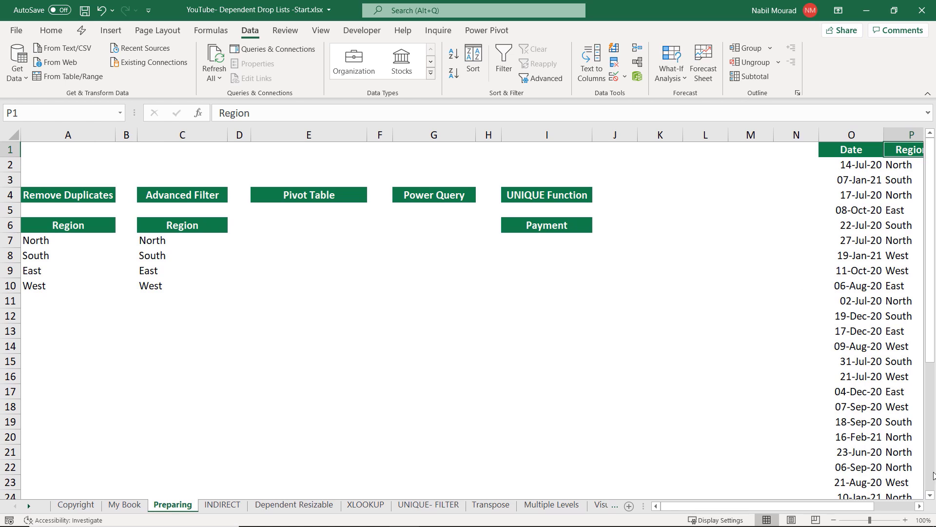
- Insert a PivotTable from the sales data O1:S31 on the existing worksheet at cell E6
left_click(921, 506)
left_click(920, 507)
left_click(921, 506)
left_click(921, 506)
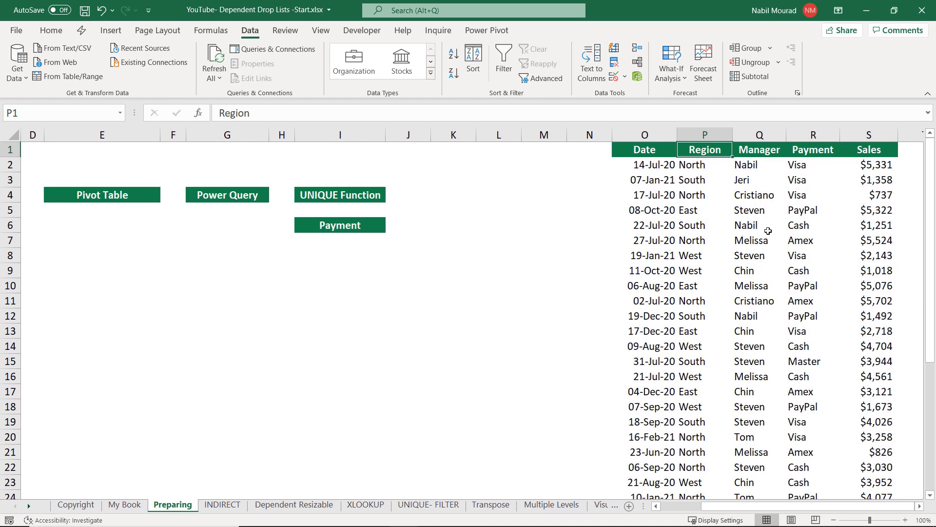
left_click(756, 219)
left_click(690, 282)
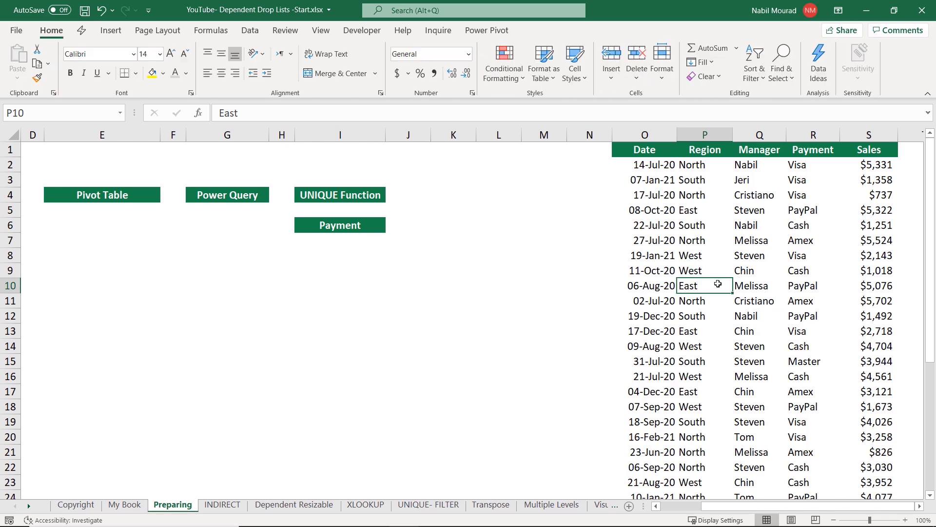
left_click(112, 31)
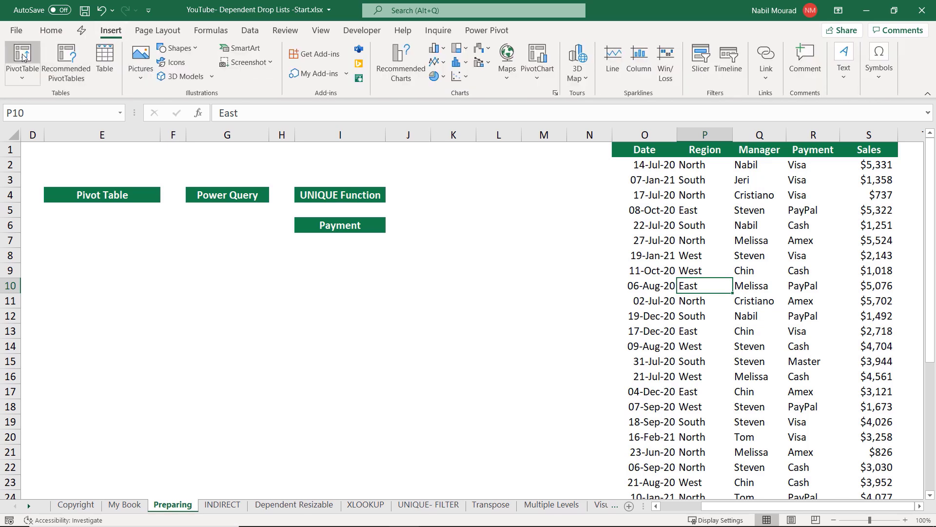
left_click(23, 57)
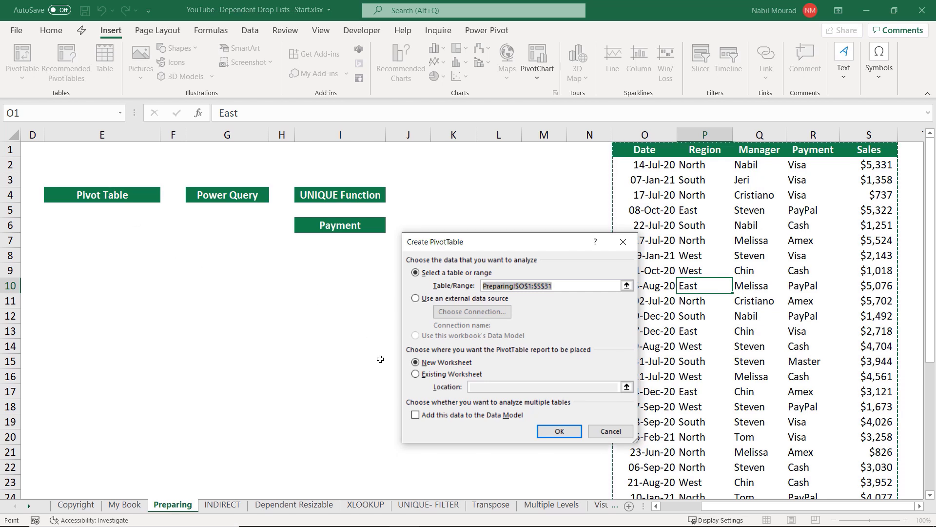
left_click(416, 375)
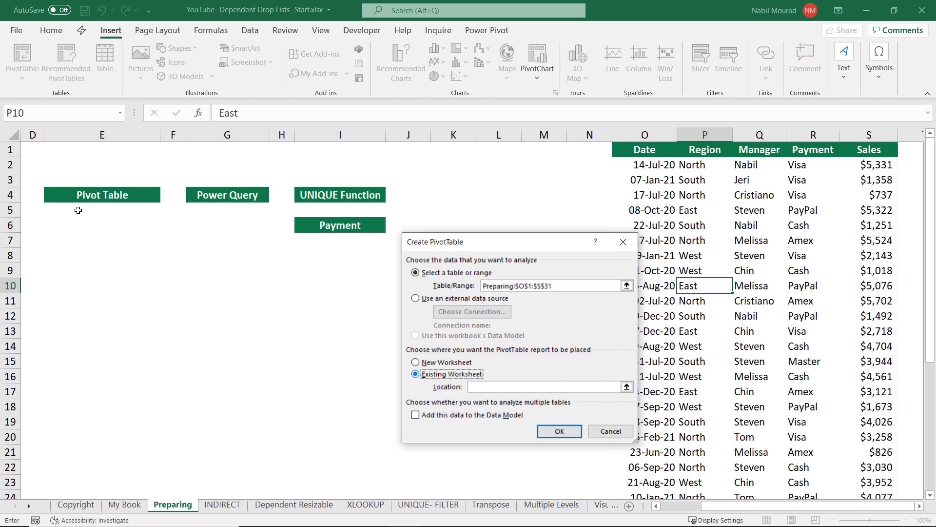
left_click(55, 232)
left_click(565, 431)
- Add the Manager field to the PivotTable's rows and close the field list
left_click_drag(503, 282, 499, 174)
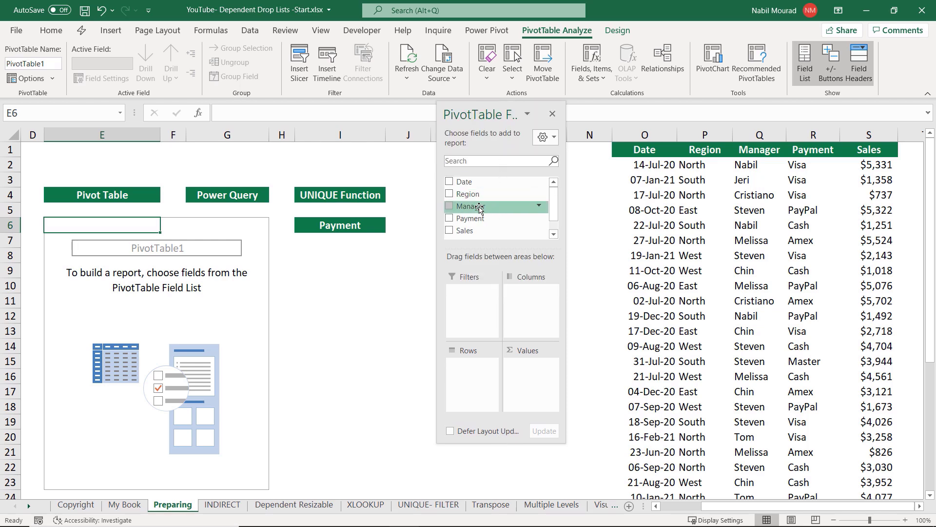
left_click_drag(479, 208, 474, 382)
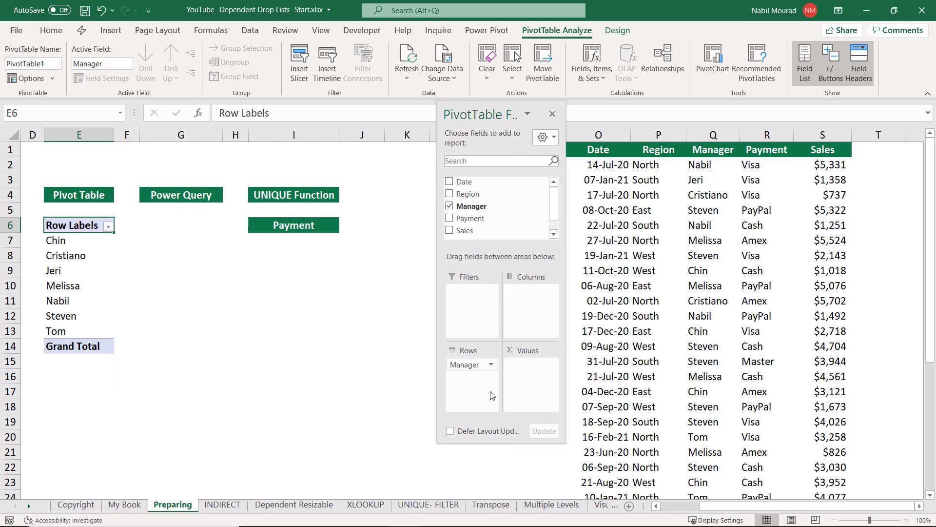
left_click(553, 115)
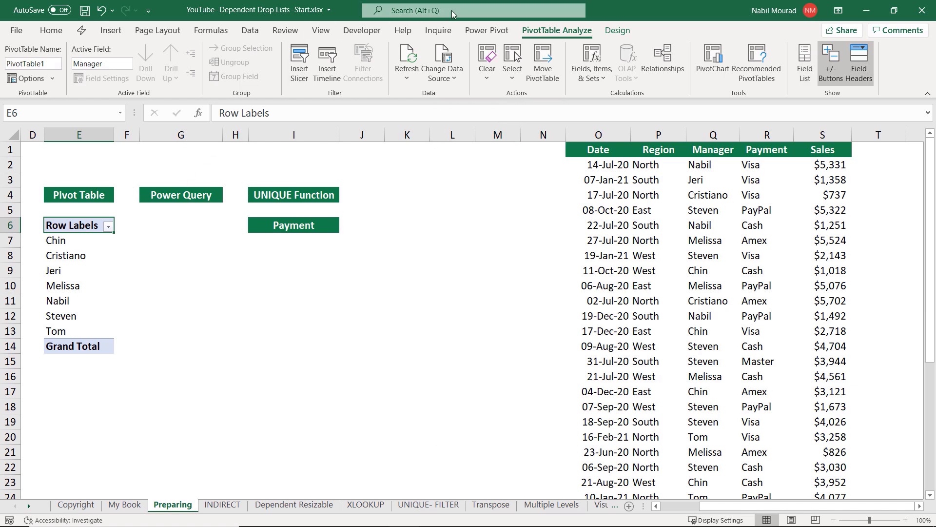
- Show the Manager PivotTable in tabular form and turn grand totals off for rows and columns
left_click(618, 31)
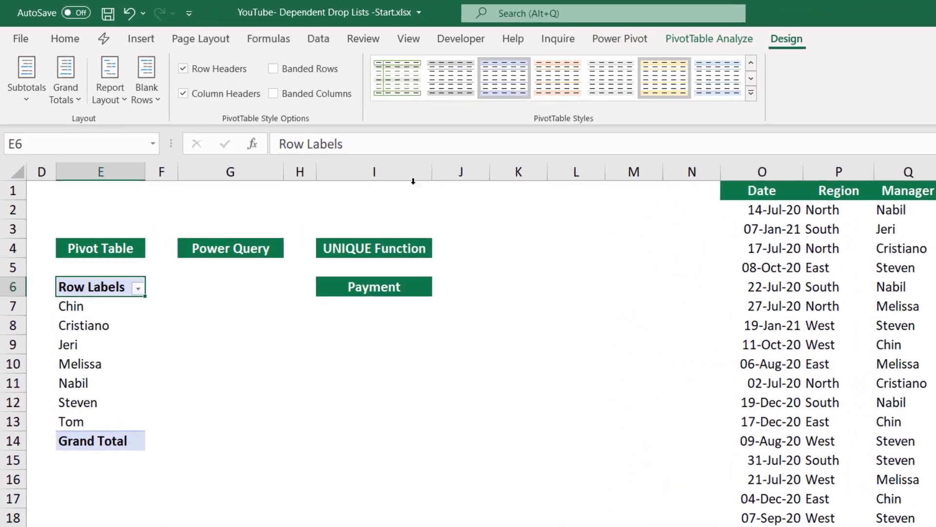
left_click(122, 101)
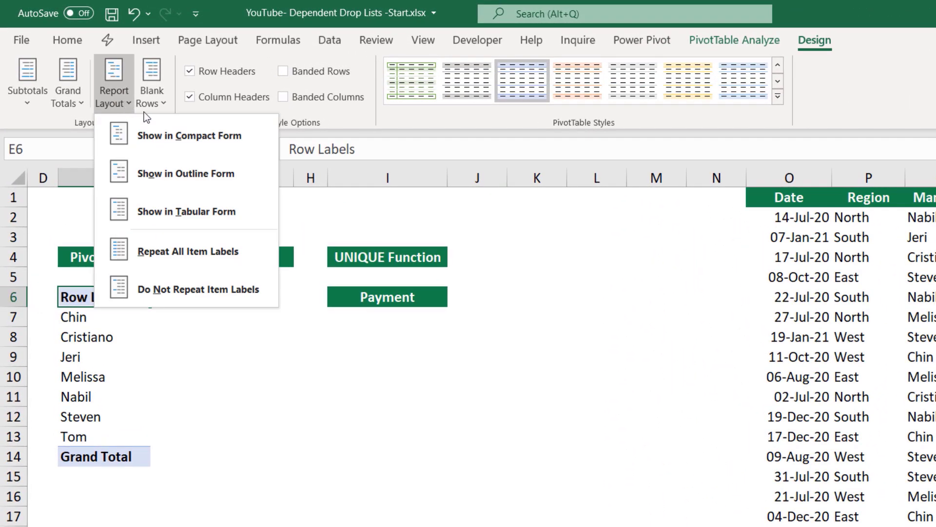
left_click(178, 216)
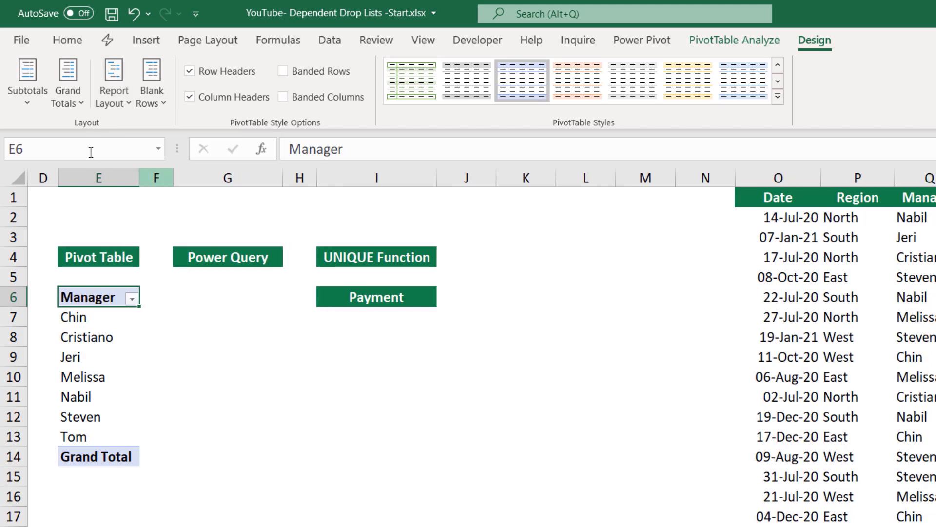
left_click(69, 98)
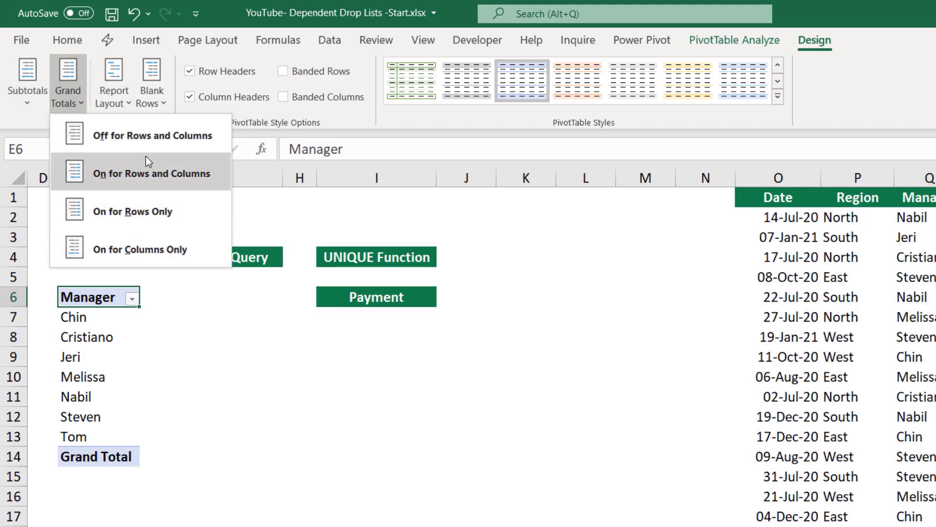
left_click(147, 138)
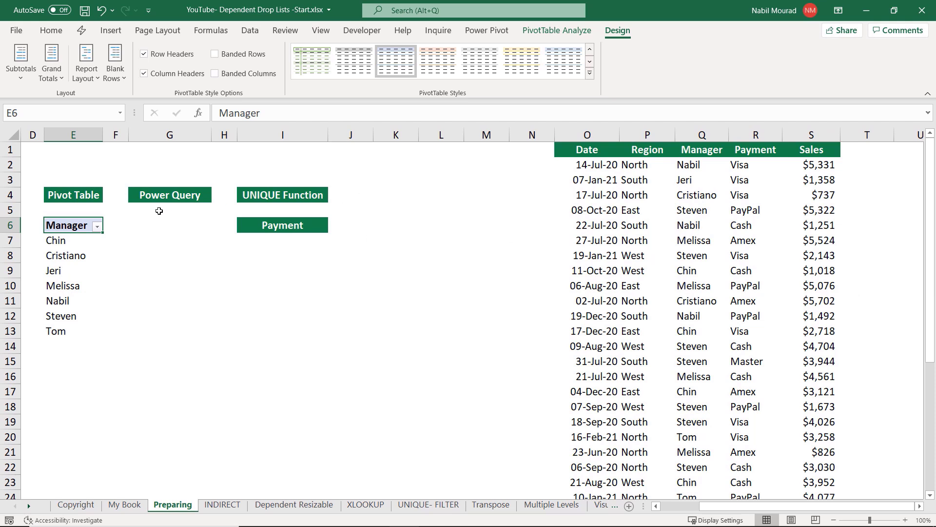
- Convert the sales data O1:S31 into a table with headers
left_click(696, 241)
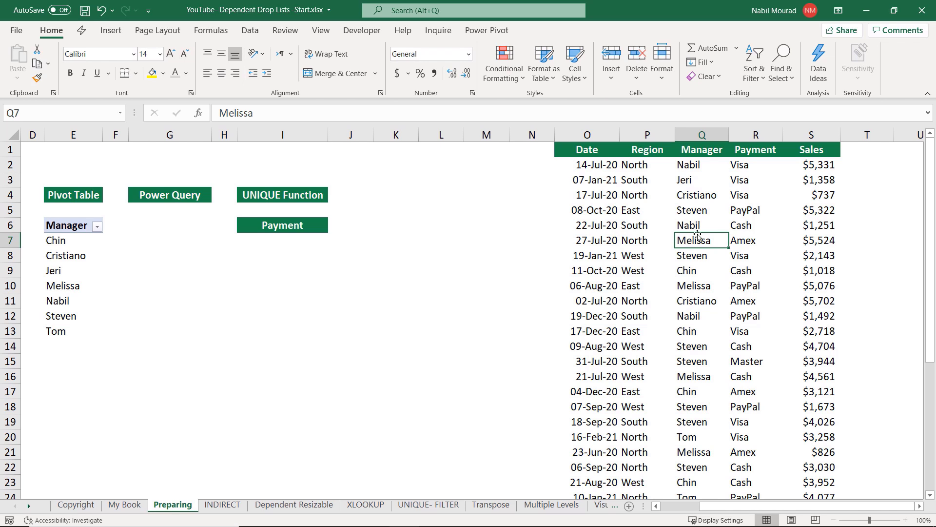
key("ctrl+t")
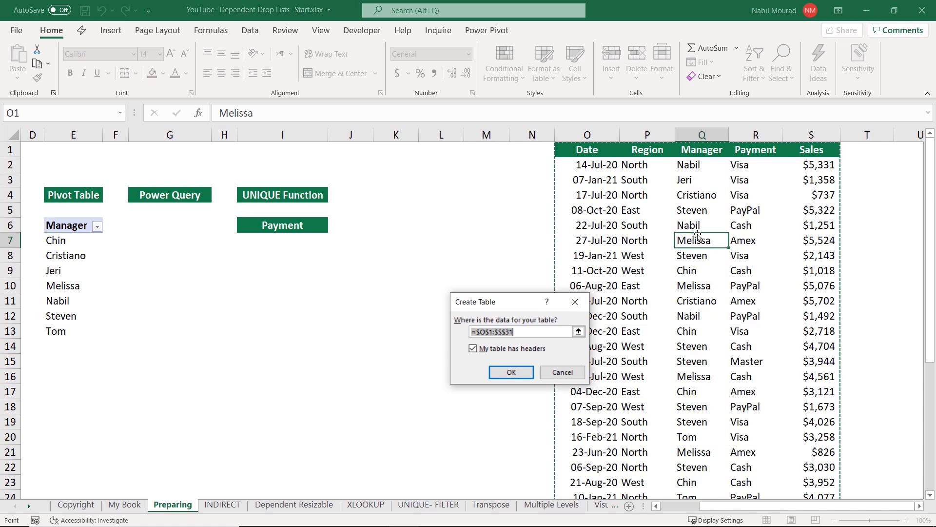
key("Return")
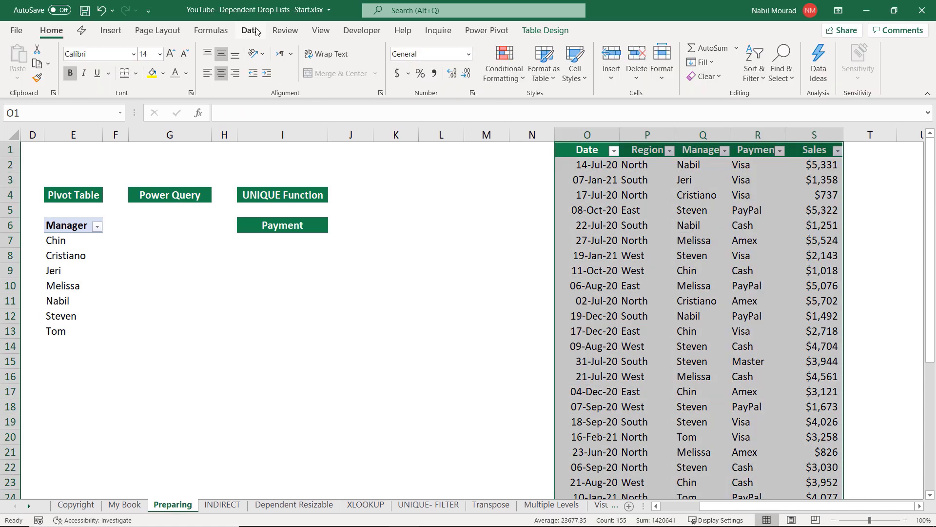
- Open the sales table as a new query in the Power Query Editor
left_click(256, 32)
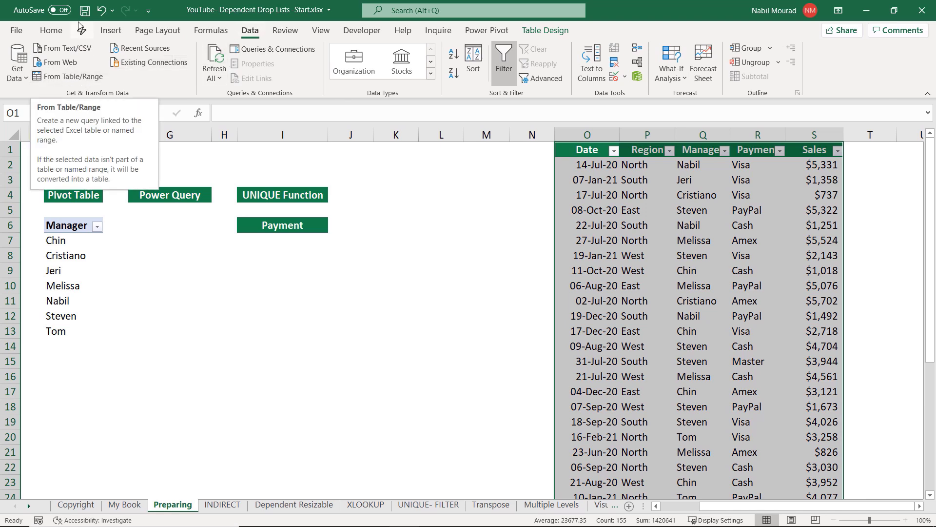
left_click(51, 31)
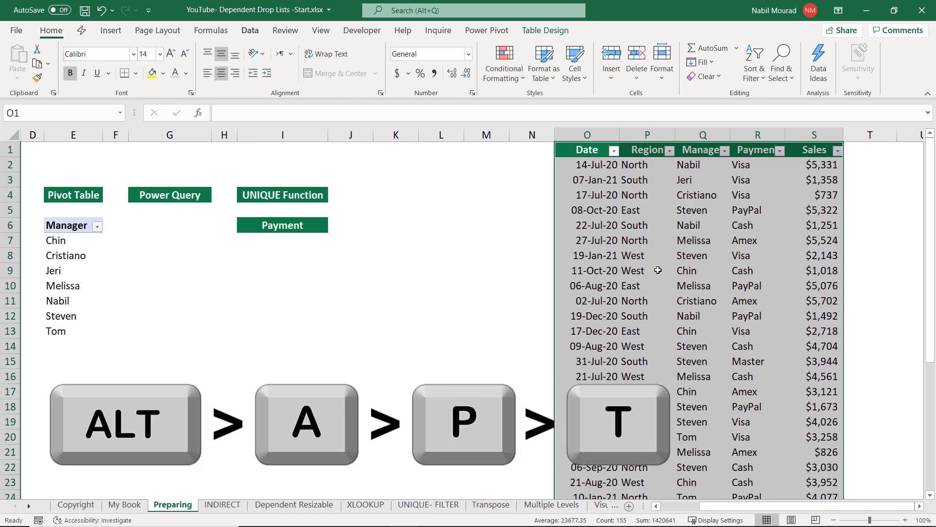
key("alt+a")
key("p")
key("t")
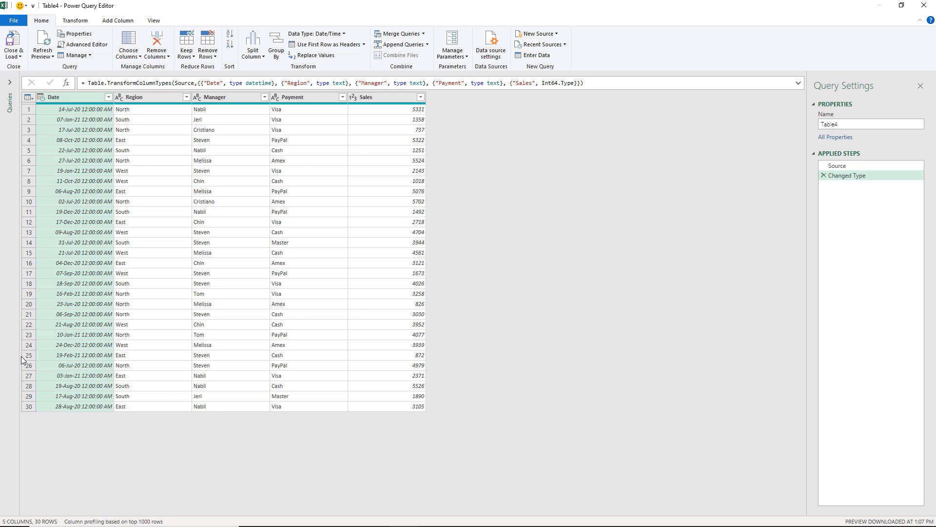
- Keep only the Manager column in the query and remove its duplicate rows
left_click(234, 97)
right_click(233, 97)
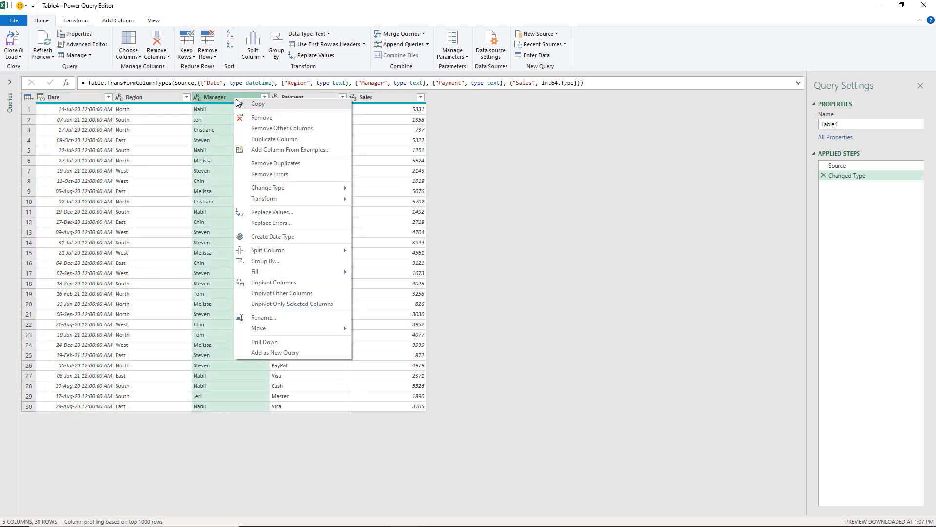
left_click(275, 132)
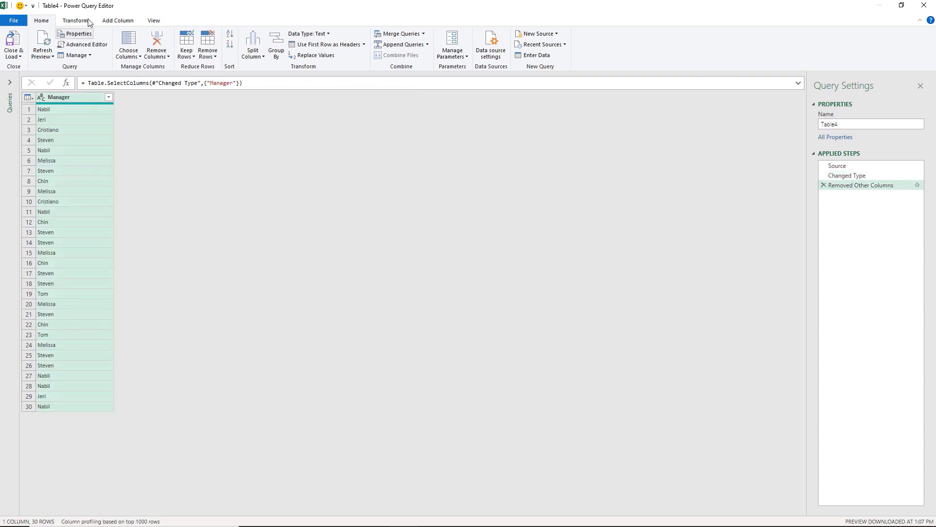
left_click(215, 57)
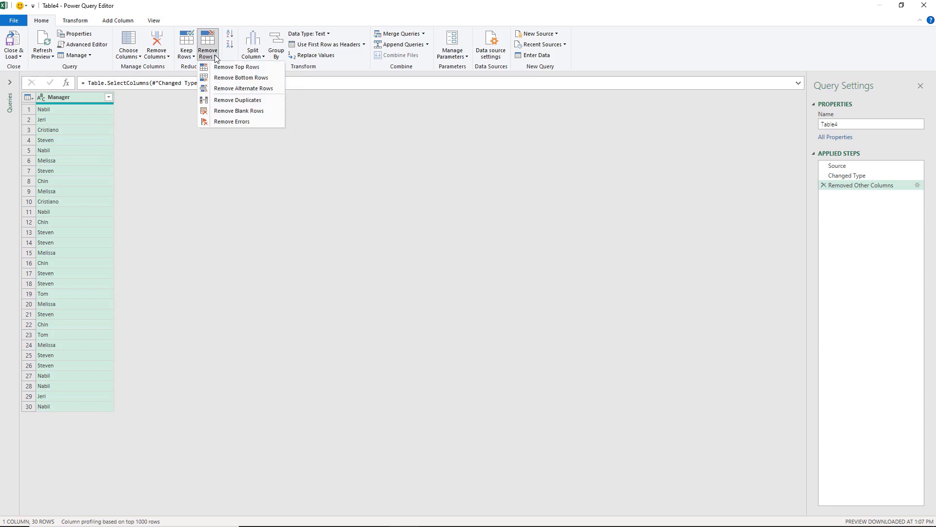
left_click(236, 101)
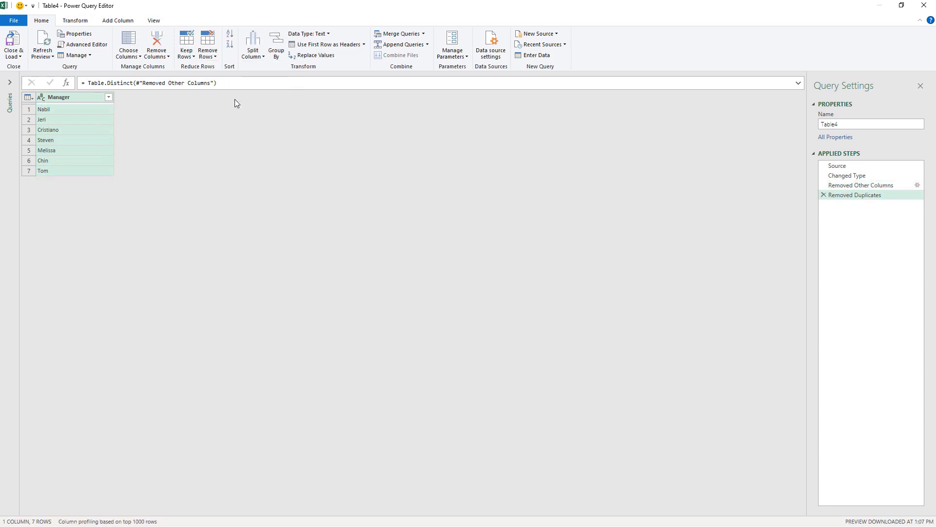
- Rename the query as Managers
left_click(851, 122)
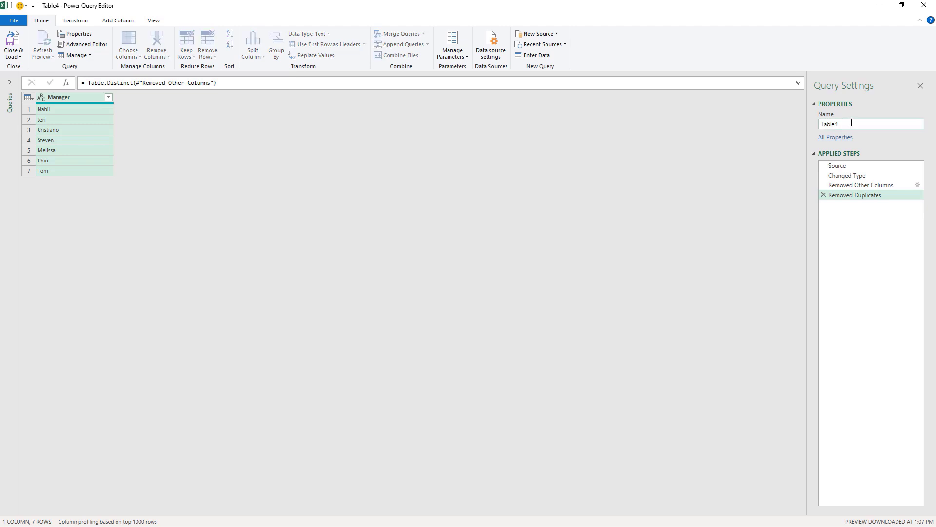
type("Managers")
key("Return")
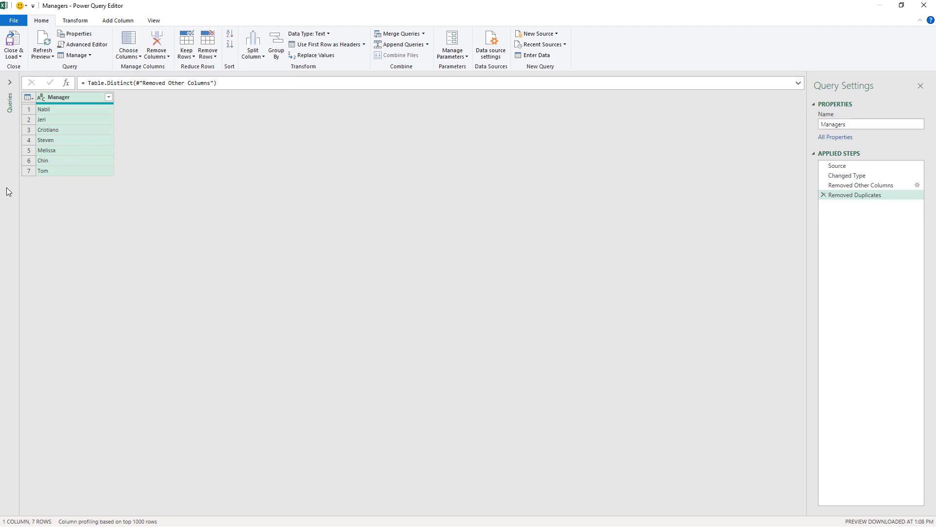
- Load the Managers query as a table on the existing worksheet at cell G6
left_click(14, 55)
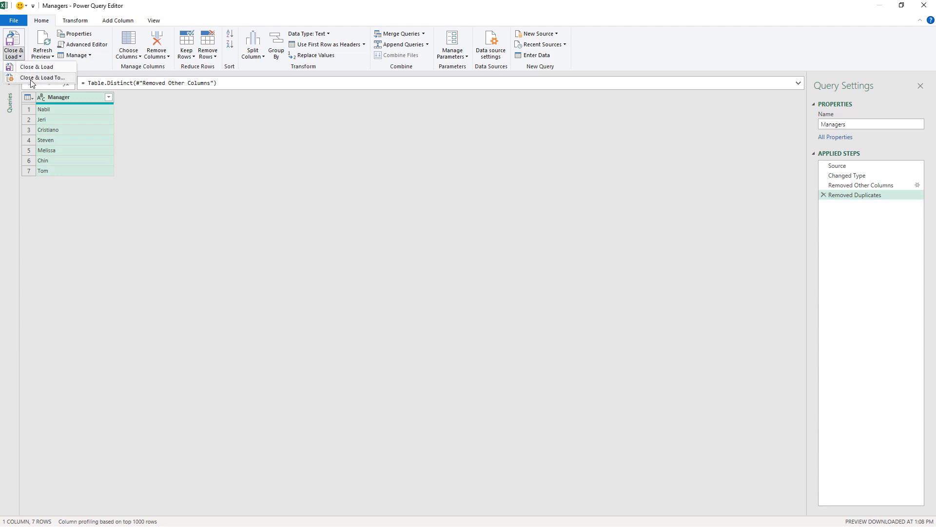
left_click(31, 78)
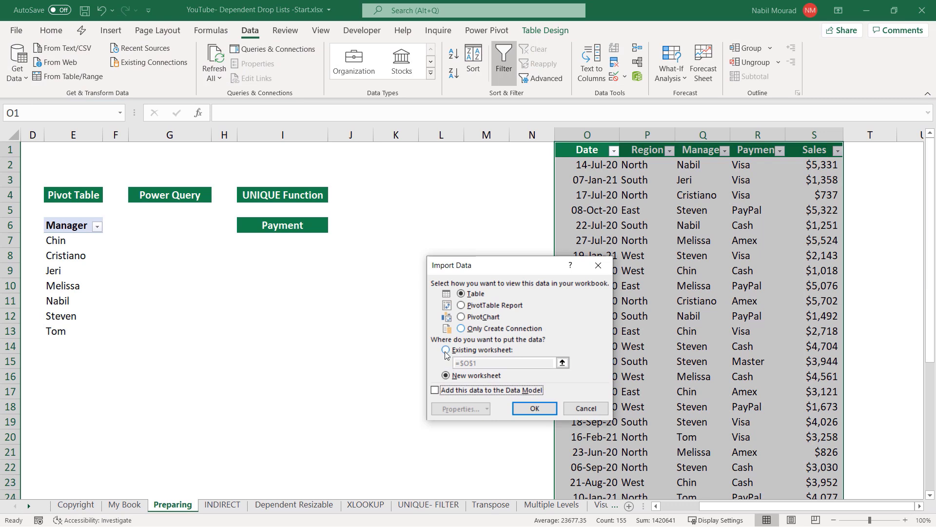
left_click(446, 351)
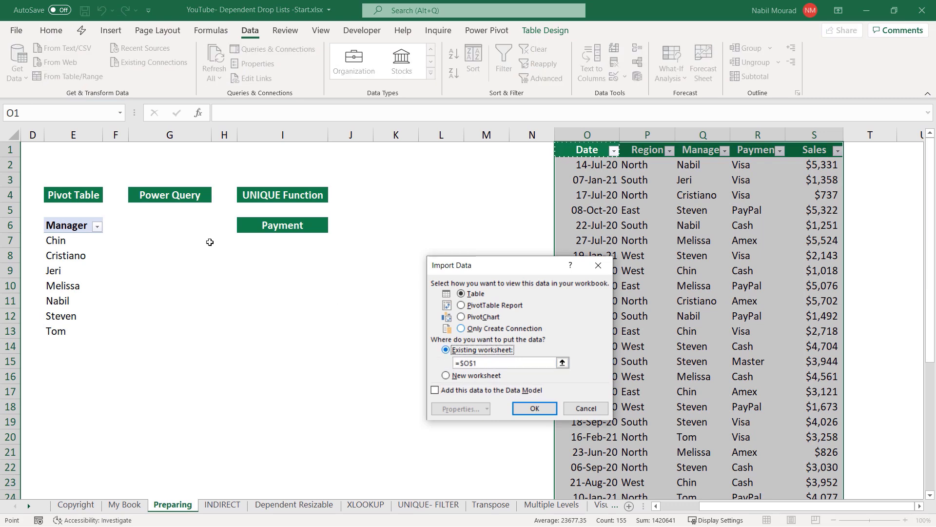
left_click(160, 223)
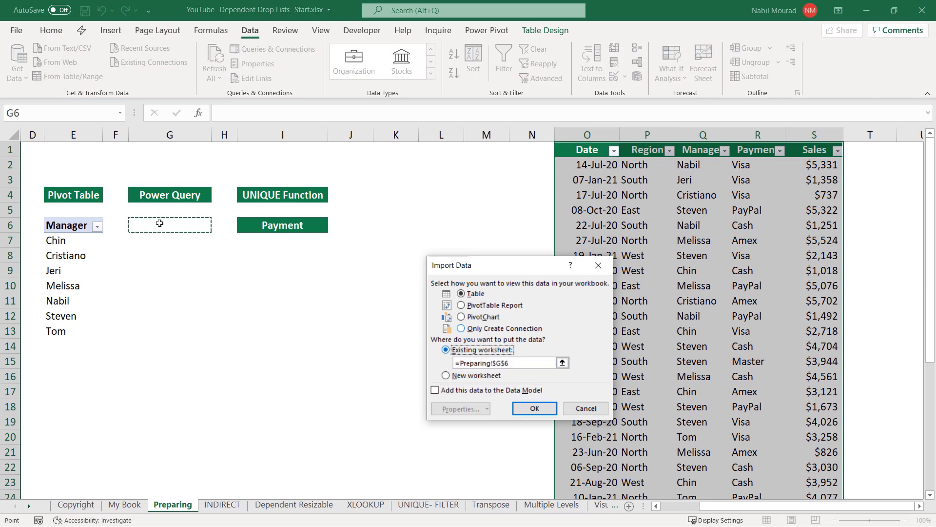
left_click(535, 410)
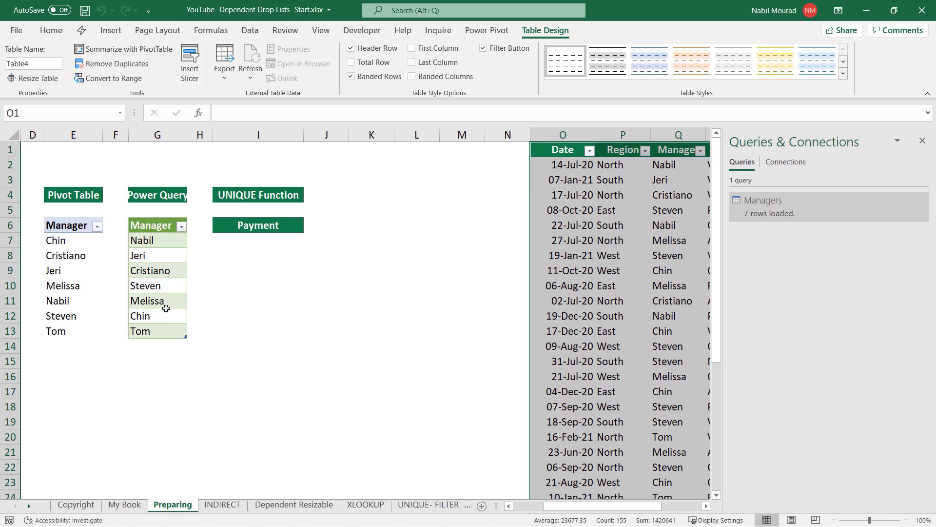
- Close the queries list and convert the sales data table back to a normal range
left_click(922, 140)
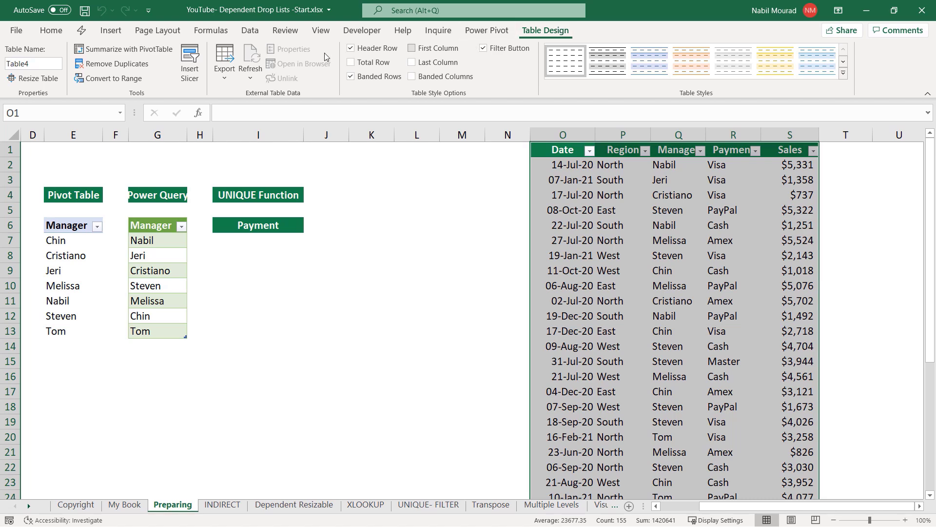
left_click(123, 77)
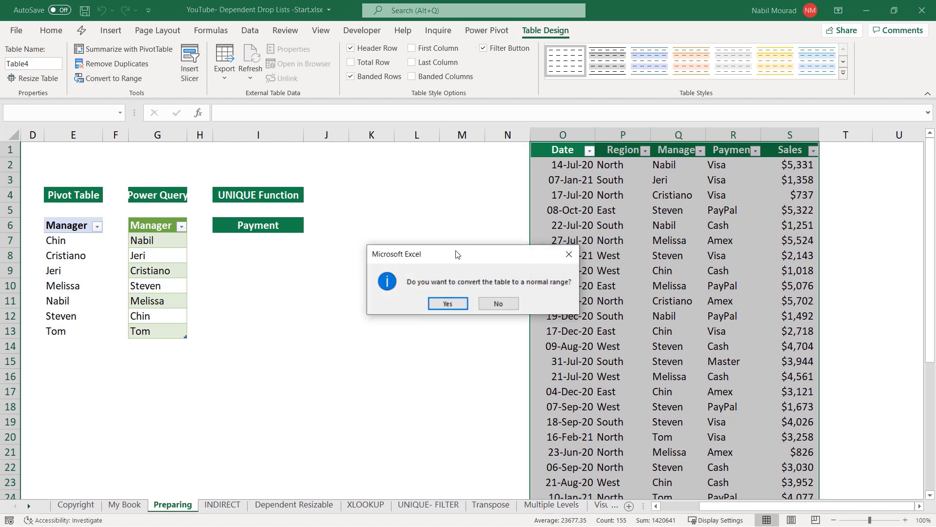
left_click(449, 302)
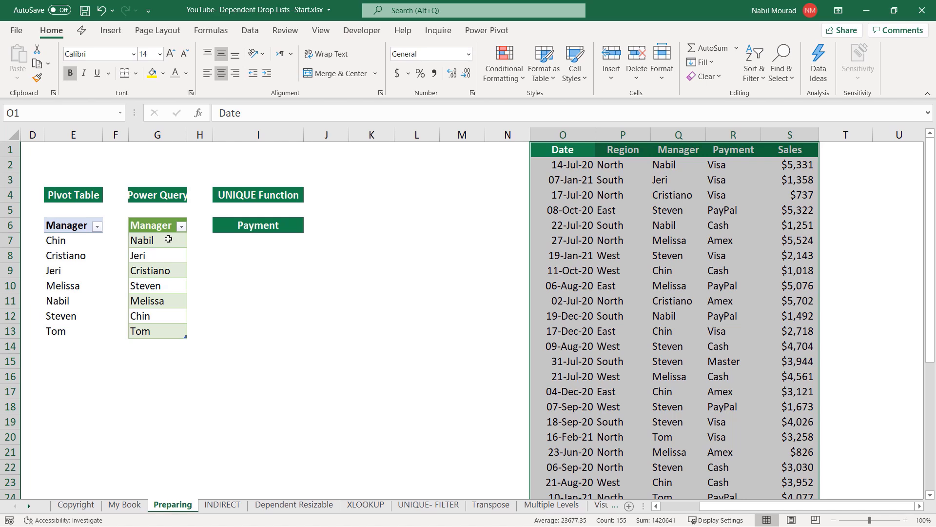
- Enter =UNIQUE(R2:R31) in cell I7 to list the unique payment types under the Payment heading
left_click(240, 236)
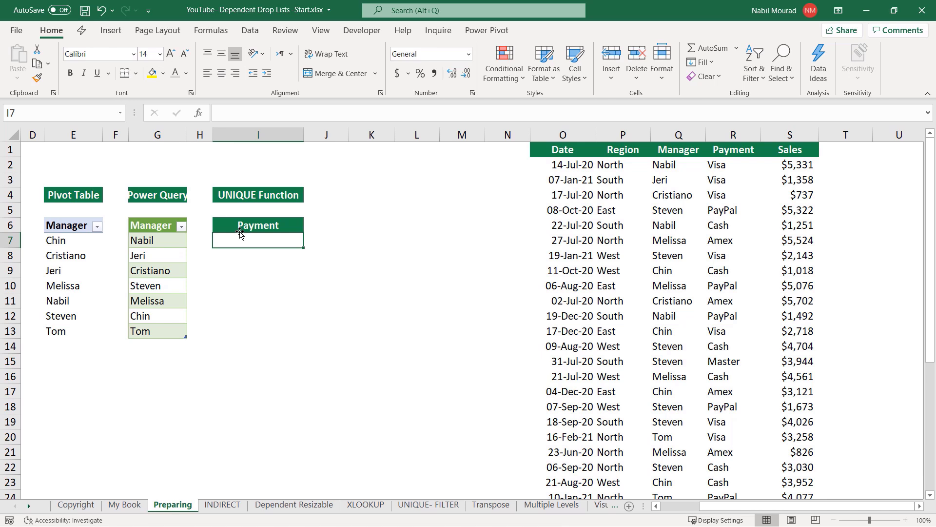
type("=unique")
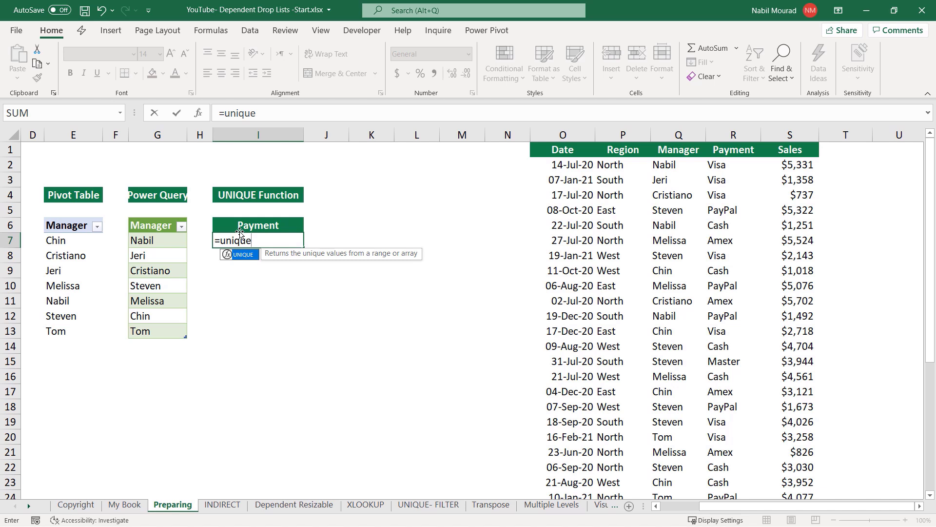
key("Tab")
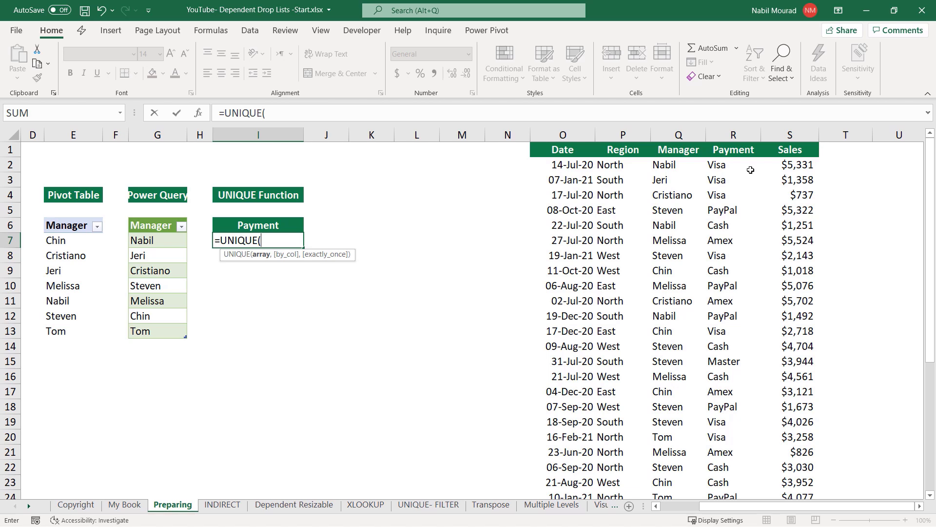
left_click(733, 162)
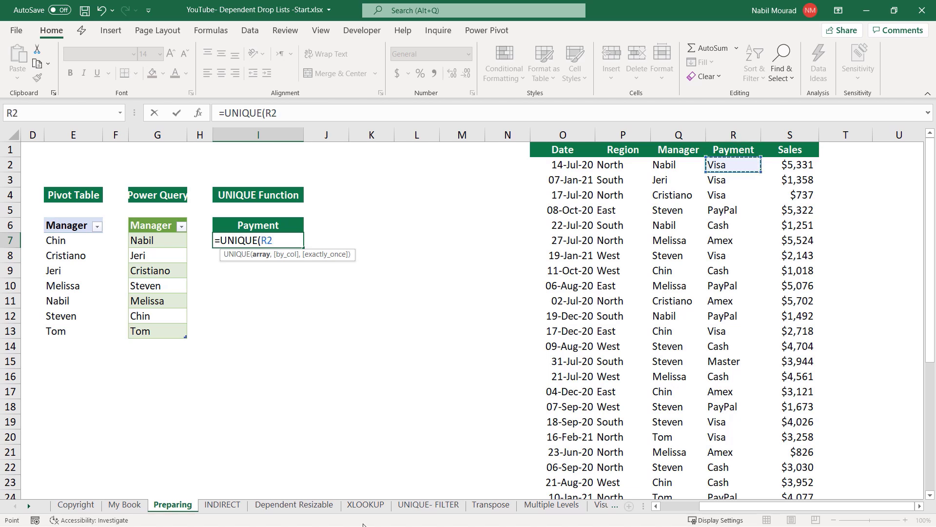
key("ctrl+shift+Down")
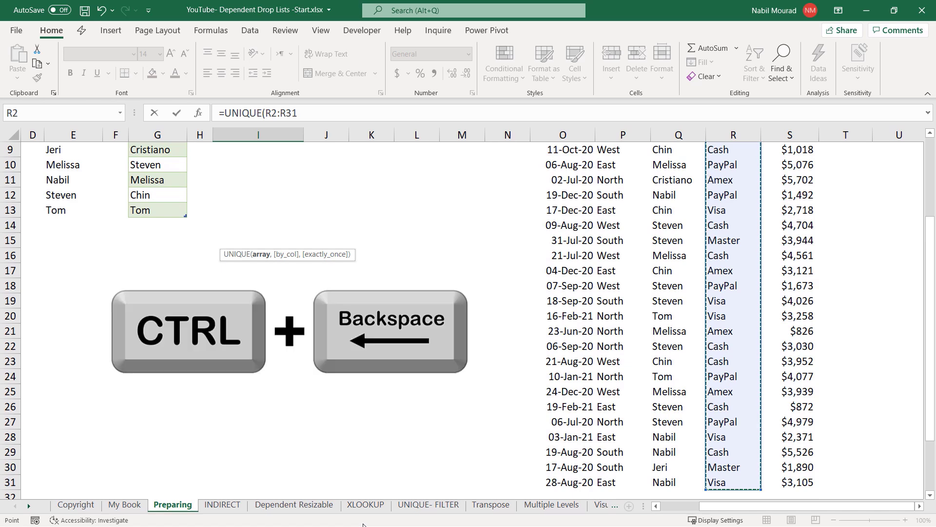
key("ctrl+BackSpace")
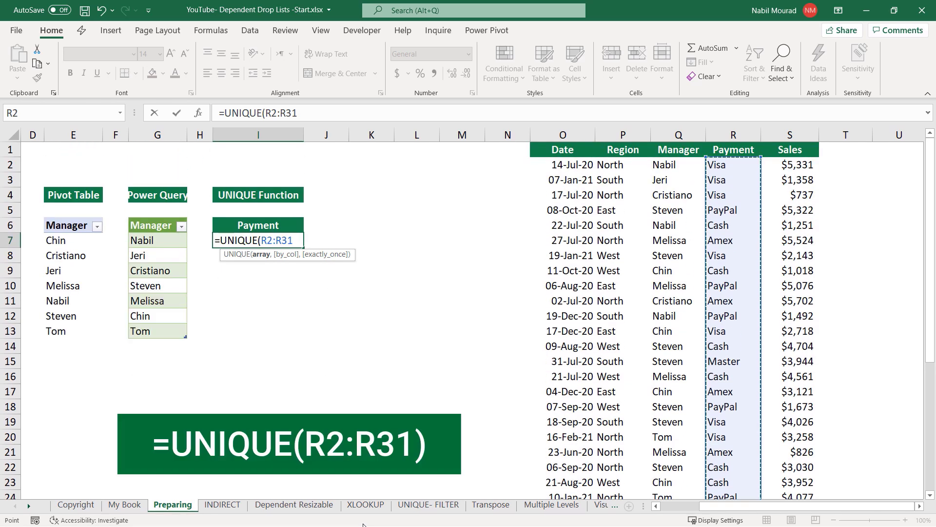
type(")")
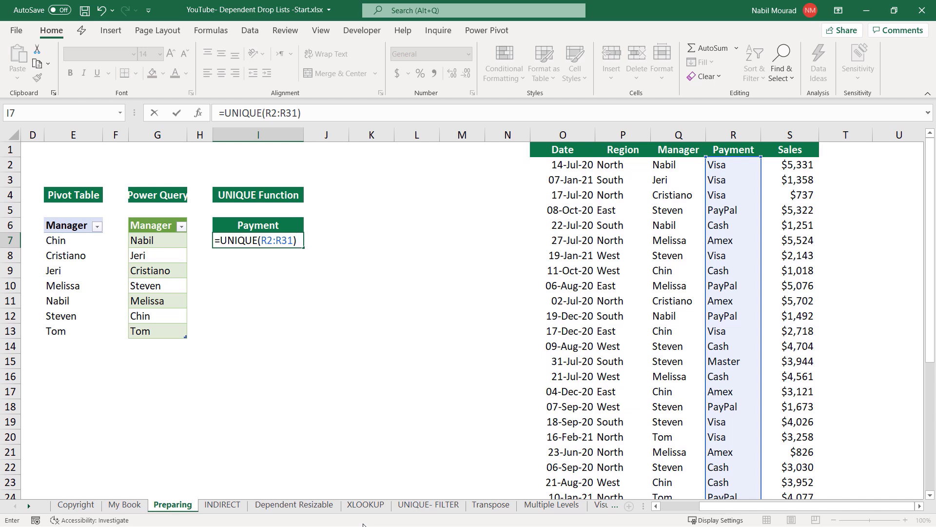
key("Return")
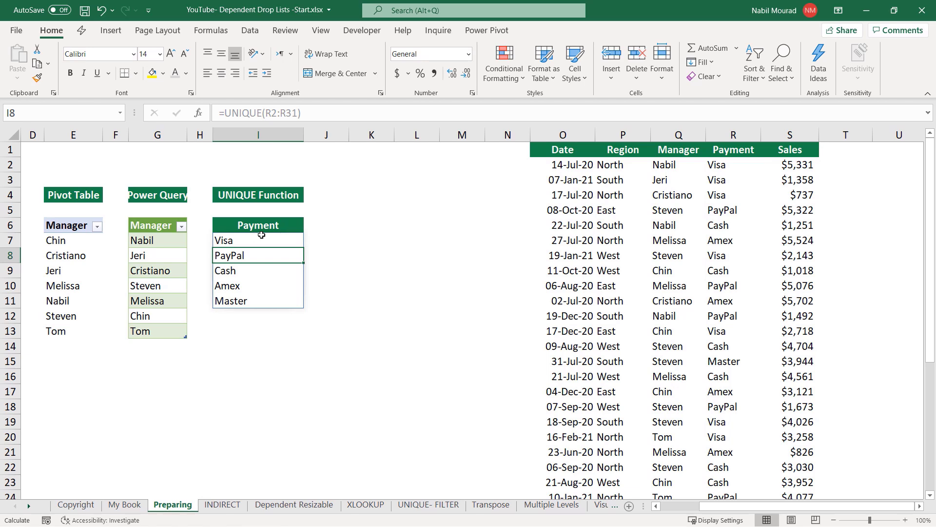
scroll(261, 235, "left", 3)
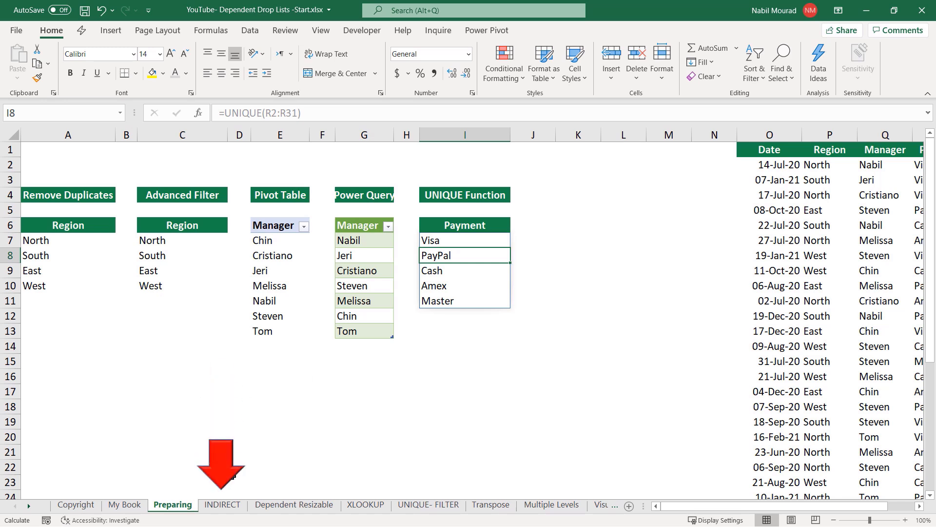
- On the INDIRECT sheet, add a list data validation to the Region cell B2 with source =$F$2:$H$2
left_click(231, 505)
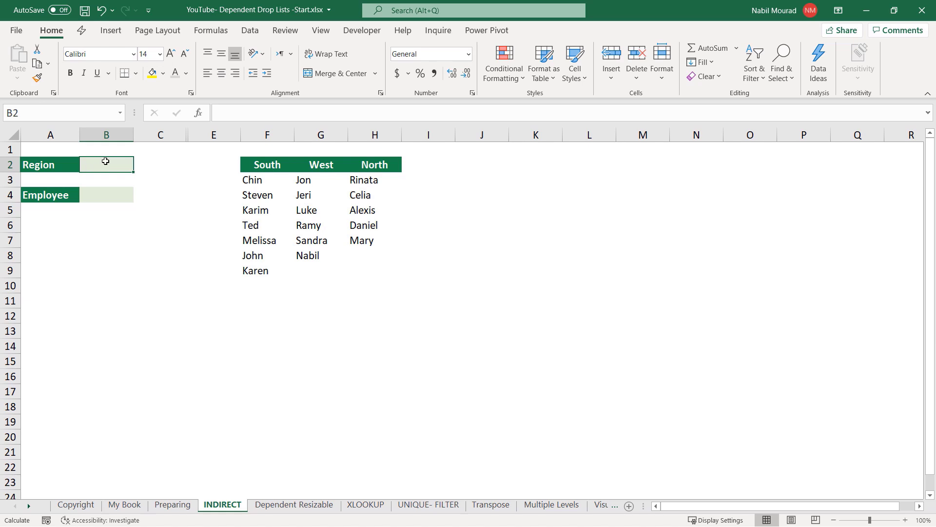
left_click(250, 30)
left_click(613, 76)
left_click_drag(526, 250, 403, 214)
left_click(376, 274)
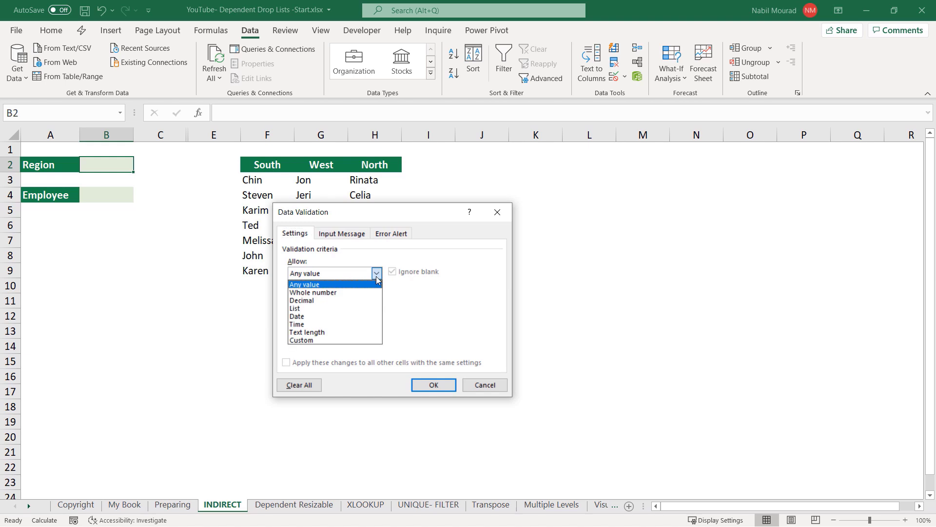
left_click(297, 308)
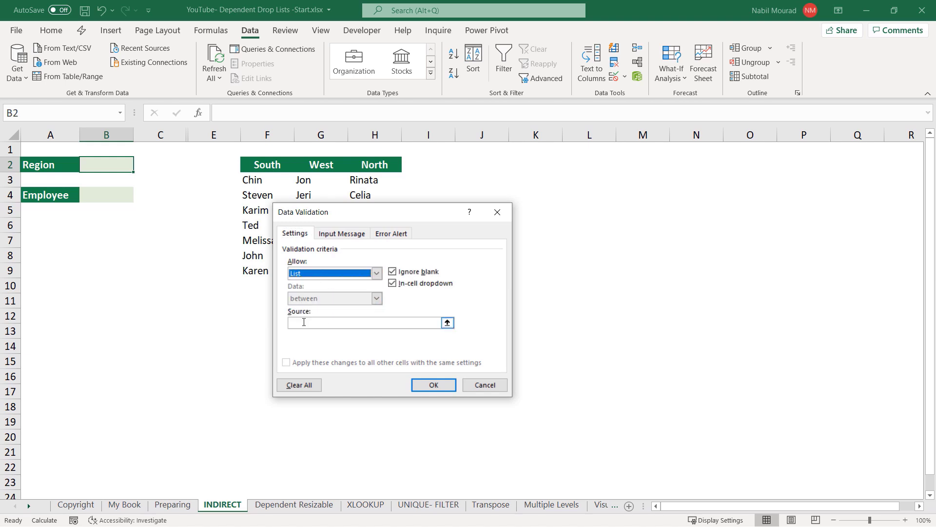
left_click(304, 321)
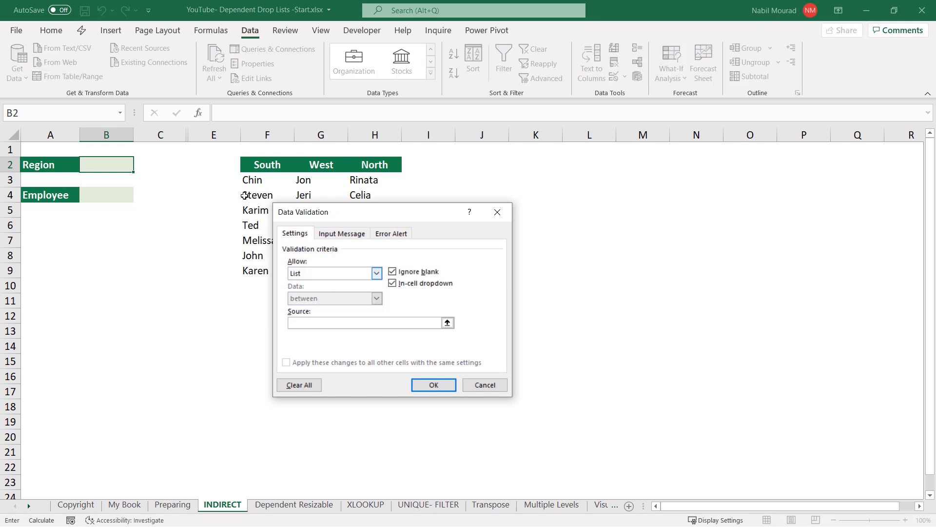
left_click_drag(247, 165, 365, 164)
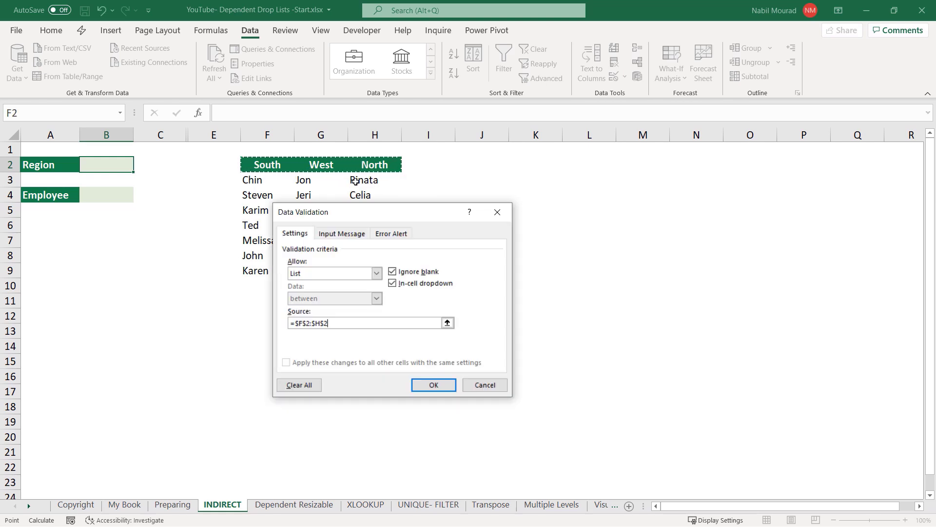
left_click(439, 388)
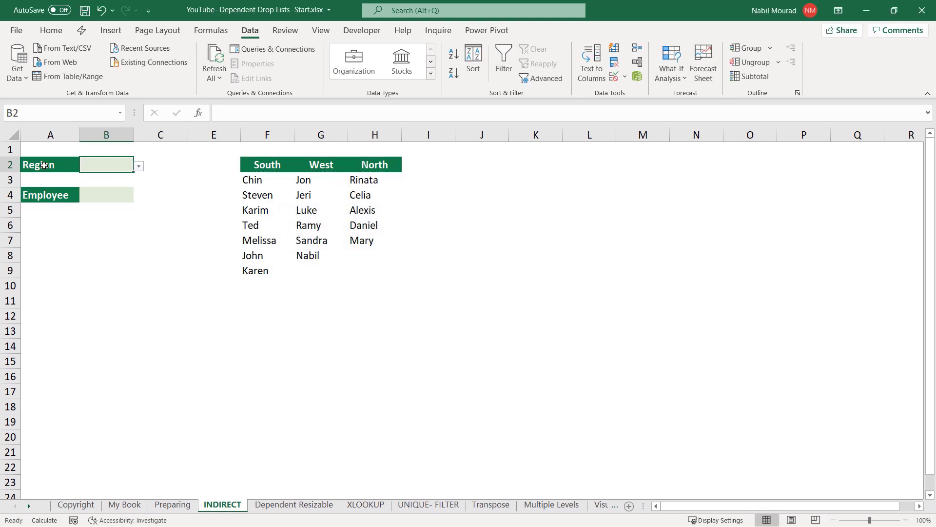
- Choose West from the Region drop-down list in cell B2
left_click(139, 167)
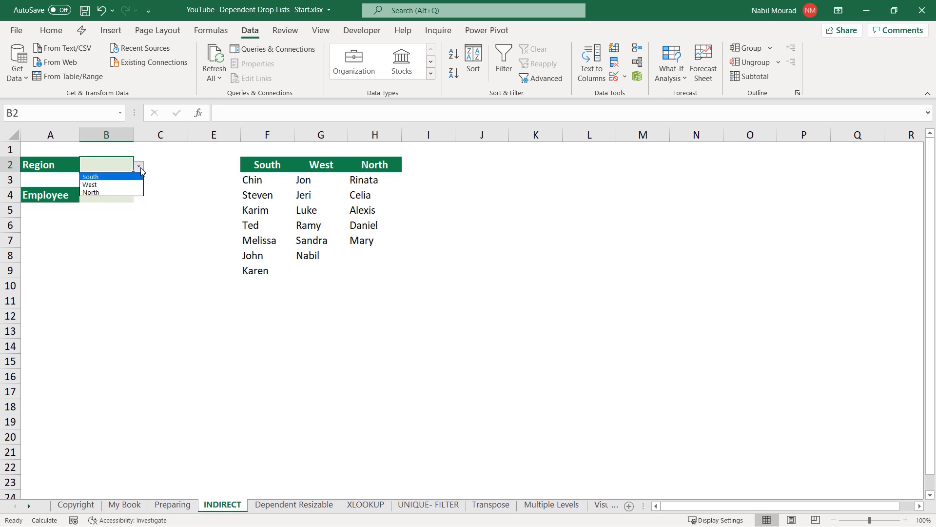
left_click(107, 184)
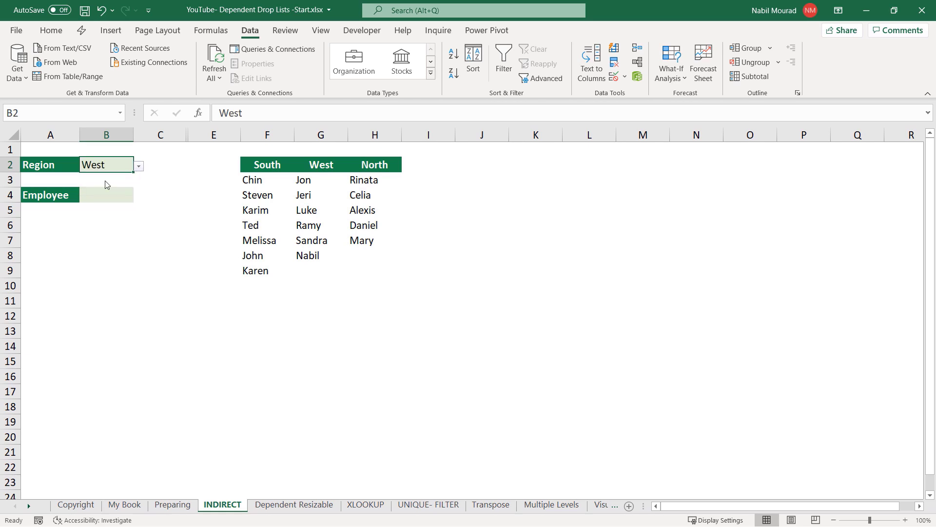
left_click(125, 204)
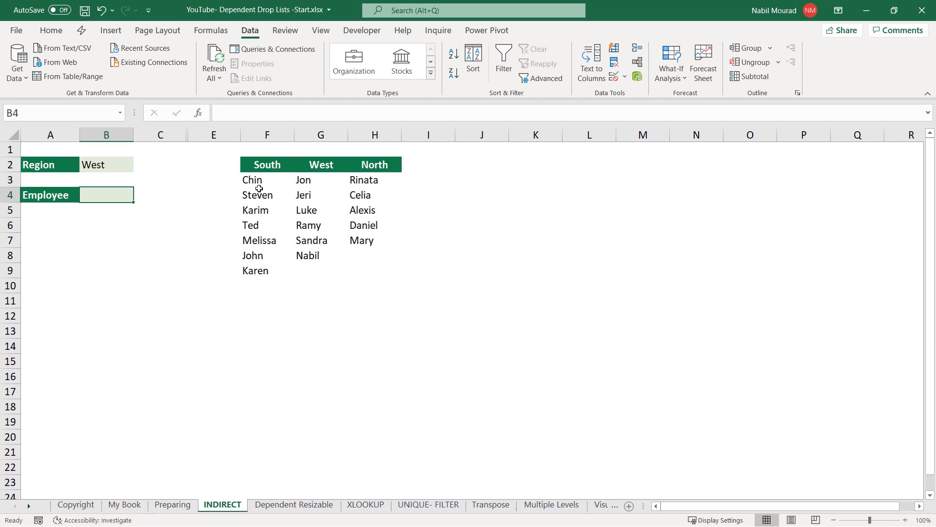
- Create named ranges from the South, West and North columns using only the top row as names, and select the South range to check it
left_click(266, 164)
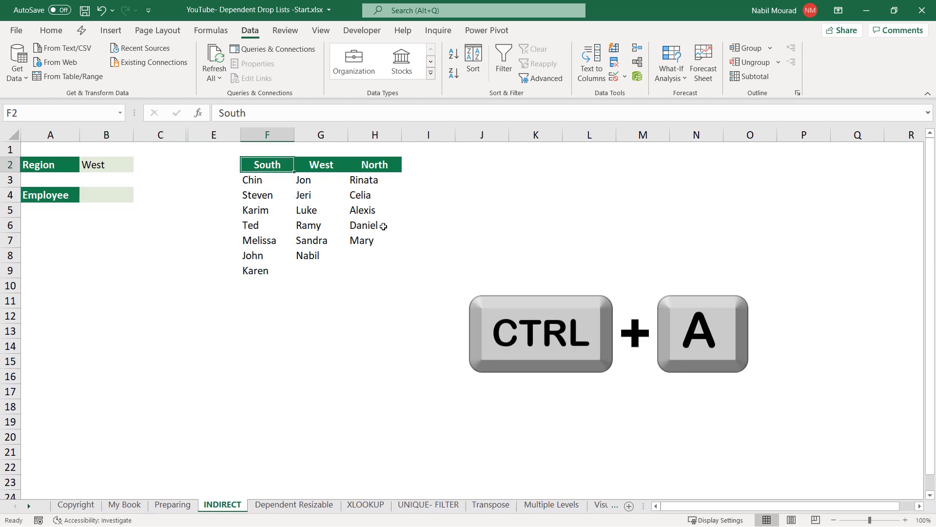
key("ctrl+a")
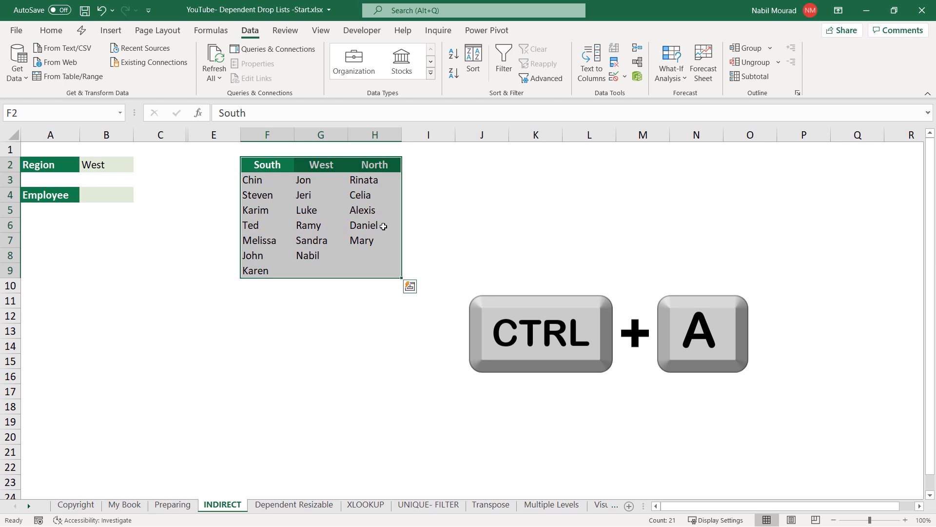
left_click(217, 32)
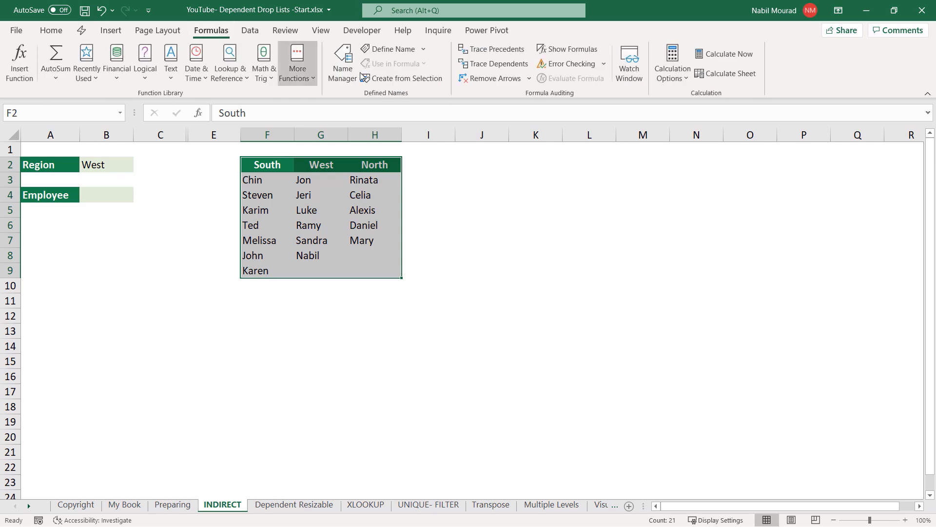
left_click(391, 80)
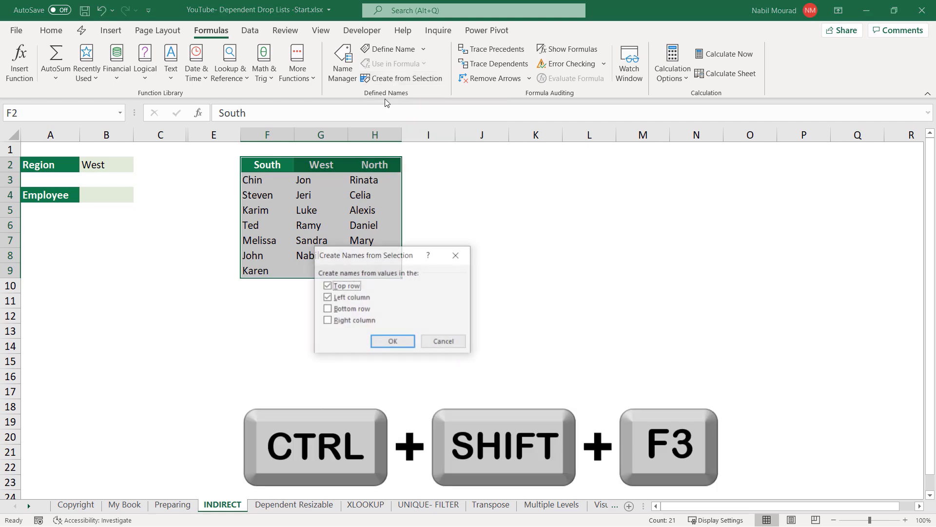
left_click(327, 298)
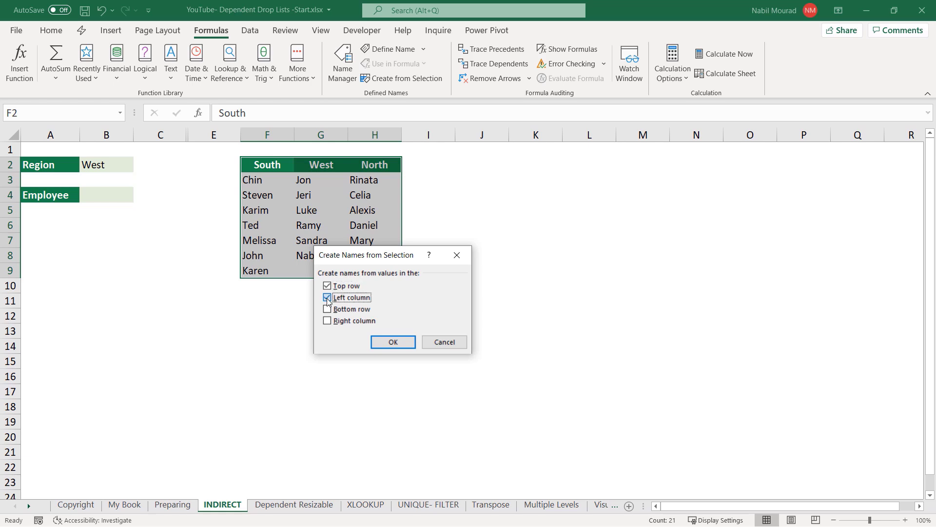
left_click(393, 342)
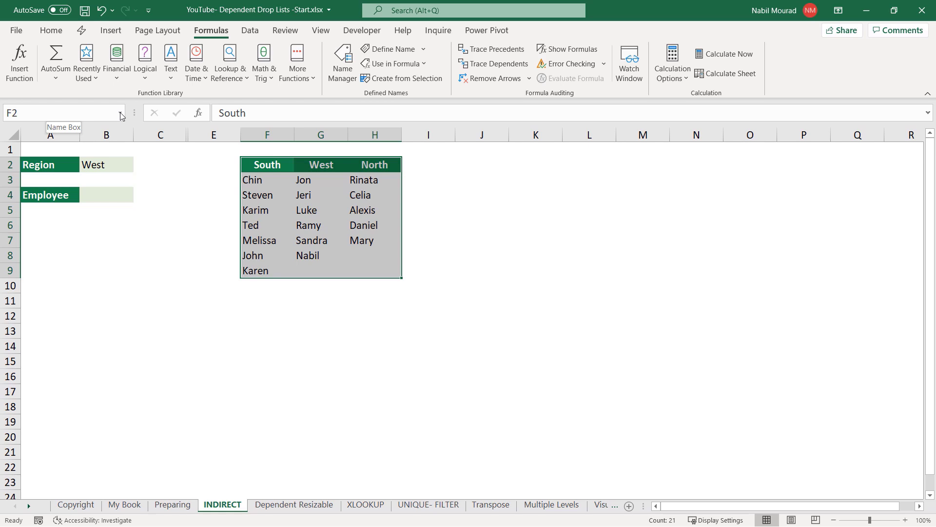
left_click(121, 114)
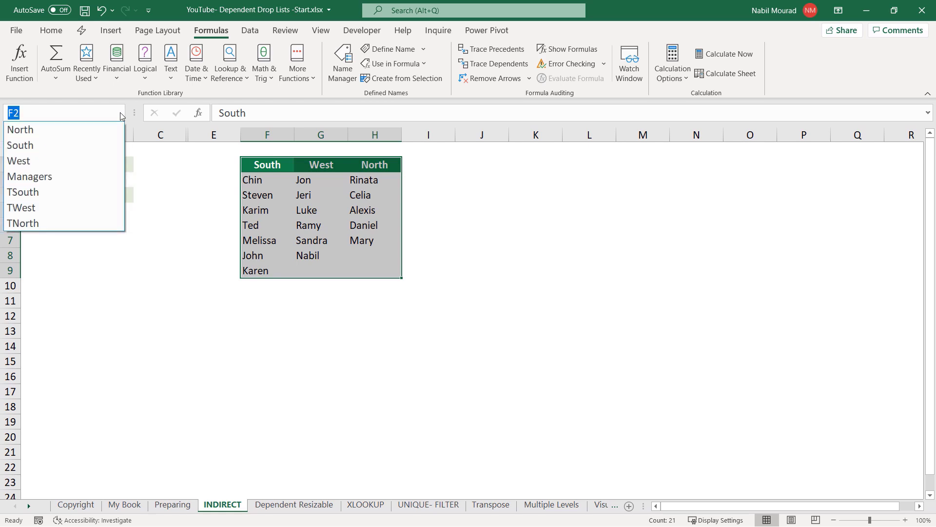
left_click(19, 147)
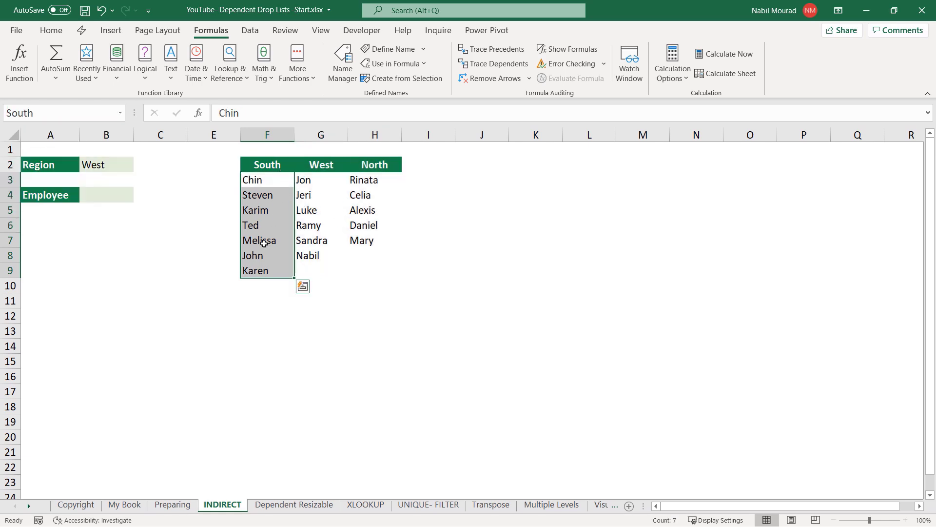
- Add a list data validation to the Employee cell B4 with source =Indirect($B$2)
left_click(125, 195)
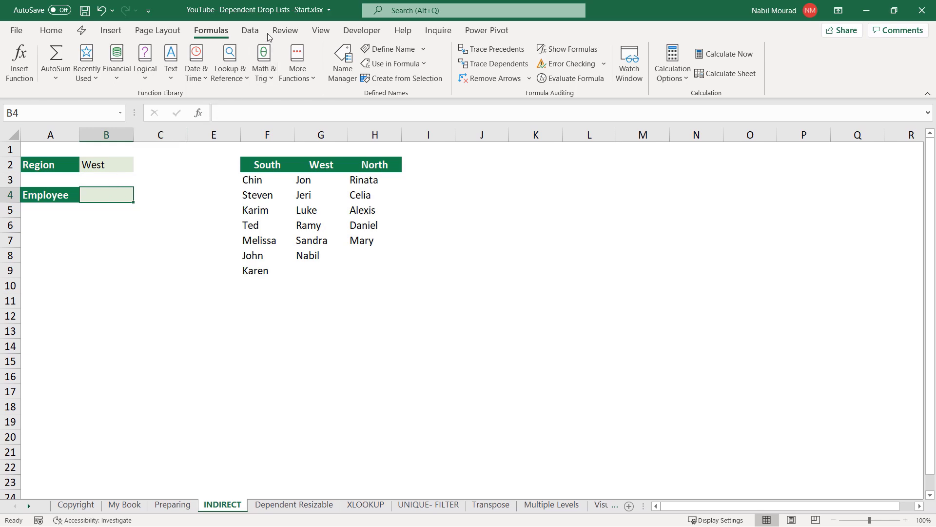
left_click(250, 30)
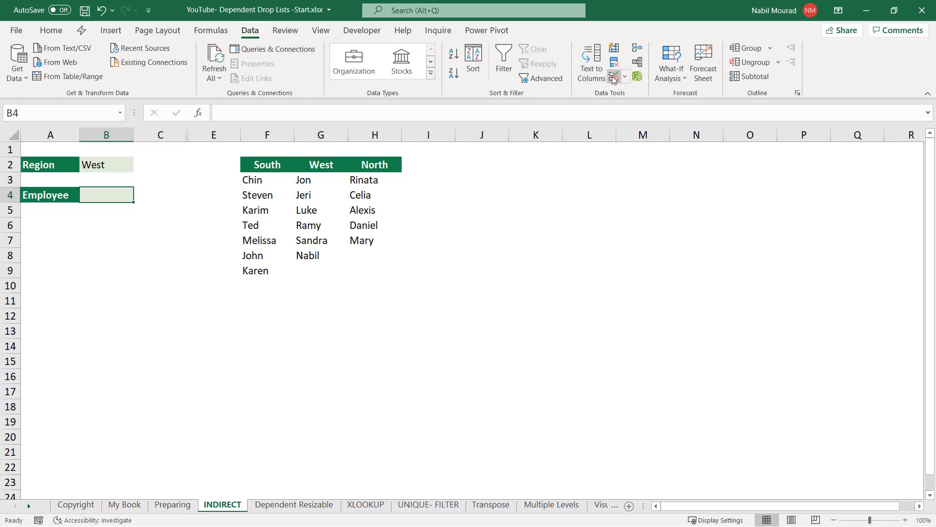
left_click(614, 77)
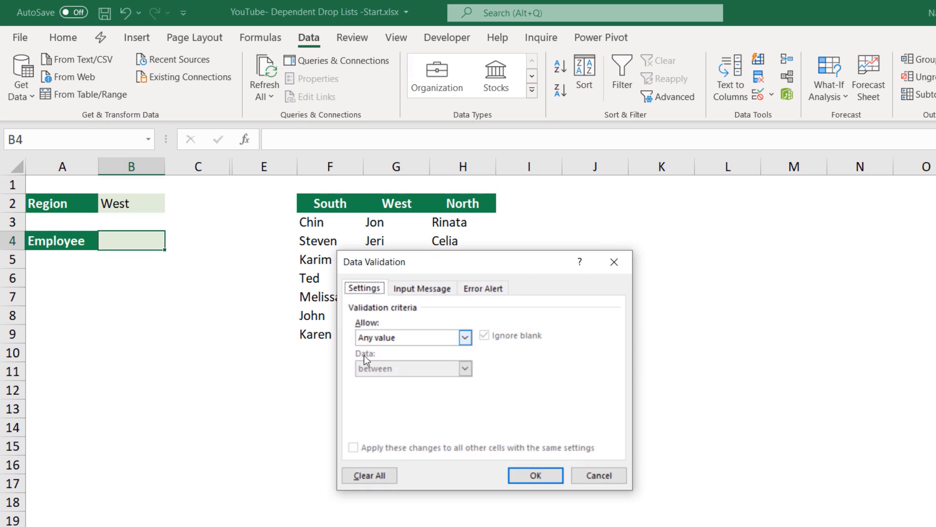
left_click(468, 341)
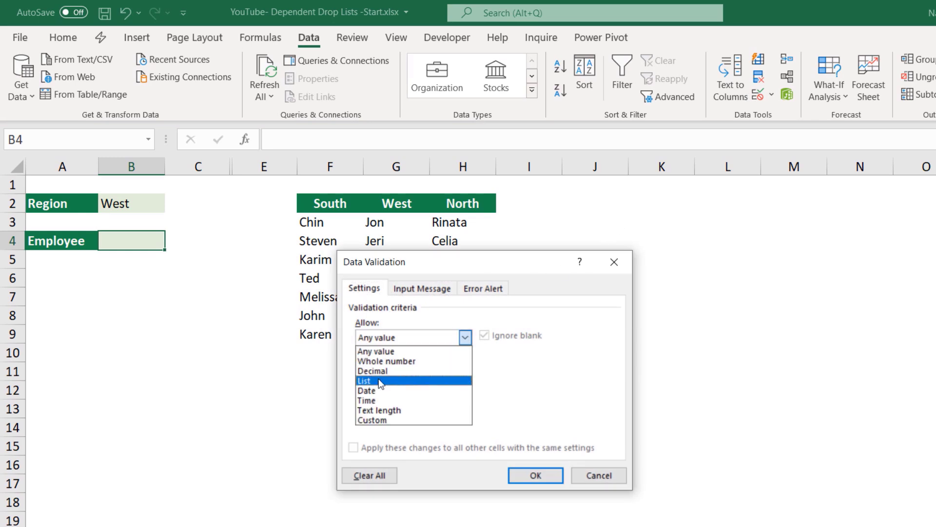
left_click(429, 378)
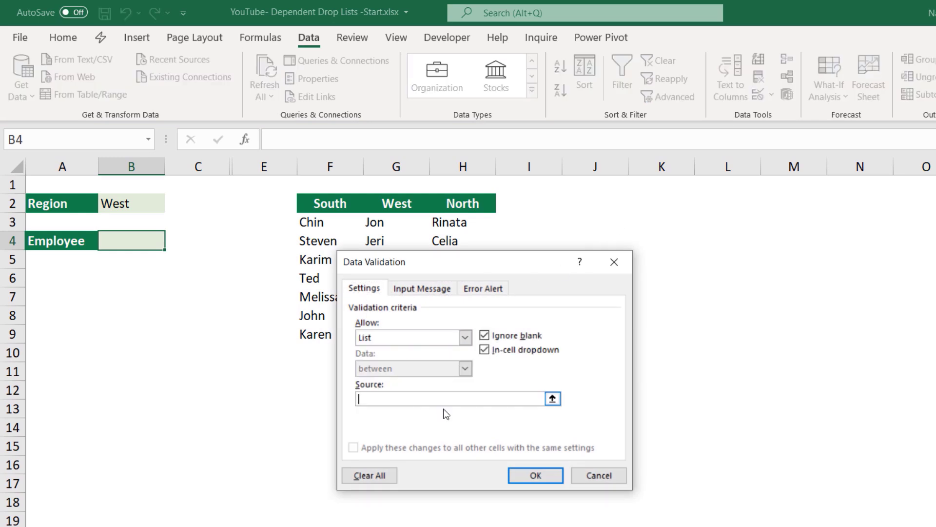
type("=In")
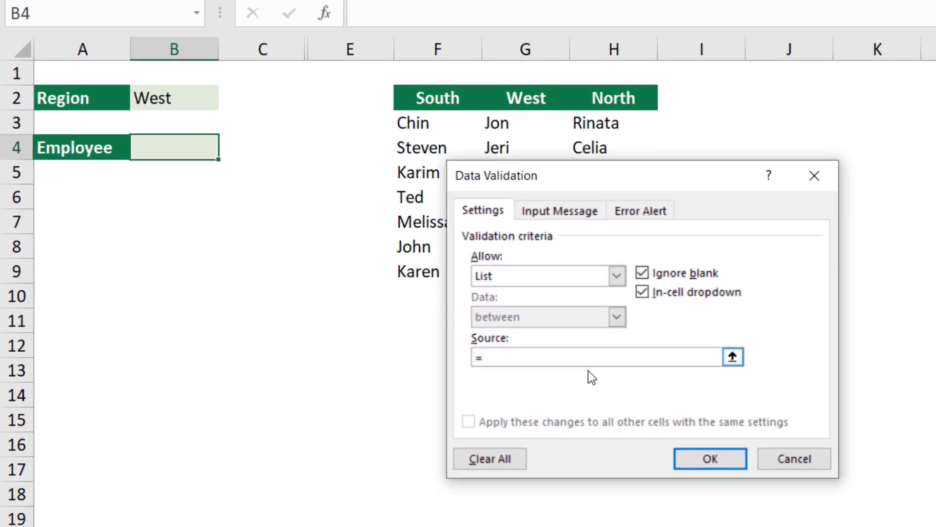
type("direct(")
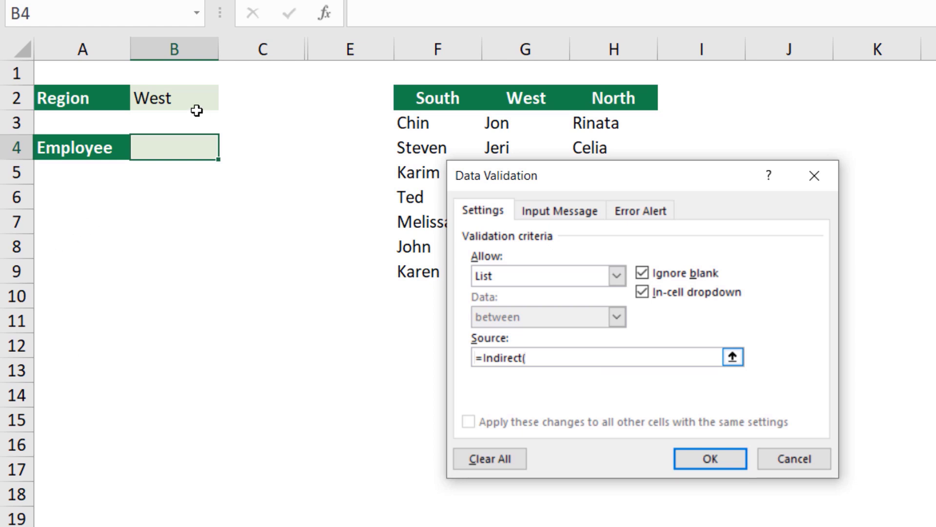
left_click(174, 100)
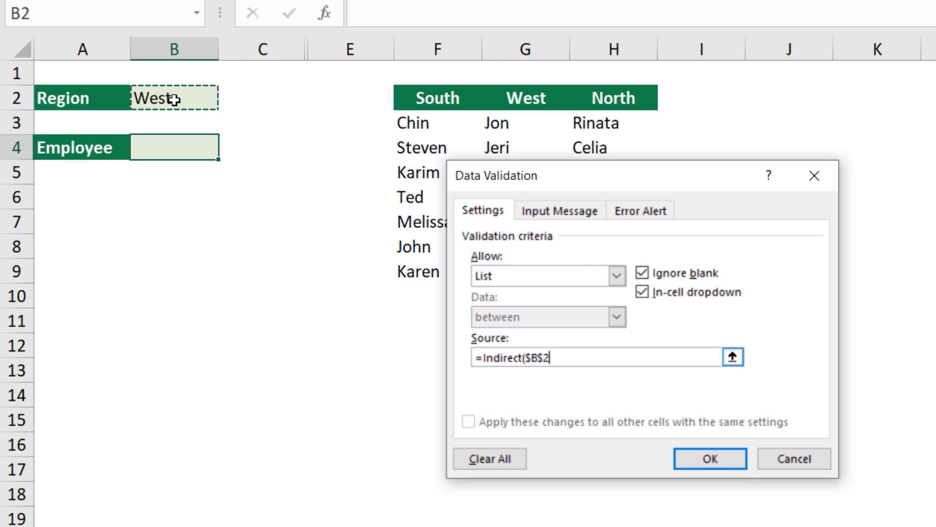
type(")")
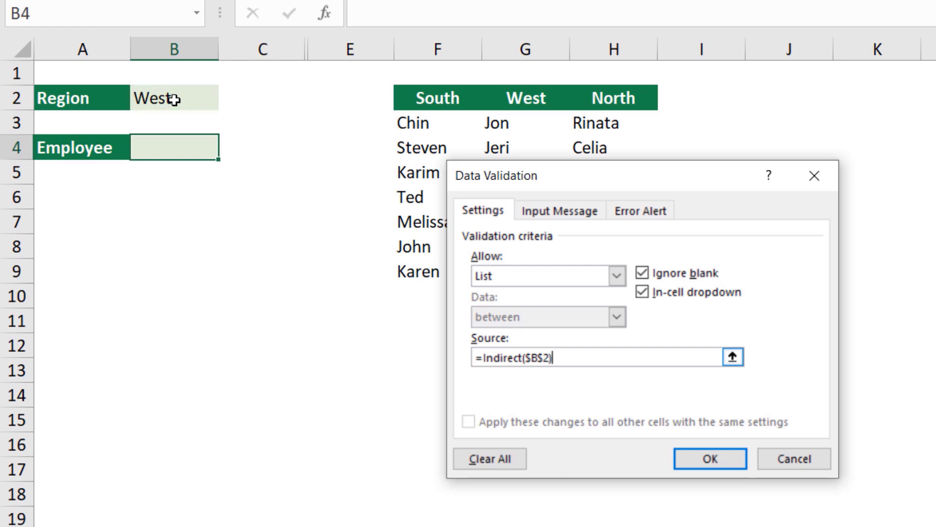
left_click(727, 456)
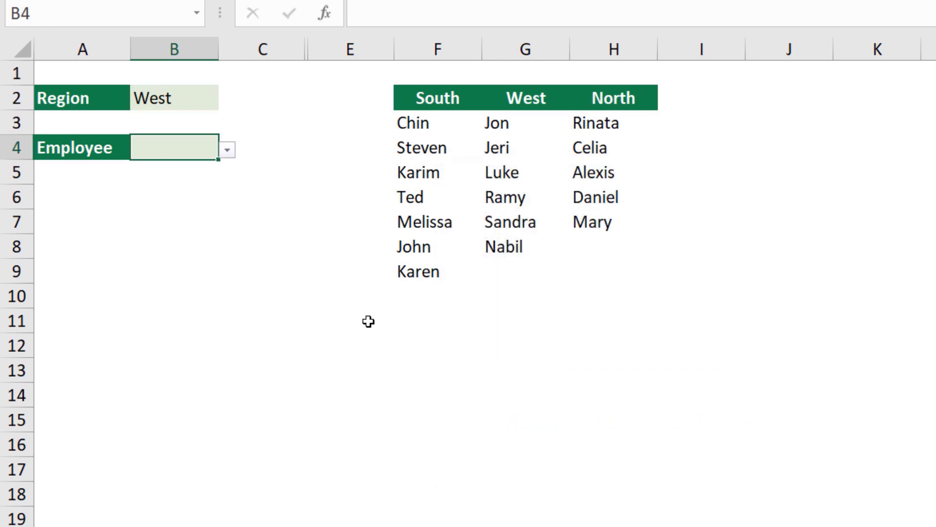
- Check the Employee choices offered for West and switch the Region in B2 to South
left_click(227, 151)
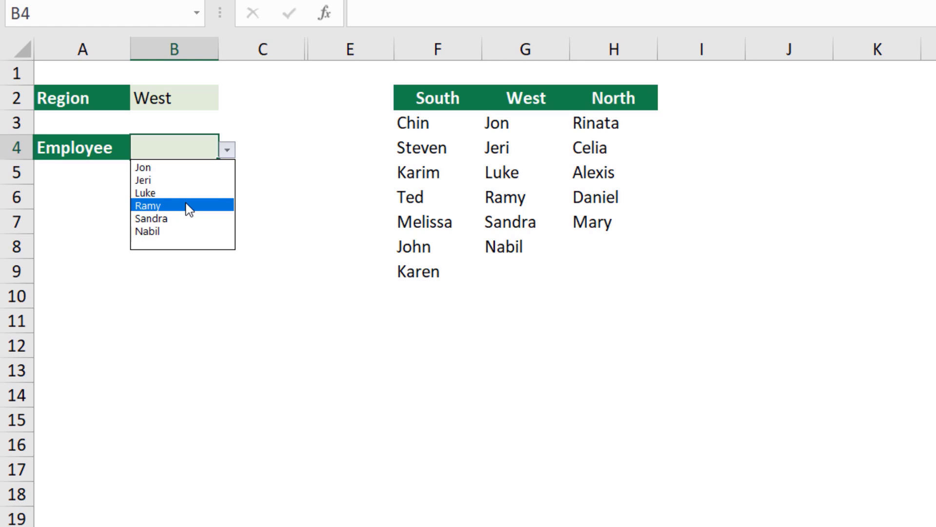
left_click(177, 152)
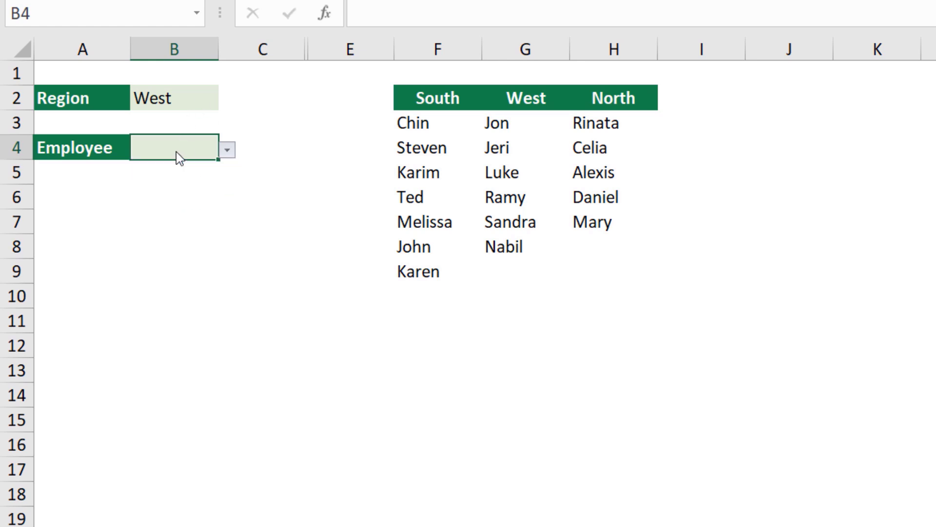
left_click(204, 96)
left_click(227, 103)
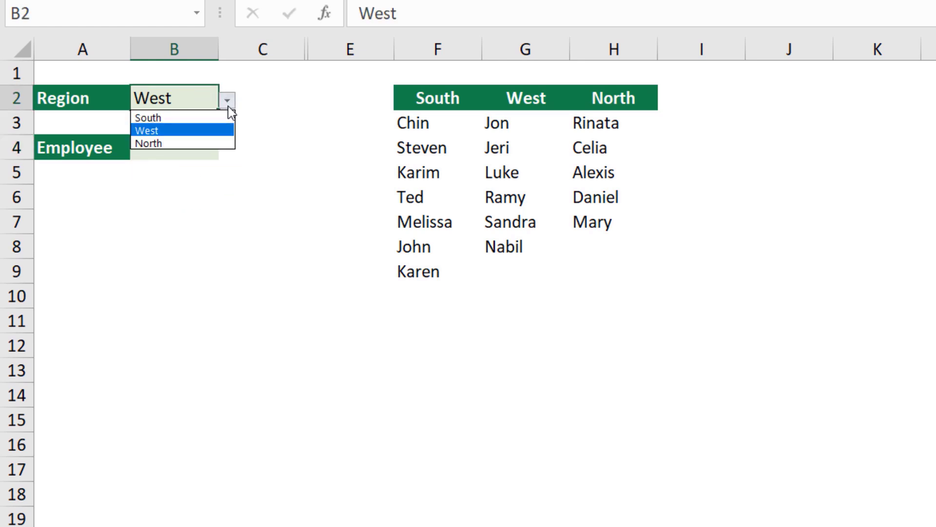
left_click(182, 119)
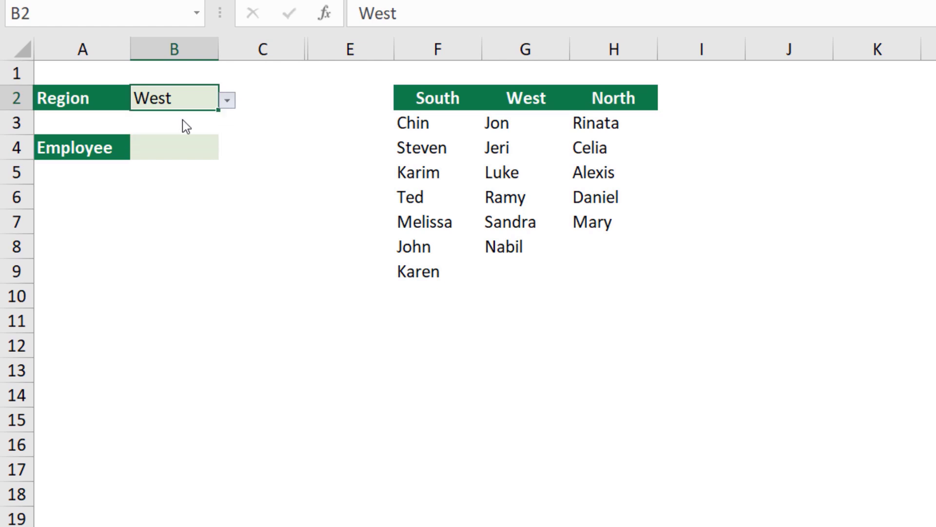
- Choose the second employee from the dependent Employee drop-down list in B4
left_click(174, 148)
left_click(231, 150)
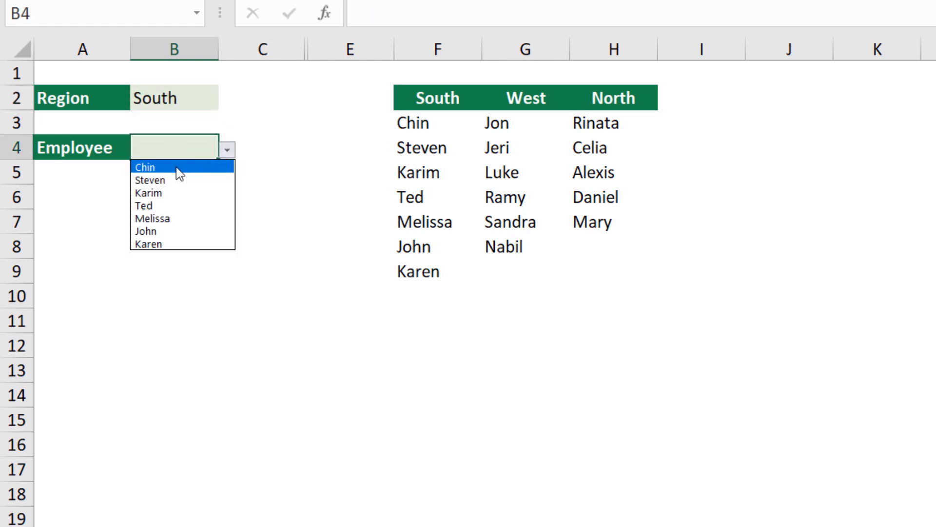
left_click(166, 179)
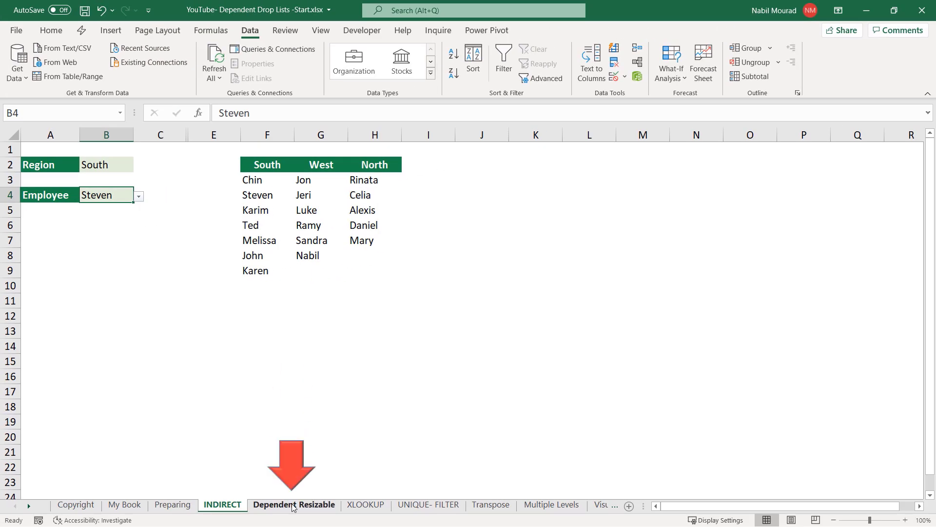
- Go to the Dependent Resizable sheet and examine the array and reference syntax of INDEX in cell I13, without keeping the formula
left_click(294, 505)
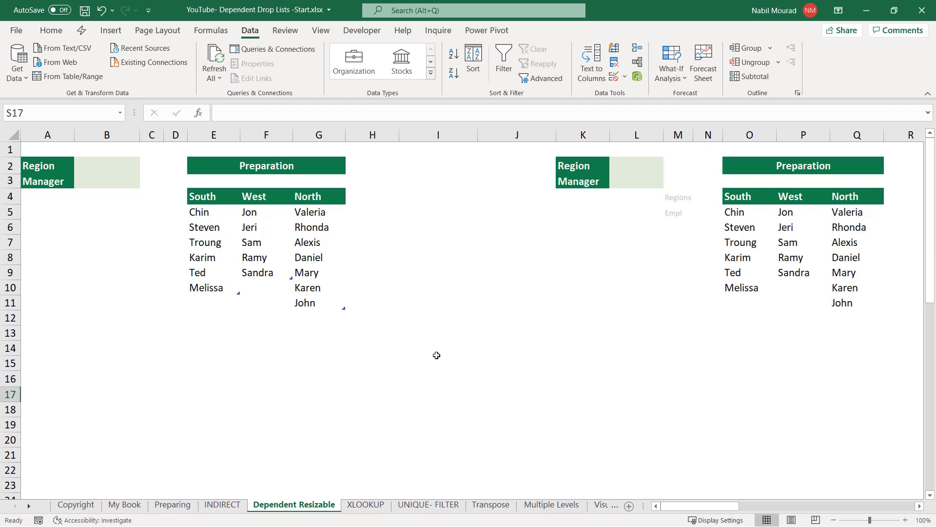
left_click(464, 330)
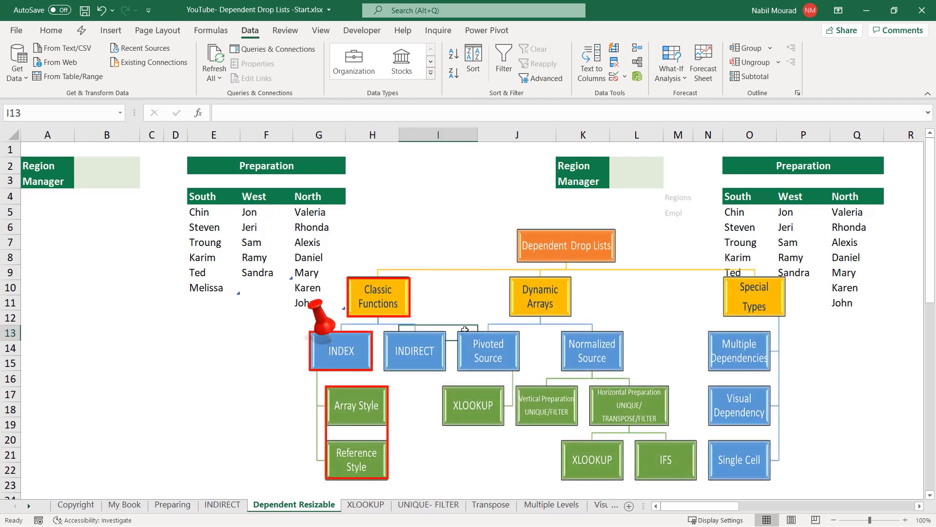
type("=i")
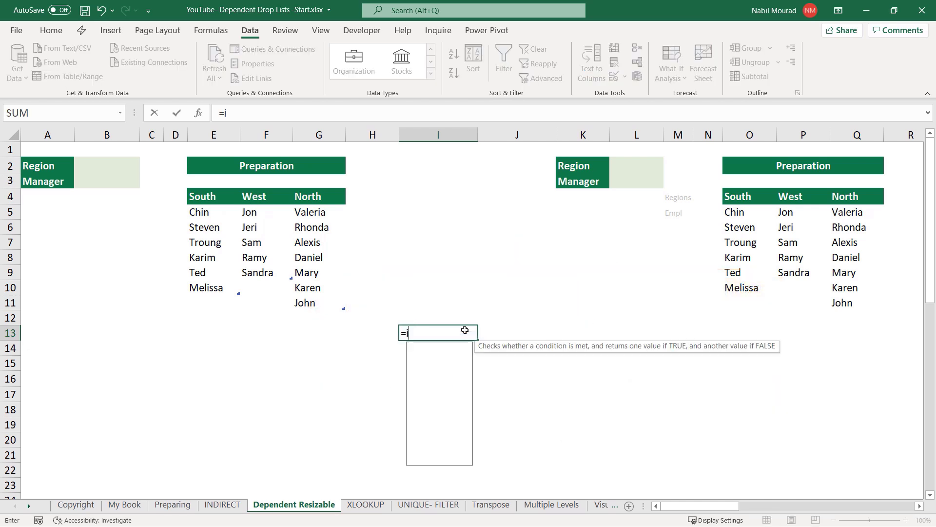
type("ndex")
key("Tab")
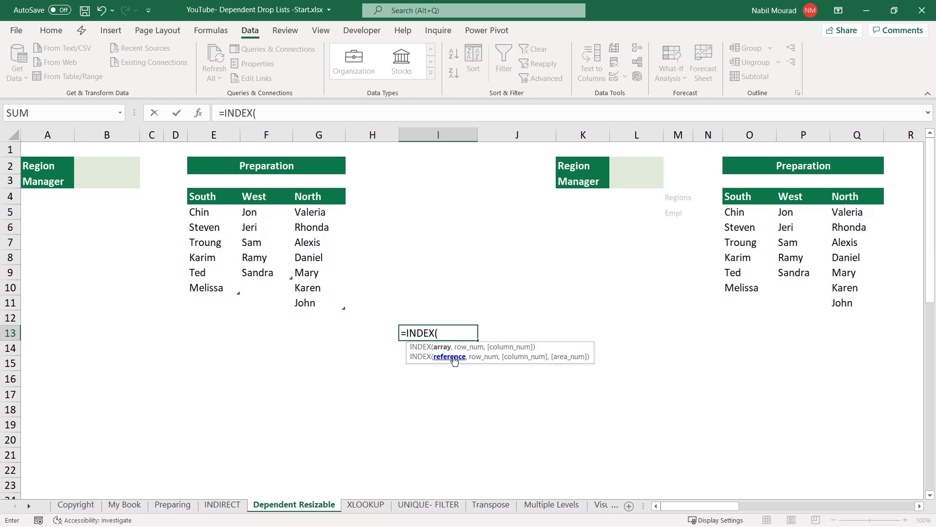
key("Escape")
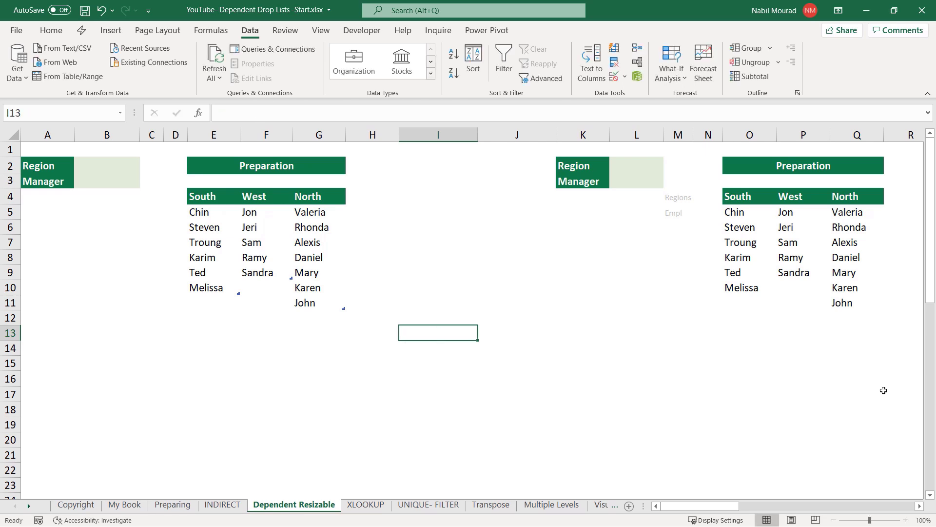
- Convert the second Preparation range O4:Q11 into a table with headers
left_click(754, 193)
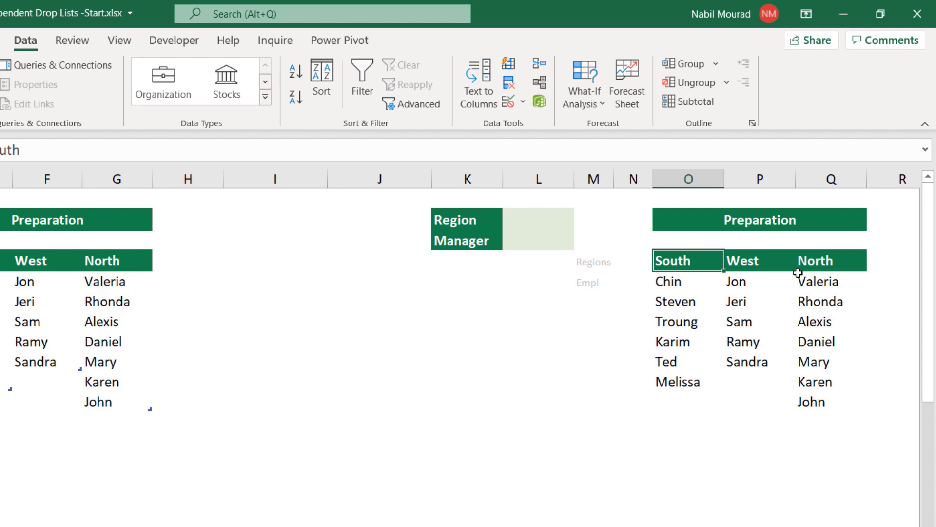
key("ctrl+t")
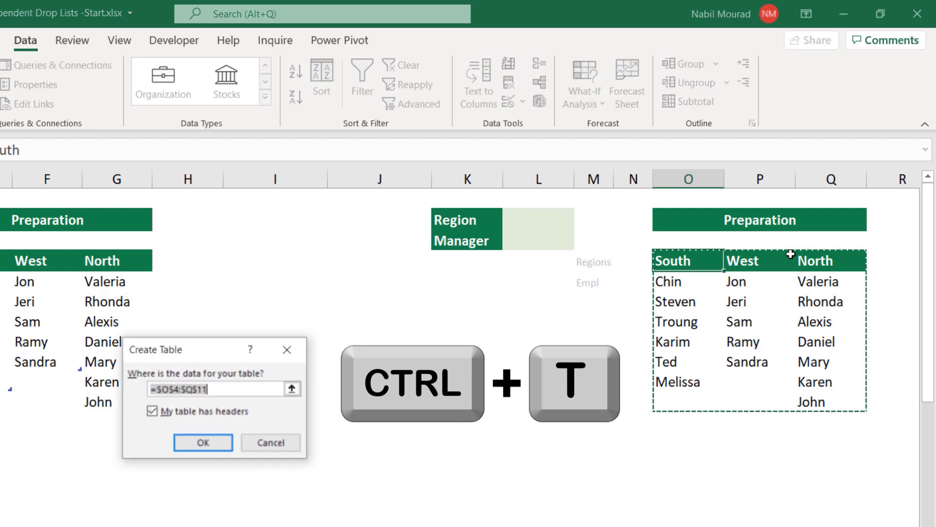
key("Return")
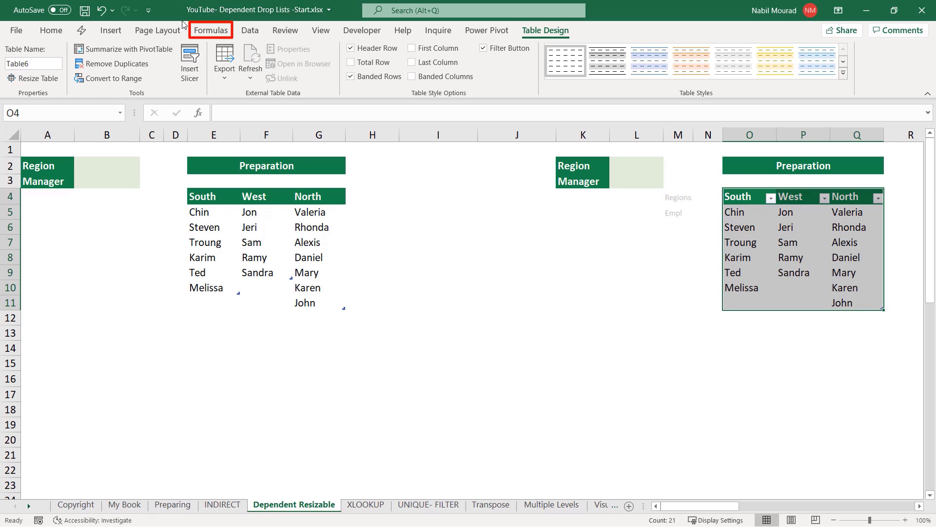
- Define a workbook-scoped name Regions that refers to the header row of the second Preparation table, =Table6[#Headers]
left_click(199, 33)
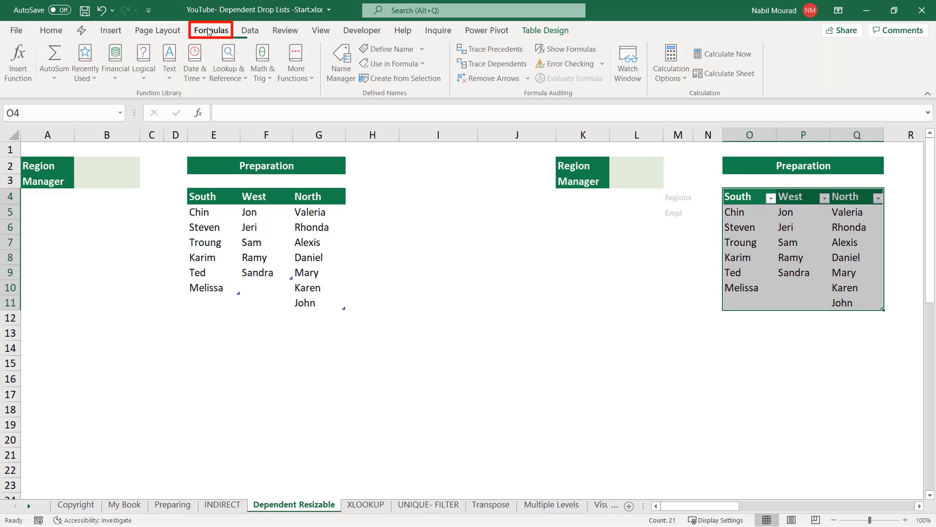
left_click(397, 50)
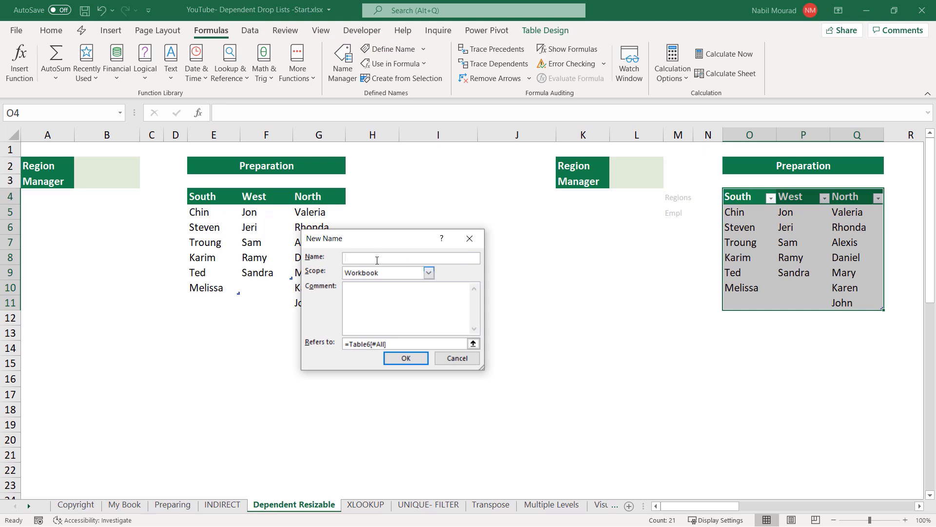
type("reg")
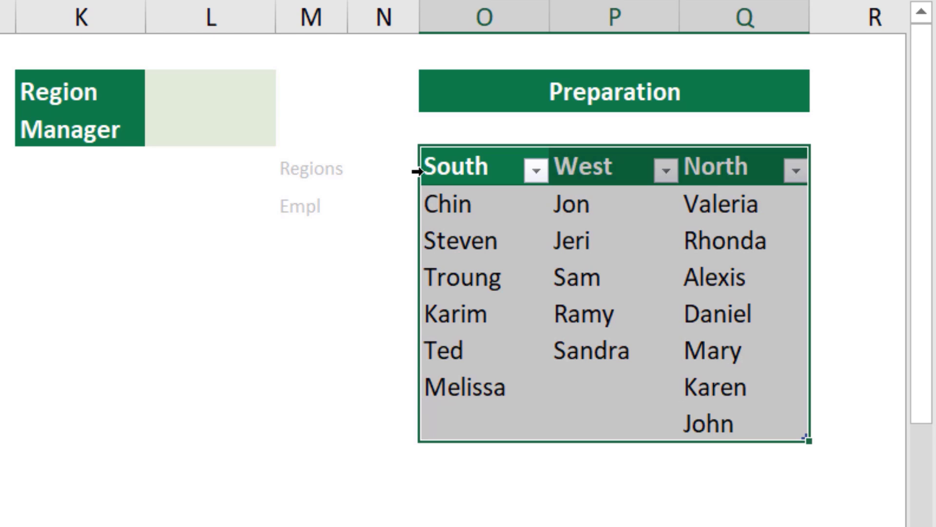
left_click(417, 170)
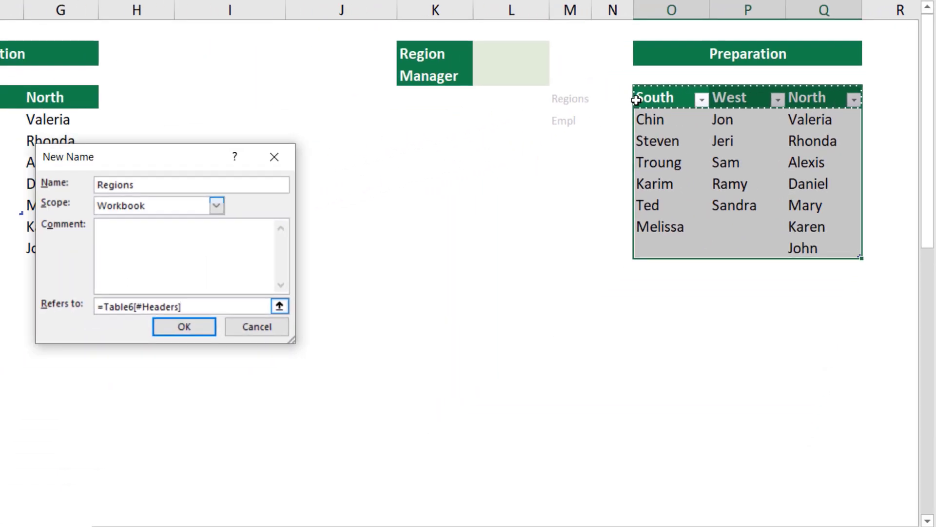
left_click(208, 327)
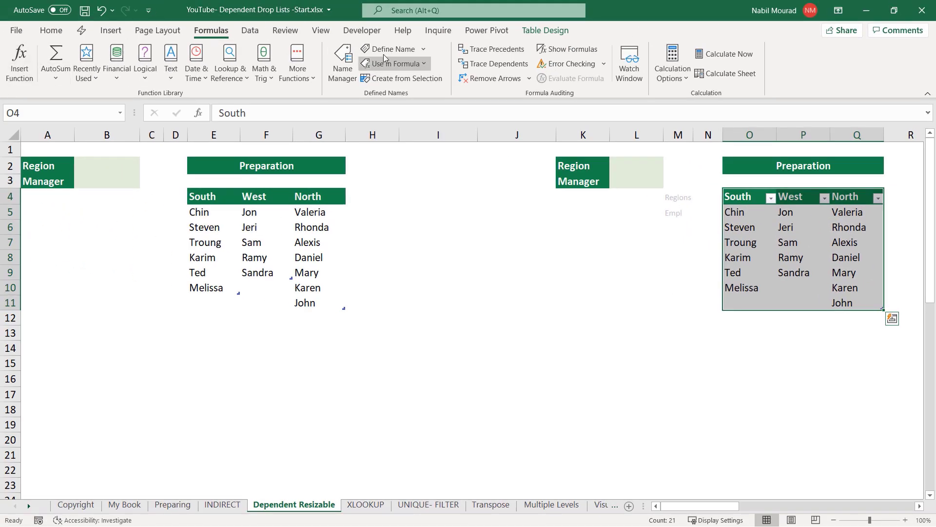
- Define a workbook-scoped name Empl that refers to the data body of the second Preparation table, =Table6
left_click(390, 49)
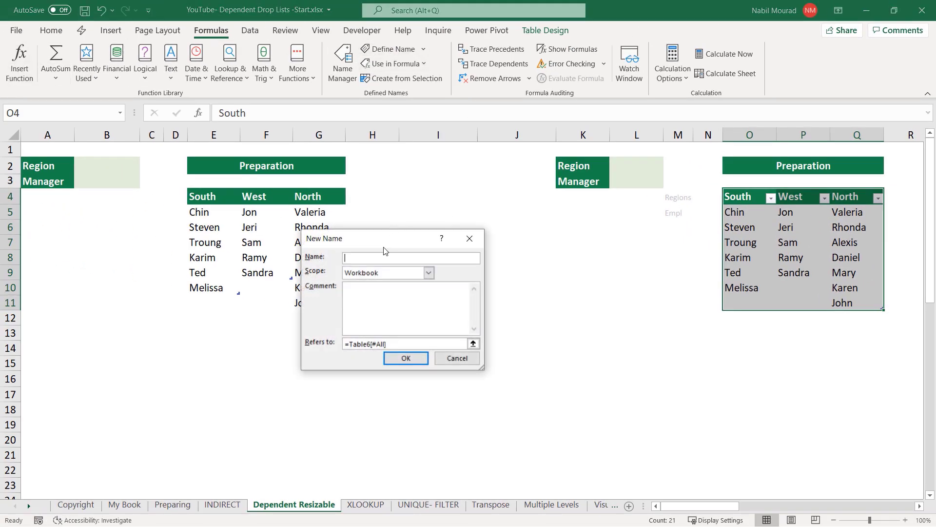
type("Empl")
left_click_drag(389, 344, 344, 344)
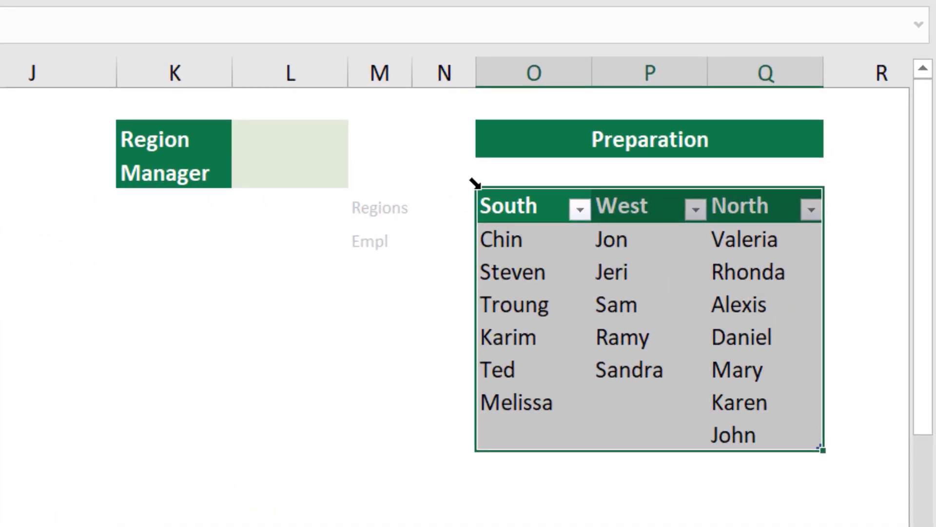
left_click(475, 184)
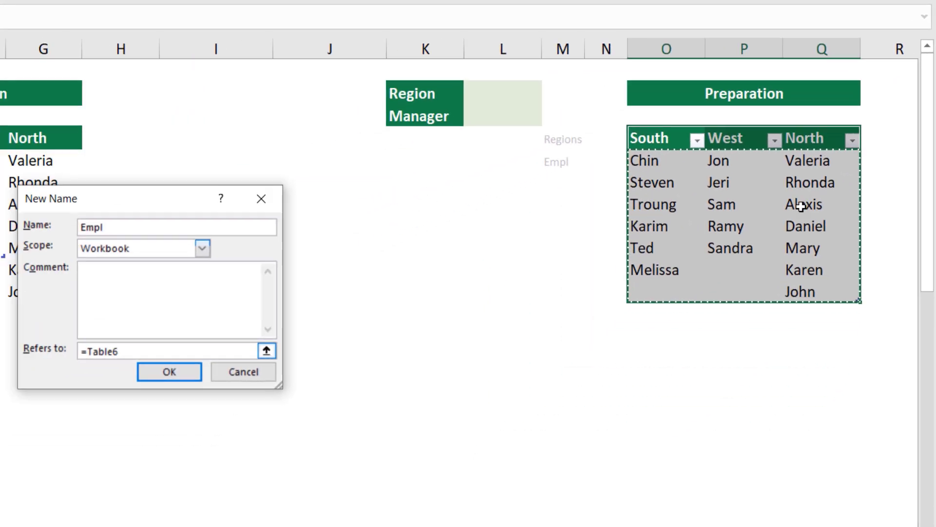
left_click(153, 380)
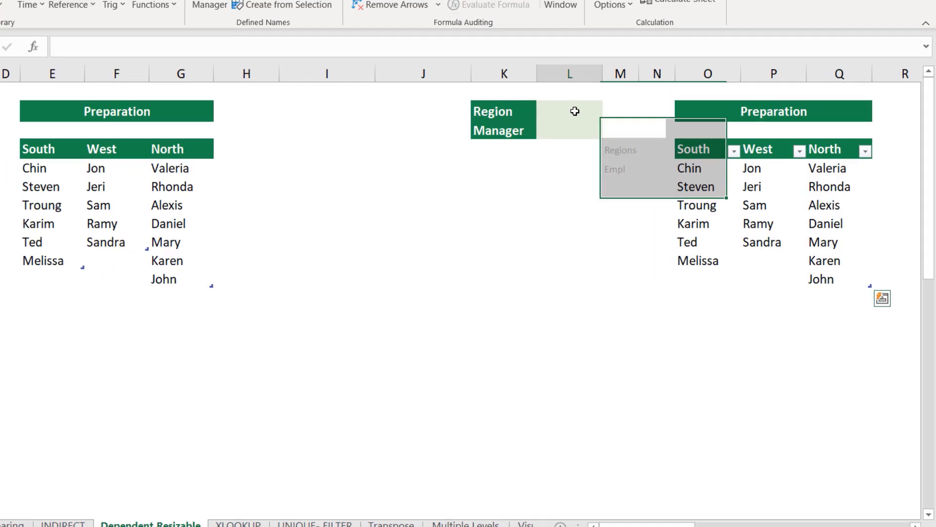
- Add a list data validation with the source =Regions to the Region cell L2 and choose North from its drop-down
left_click(544, 85)
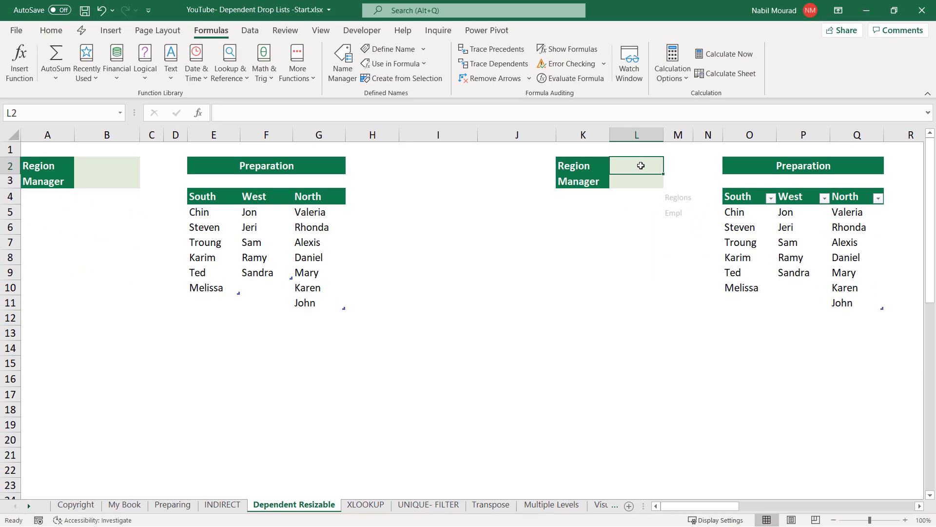
key("alt+d")
key("l")
key("Tab")
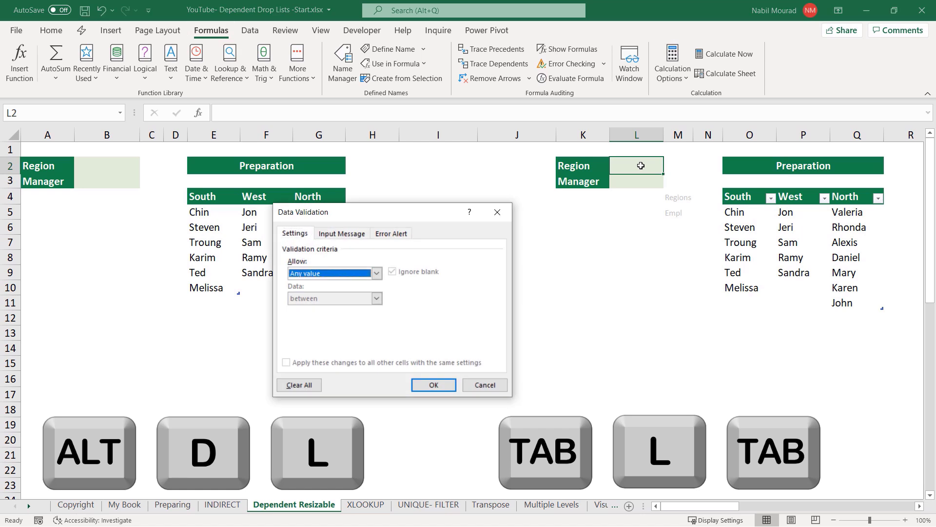
key("l")
key("Tab")
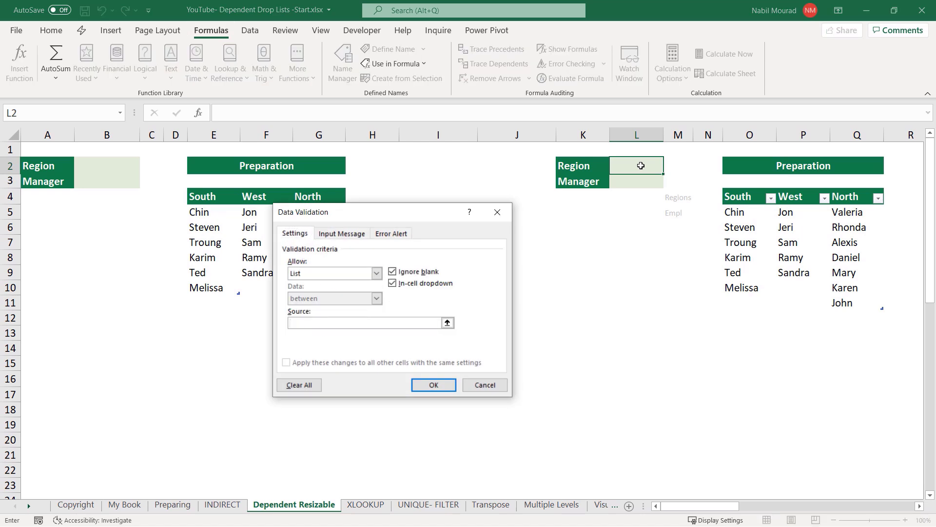
key("F3")
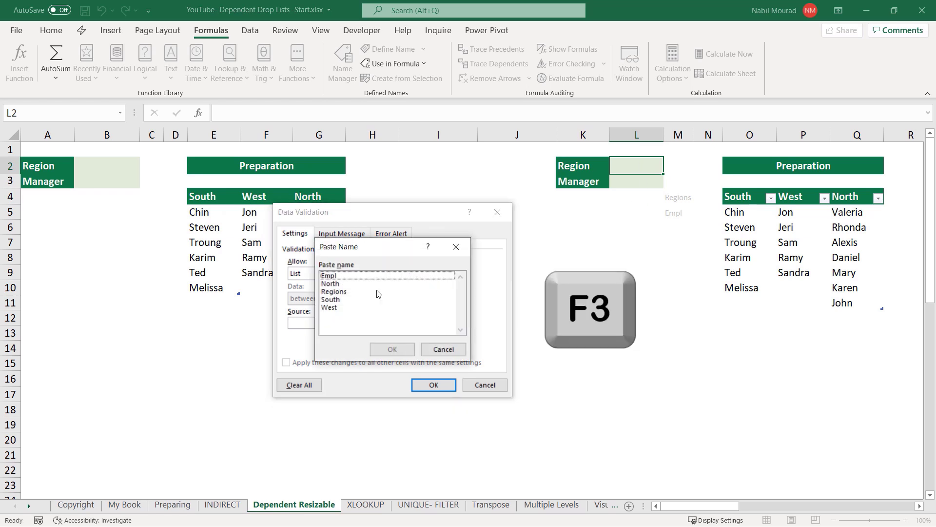
left_click(339, 292)
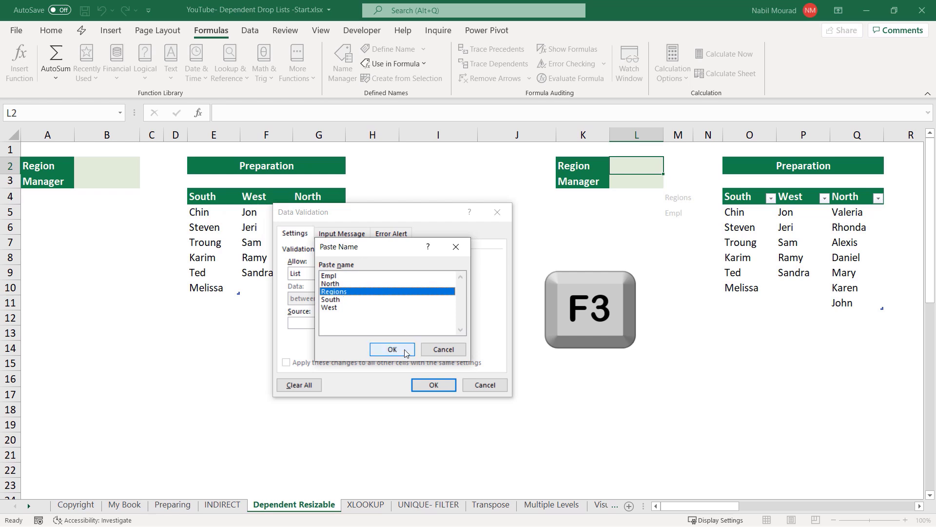
left_click(405, 351)
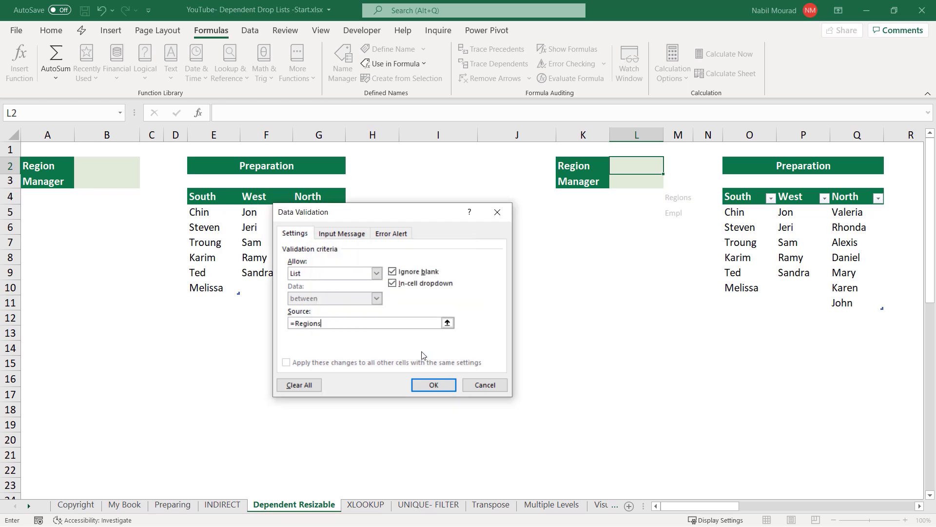
left_click(442, 391)
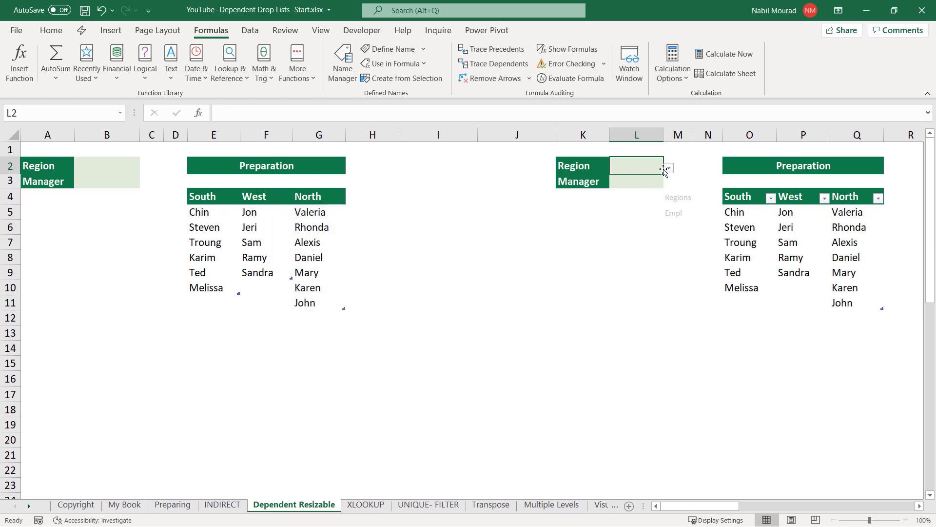
left_click(670, 170)
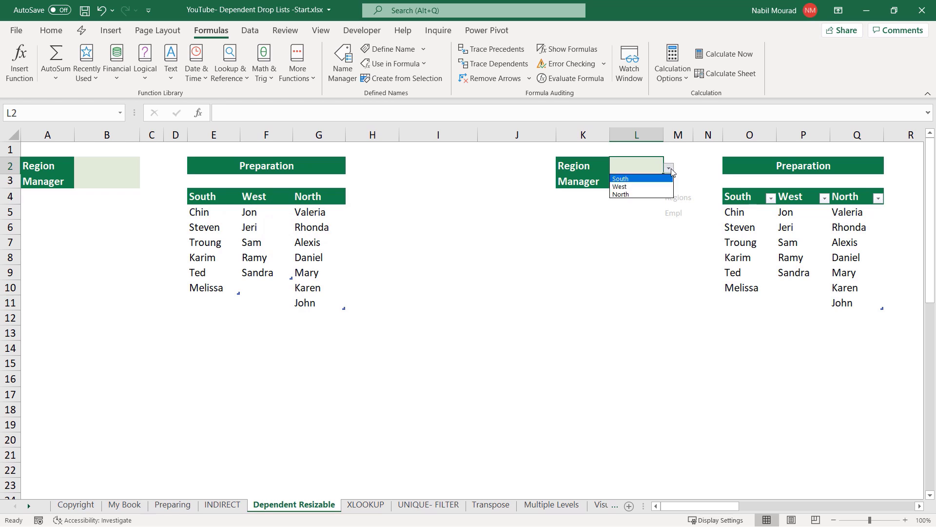
left_click(623, 194)
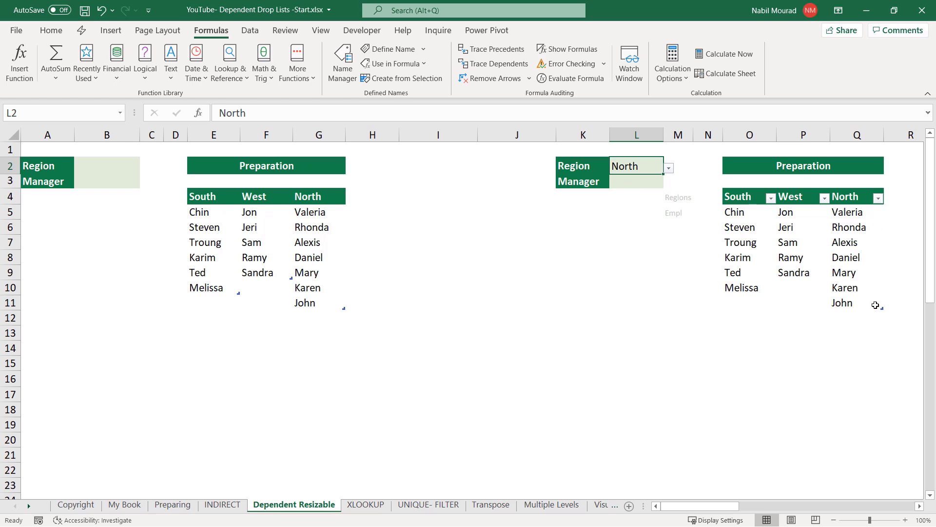
- Start an INDEX formula in K12 with the name Empl as the array and an omitted row number: =INDEX(Empl,,
left_click(582, 324)
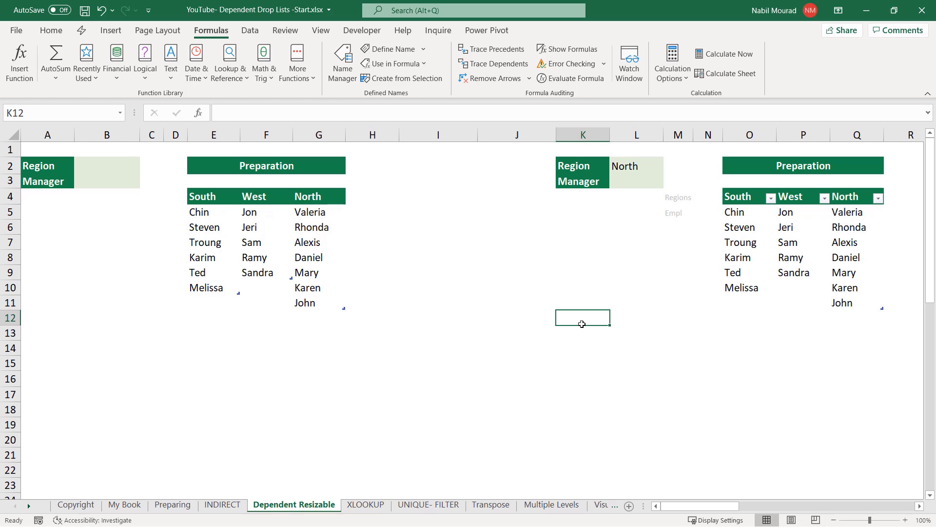
type("=INDEX(")
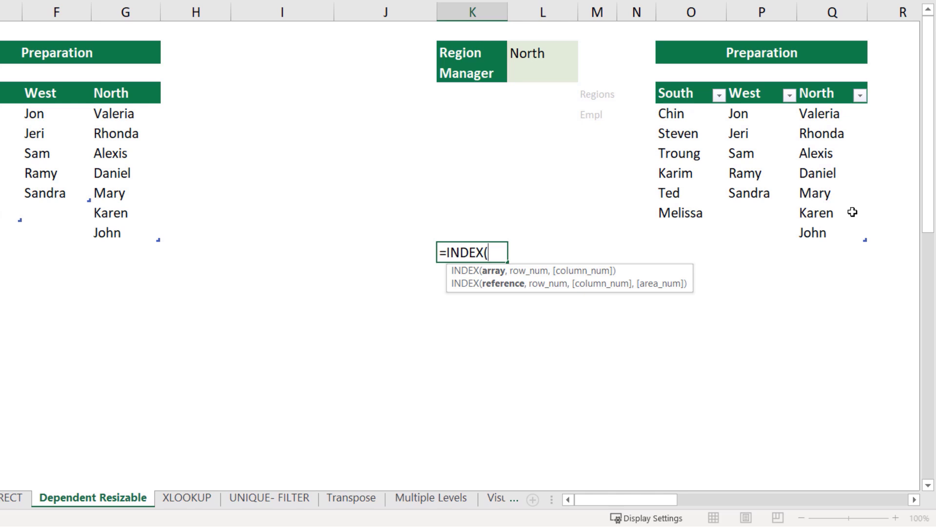
key("F3")
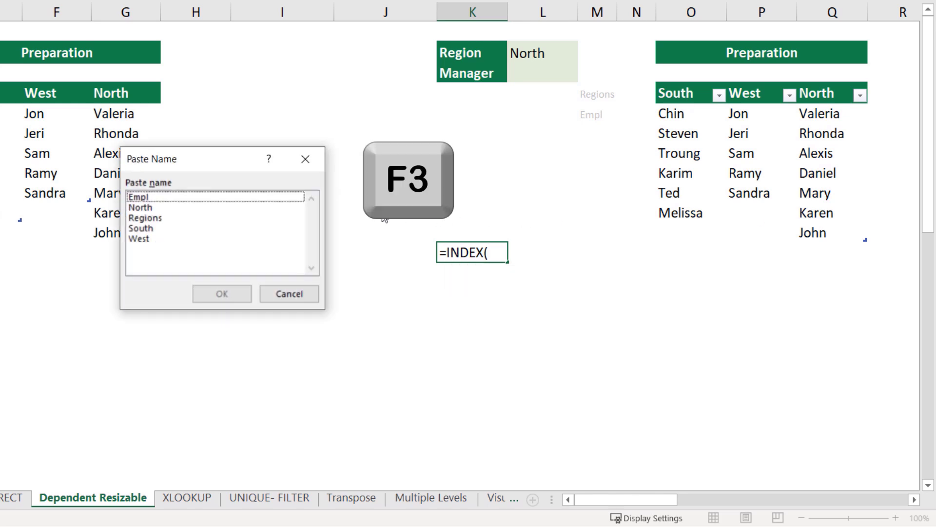
left_click(141, 200)
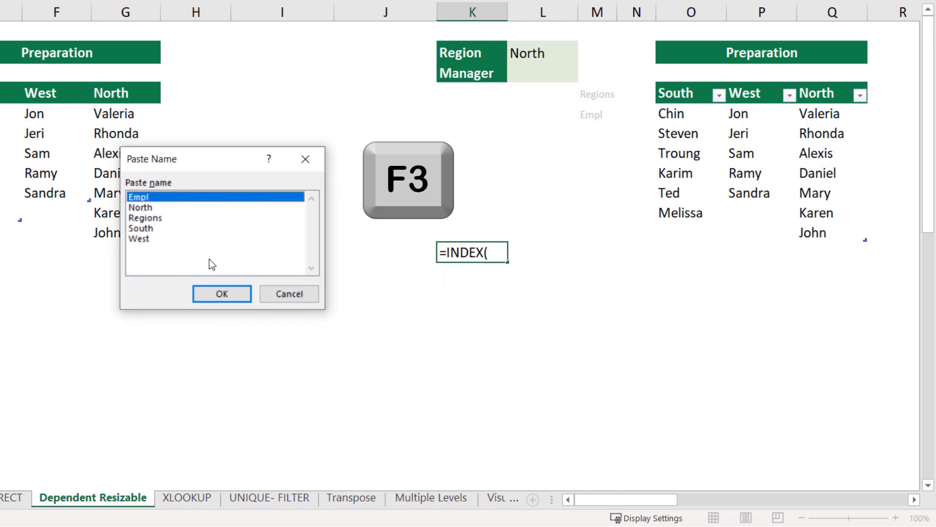
left_click(221, 295)
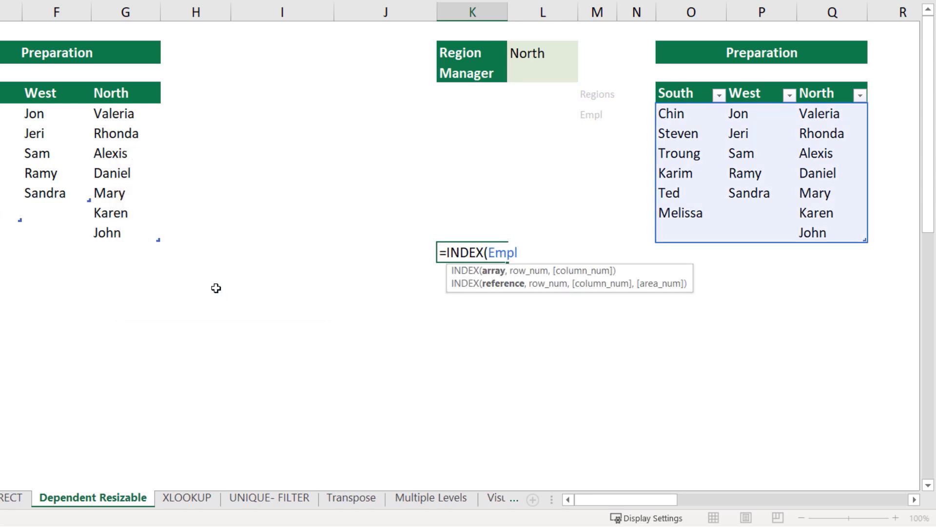
type(",,")
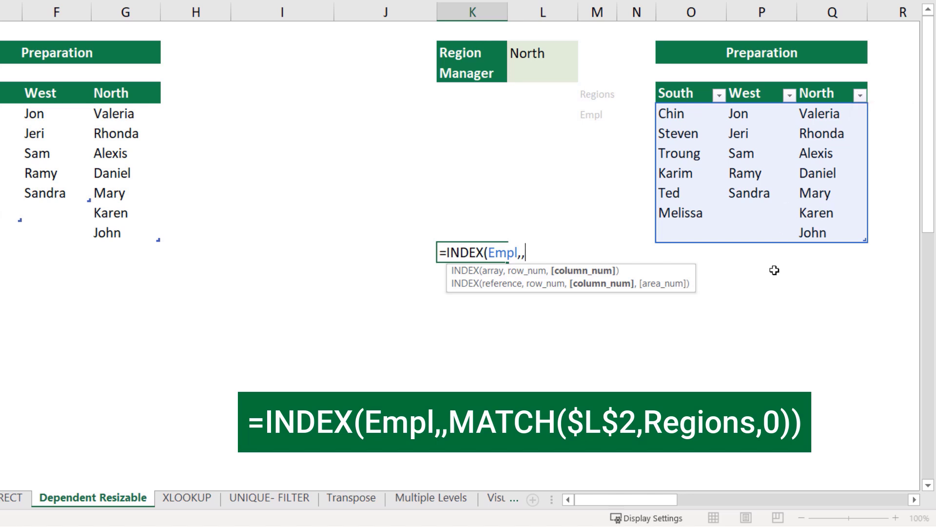
- Complete the K12 formula with MATCH($L$2,Regions,0) as the column number and enter =INDEX(Empl,,MATCH($L$2,Regions,0))
type("ma")
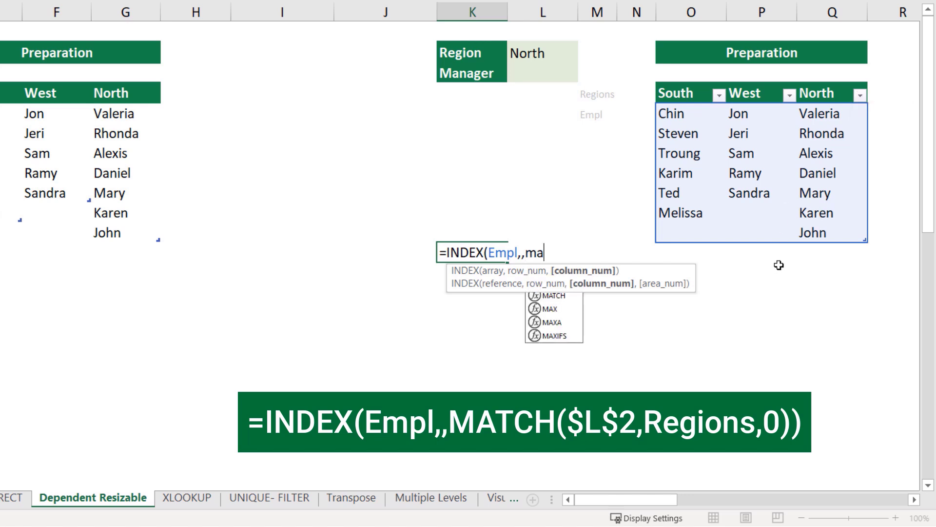
key("Tab")
left_click(541, 54)
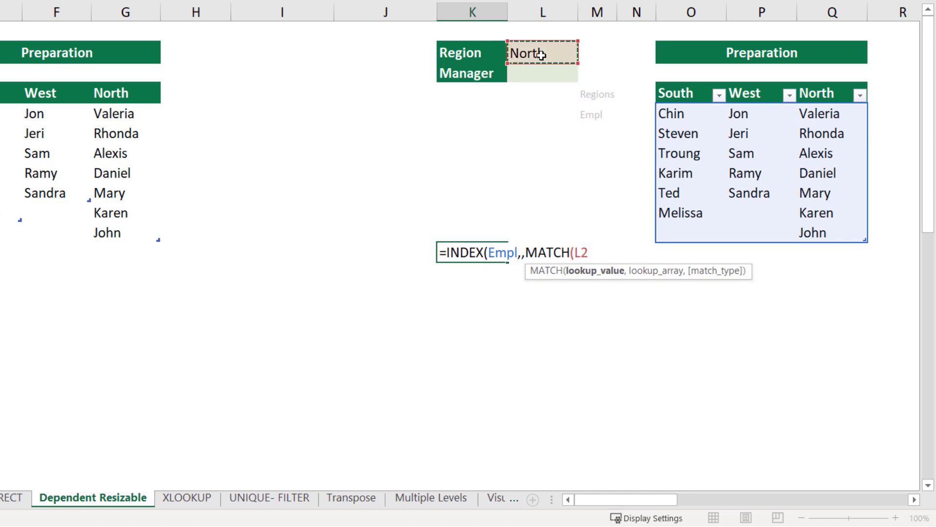
key("F4")
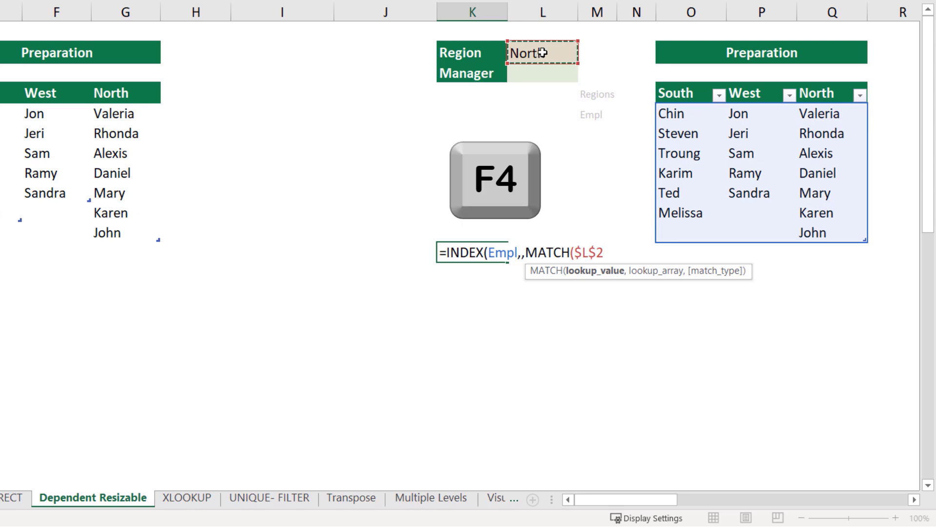
type(",")
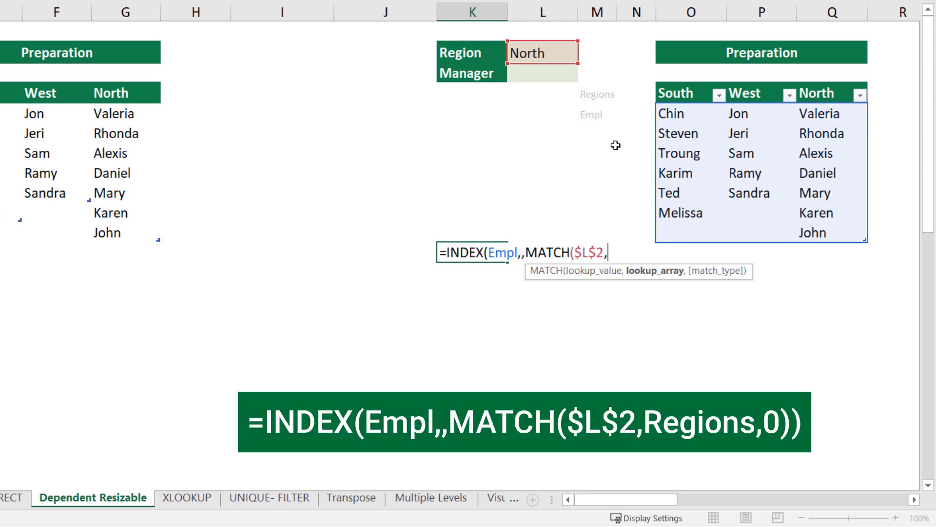
key("F3")
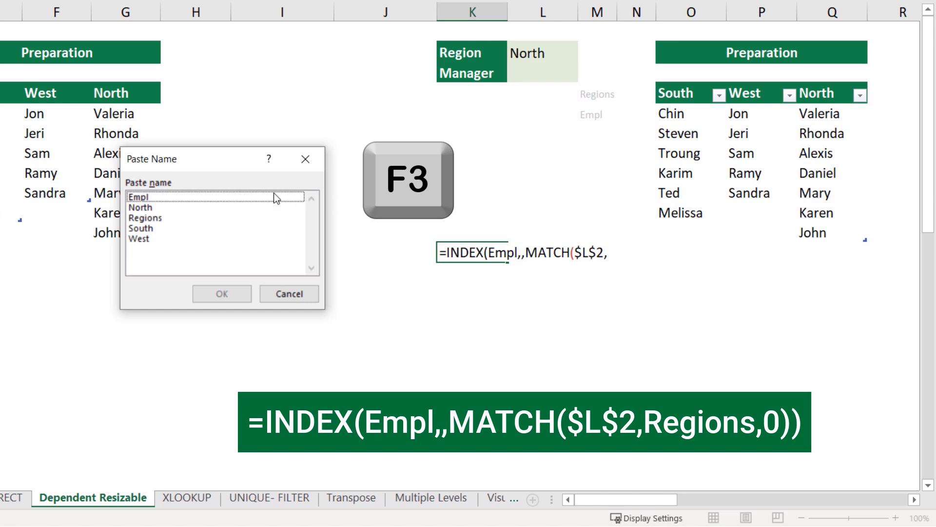
left_click(154, 219)
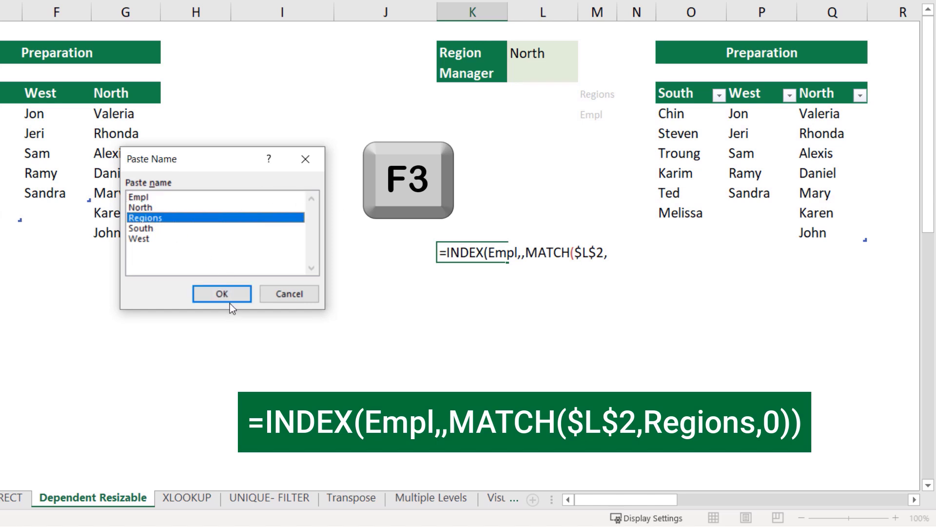
left_click(233, 294)
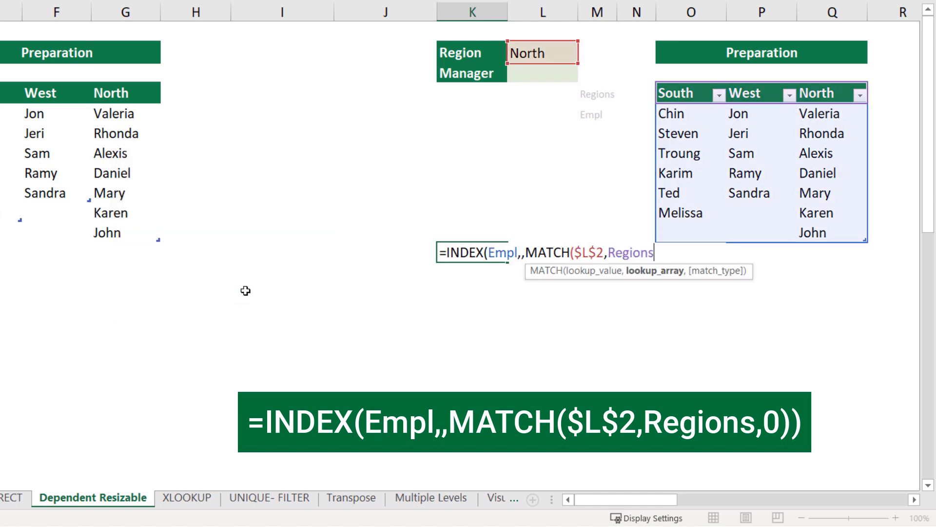
type(",")
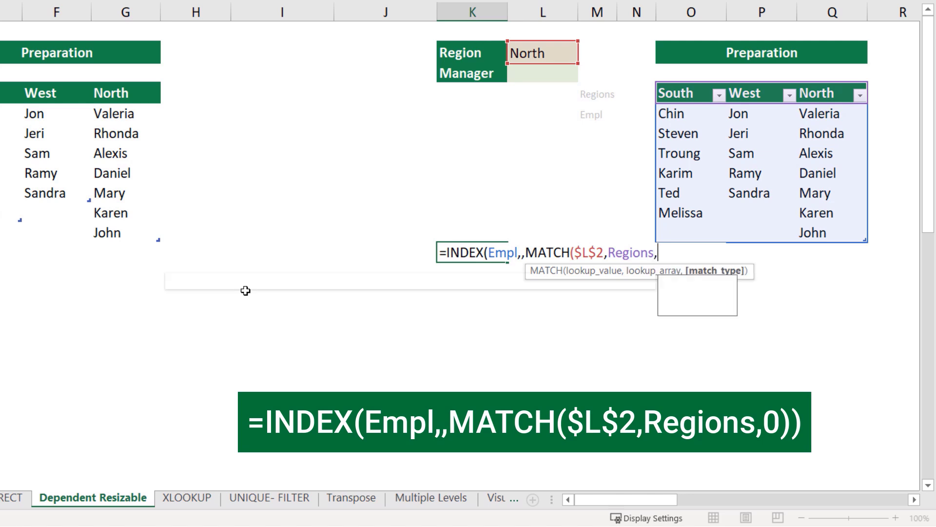
type("0)")
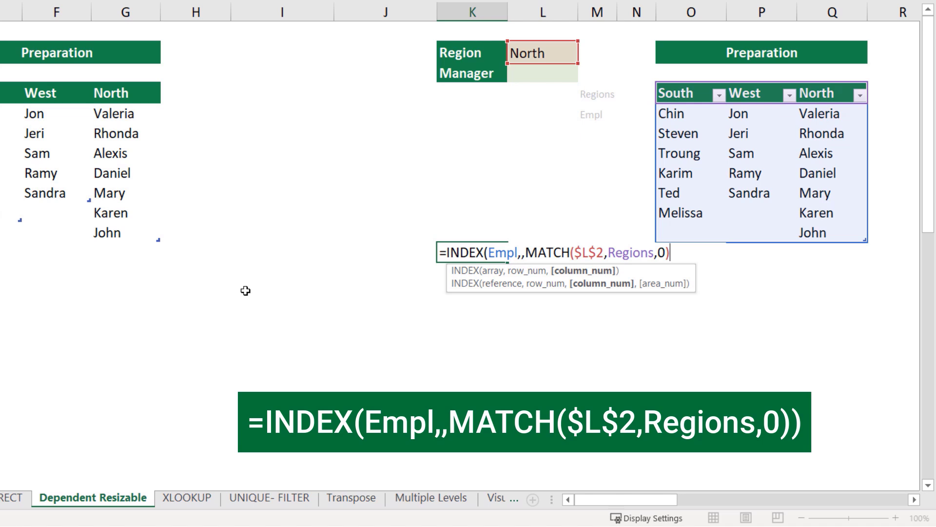
type(")")
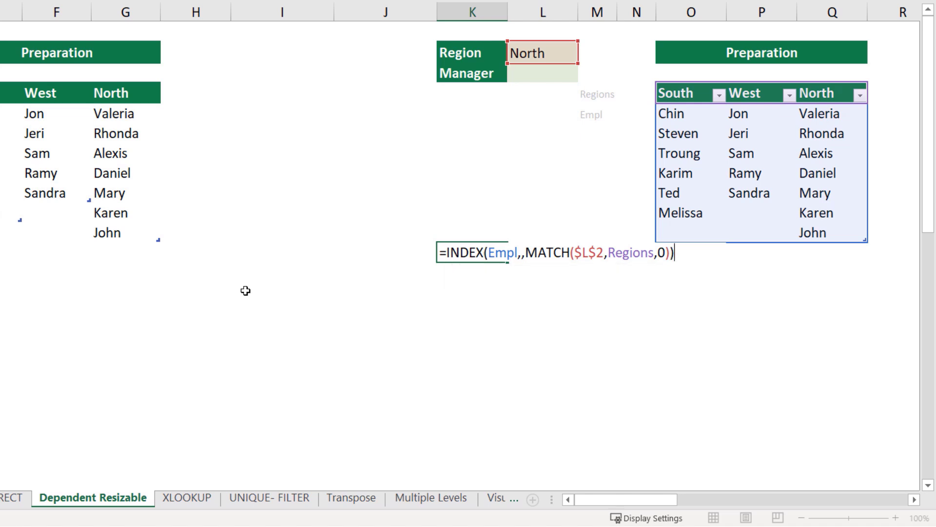
key("Return")
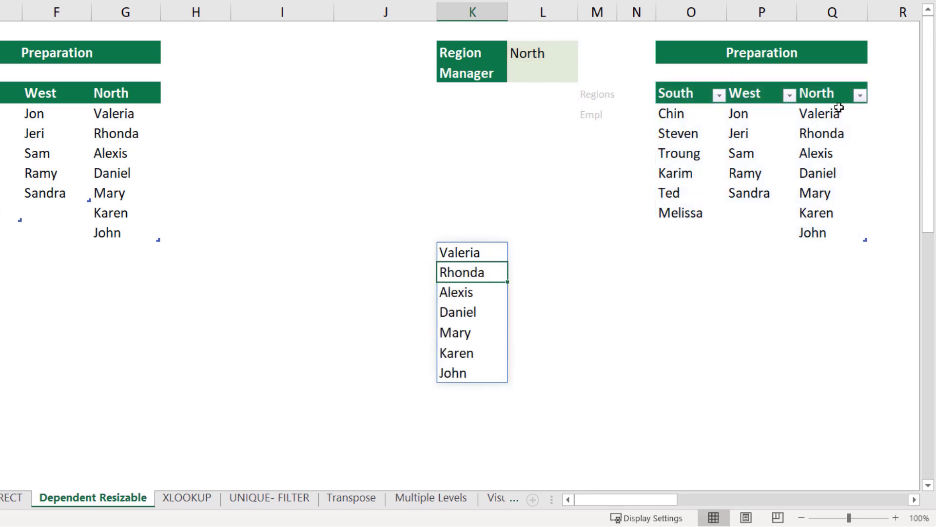
- Choose South from the Region drop-down in L2 to test the spilled INDEX formula
left_click(539, 52)
left_click(585, 56)
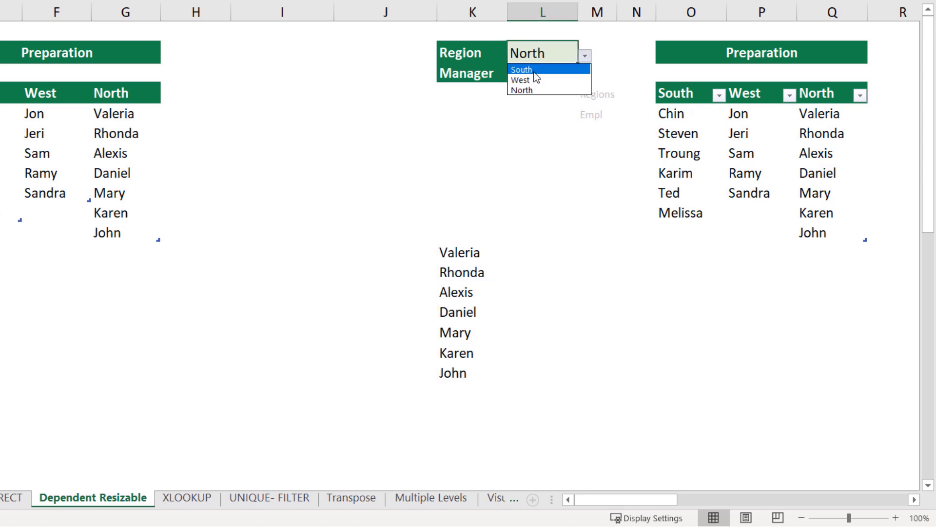
left_click(522, 70)
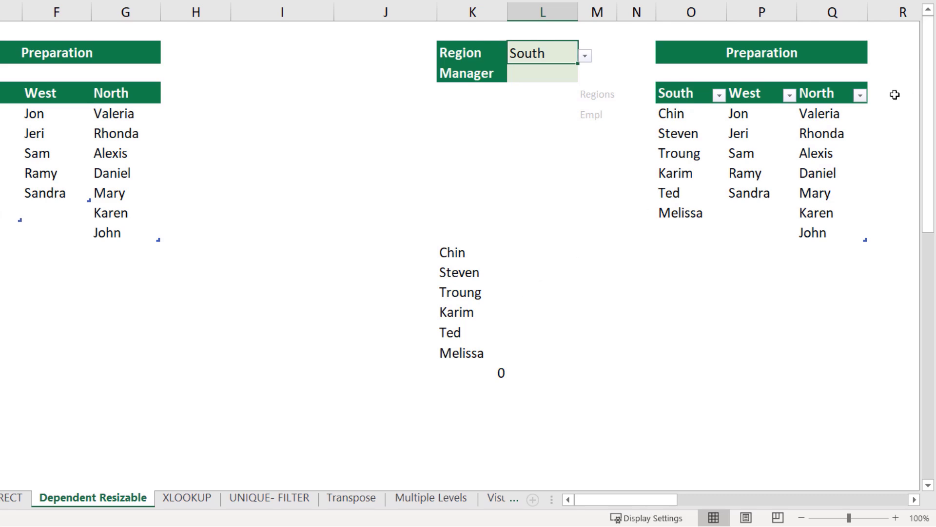
- Extend the second Preparation table with a new column by entering the header East in R4
left_click(880, 92)
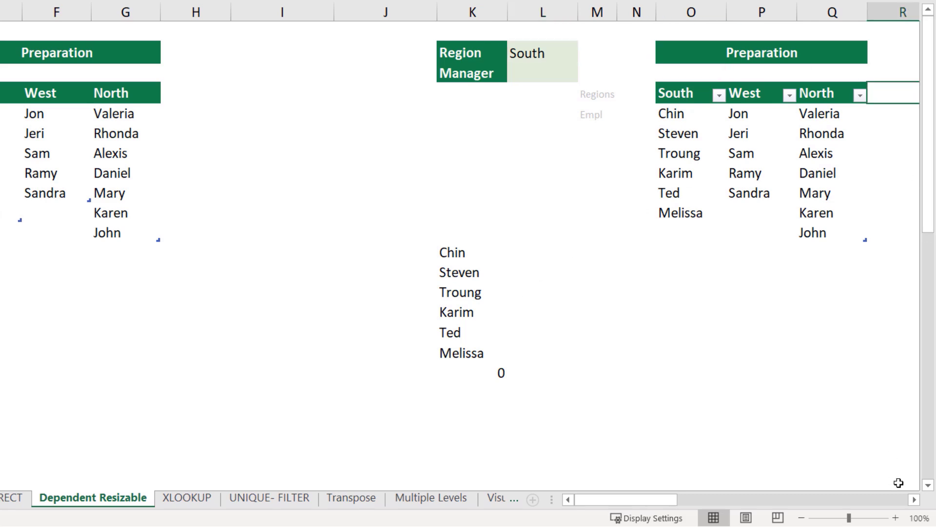
left_click(914, 499)
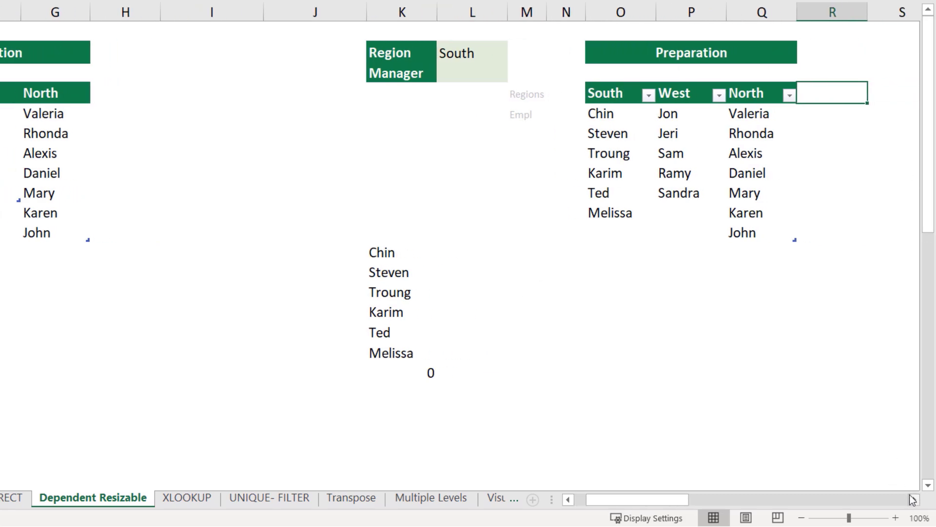
type("Eas")
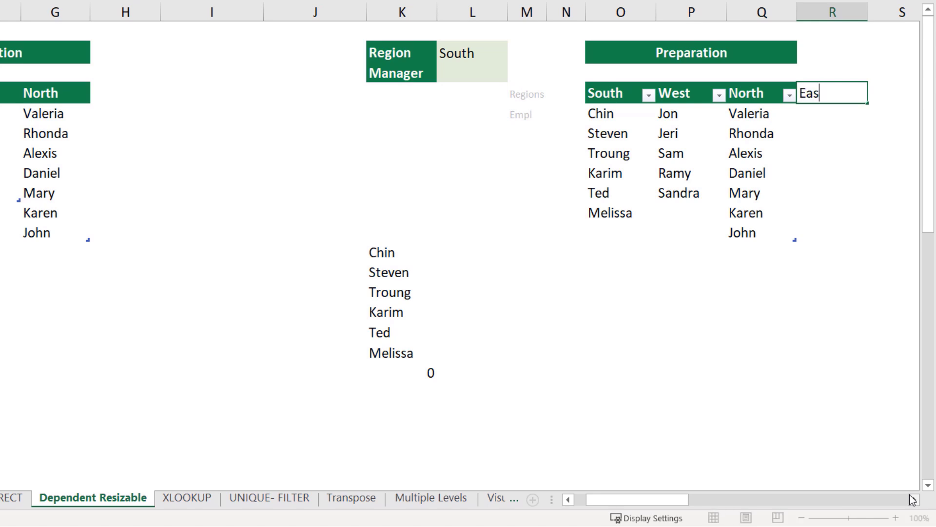
type("t")
key("Return")
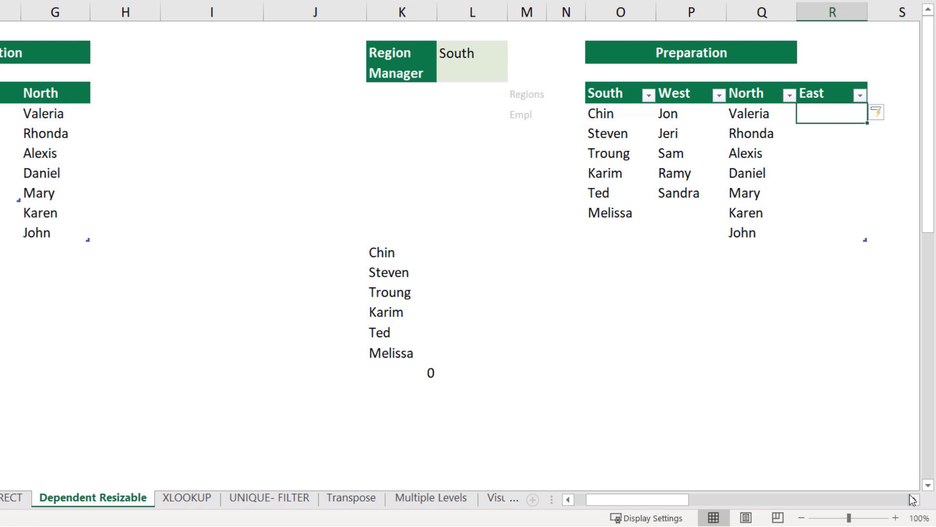
- Fill the first three rows of the East column, R5 to R7, with employee first names
type("Karen")
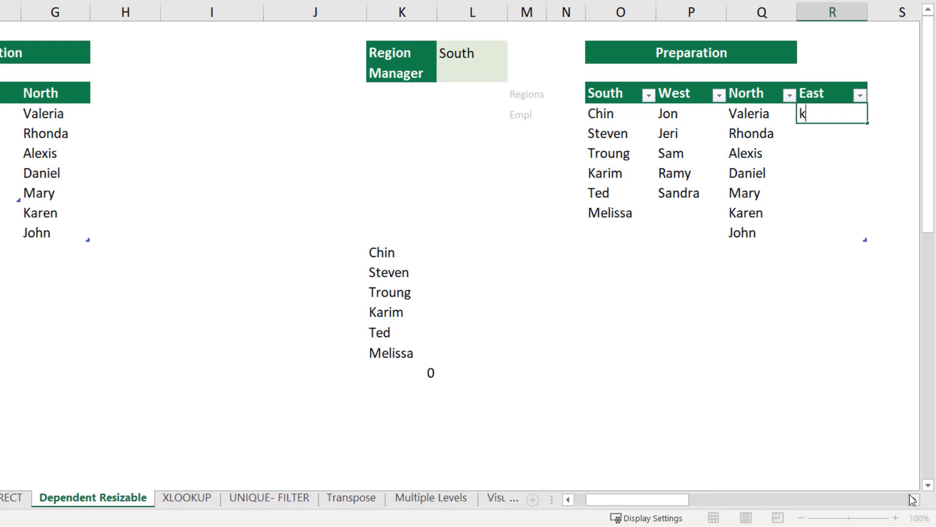
key("Return")
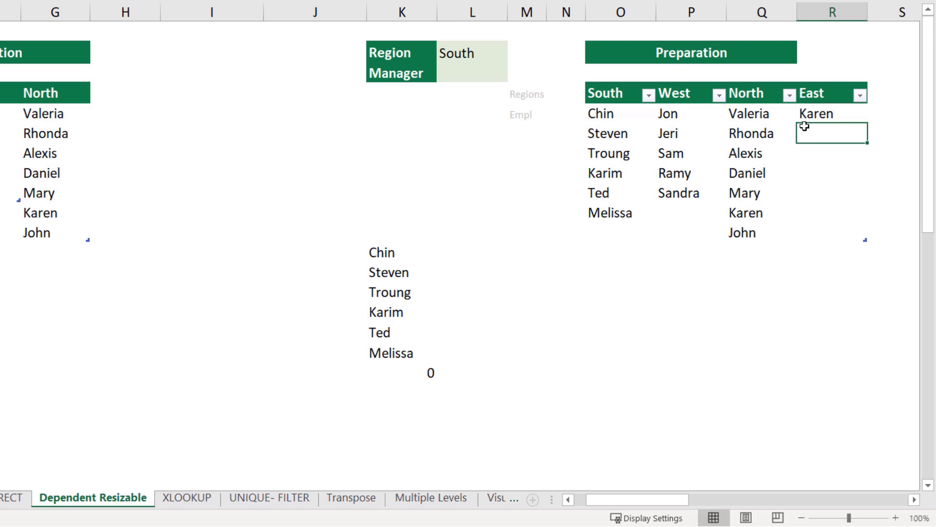
type("Dimitri")
key("Return")
type("Bill")
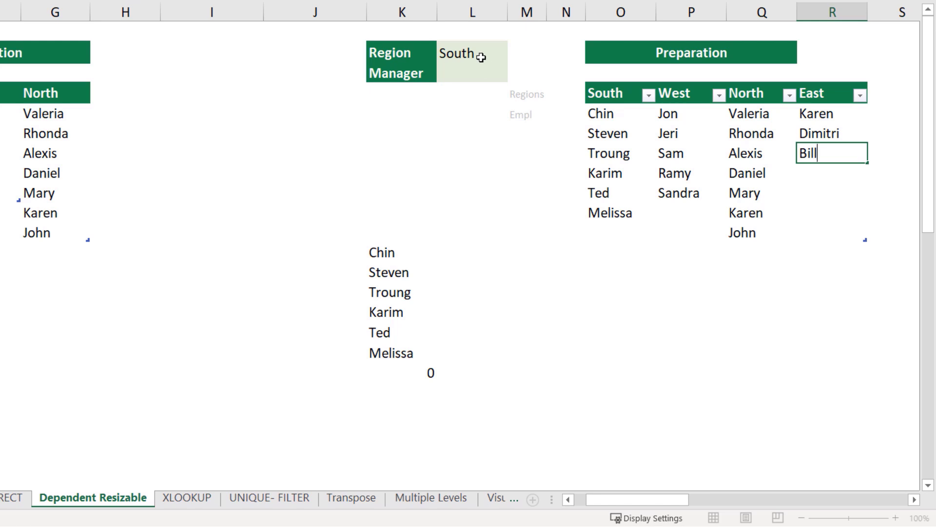
- Choose East from the Region drop-down in L2
left_click(481, 57)
left_click(515, 56)
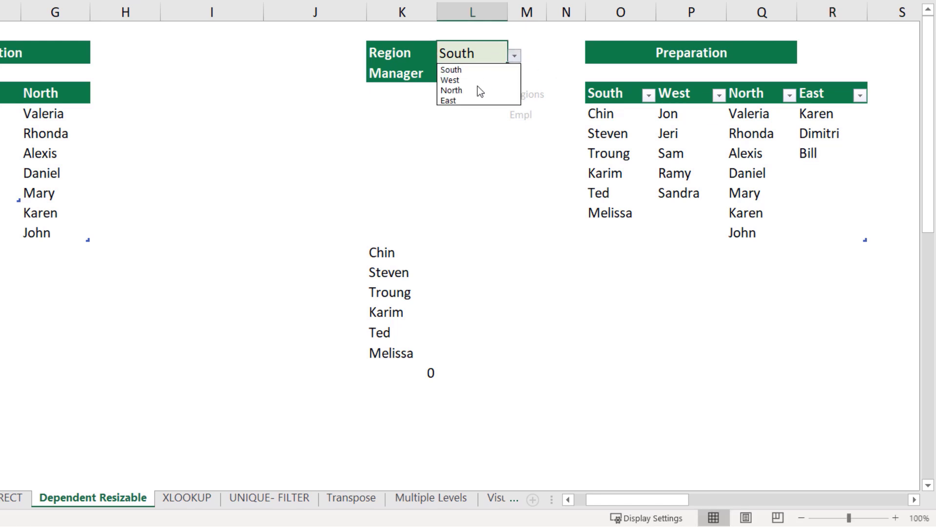
left_click(472, 100)
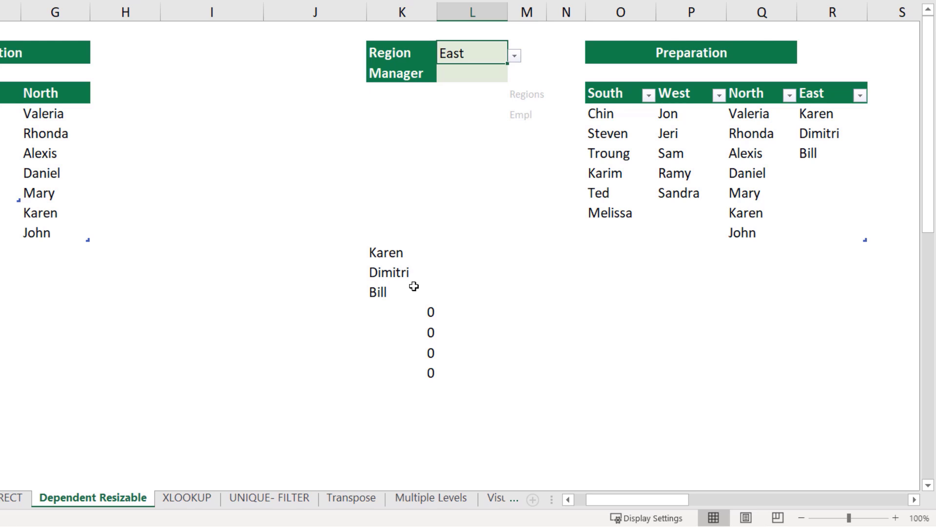
- Add a fourth employee first name to the East column in R8
left_click(827, 173)
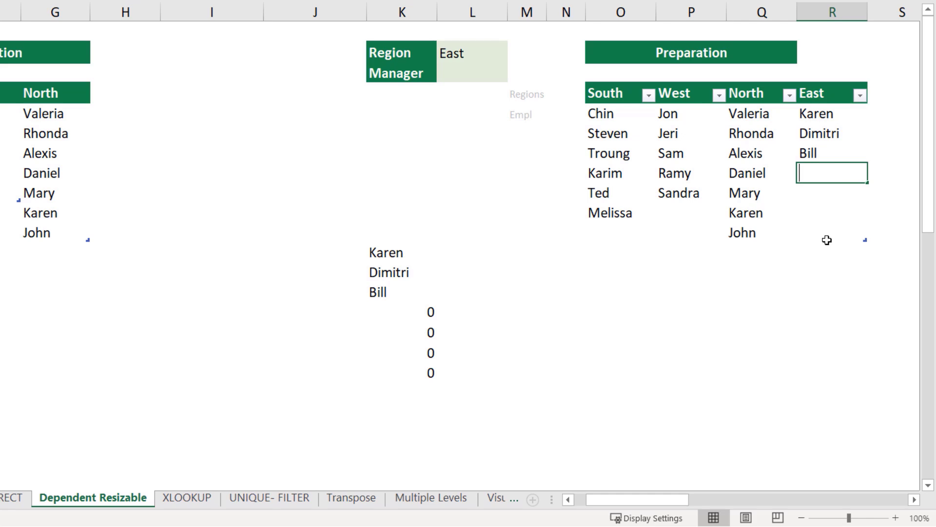
type("Sandra")
key("Return")
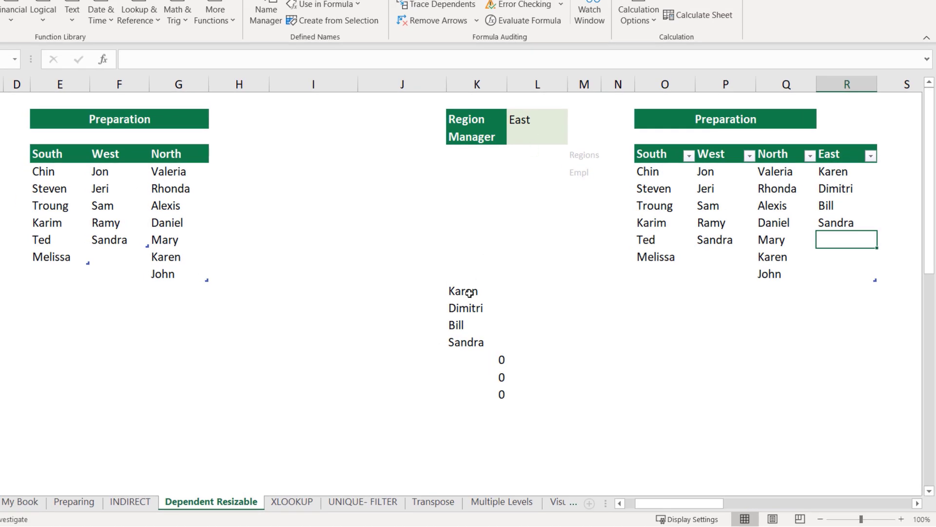
- Copy the full INDEX/MATCH formula text from K12 and clear the formula from the cell
left_click(469, 292)
key("F2")
left_click_drag(330, 60, 123, 51)
key("ctrl+c")
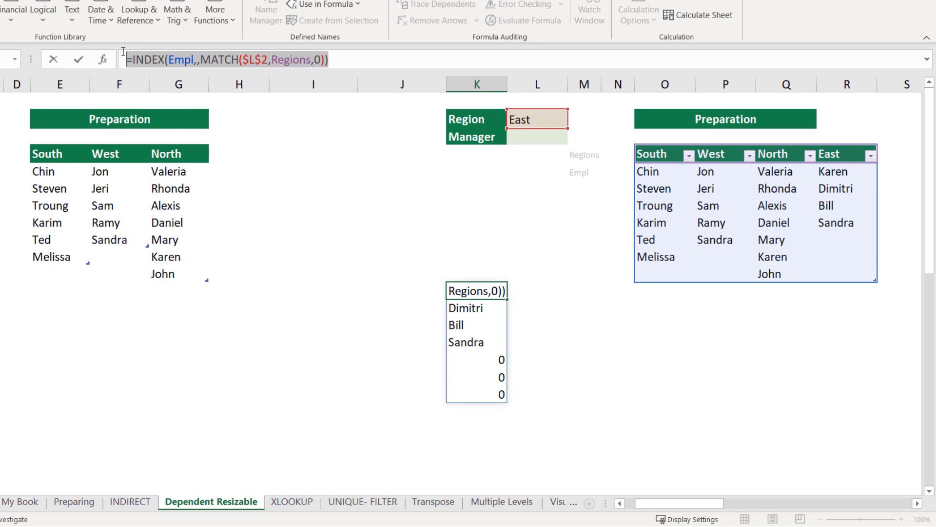
key("Escape")
key("Delete")
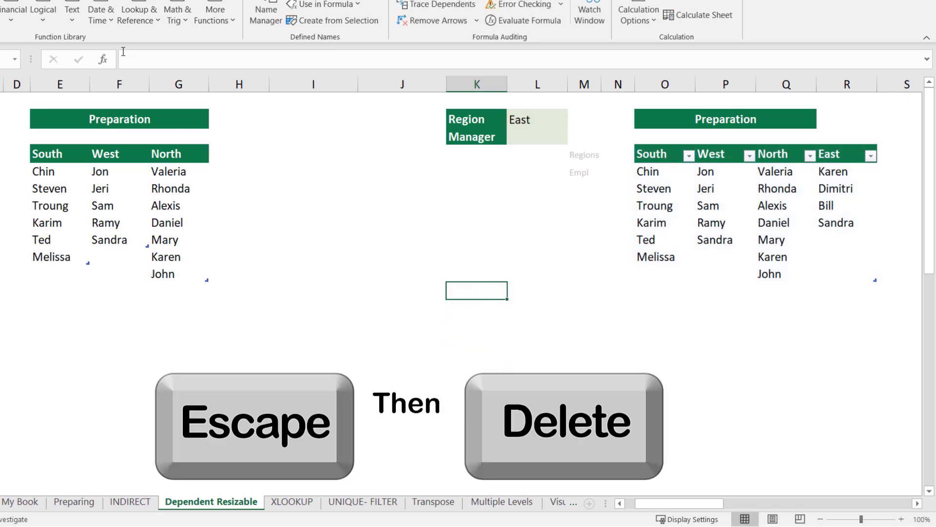
- Add a list data validation to the Manager cell L3 with the copied source =INDEX(Empl,,MATCH($L$2,Regions,0))
left_click(529, 134)
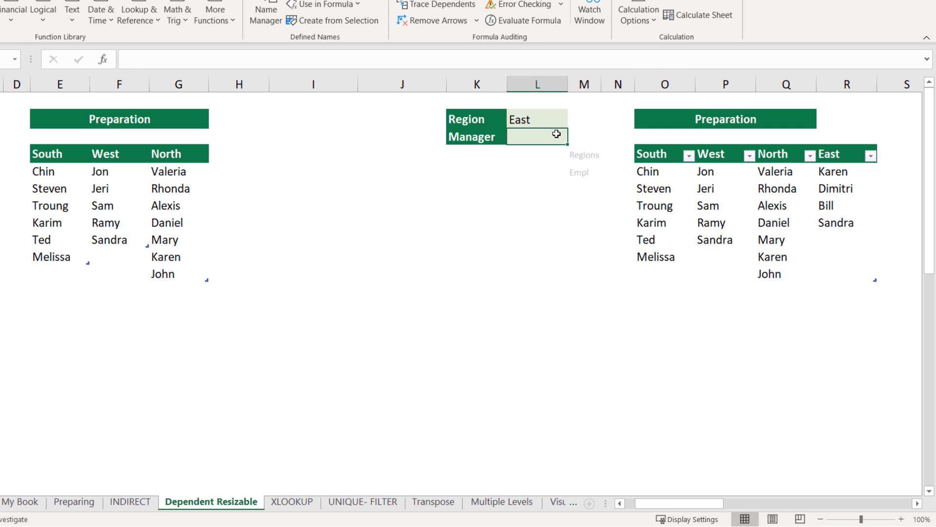
key("alt+d")
key("l")
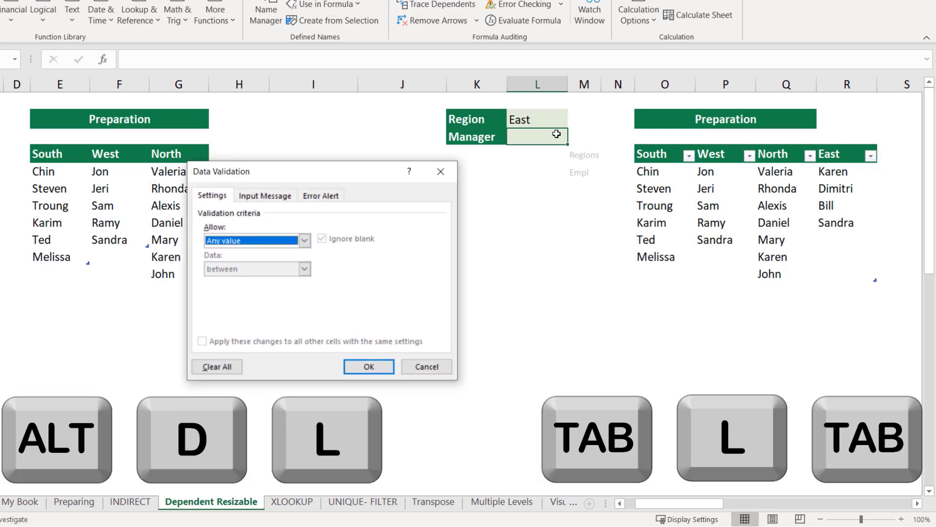
key("l")
key("Tab")
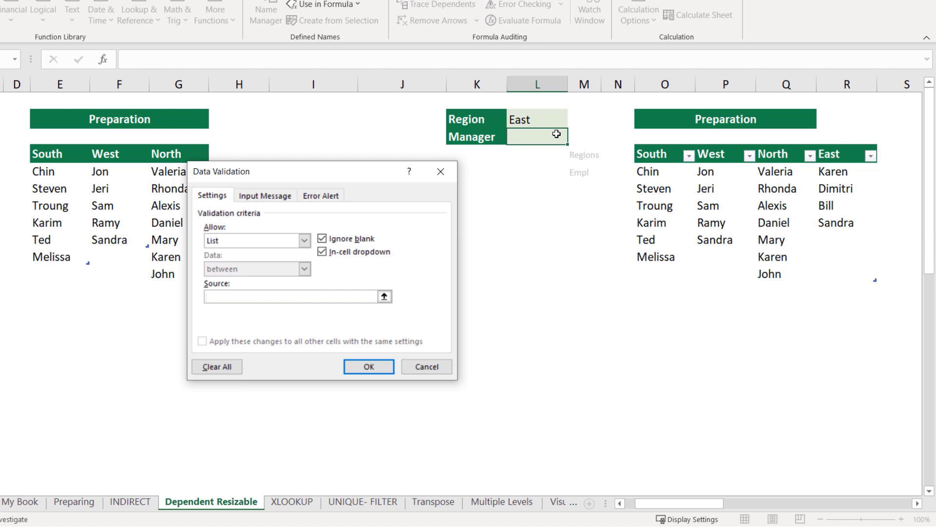
key("ctrl+v")
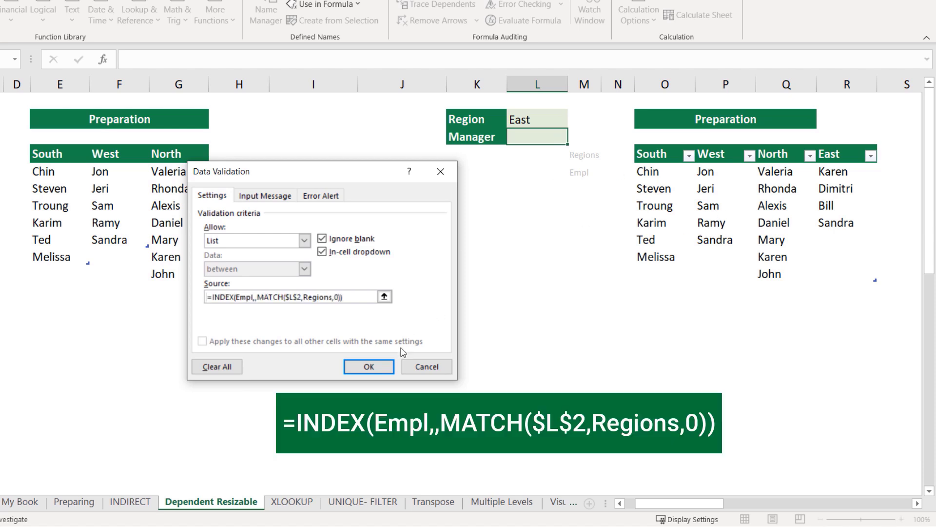
left_click(370, 367)
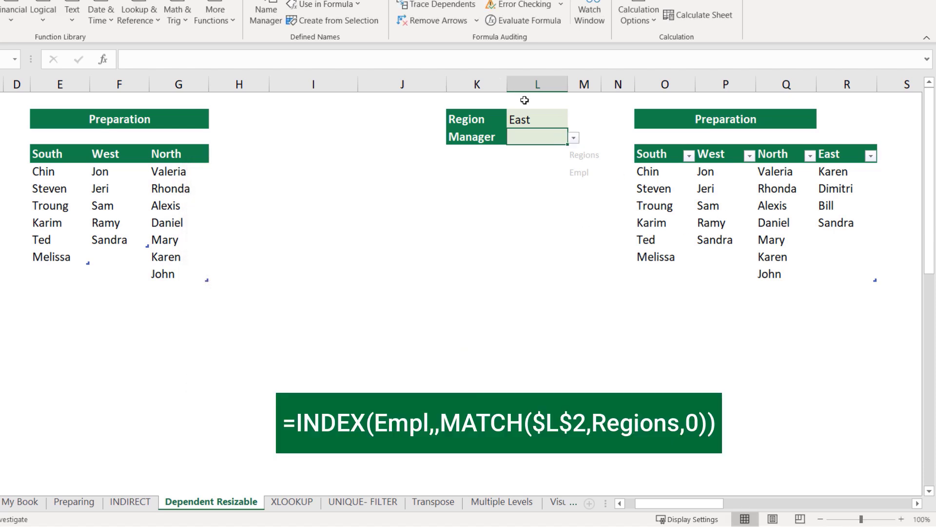
- Check the Manager list for East, set the Region in L2 to North, and pick the second name from the Manager drop-down in L3
left_click(574, 138)
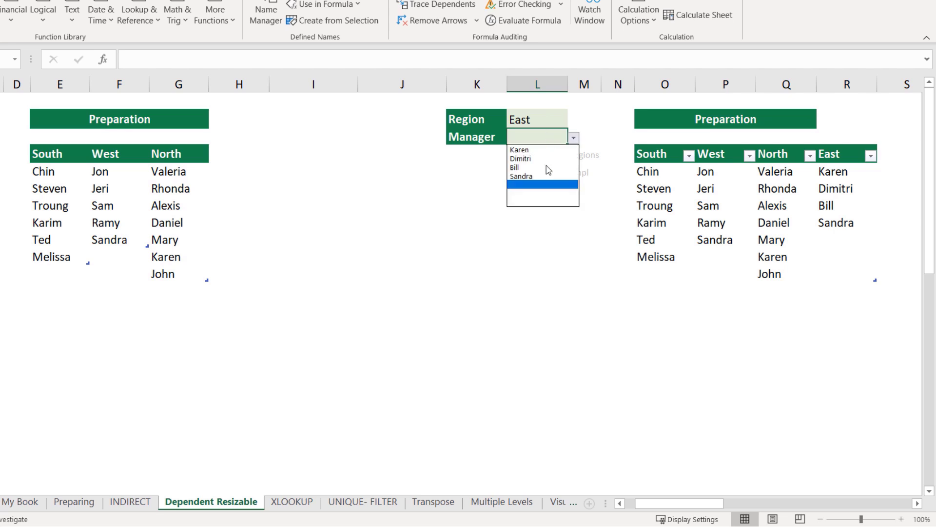
left_click(542, 120)
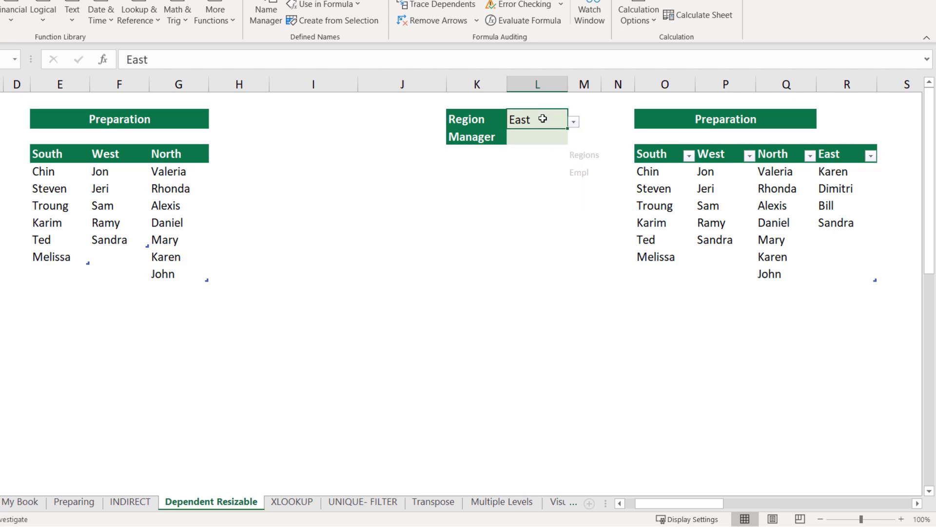
left_click(574, 121)
left_click(529, 152)
left_click(540, 138)
left_click(574, 139)
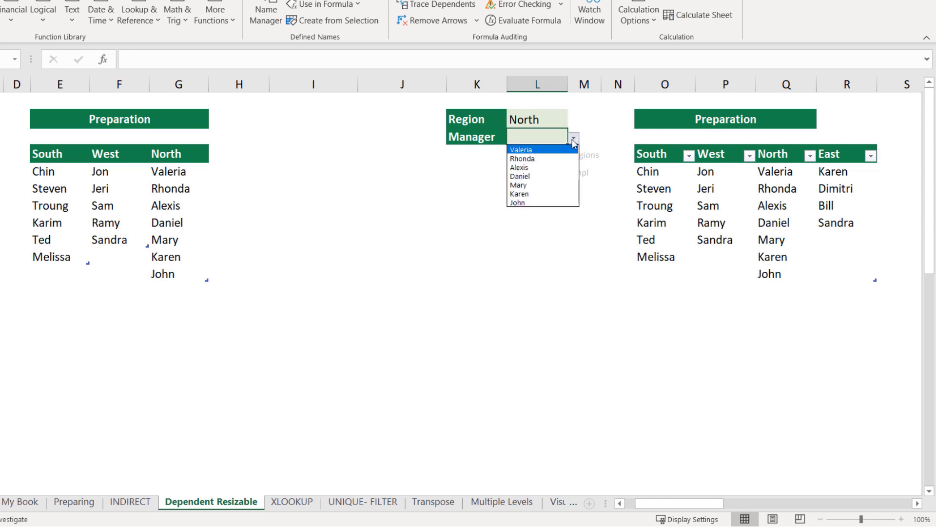
left_click(541, 158)
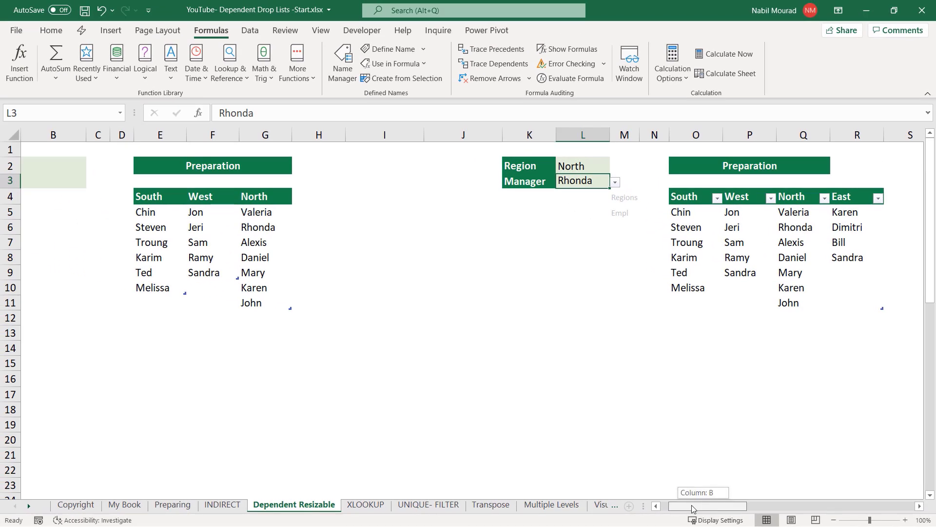
- Add a list data validation with the source =$E$4:$G$4 to the Region cell B2 and choose South from its drop-down
left_click_drag(692, 508, 685, 508)
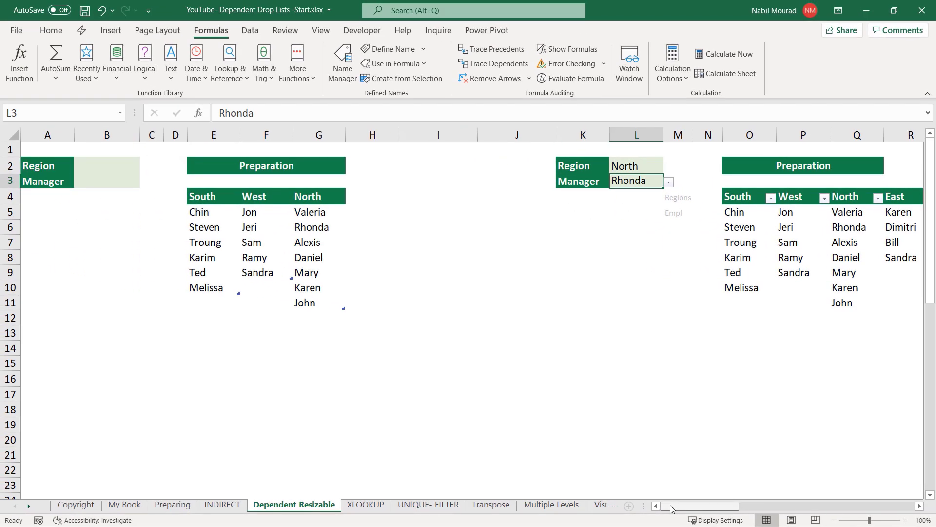
left_click(116, 171)
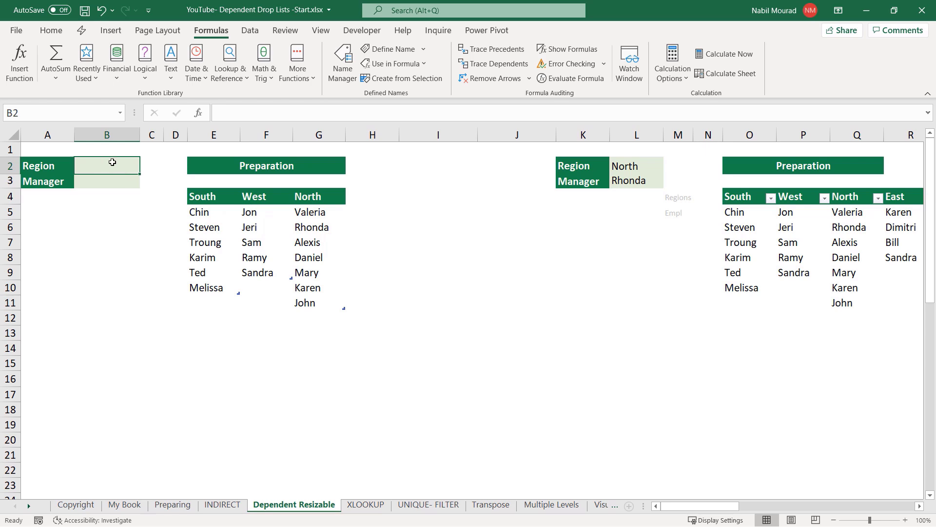
key("alt")
key("d")
key("l")
key("Tab")
key("l")
key("Tab")
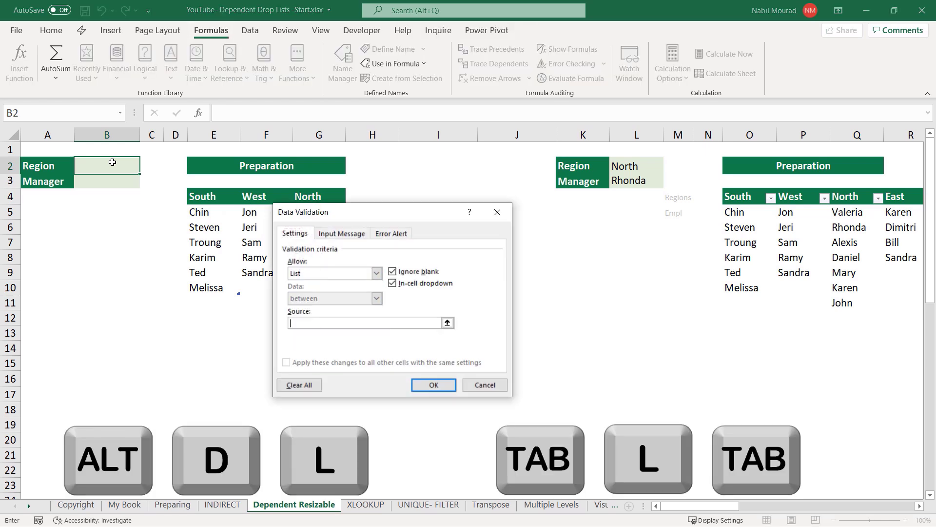
left_click_drag(195, 196, 317, 196)
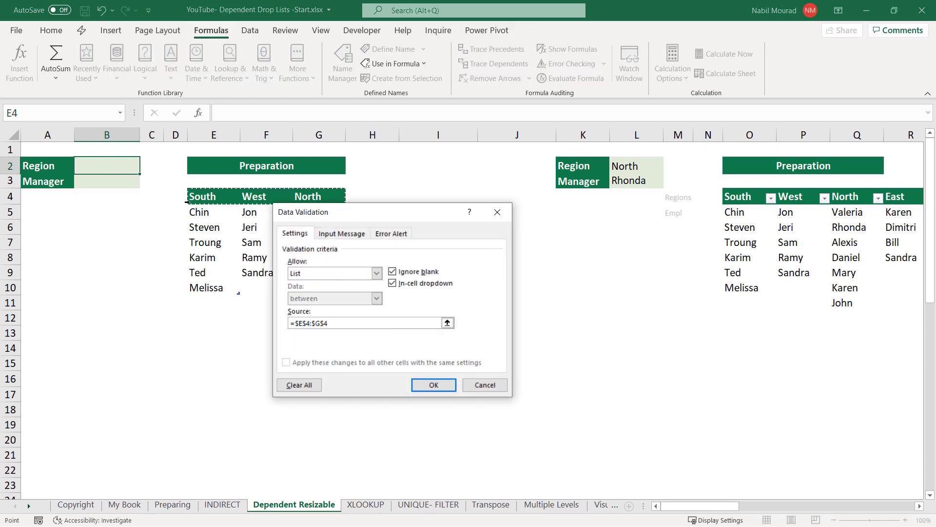
left_click(432, 385)
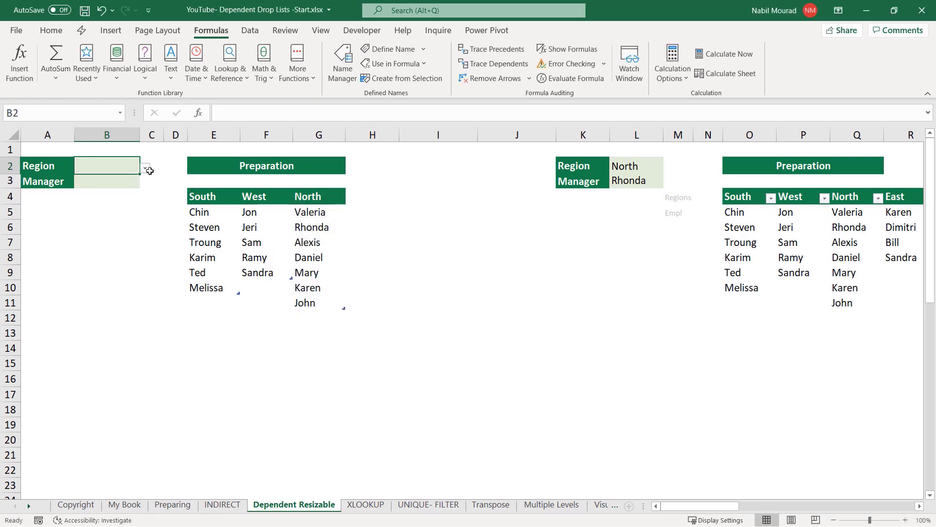
left_click(146, 168)
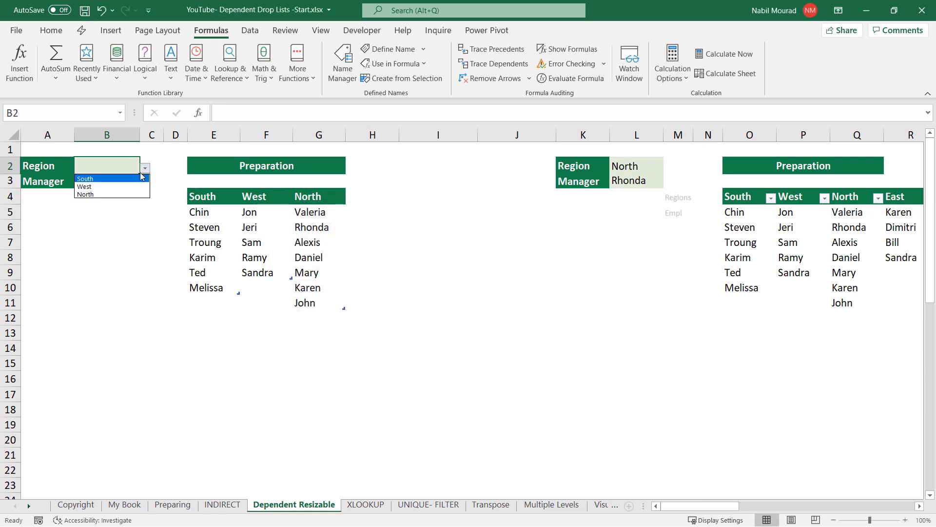
left_click(95, 179)
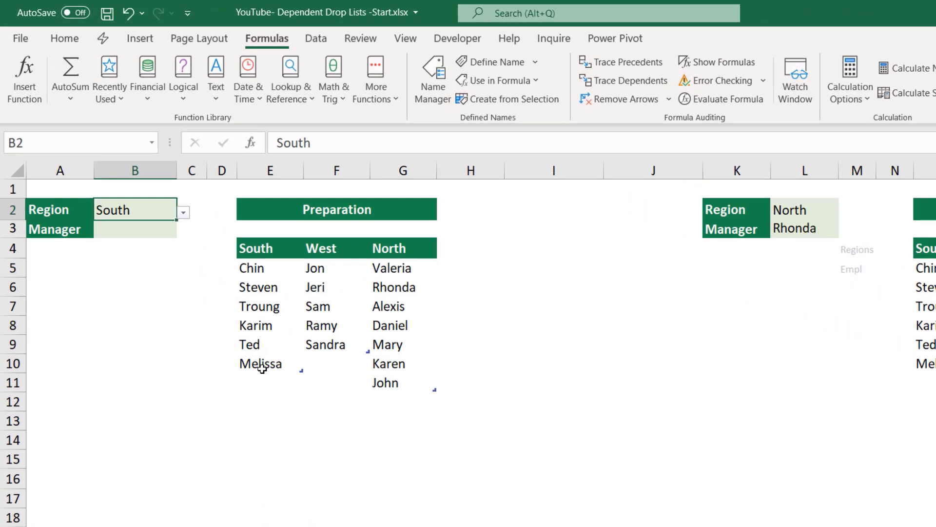
- Go to the named tables TSouth and TNorth in turn to check which ranges they cover
left_click(156, 143)
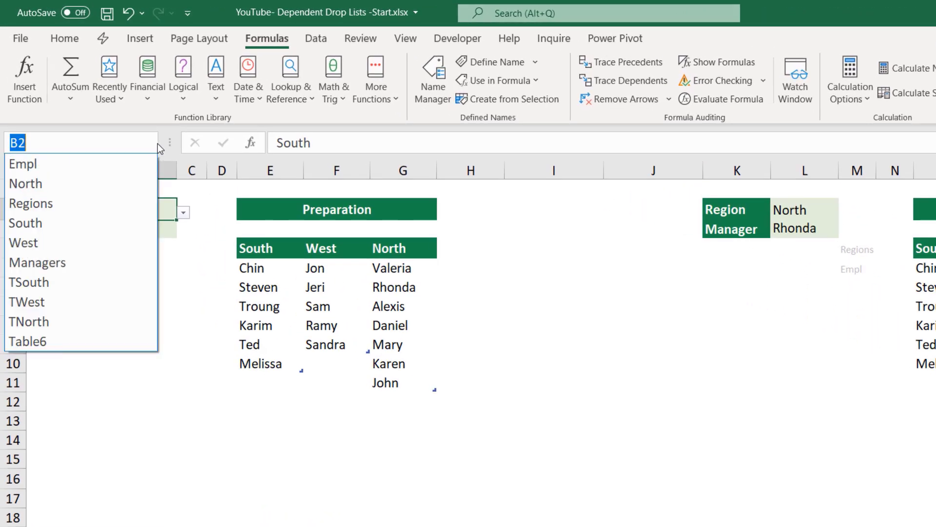
left_click(44, 283)
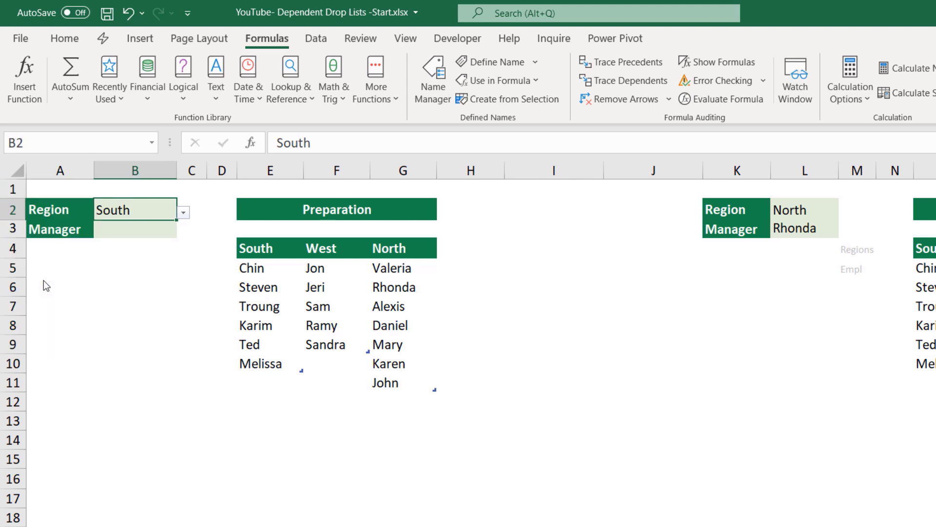
left_click(152, 145)
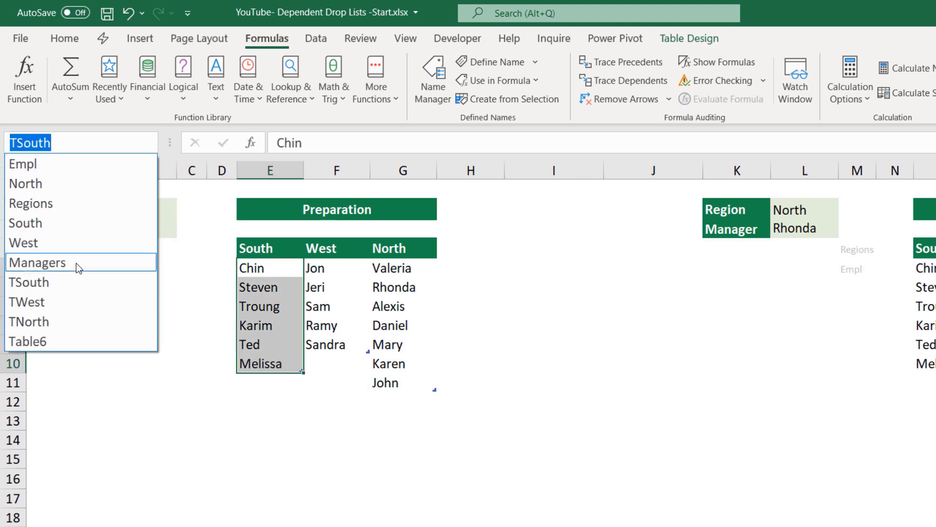
left_click(37, 322)
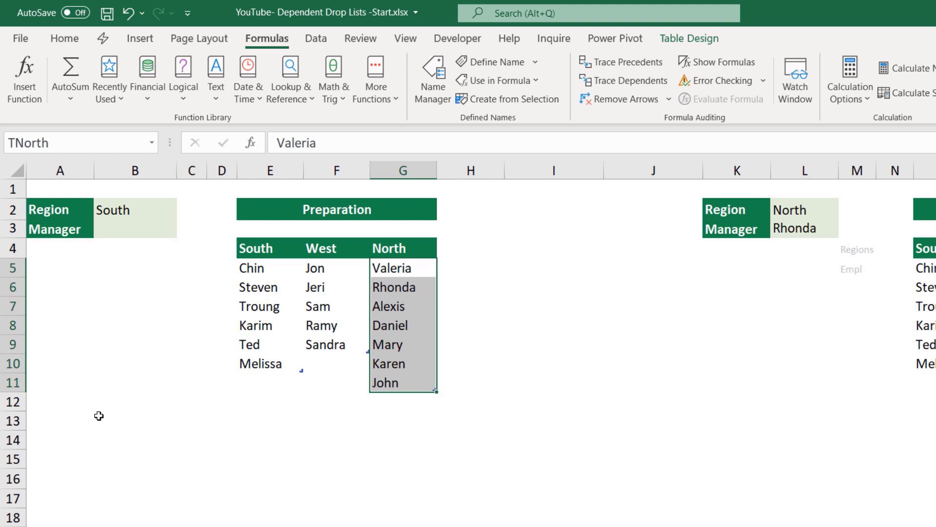
- Begin an INDEX formula in cell B13 with the combined reference (TSouth[South],TWest[West],TNorth[North]) picked from the three region tables
left_click(99, 416)
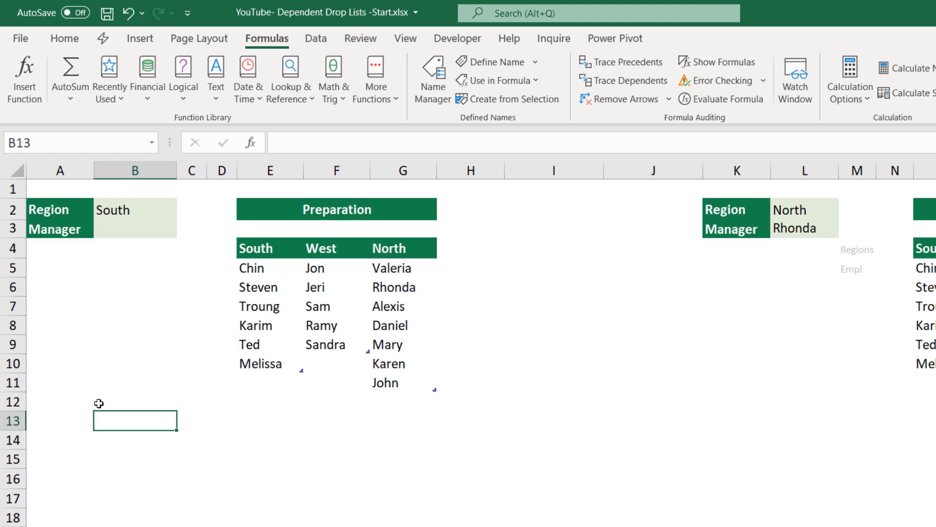
type("=i")
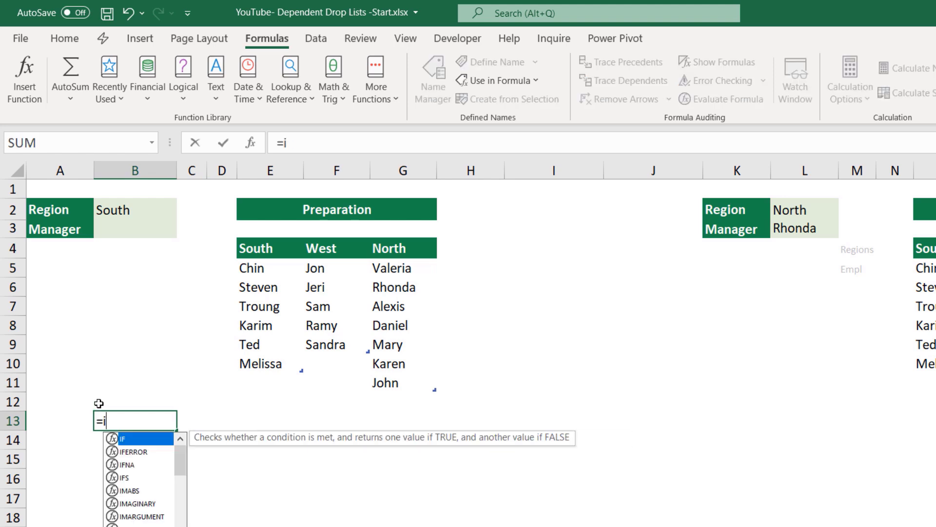
type("ndex")
key("Tab")
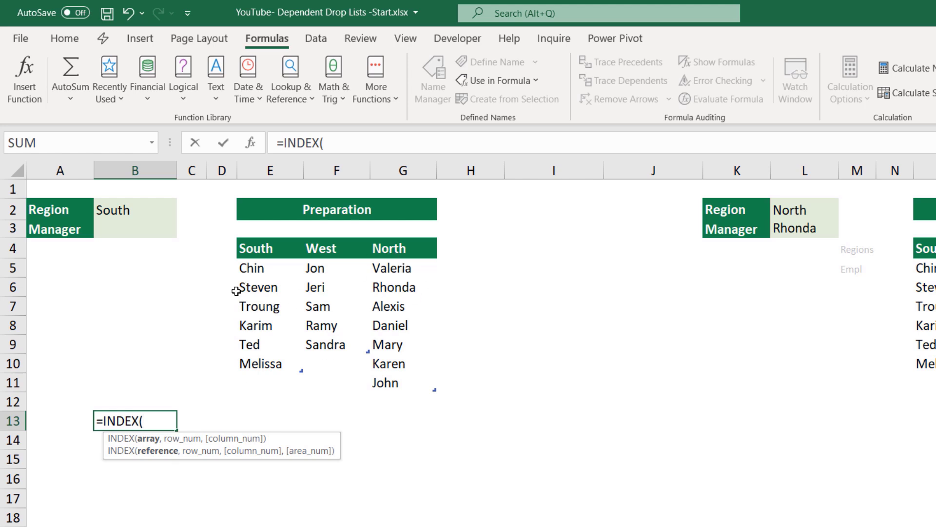
type("(")
left_click(240, 237)
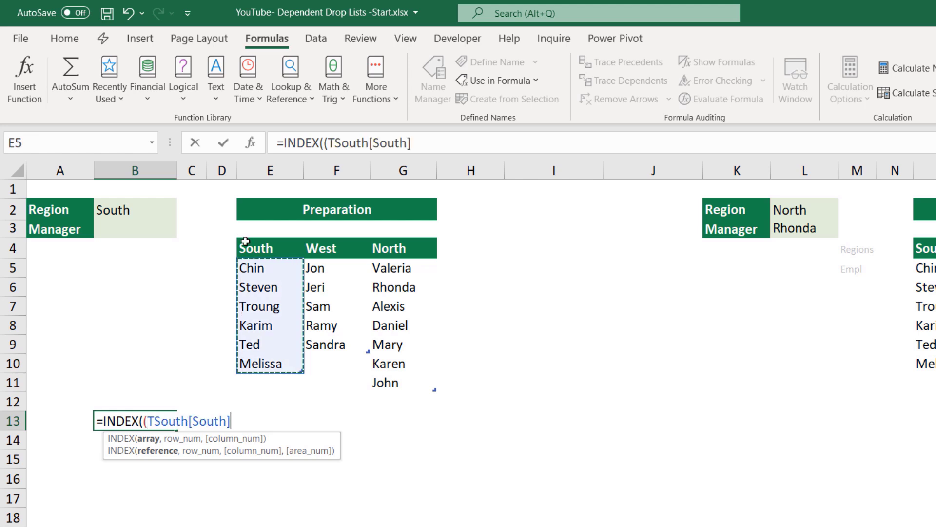
type(",")
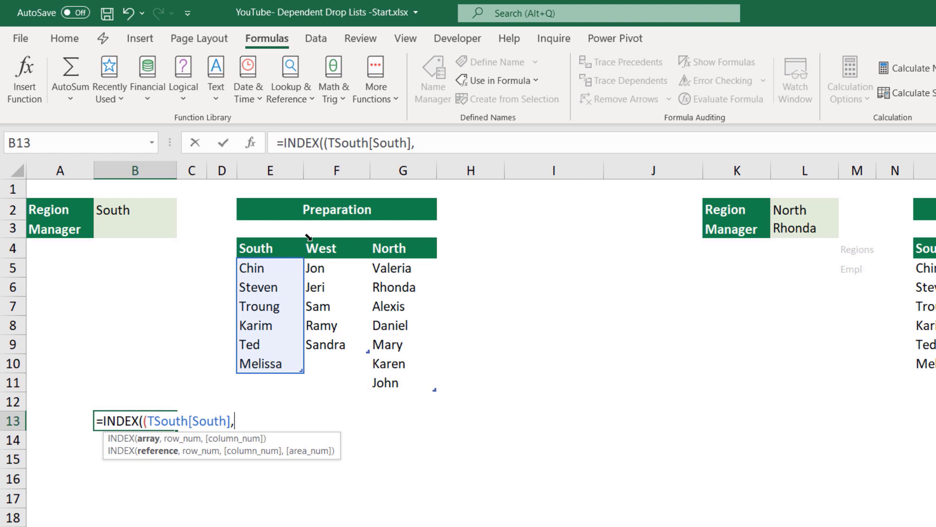
left_click(309, 237)
type(",")
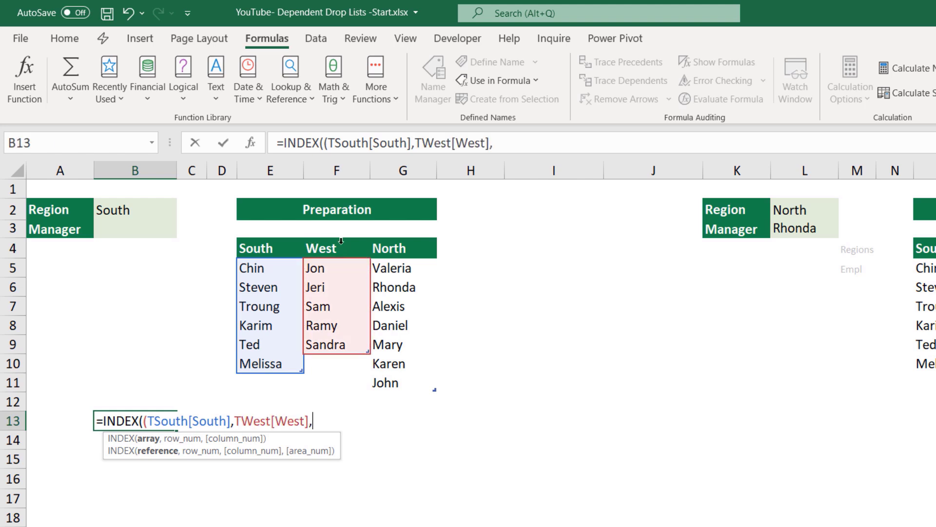
left_click(374, 235)
type(")")
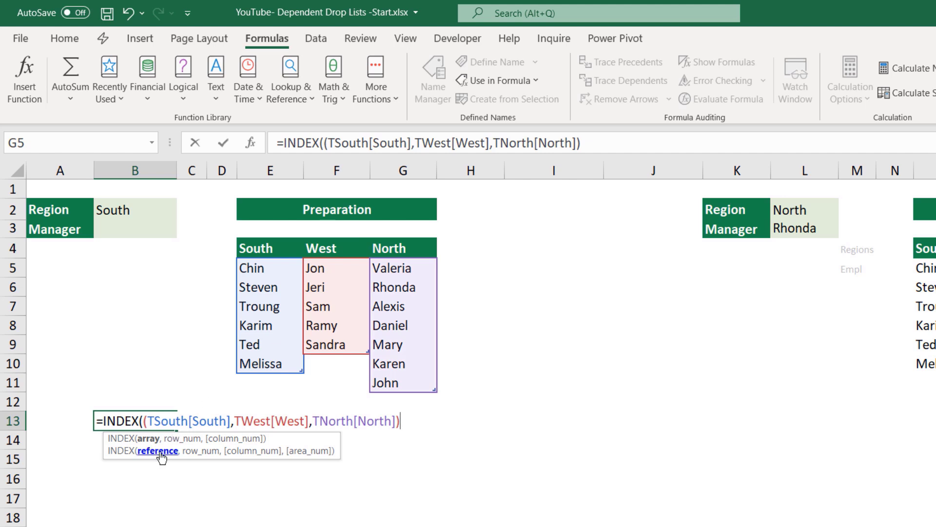
- Complete the INDEX formula with empty row and column arguments and MATCH($B$2,$E$4:$G$4,0) as the area number
type(",")
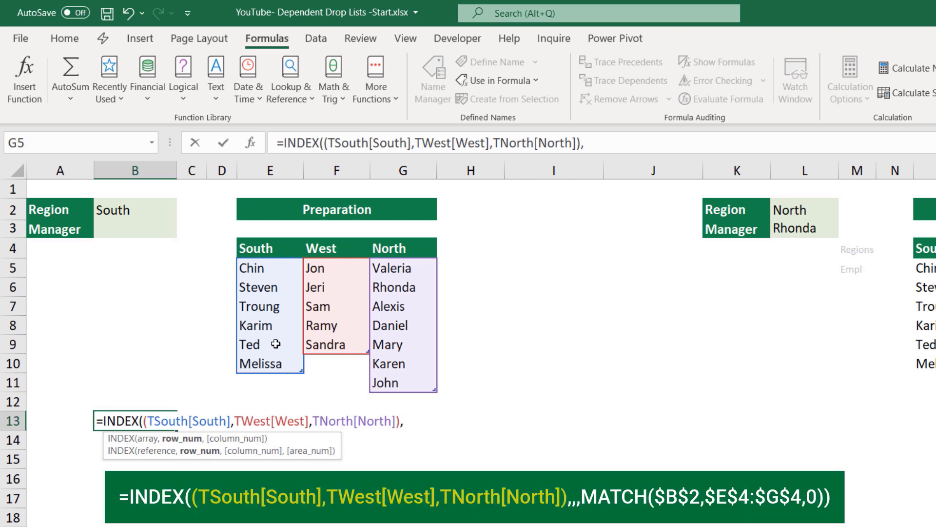
type(",")
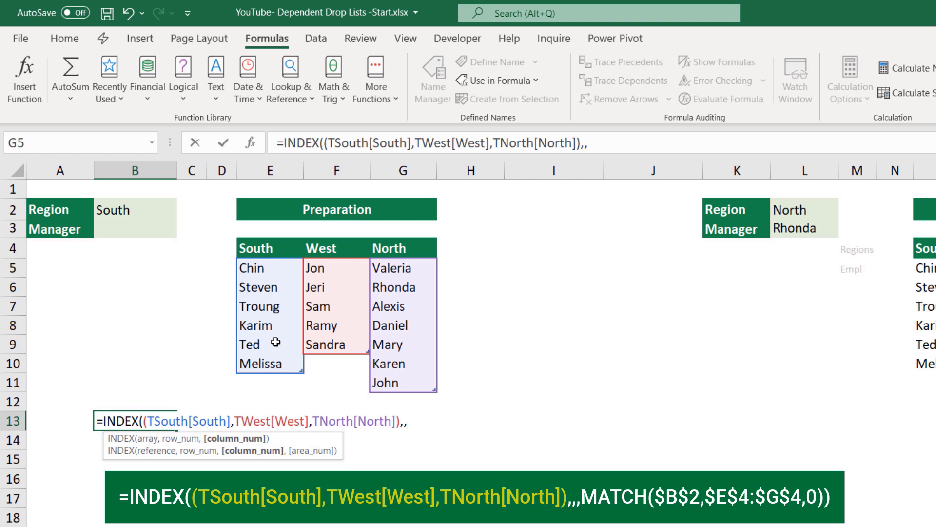
type(",")
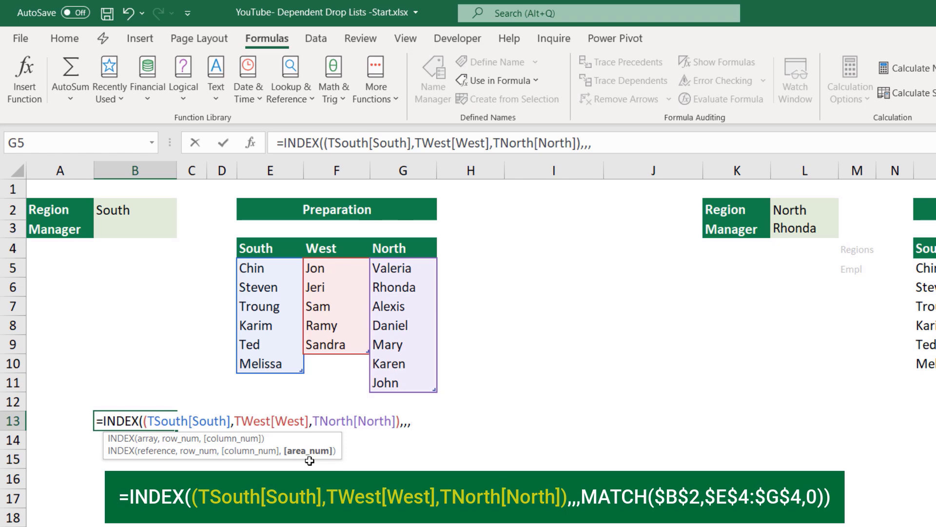
type("ma")
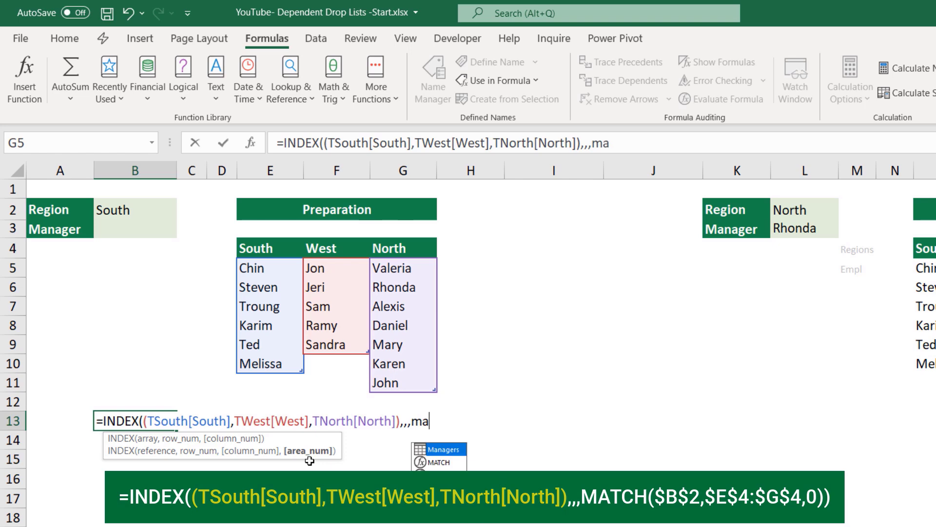
type("tc")
key("Tab")
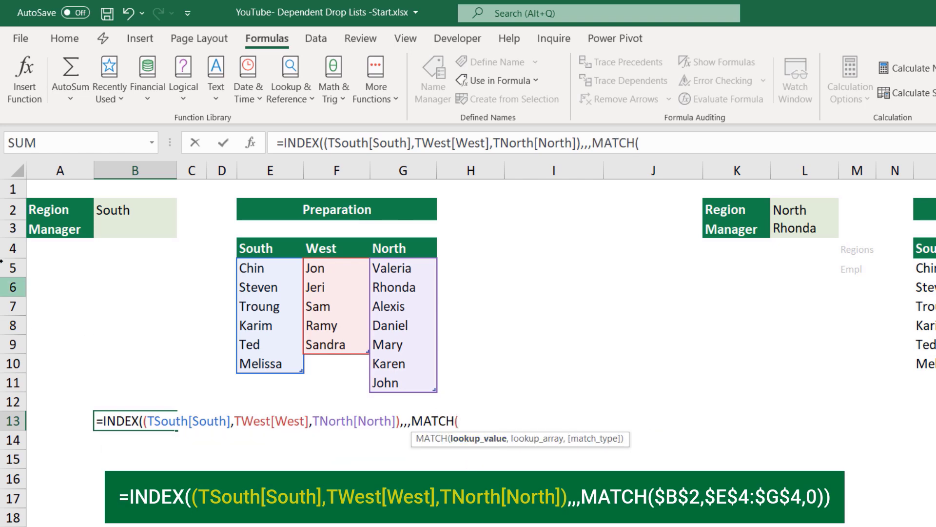
left_click(116, 208)
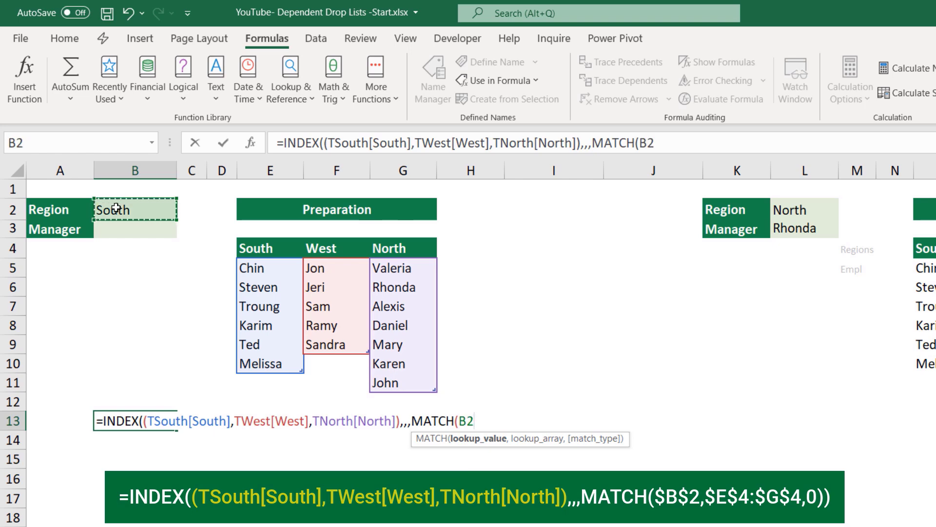
key("F4")
type(",")
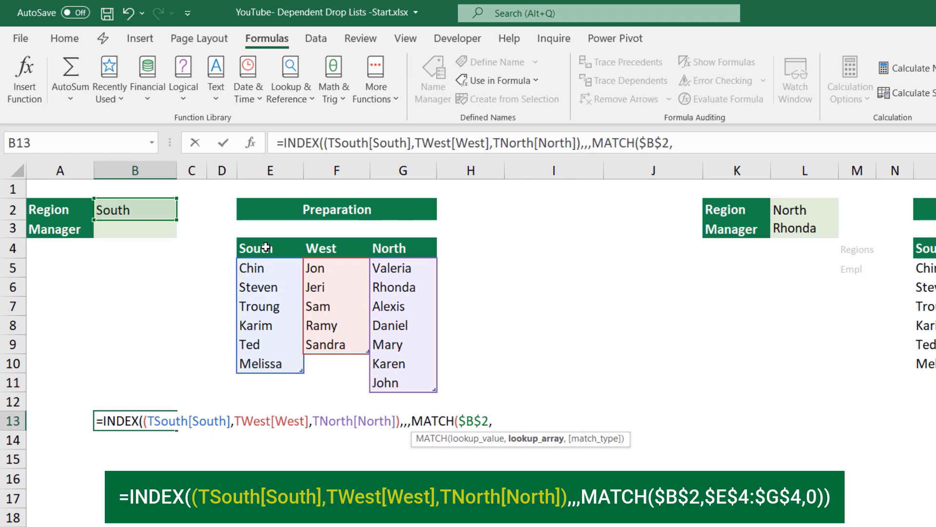
left_click_drag(266, 247, 429, 250)
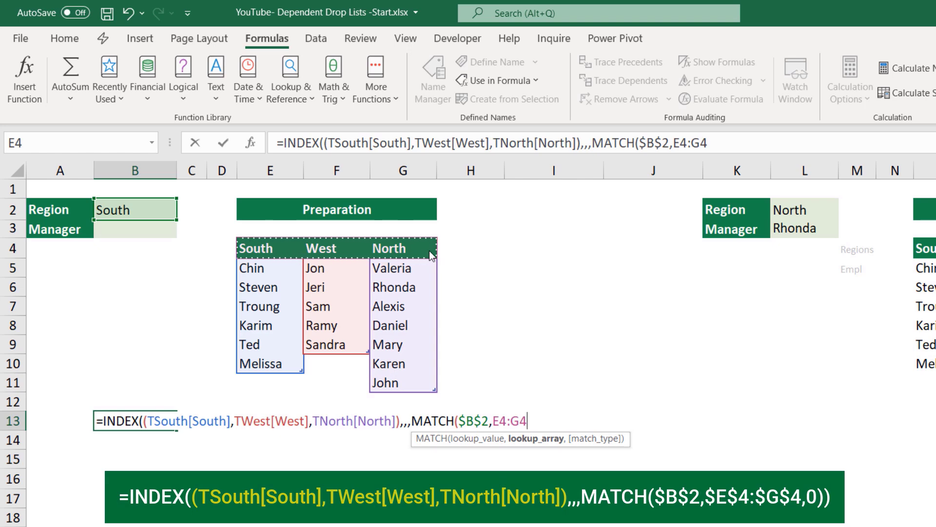
key("F4")
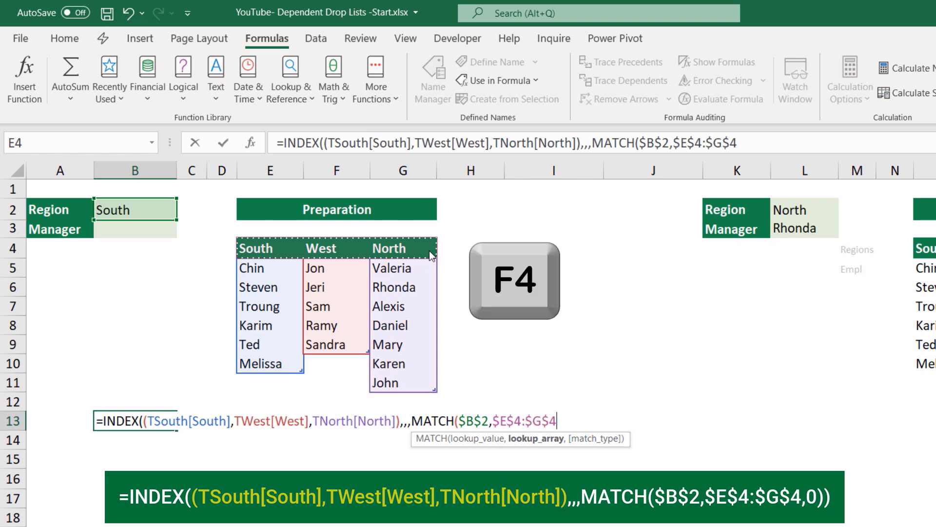
type(",")
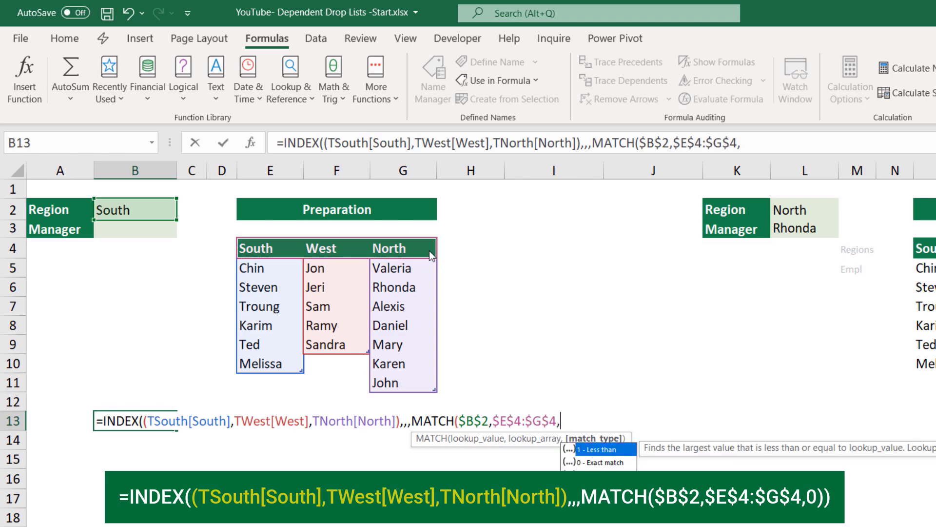
type("0))")
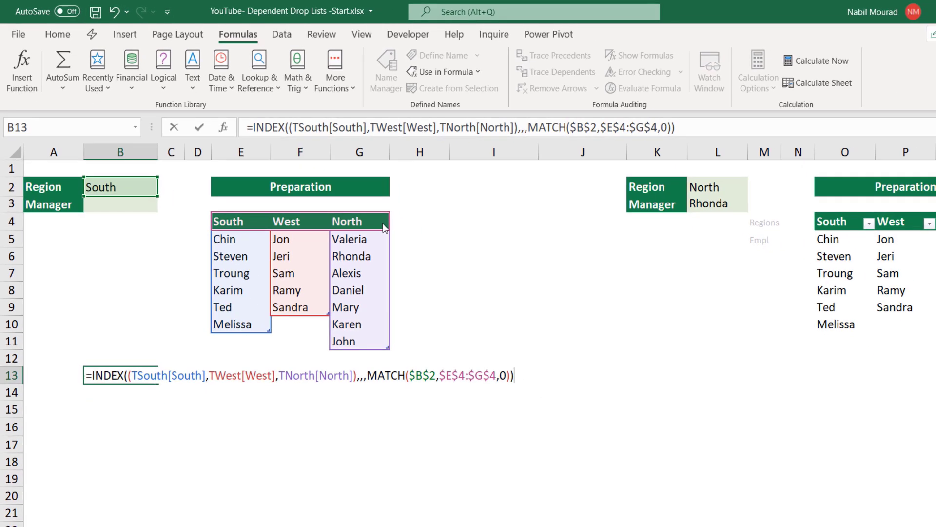
key("Return")
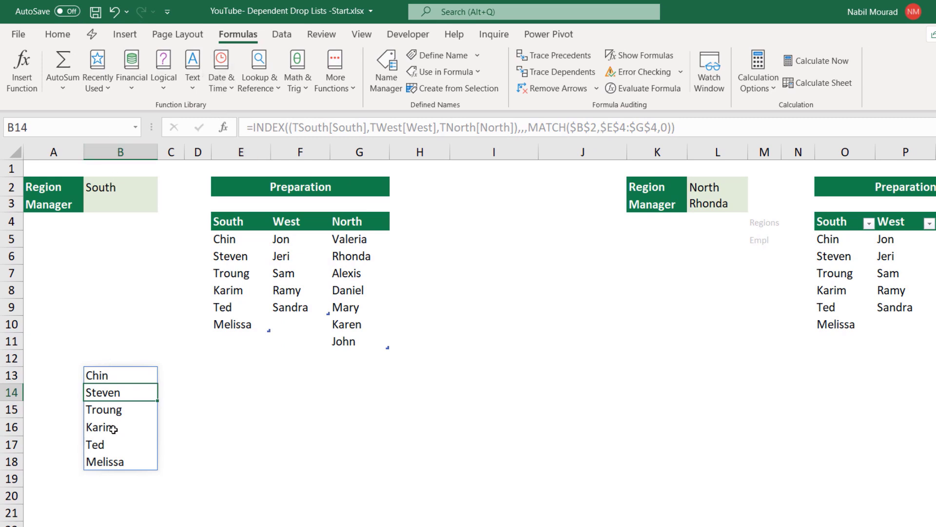
- Copy the whole INDEX formula text from cell B13, then delete the formula from the sheet
left_click(125, 378)
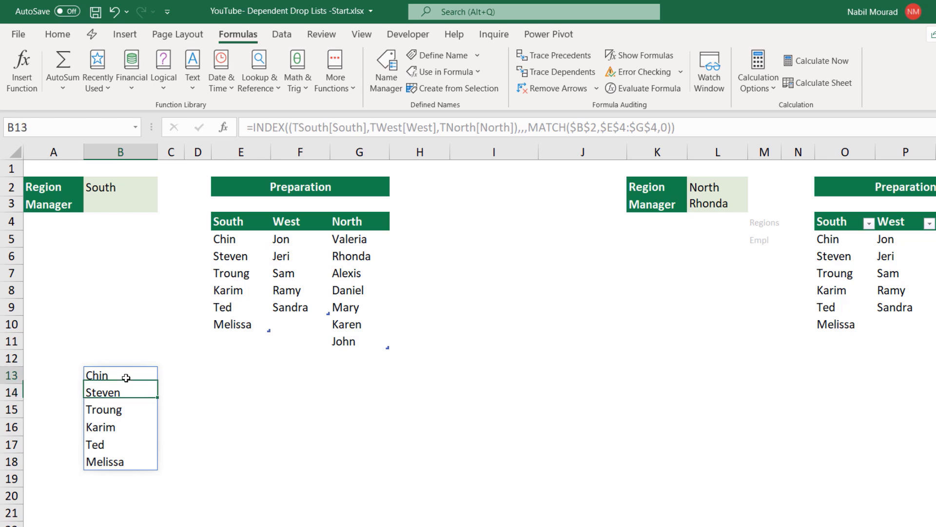
left_click_drag(677, 127, 238, 131)
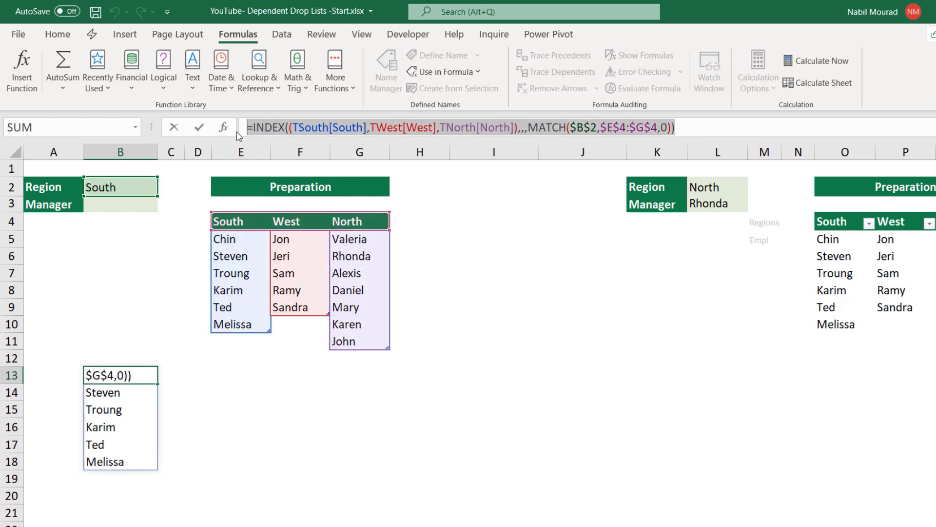
key("Escape")
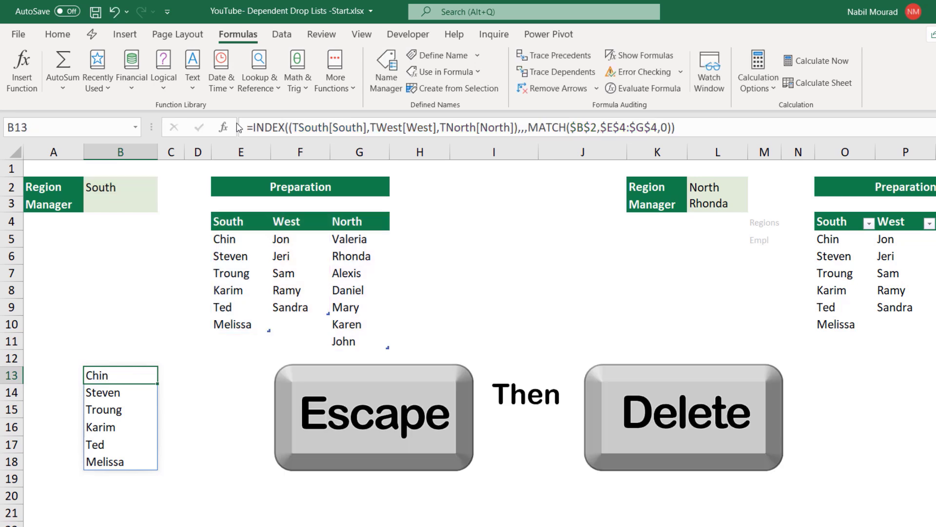
key("Delete")
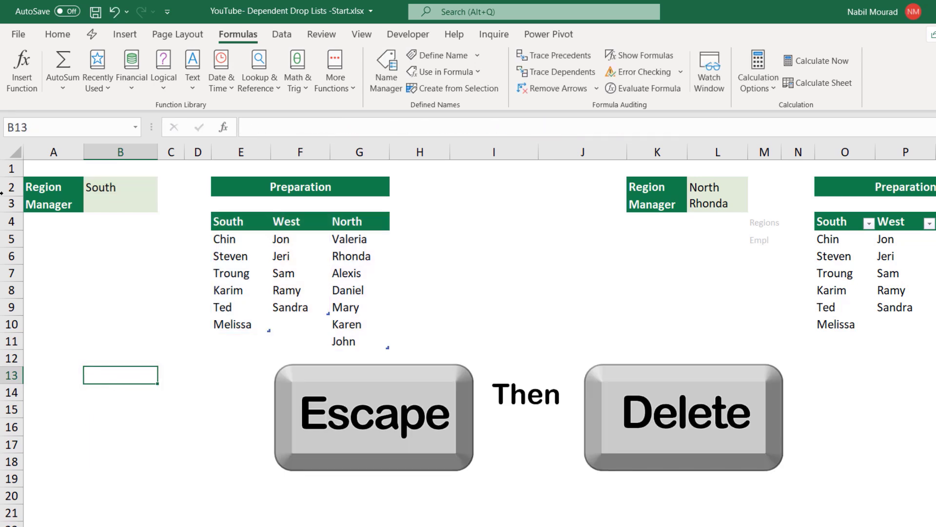
- Try to add a list data validation to the Manager cell B3 with the copied INDEX formula as its source
left_click(115, 205)
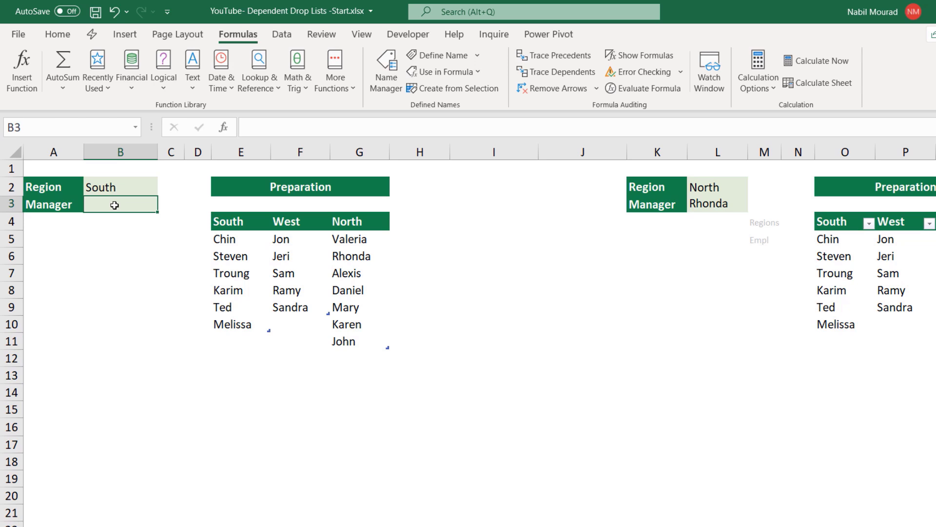
key("alt+d")
key("l")
key("Tab")
key("l")
key("Tab")
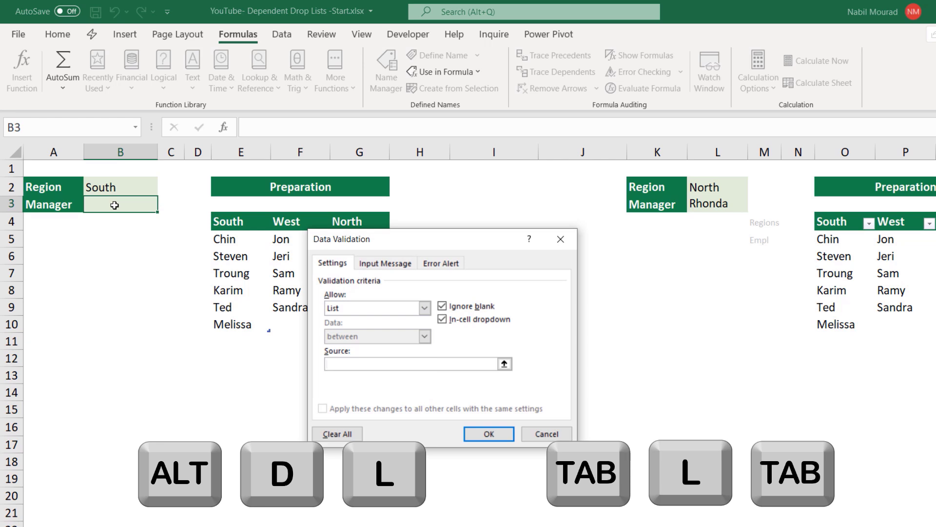
key("ctrl+v")
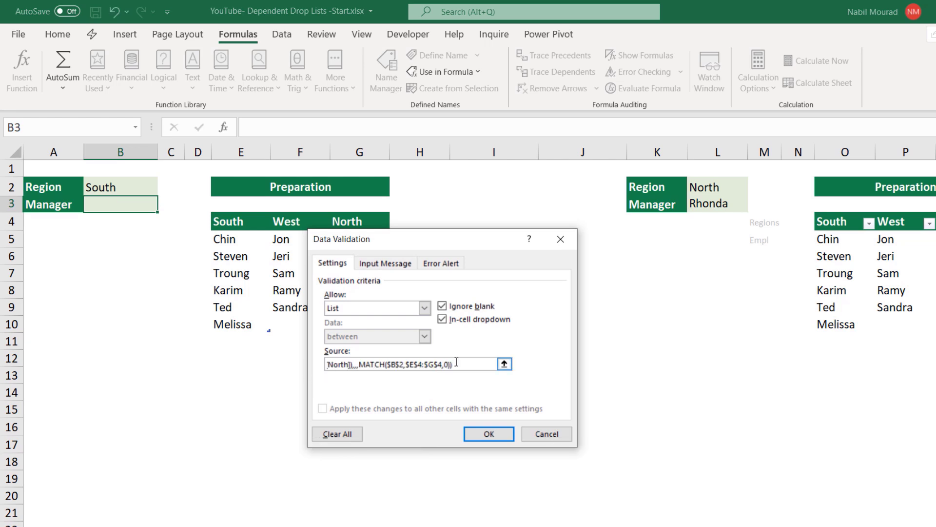
left_click(492, 435)
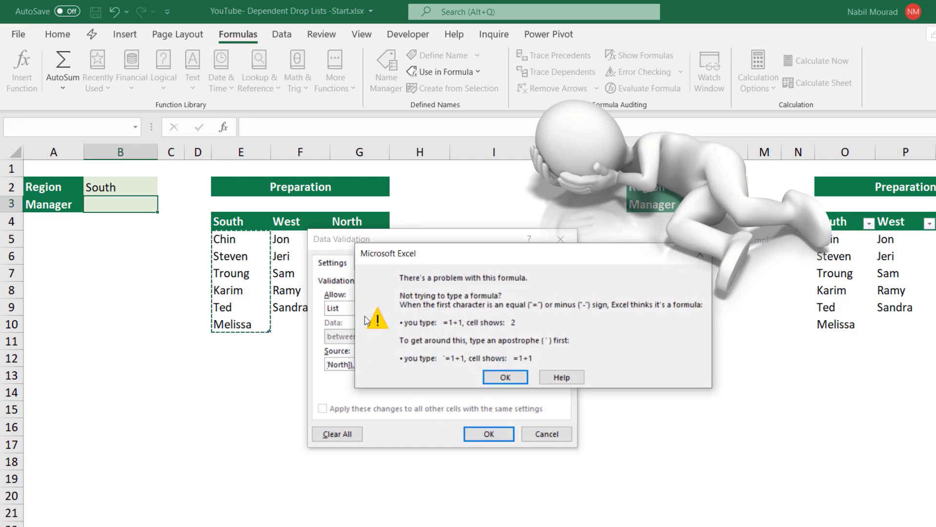
left_click(510, 380)
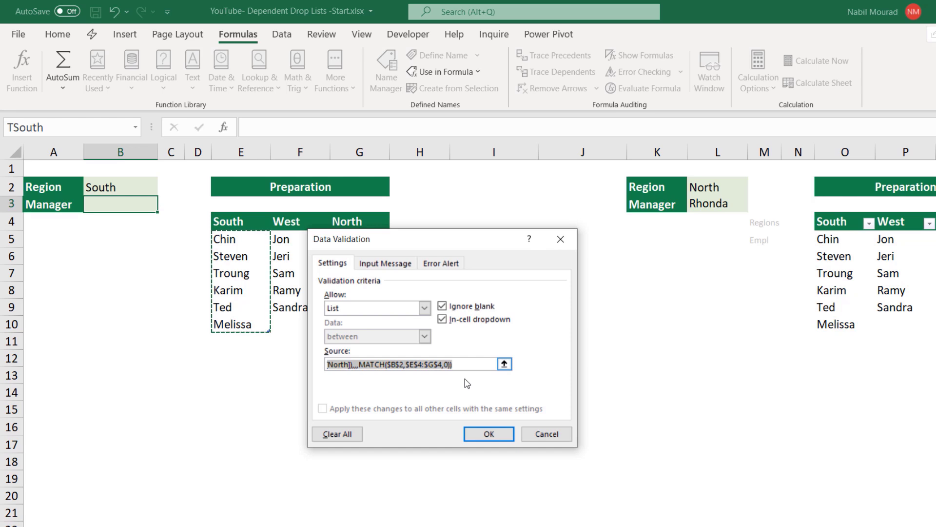
left_click(543, 435)
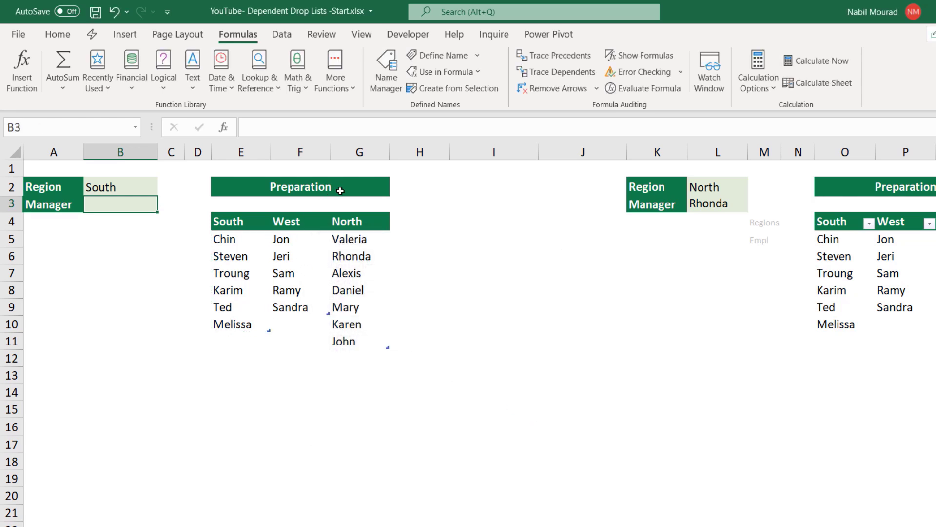
- Define a workbook-scoped name MyList that refers to the copied INDEX formula
left_click(450, 56)
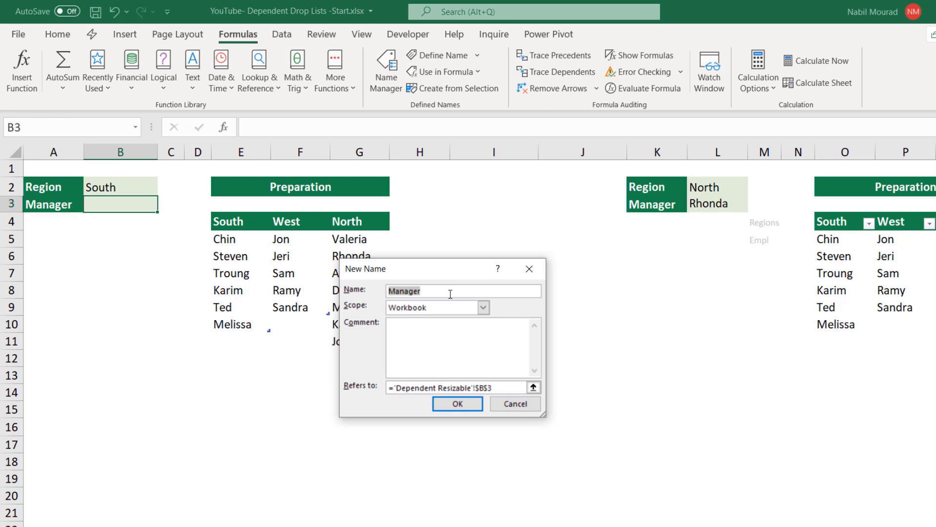
type("MyList")
triple_click(398, 386)
key("BackSpace")
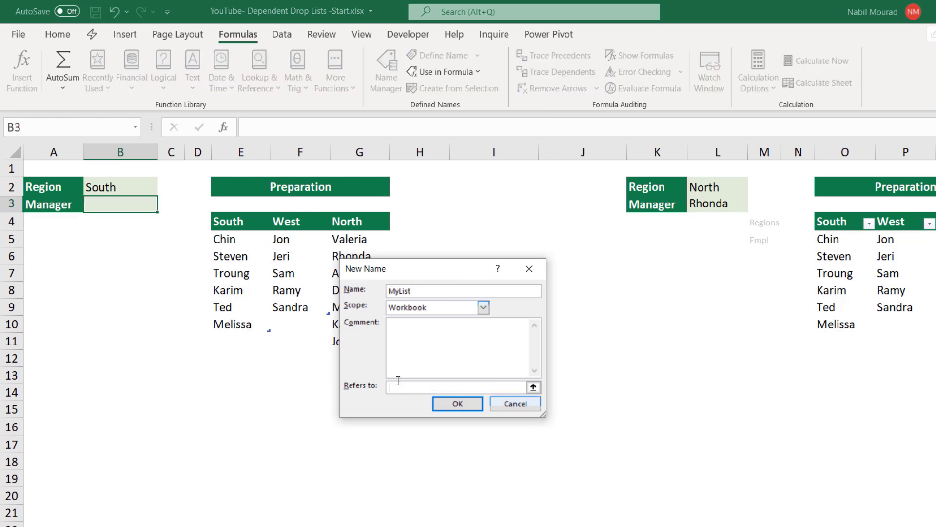
key("ctrl+v")
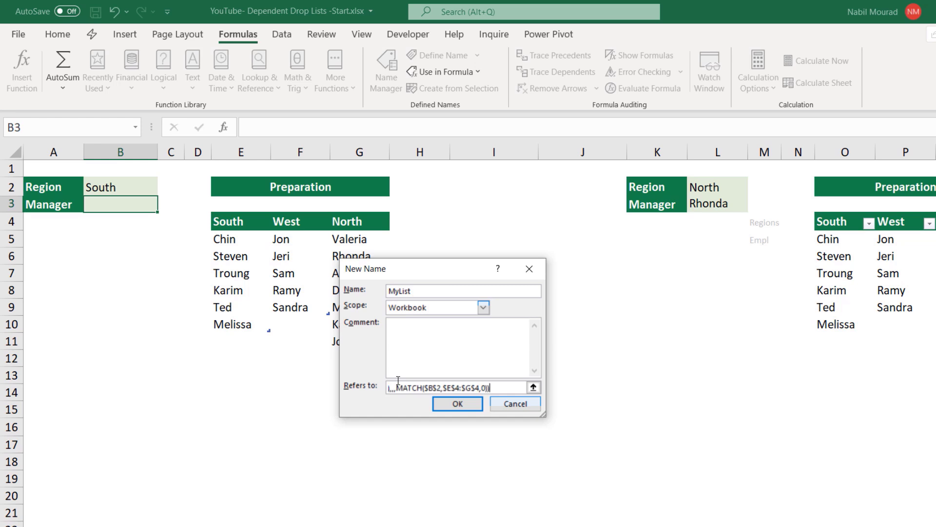
left_click(477, 406)
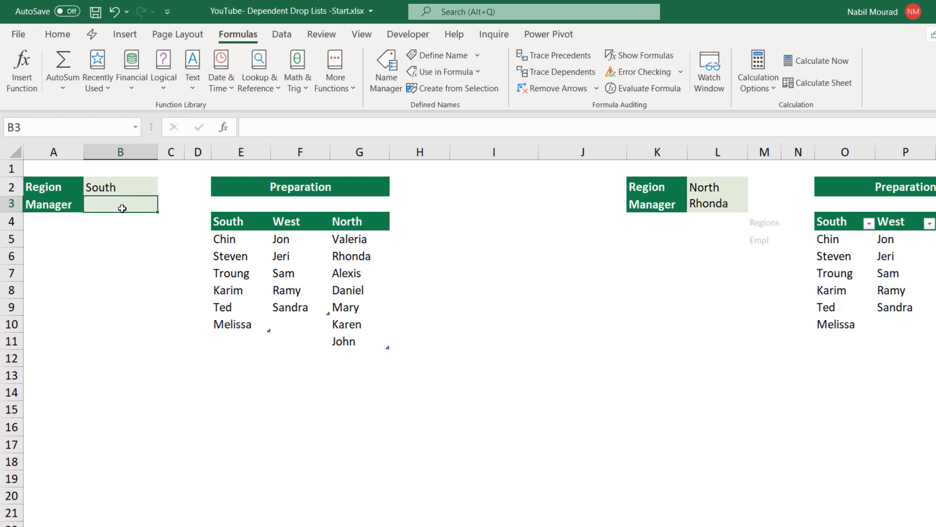
- Add a list data validation to the Manager cell B3 with =MyList as its source, and choose the third manager from the drop-down
key("alt+a")
key("v")
key("v")
key("l")
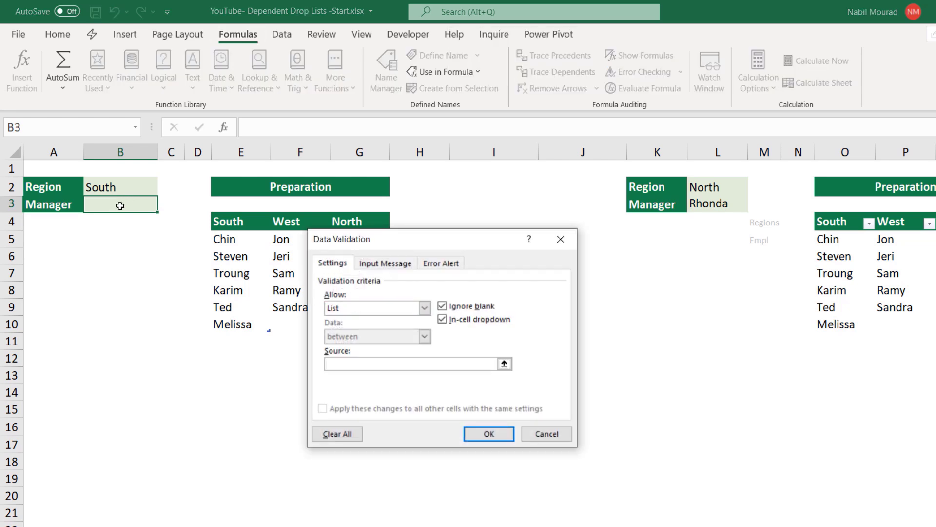
left_click(385, 363)
key("F3")
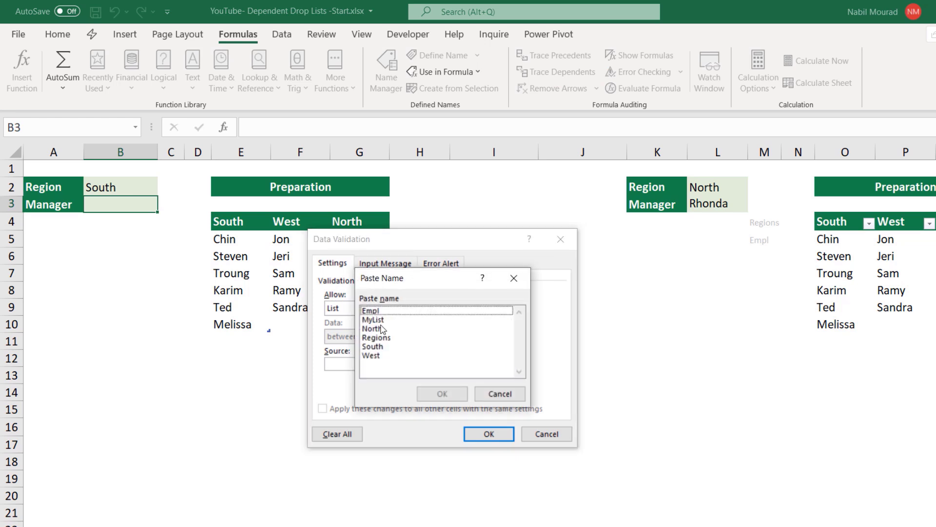
left_click(373, 319)
left_click(443, 394)
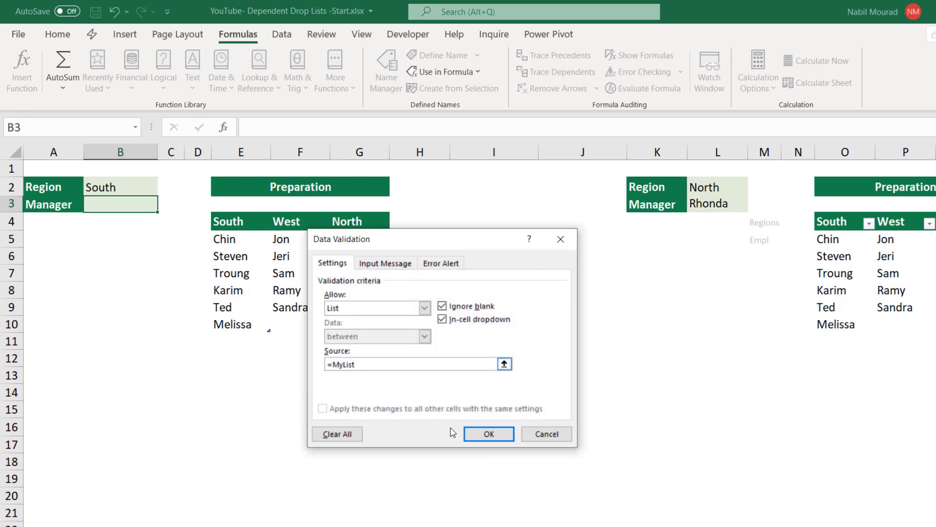
left_click(485, 434)
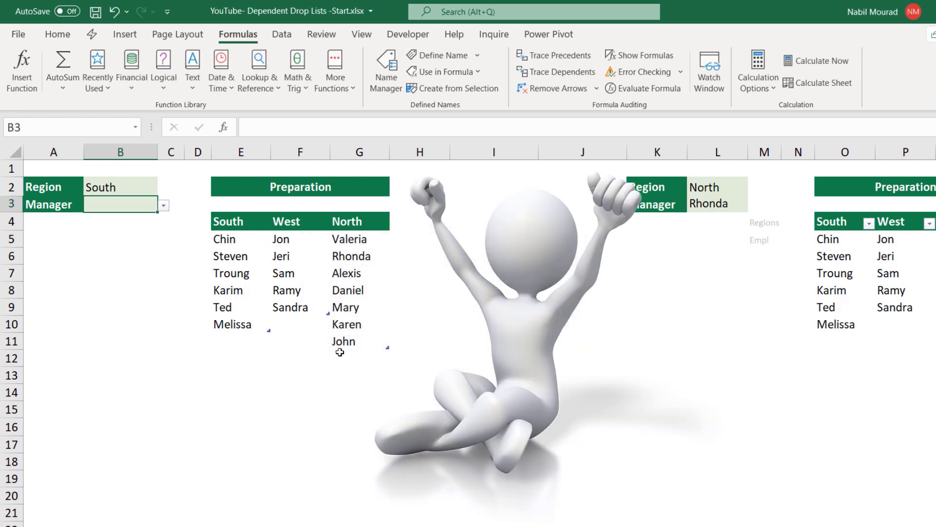
left_click(164, 206)
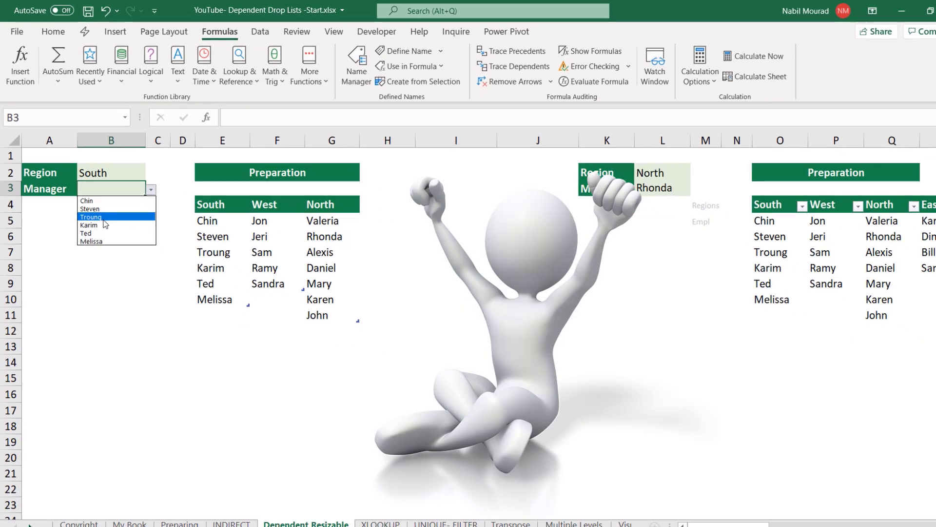
left_click(104, 219)
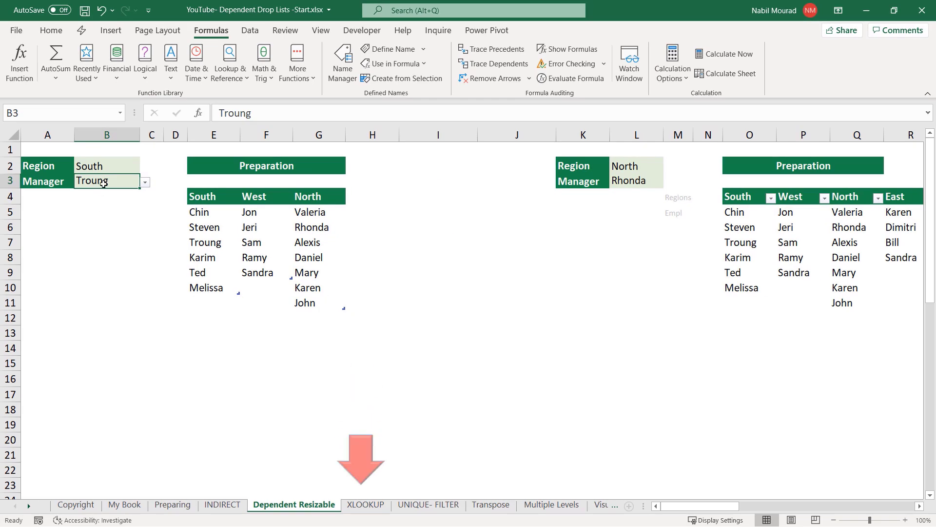
- On the XLOOKUP sheet, enter =XLOOKUP(B2,F2:H2,F3:H9) in cell B11 to return the selected region's employees
left_click(368, 505)
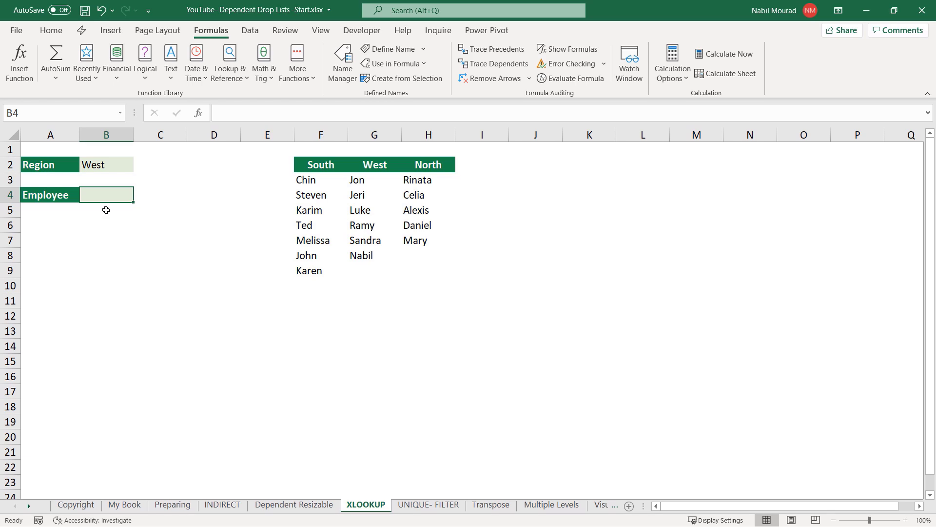
left_click(103, 299)
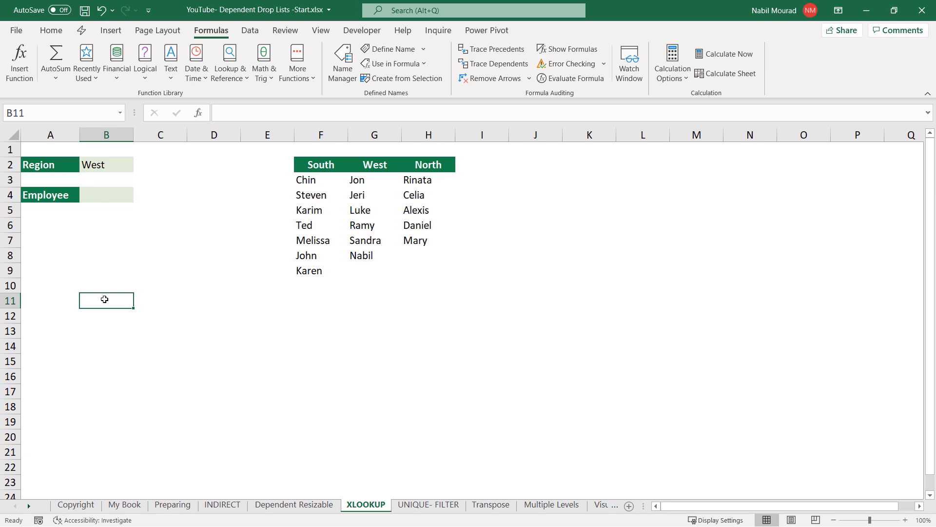
type("=xlo")
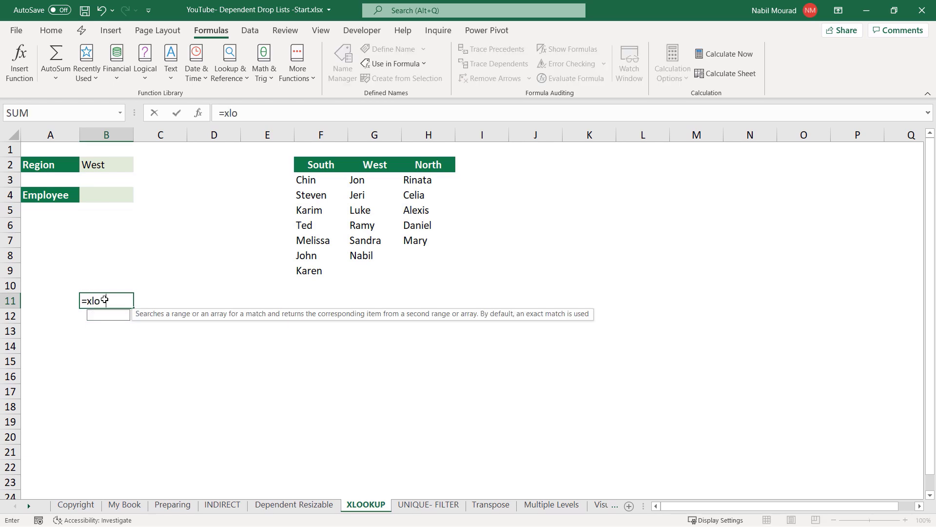
key("Tab")
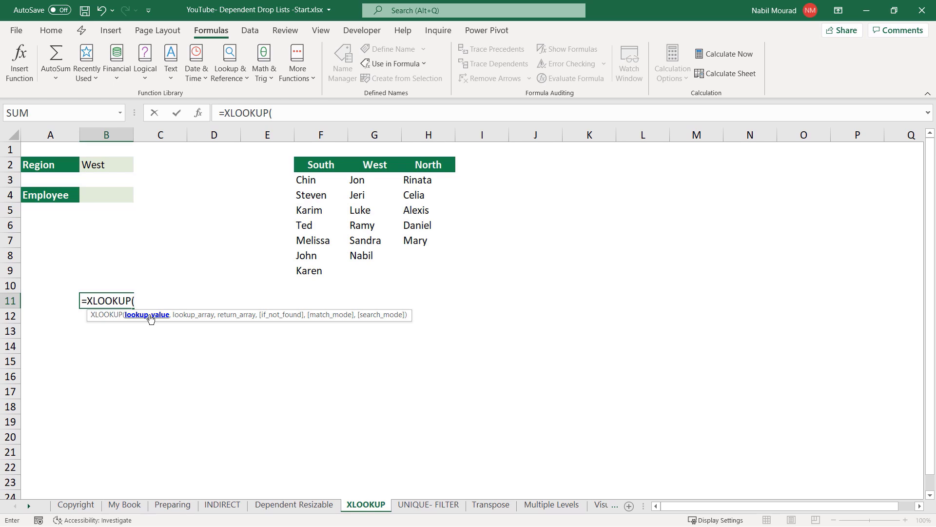
left_click(108, 162)
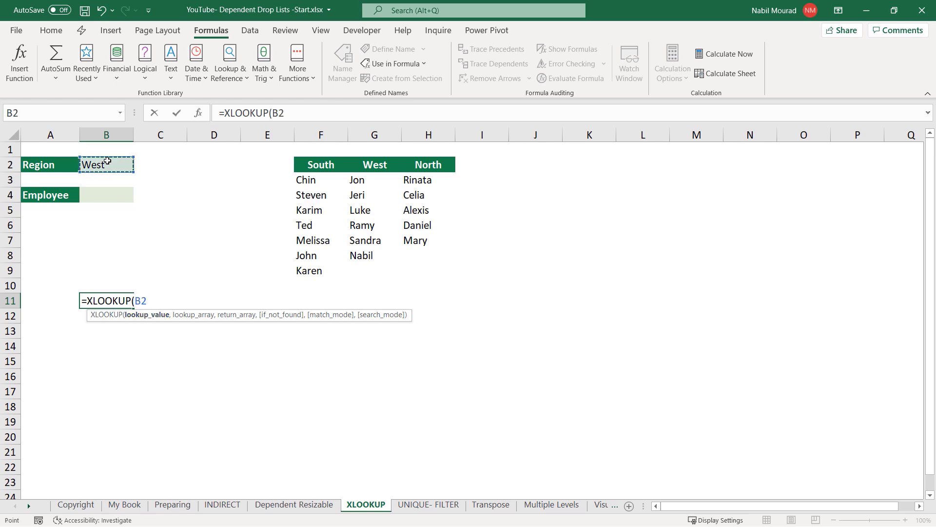
type(",")
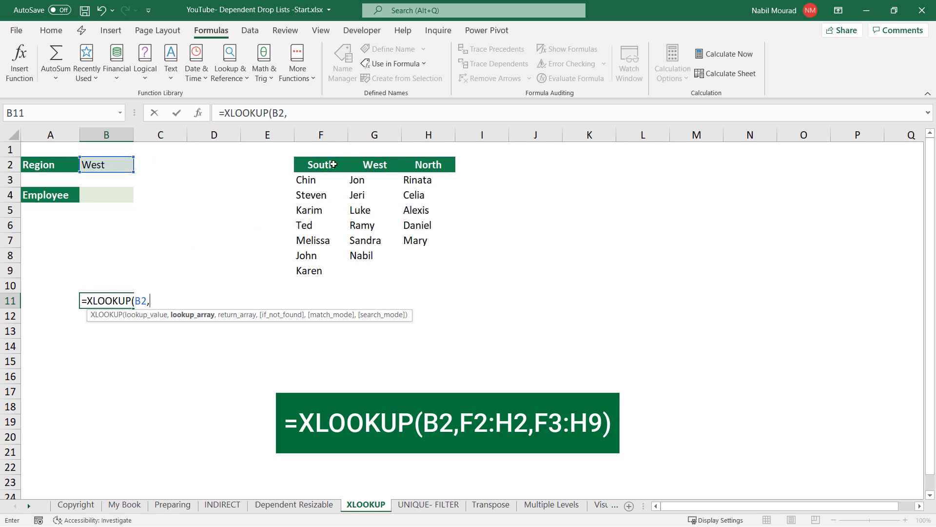
left_click_drag(313, 161, 411, 160)
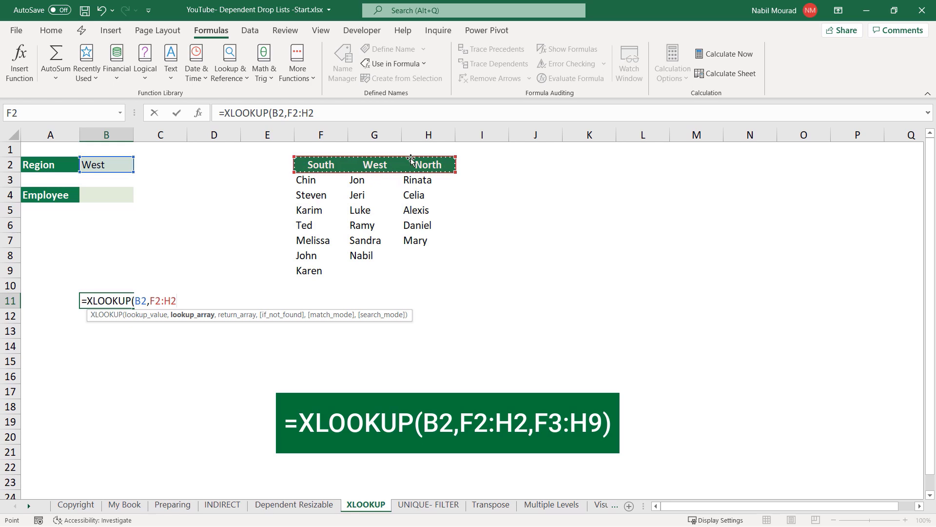
type(",")
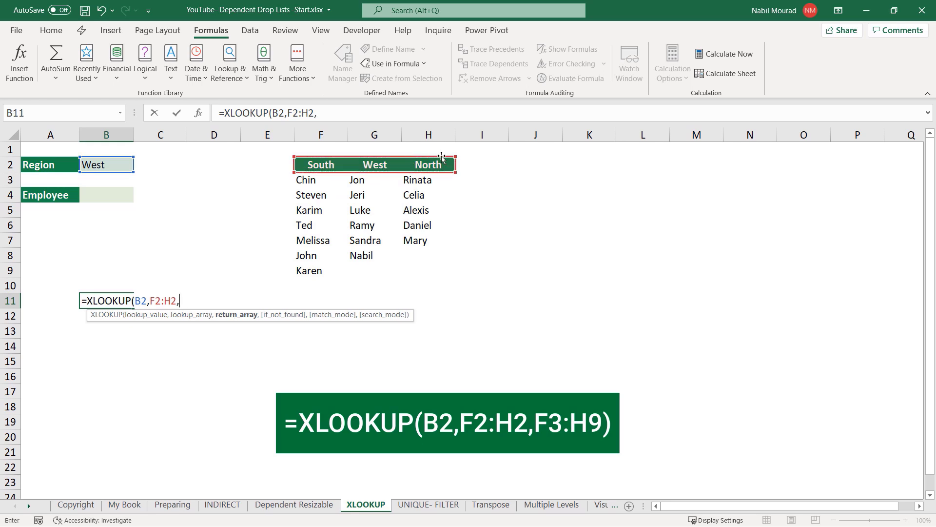
left_click_drag(309, 181, 429, 272)
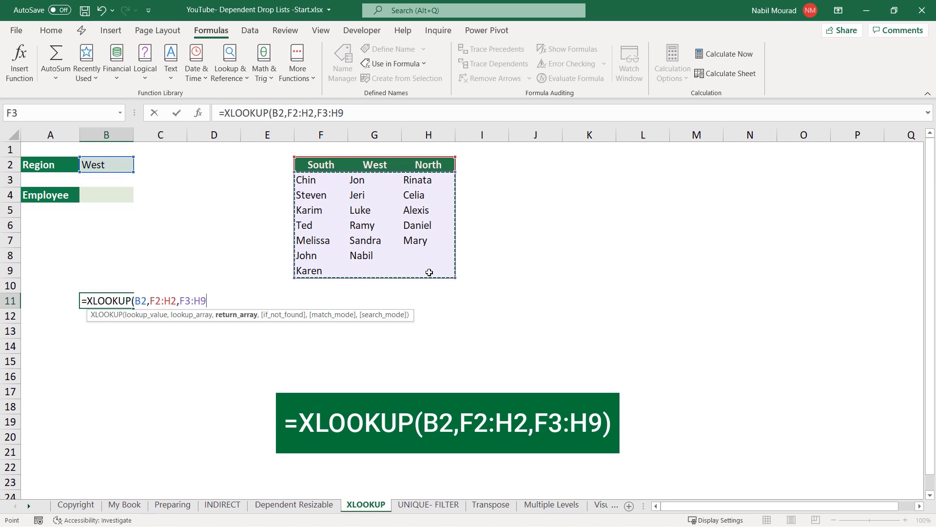
type(")")
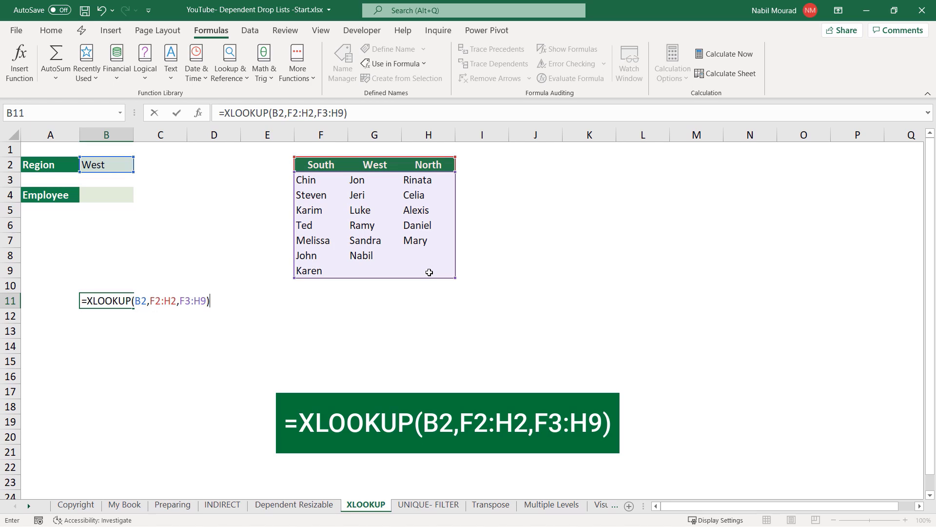
key("Return")
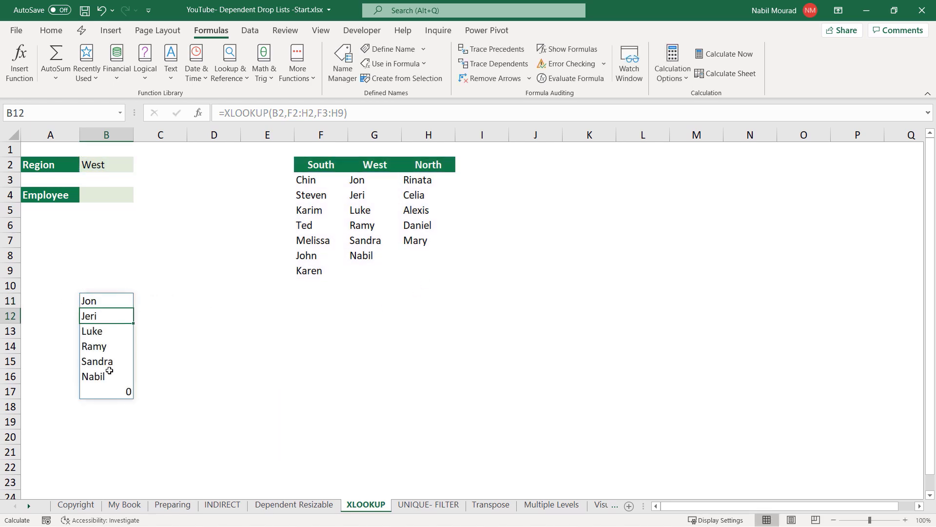
- Change the Region in cell B2 to North
left_click(104, 164)
left_click(139, 167)
left_click(103, 193)
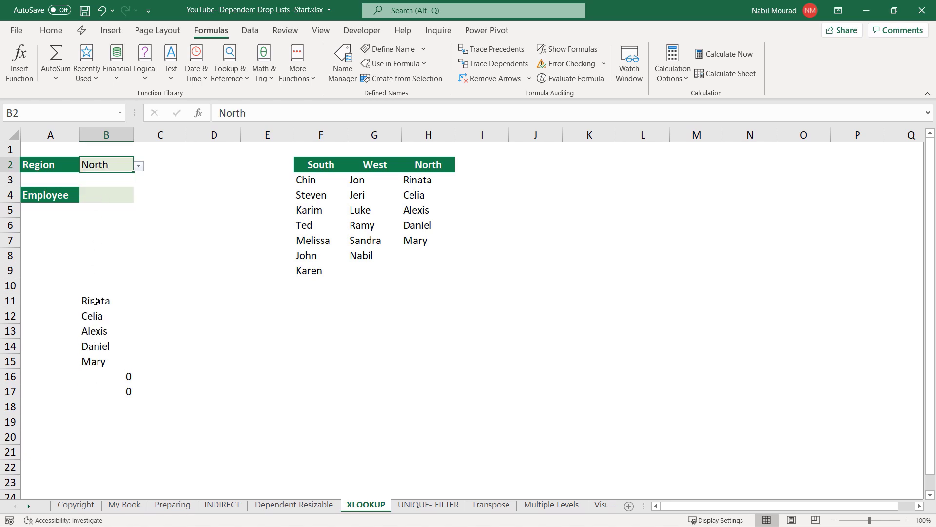
- Copy the XLOOKUP formula text from cell B11, then delete the formula from the sheet
left_click(104, 301)
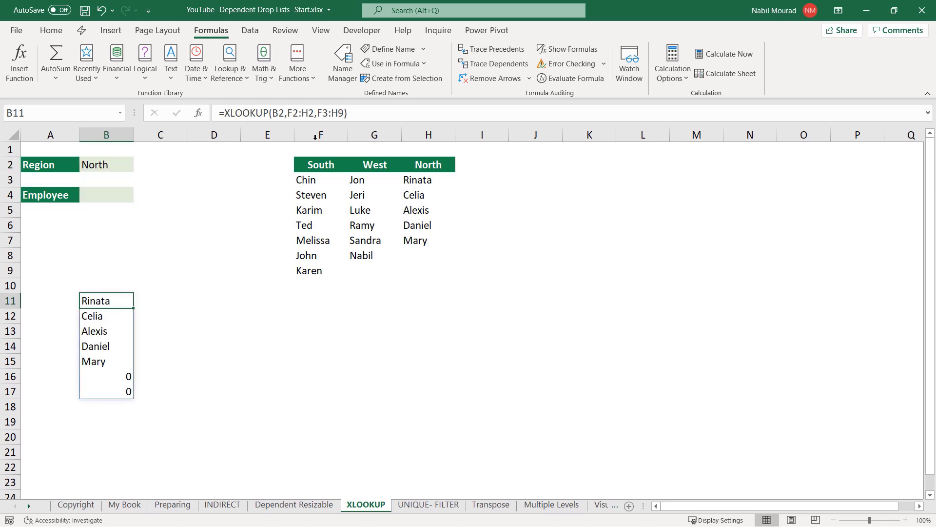
left_click_drag(347, 112, 198, 111)
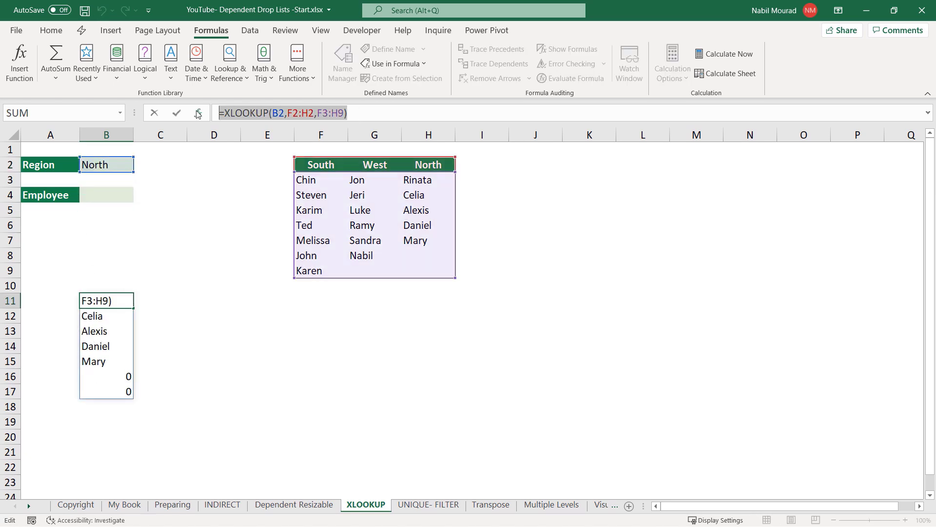
key("Escape")
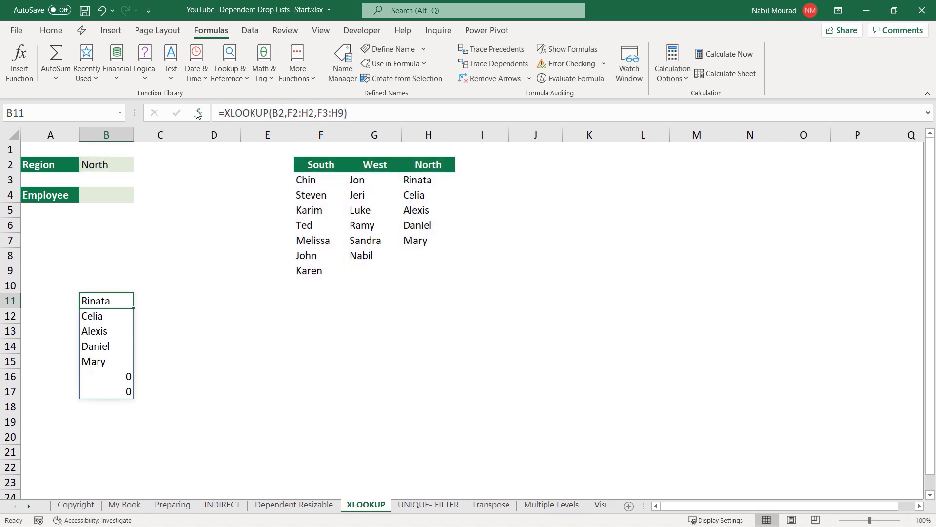
key("Delete")
- Add a list data validation to the Employee cell B4 with the copied XLOOKUP formula as source, and choose the second employee
left_click(113, 191)
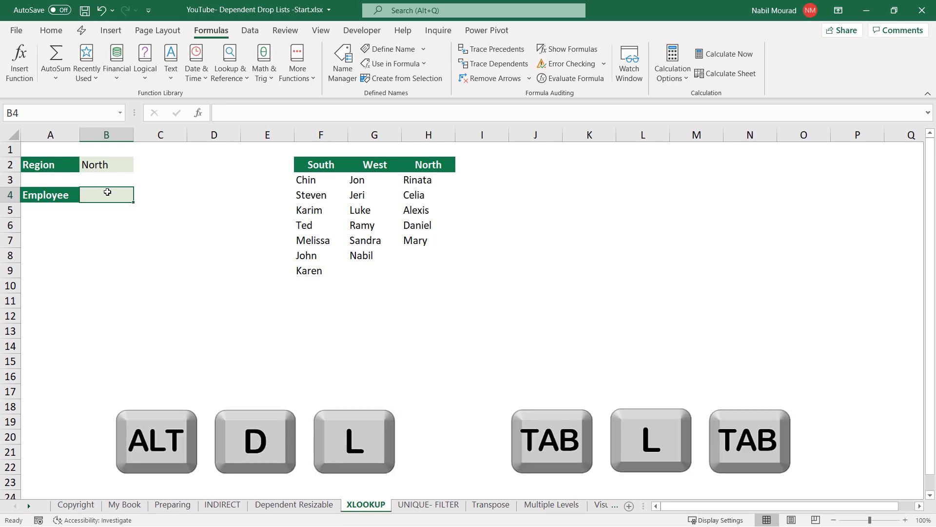
key("alt")
key("d")
key("l")
key("Tab")
key("l")
key("Tab")
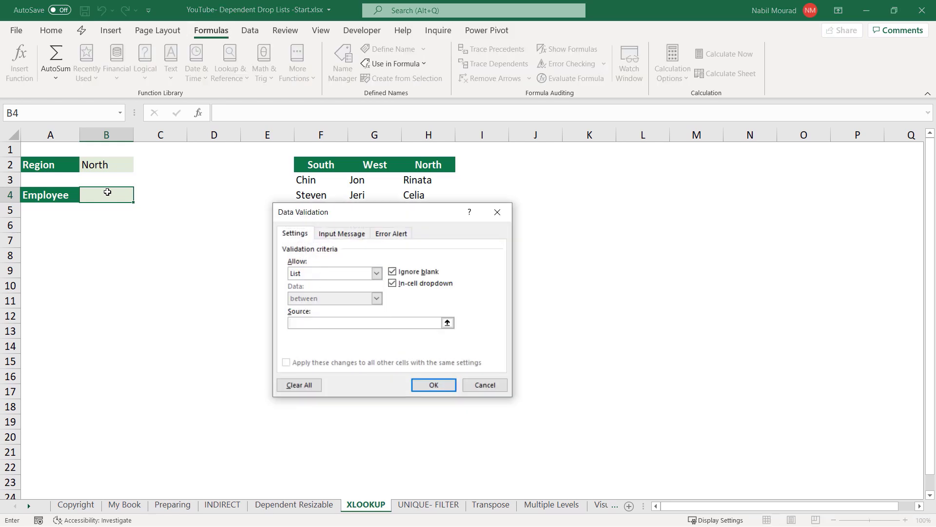
key("ctrl+v")
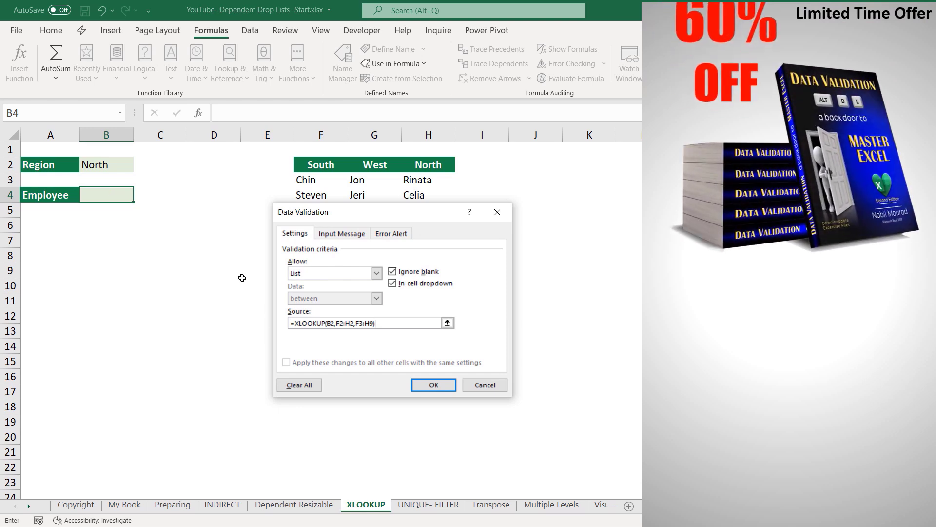
left_click(434, 385)
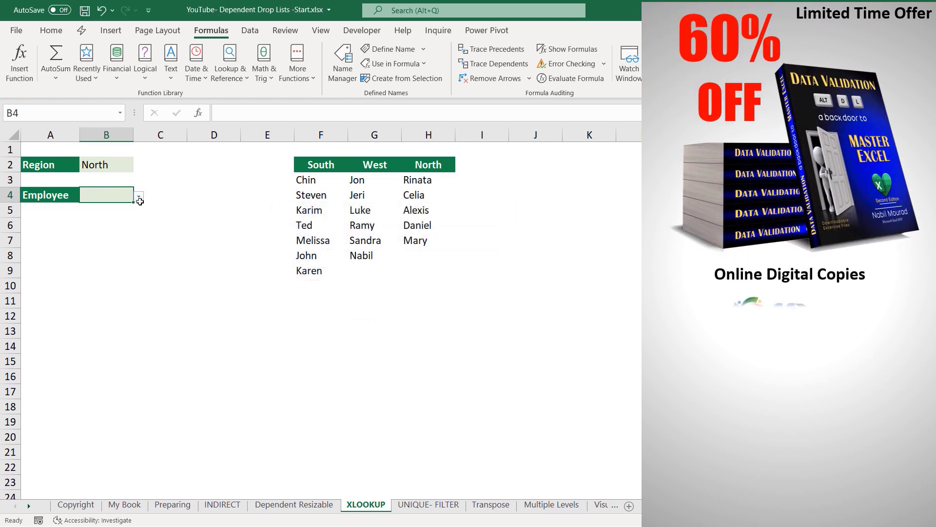
left_click(139, 196)
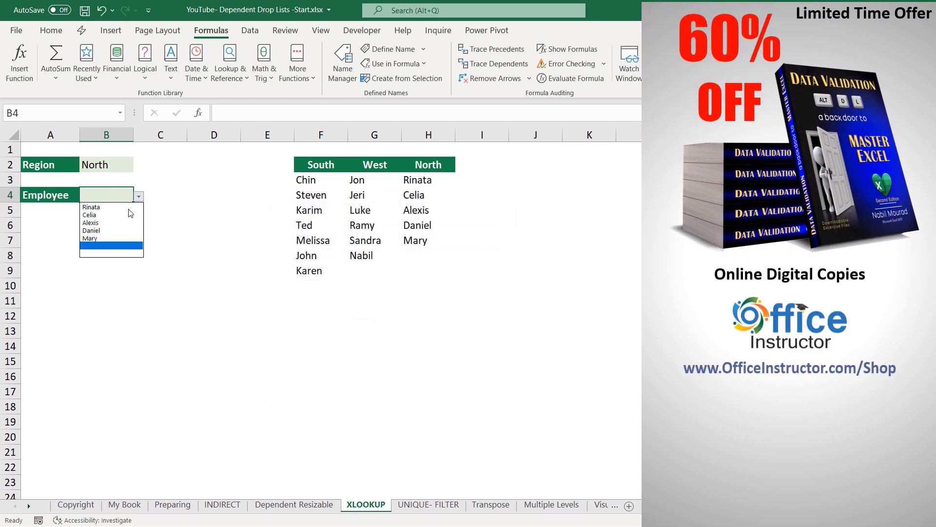
left_click(98, 215)
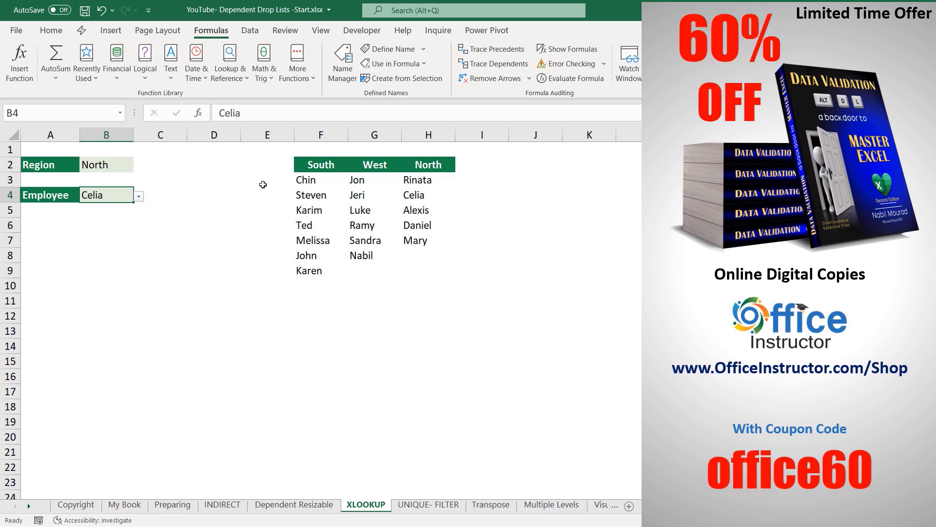
- Change the Region to West and choose the fourth employee from the Employee drop-down in cell B4
left_click(124, 168)
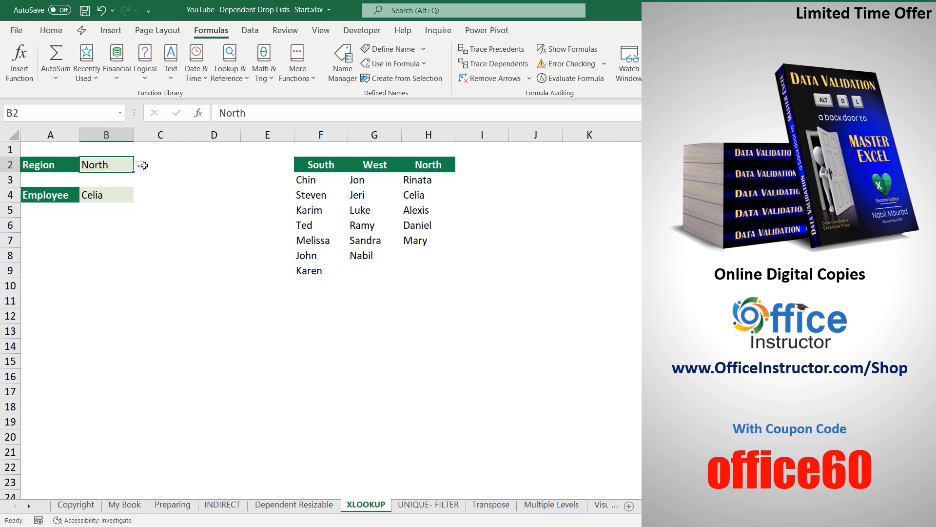
left_click(139, 166)
left_click(120, 185)
left_click(124, 195)
left_click(141, 199)
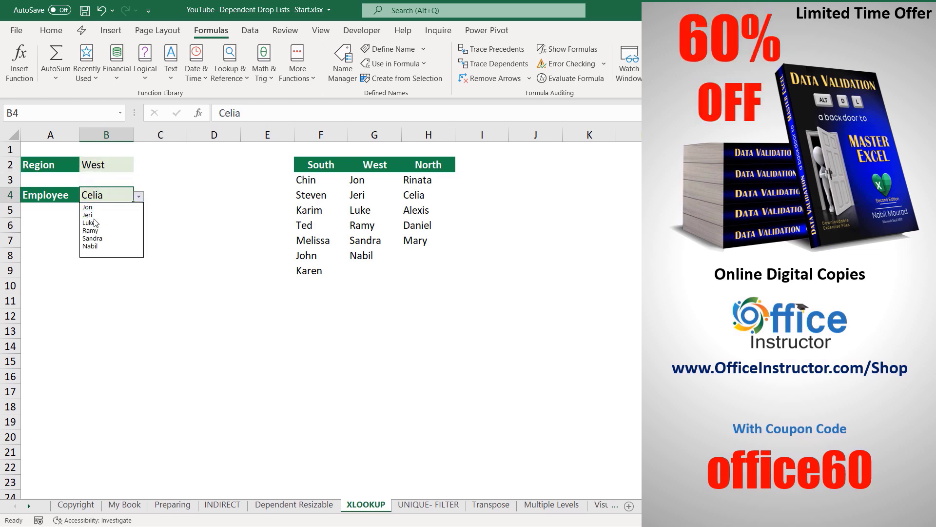
key("Escape")
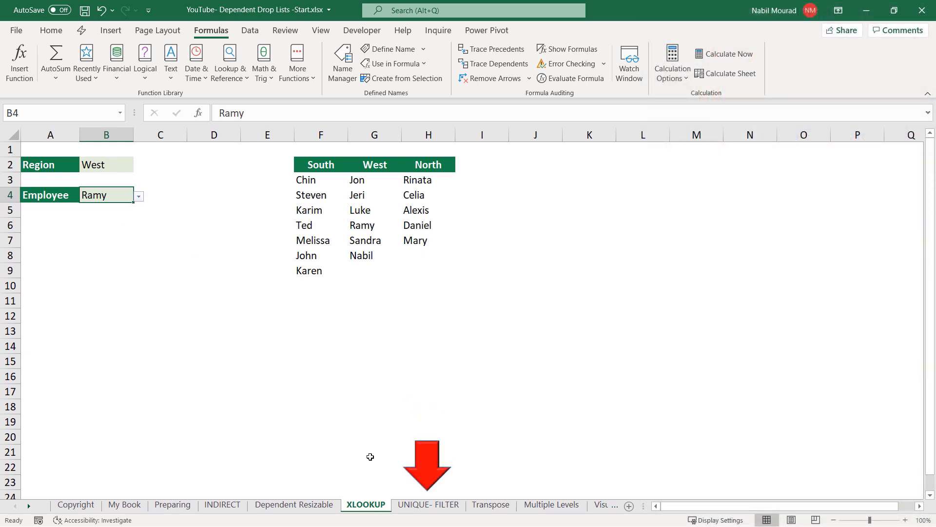
- Open the UNIQUE- FILTER sheet and review the preparation cells G4 and H4 alongside the Country and Cities cells B2 and B4
left_click(431, 503)
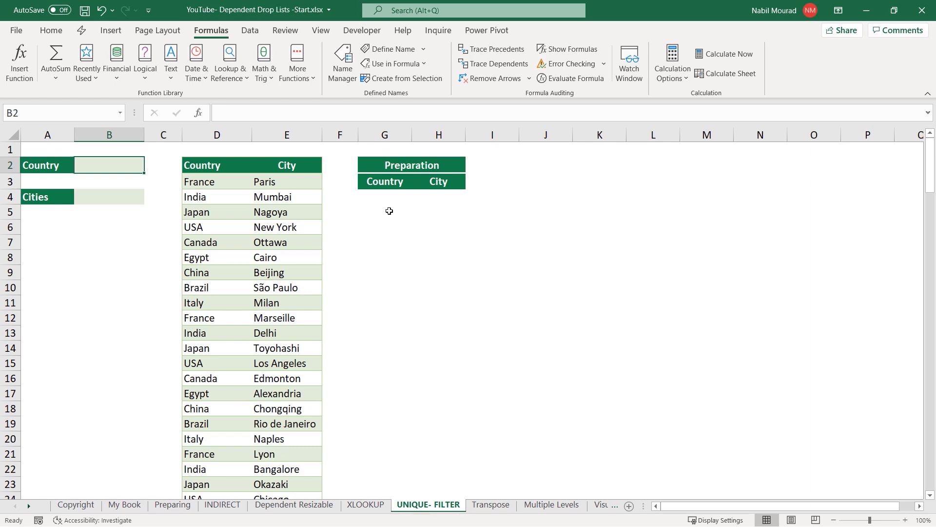
left_click(377, 198)
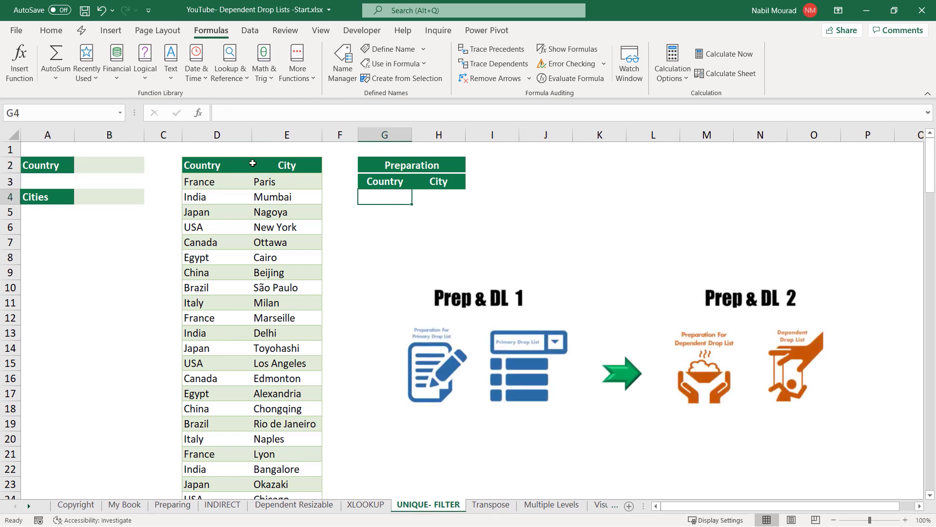
left_click(109, 165)
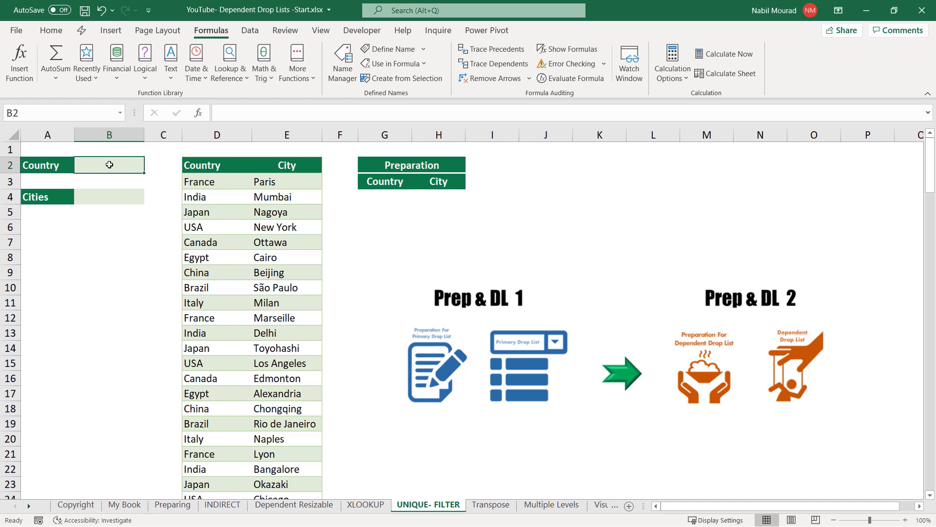
left_click(442, 194)
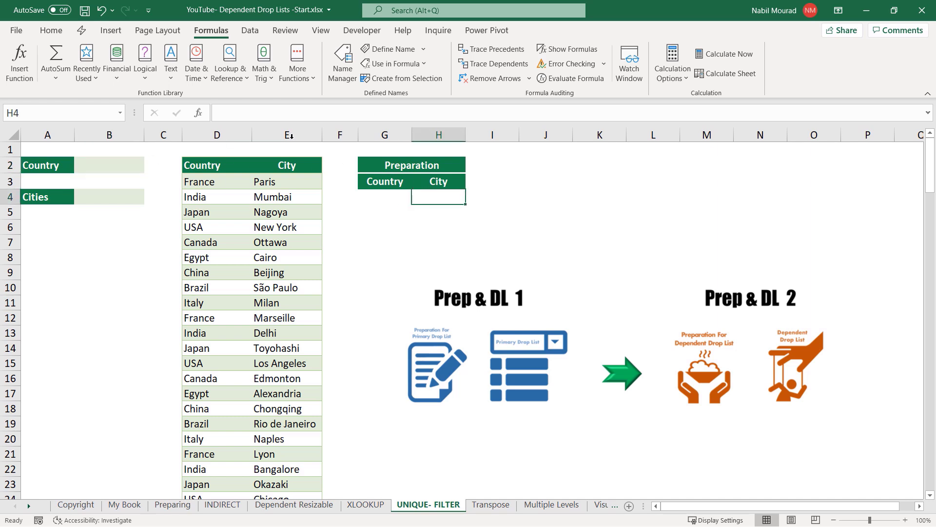
left_click(119, 196)
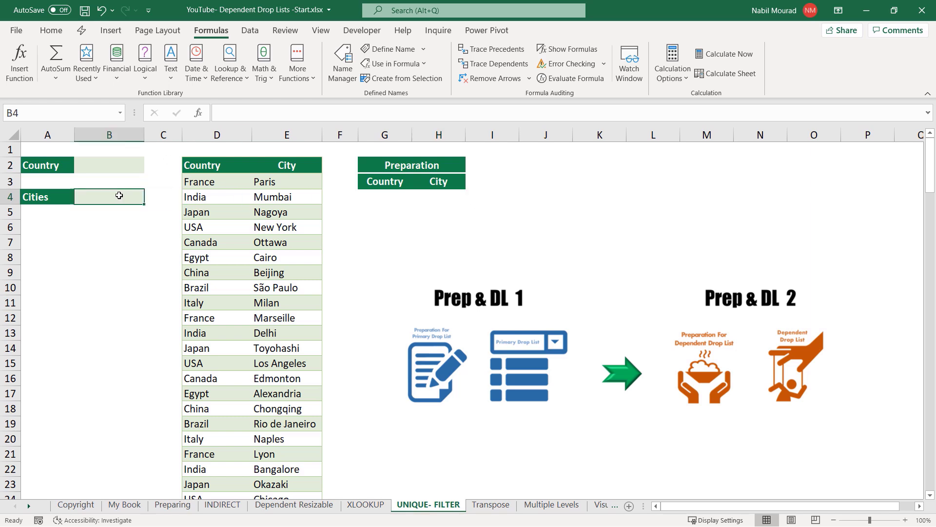
- Enter =UNIQUE(D3:D146) in preparation cell G4 to spill the distinct countries under the Country heading
left_click(384, 195)
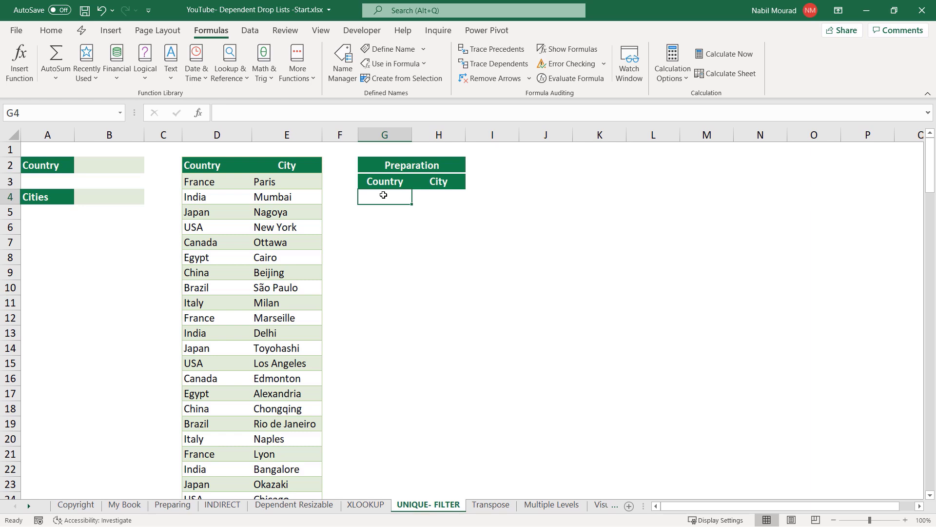
type("=uni")
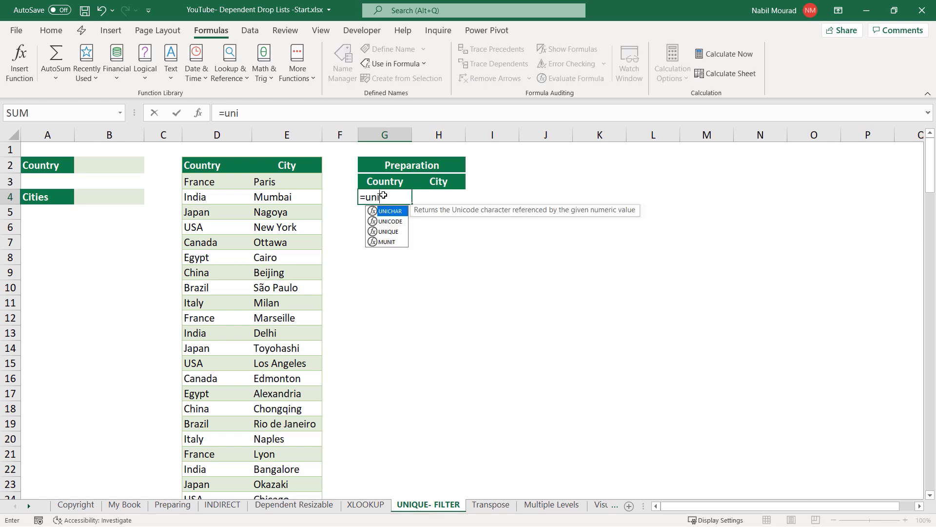
type("q")
key("Tab")
left_click(205, 179)
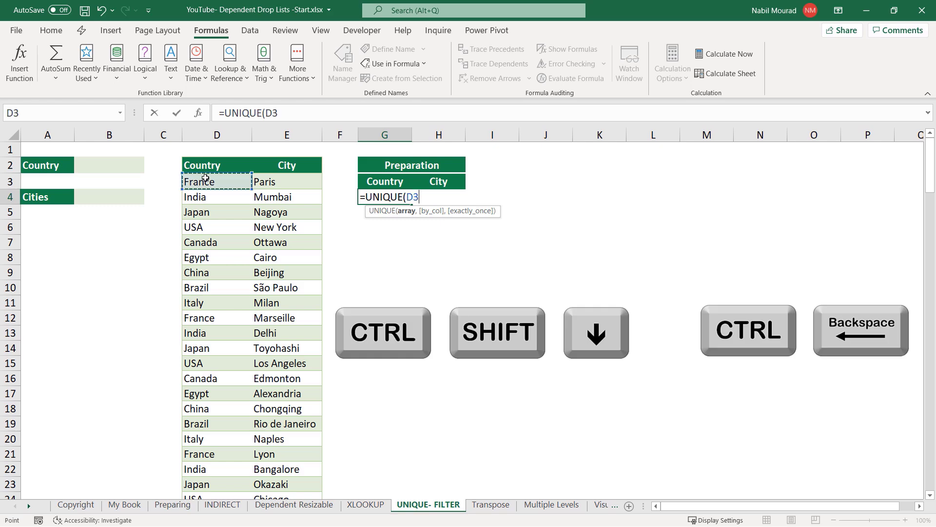
key("ctrl+shift+Down")
key("ctrl+BackSpace")
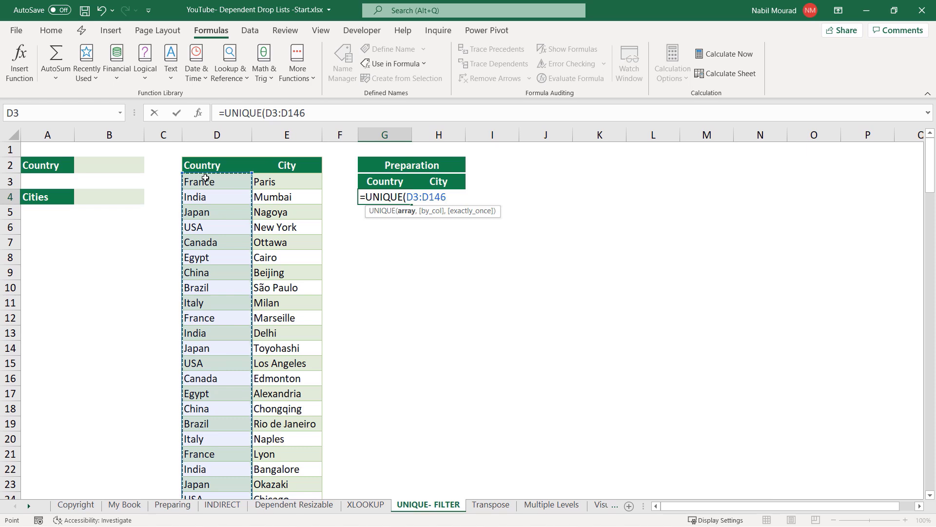
type(")")
key("Return")
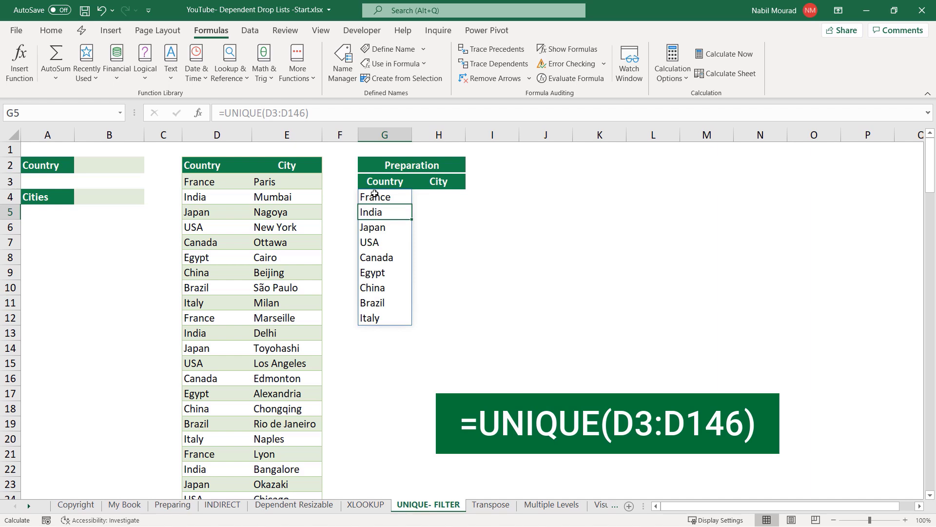
left_click(377, 198)
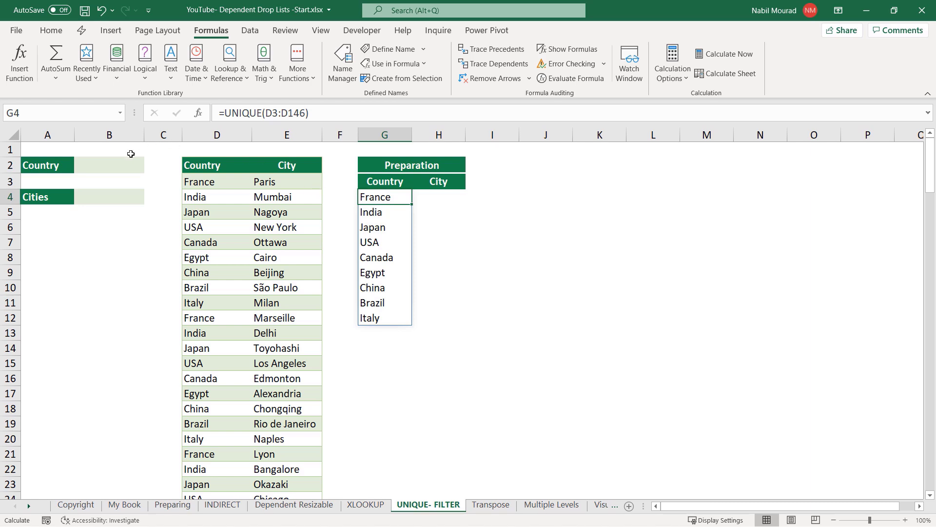
- Add a list data validation to the Country cell B2 with source =$G$4#, and choose USA from its drop-down
left_click(118, 162)
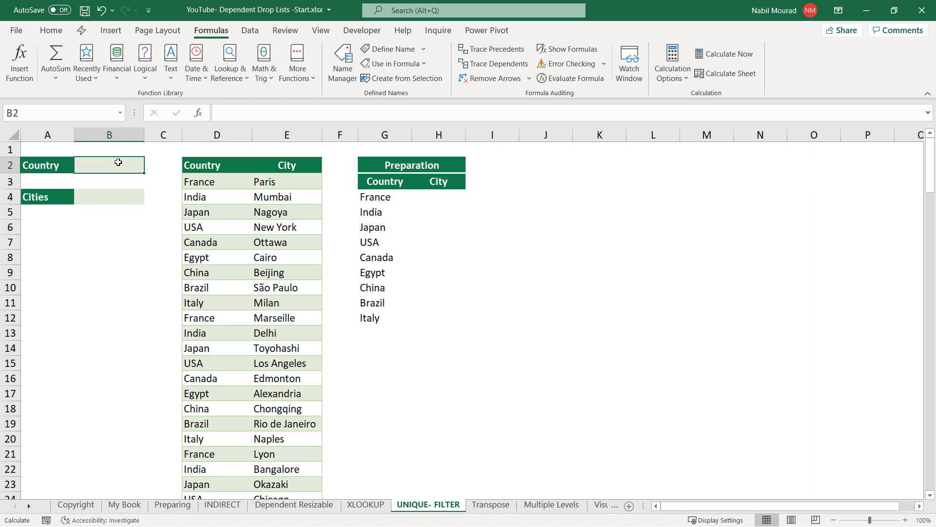
left_click(249, 30)
left_click(614, 76)
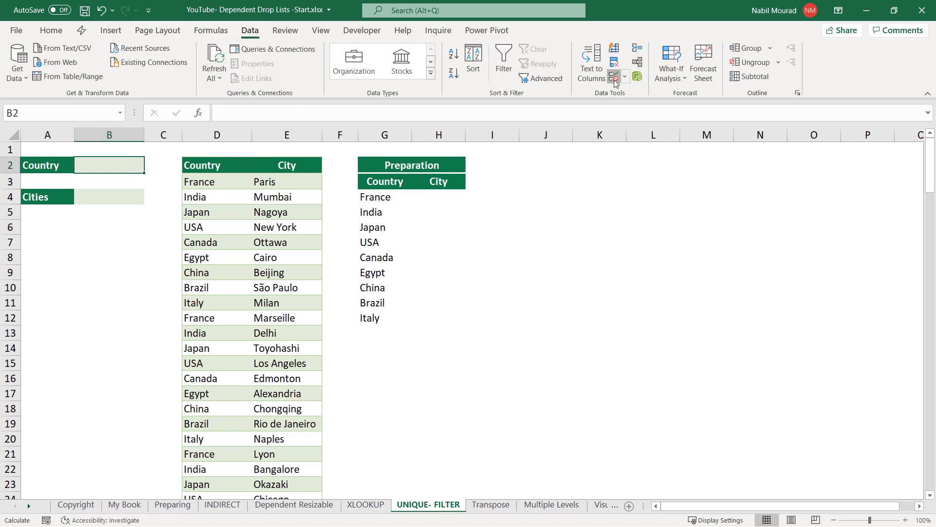
left_click_drag(394, 218, 463, 184)
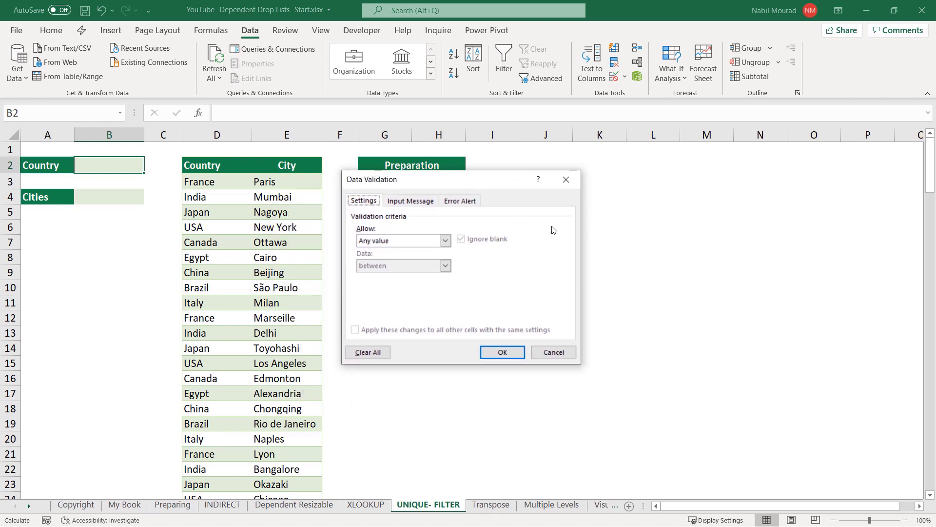
left_click(445, 242)
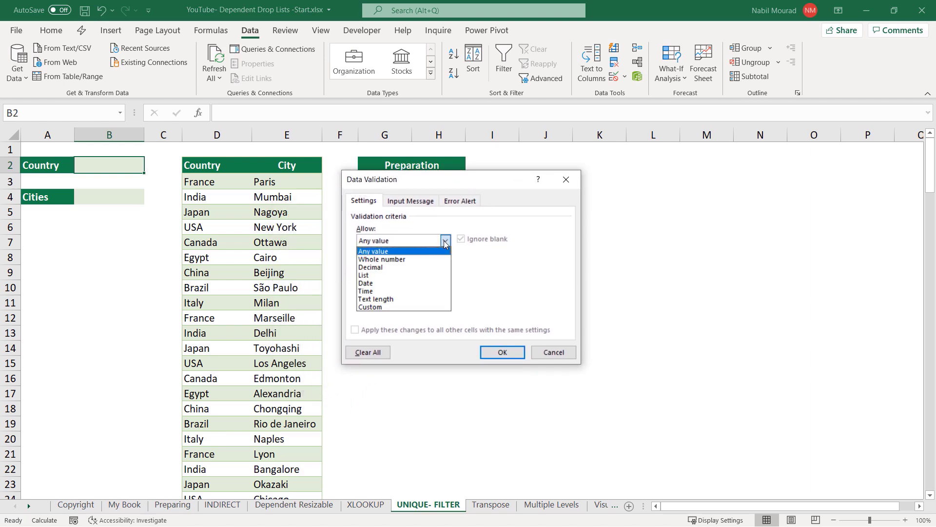
left_click(380, 275)
left_click(379, 290)
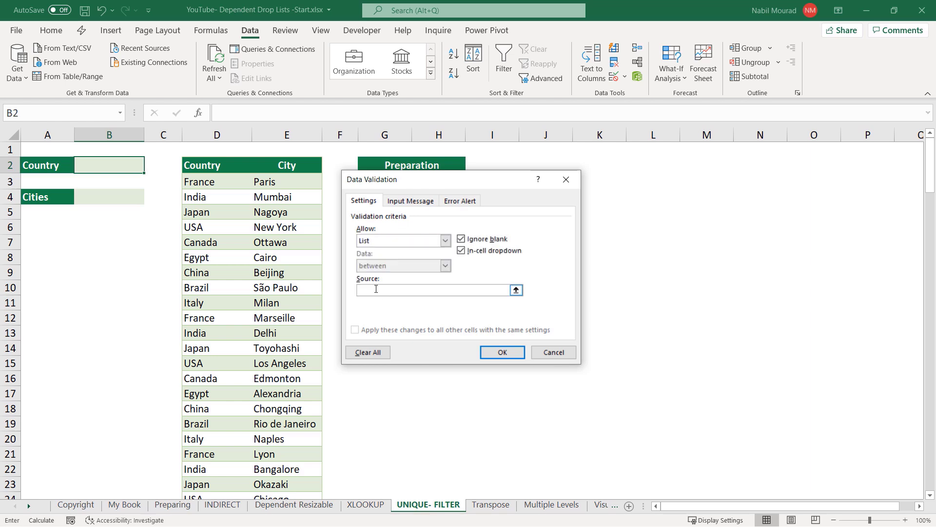
left_click_drag(431, 188, 445, 256)
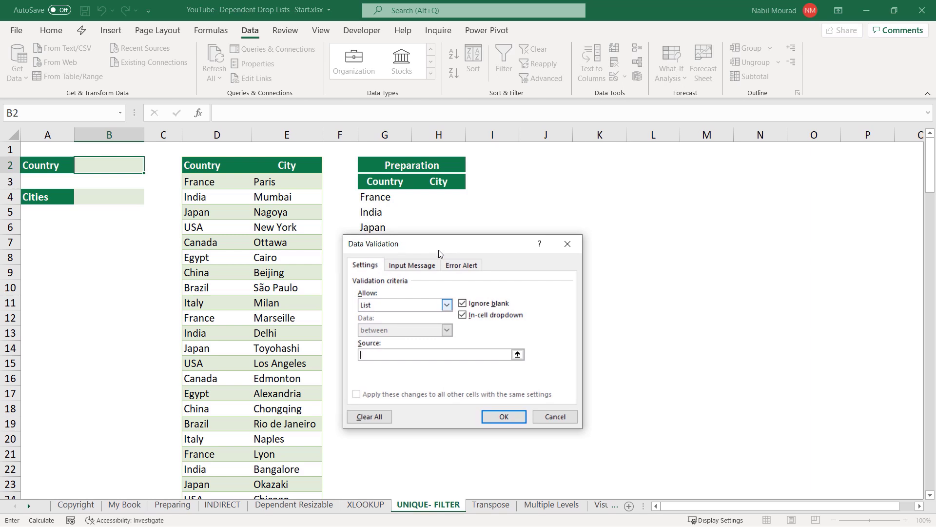
left_click(386, 196)
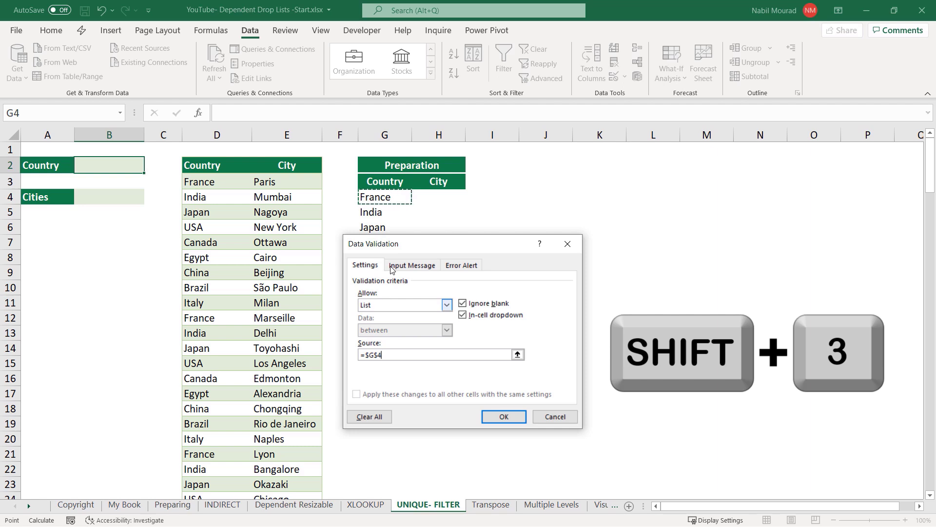
type("#")
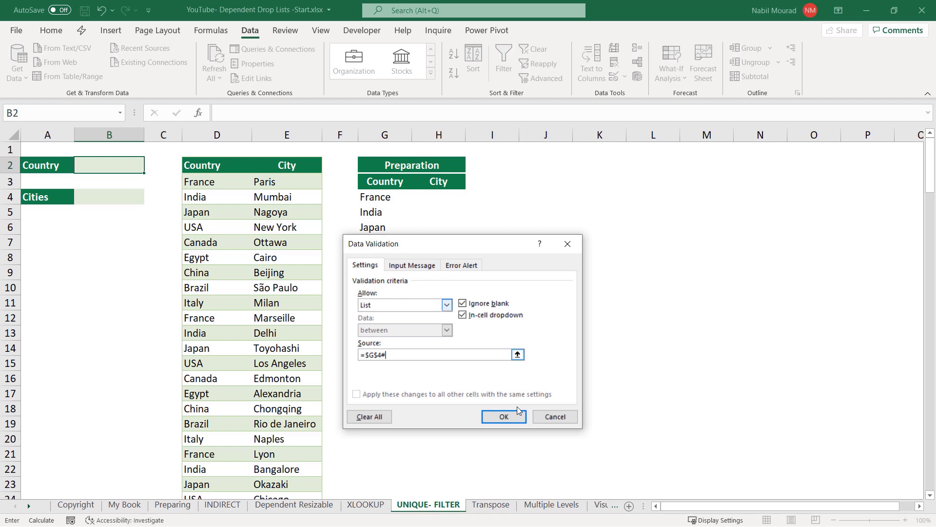
left_click(504, 417)
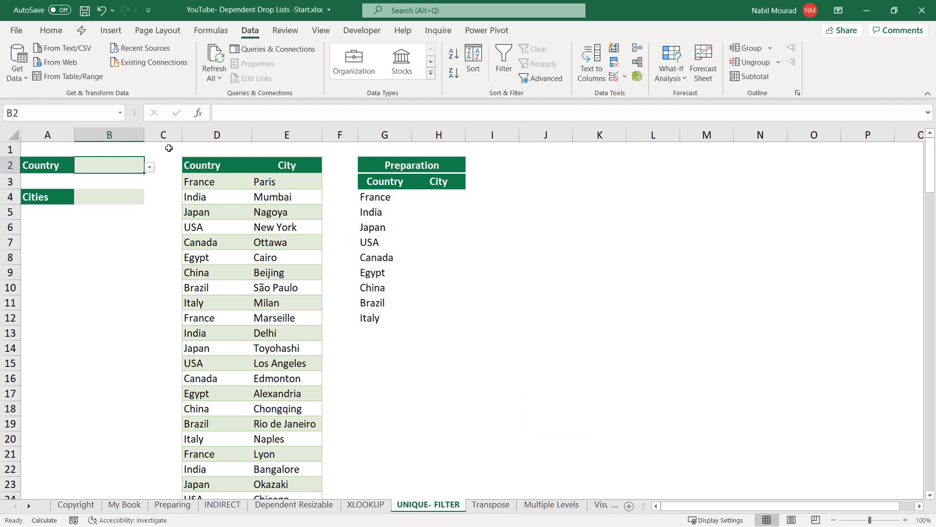
left_click(150, 168)
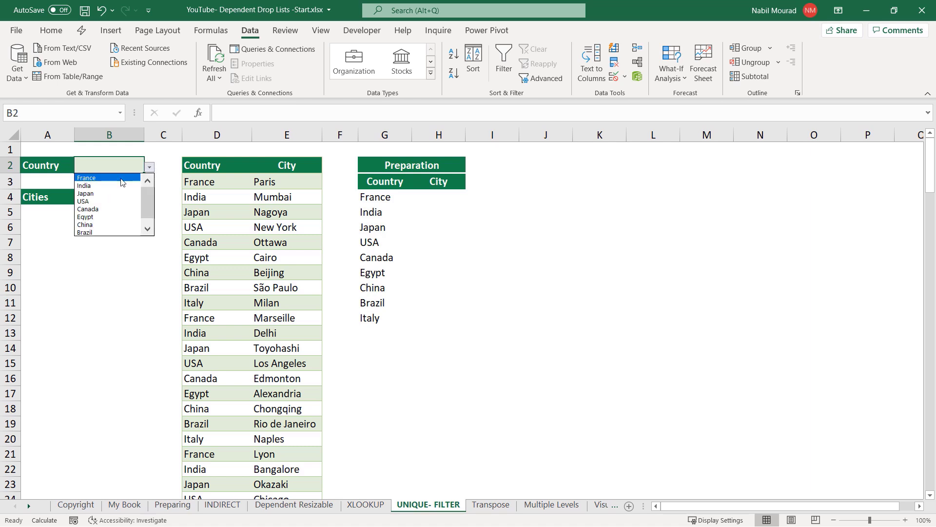
left_click(95, 201)
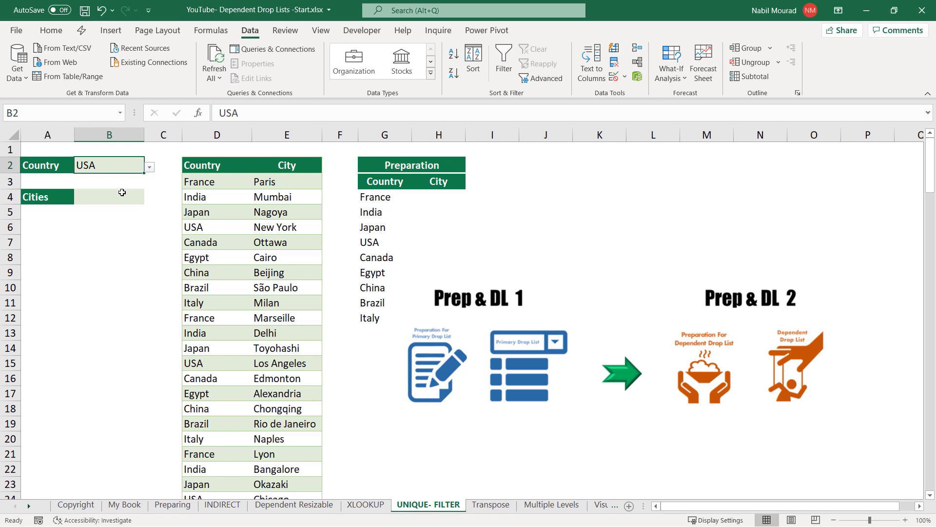
- Enter =FILTER(E3:E146,D3:D146=B2) in preparation cell H4 to spill the cities of the chosen country
left_click(433, 196)
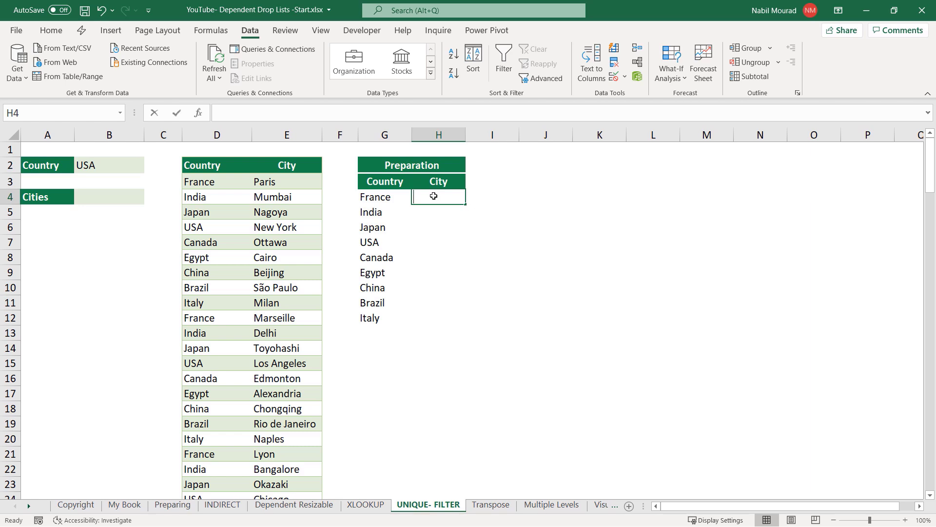
type("=filter")
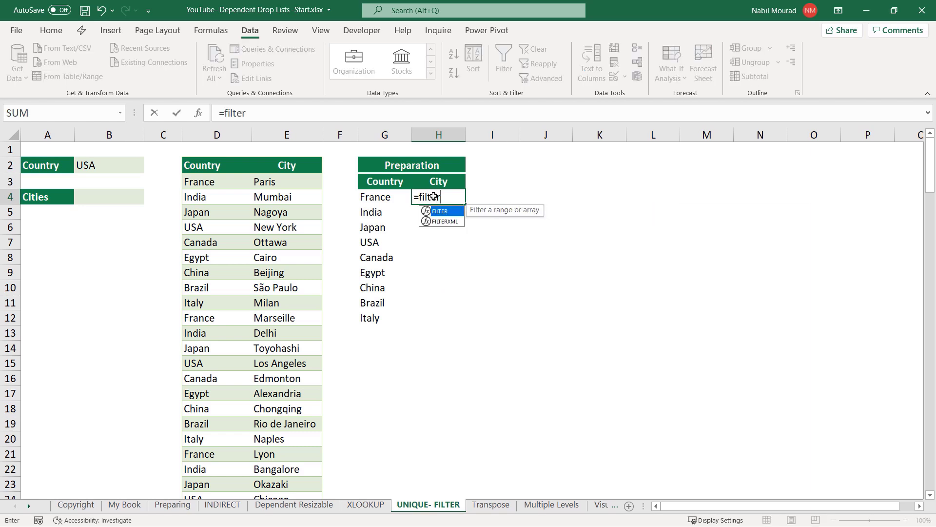
key("Tab")
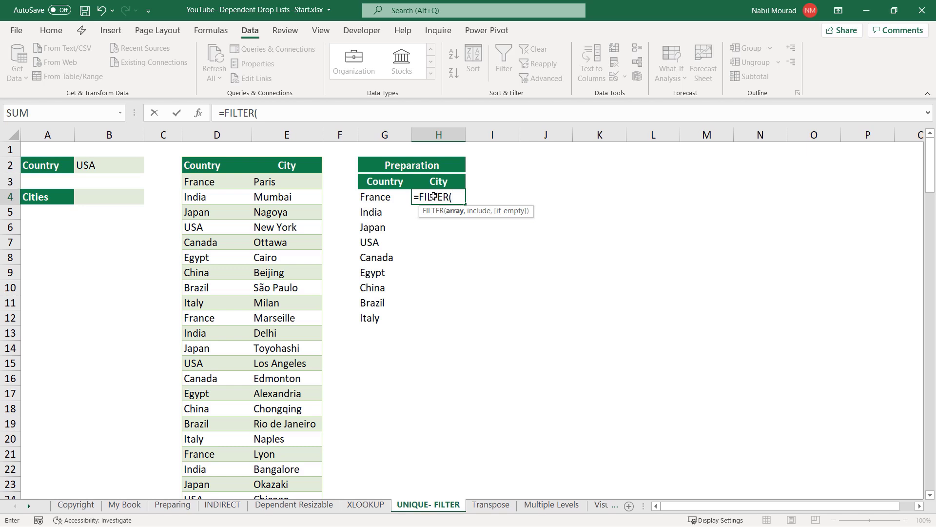
left_click(285, 182)
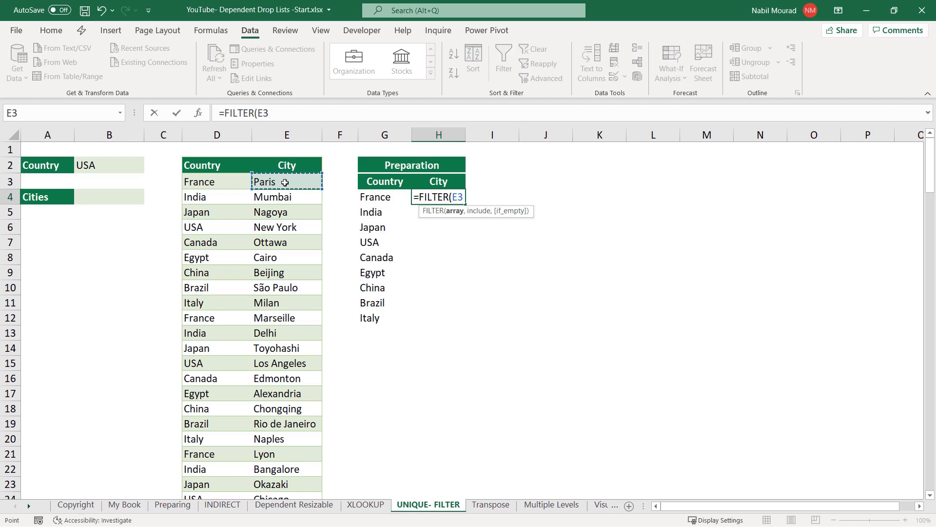
key("ctrl+shift+Down")
key("ctrl+BackSpace")
type(",")
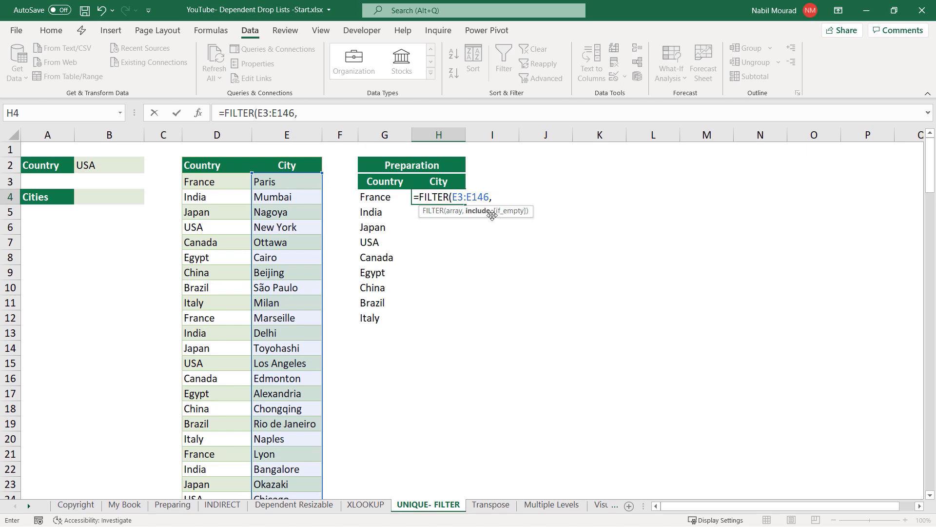
left_click(214, 179)
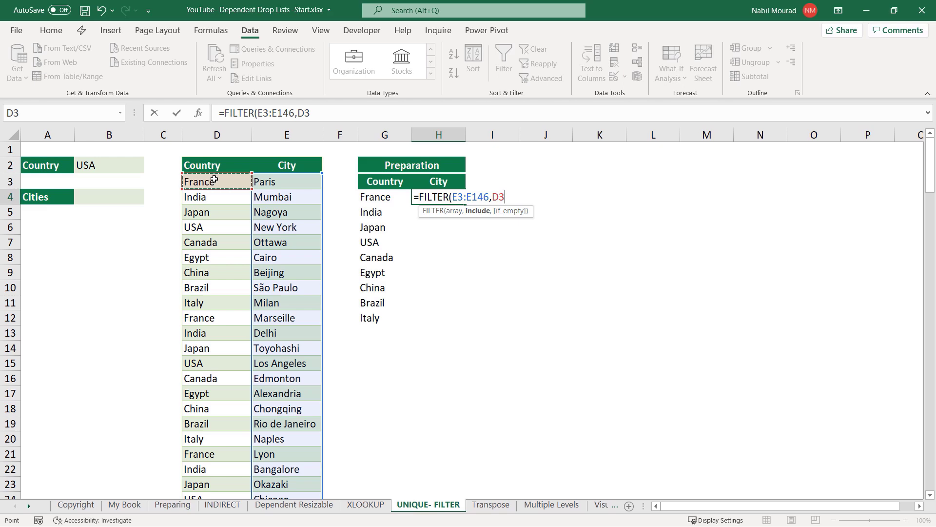
key("ctrl+shift+Down")
key("ctrl+BackSpace")
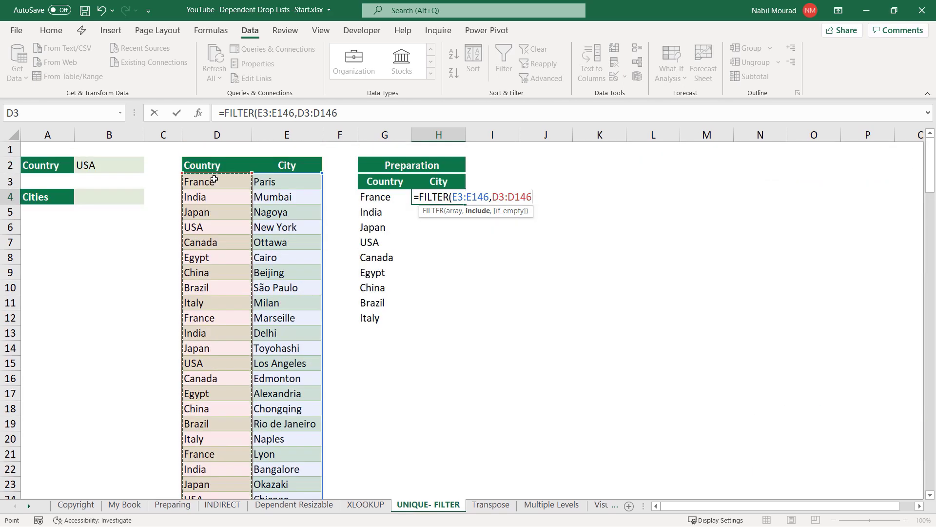
type("=")
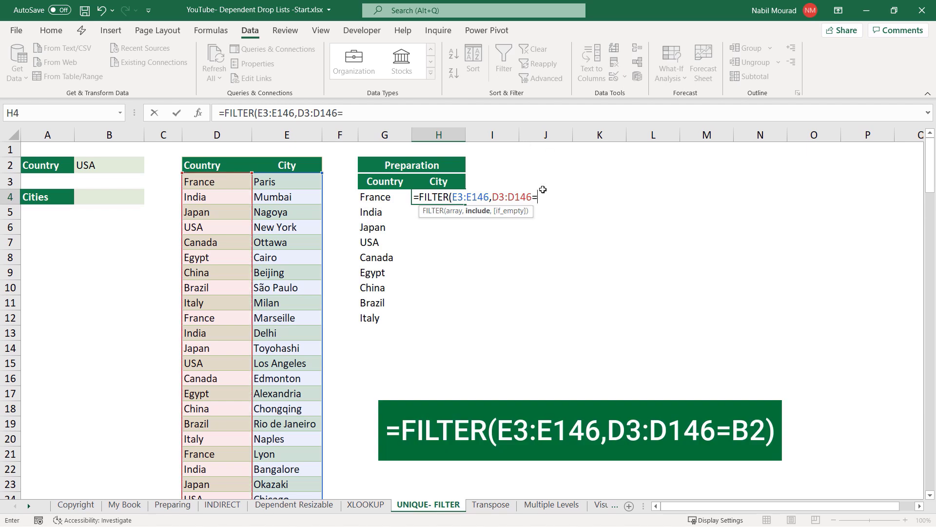
left_click(110, 165)
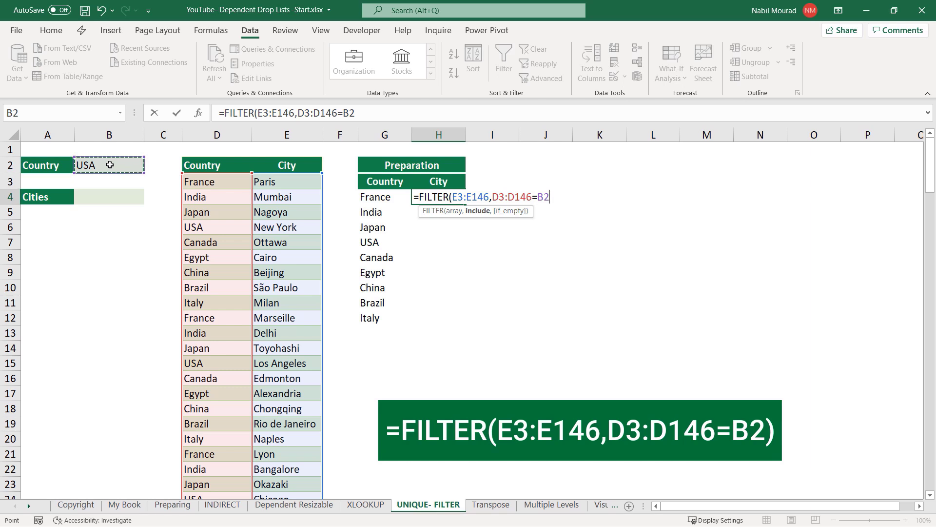
type(")")
key("Return")
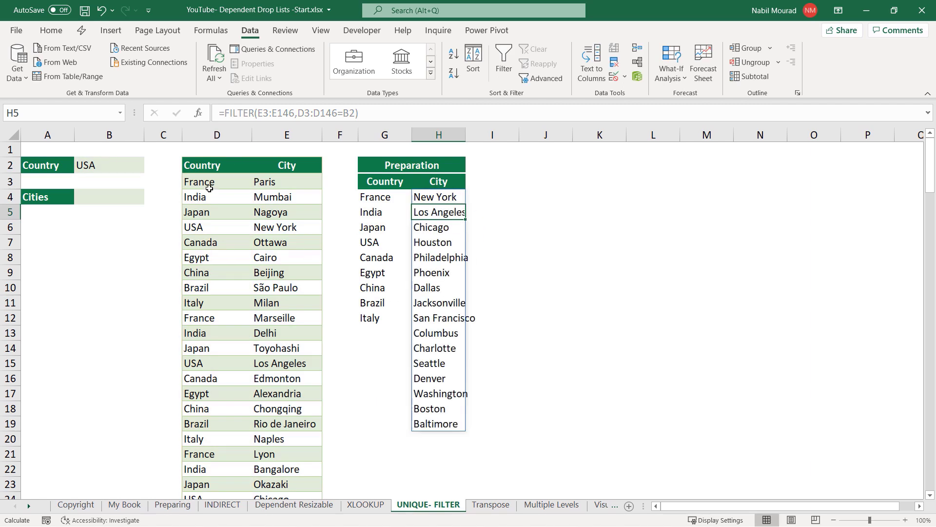
- Change the Country in cell B2 to Canada to test the filtered city list
left_click(120, 167)
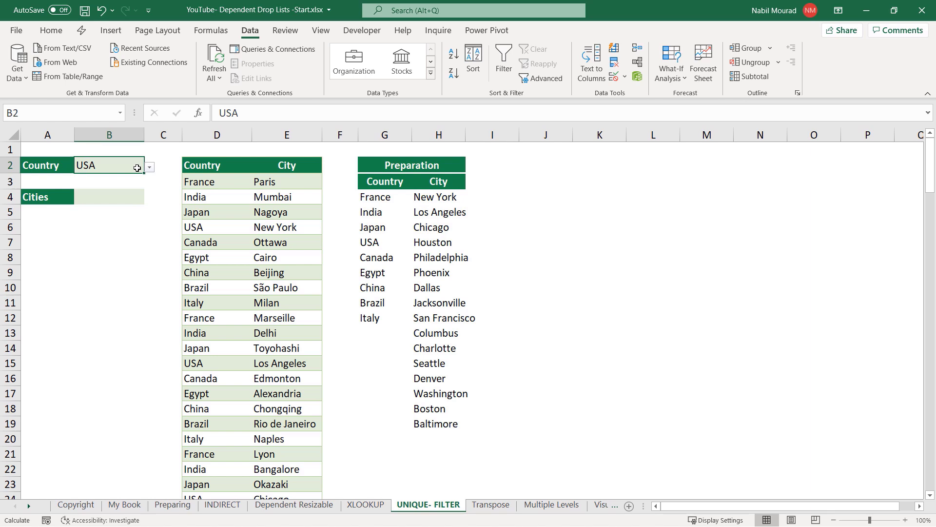
left_click(150, 170)
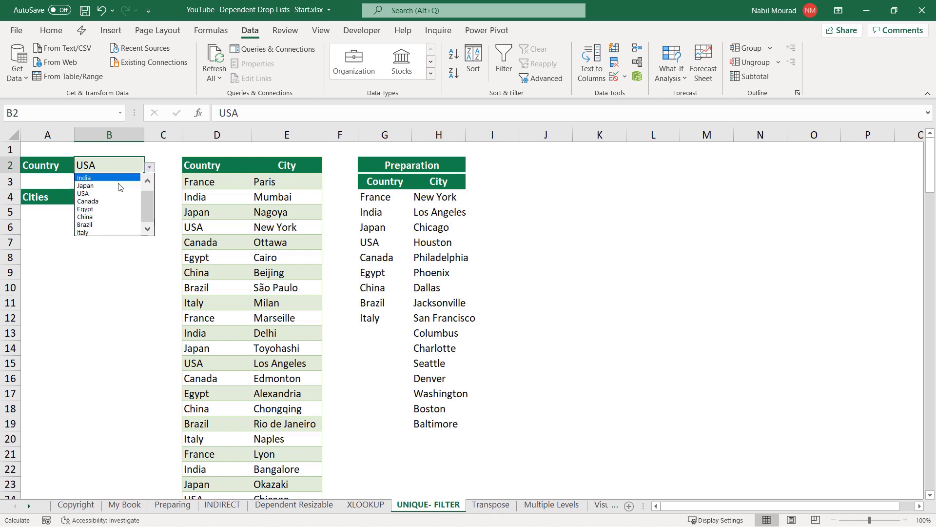
left_click(114, 200)
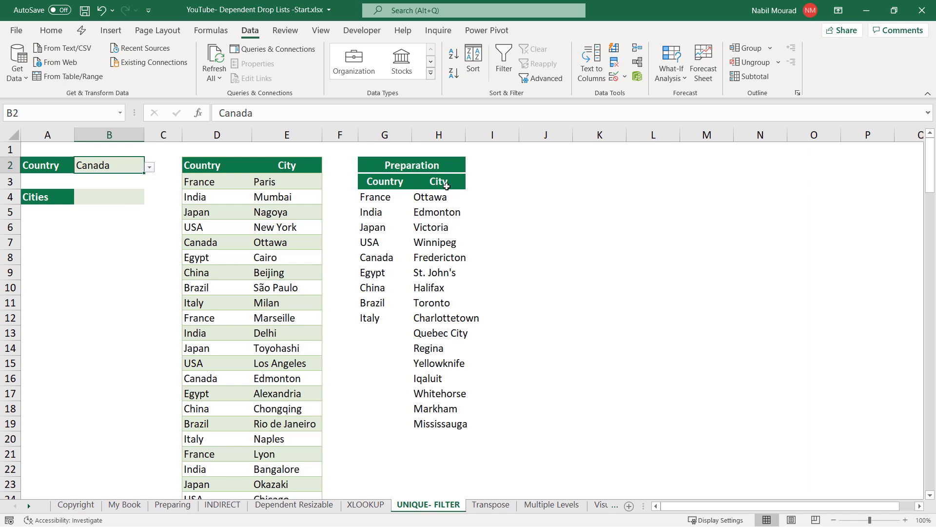
- Add a list data validation to the Cities cell B4 with the spilled city range =$H$4# as source
left_click(109, 195)
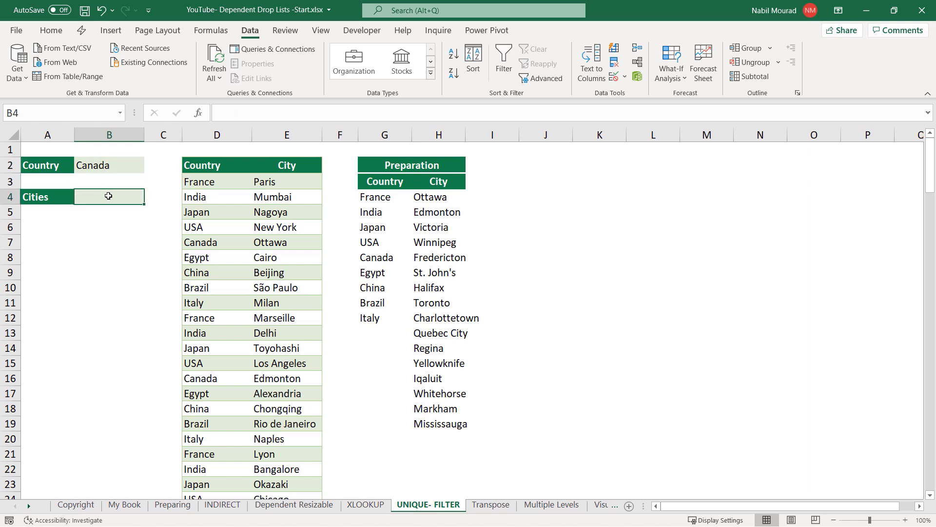
key("alt+d")
key("l")
key("Tab")
key("l")
key("Tab")
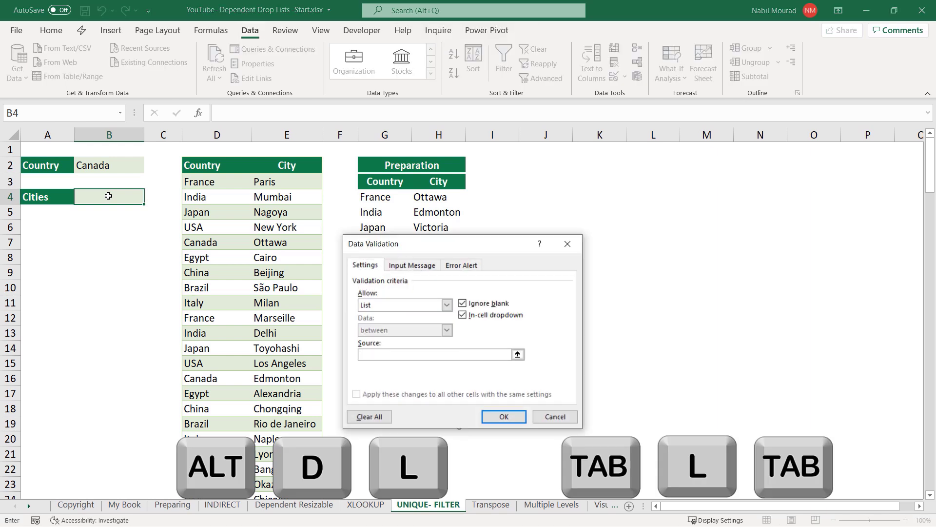
left_click(426, 197)
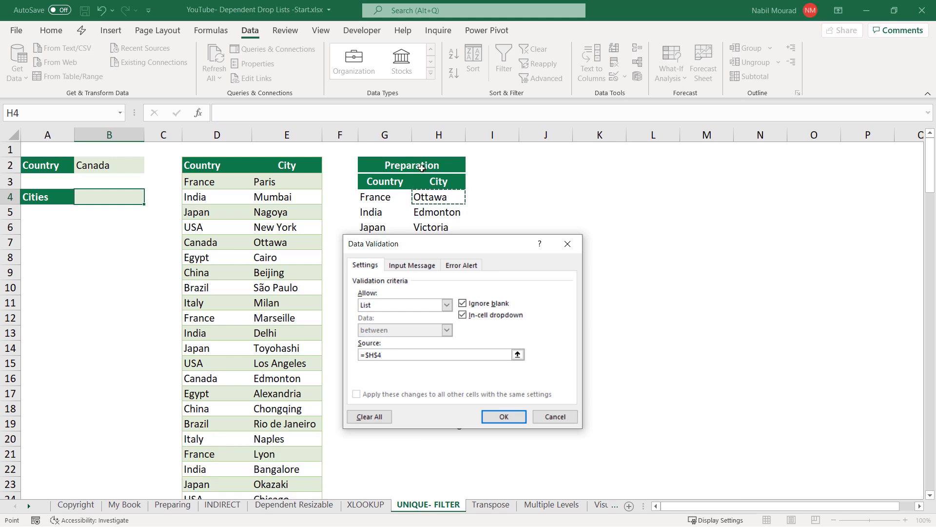
type("#")
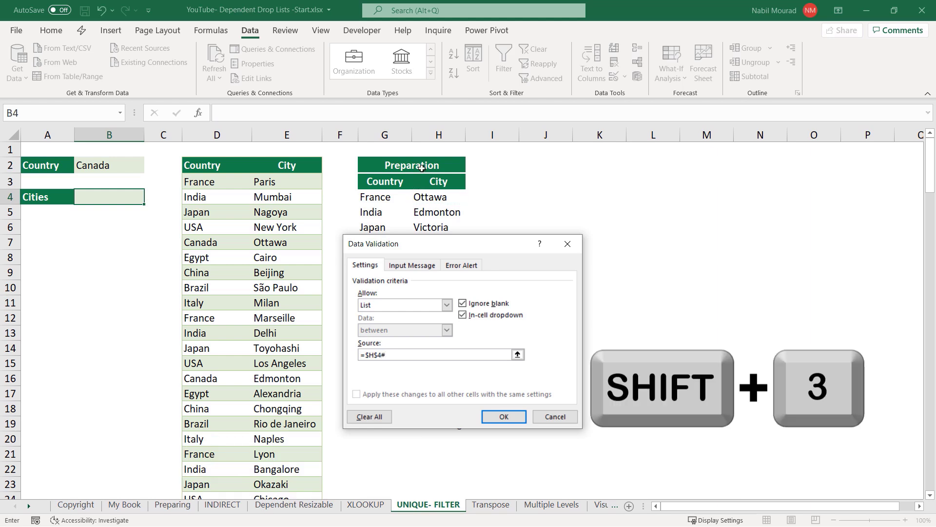
key("Return")
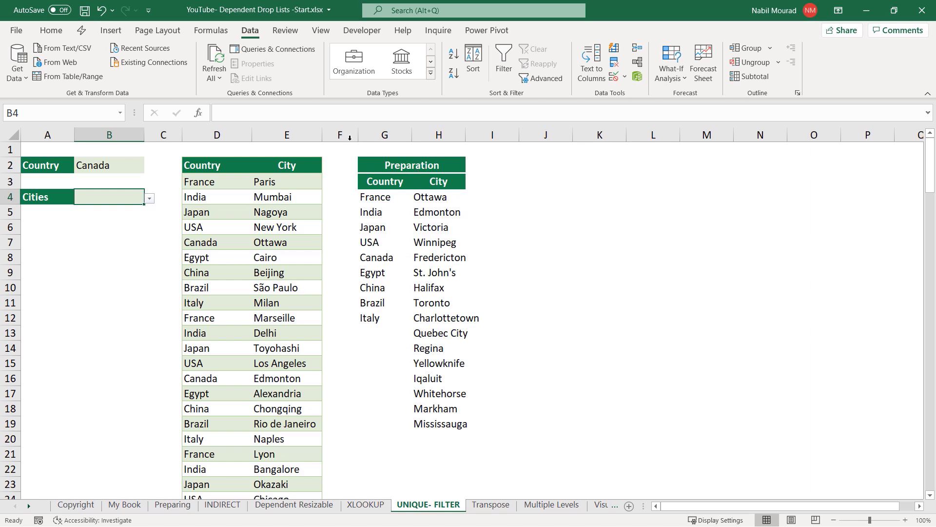
- Choose Victoria from the Cities drop-down in cell B4, and change the Country in cell B2 to Egypt
left_click(150, 198)
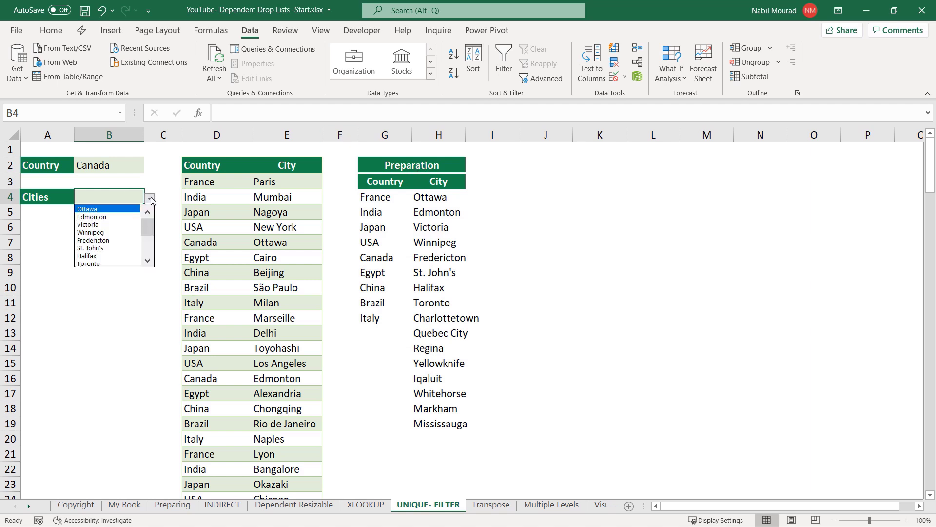
left_click(101, 226)
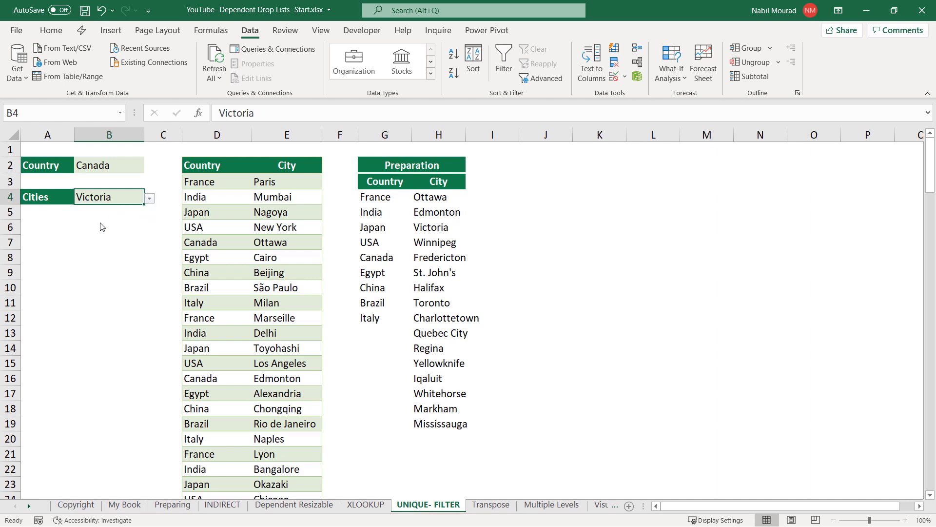
left_click(122, 166)
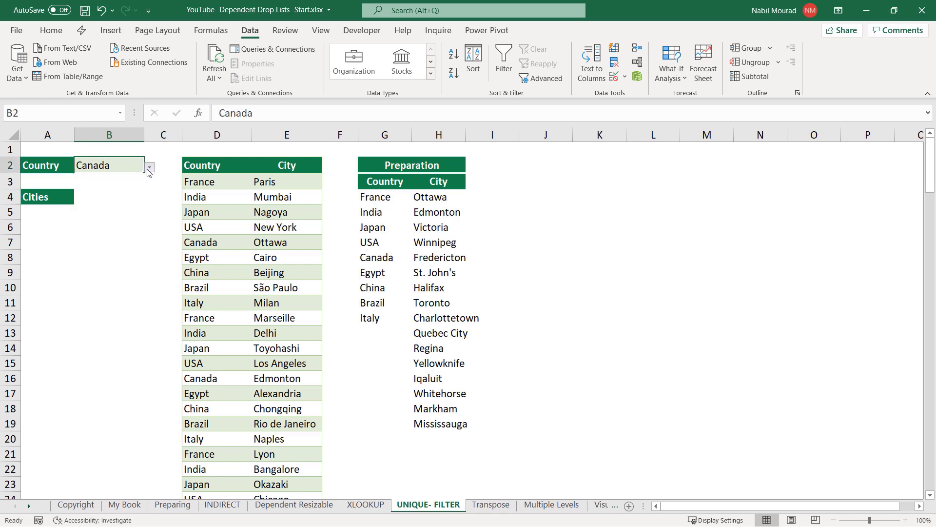
left_click(148, 168)
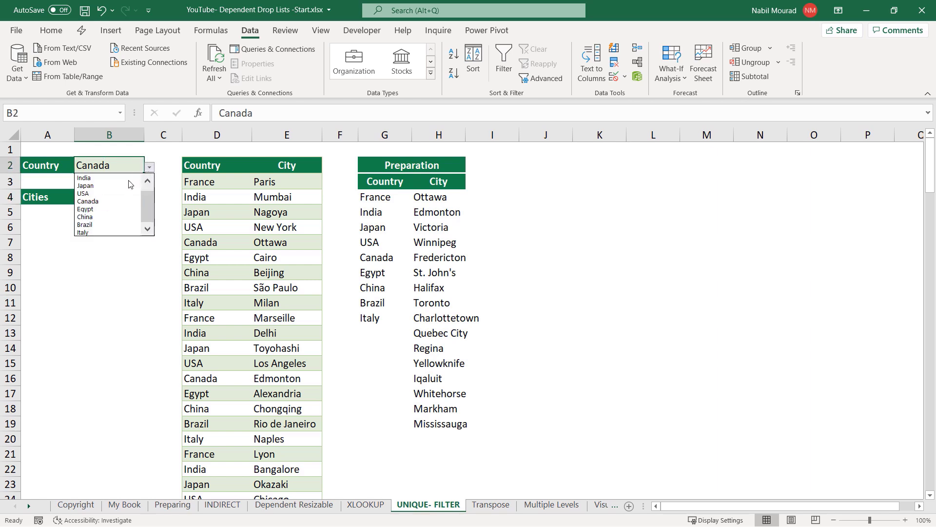
left_click(98, 210)
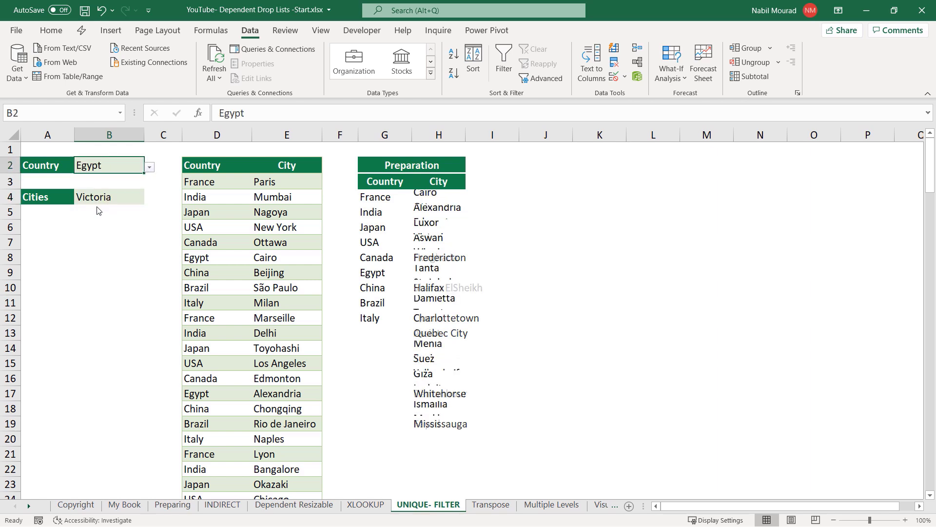
- Choose Luxor from the Cities drop-down in cell B4 to test the dependent list for Egypt
left_click(133, 196)
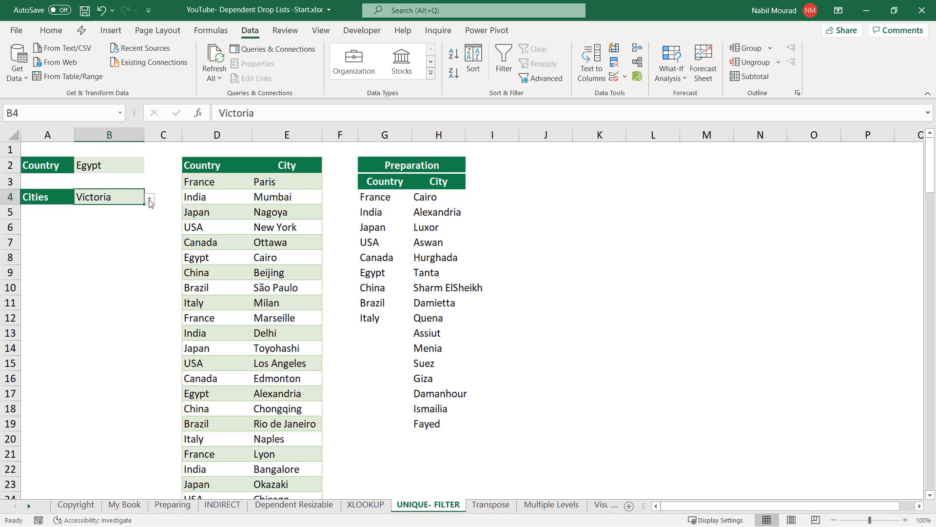
left_click(150, 199)
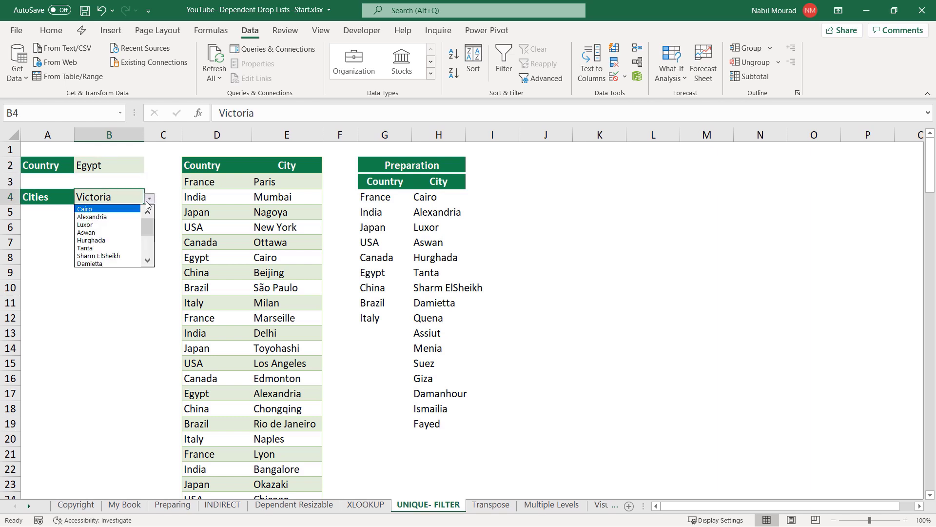
left_click(95, 225)
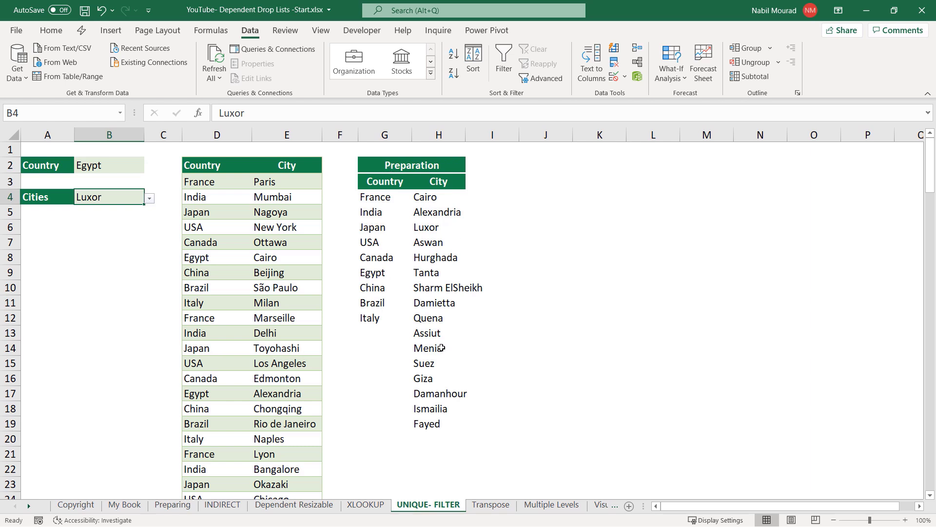
- On the Transpose sheet, start a UNIQUE formula in Make preparation cell G6, with its array beginning at source cell D6
left_click(494, 505)
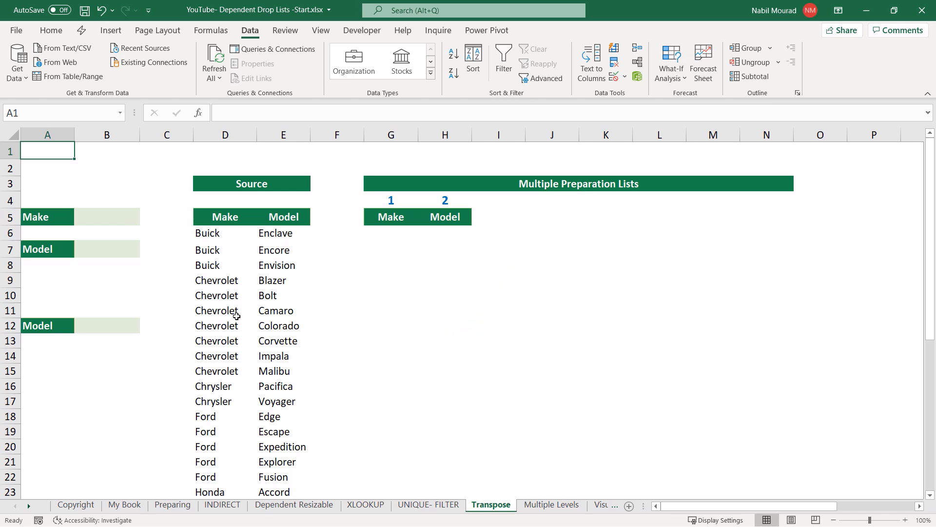
left_click(386, 231)
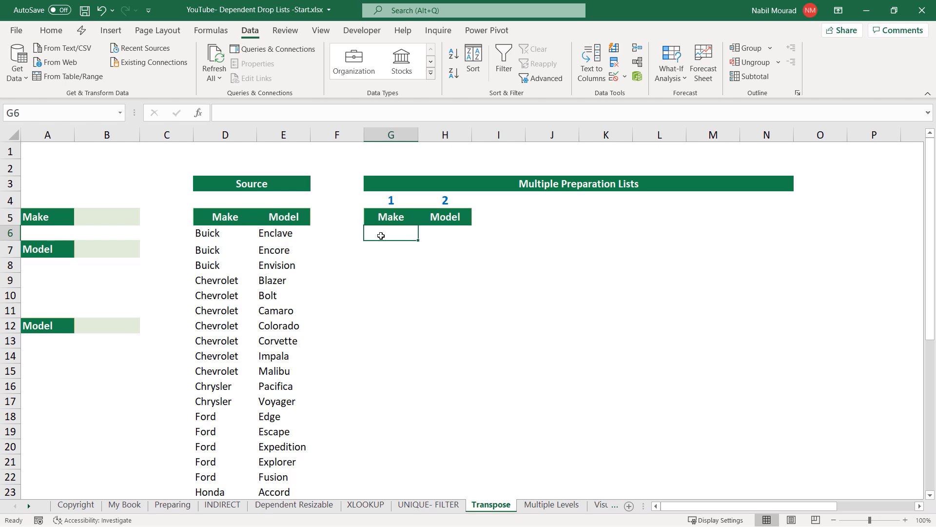
type("=uniq")
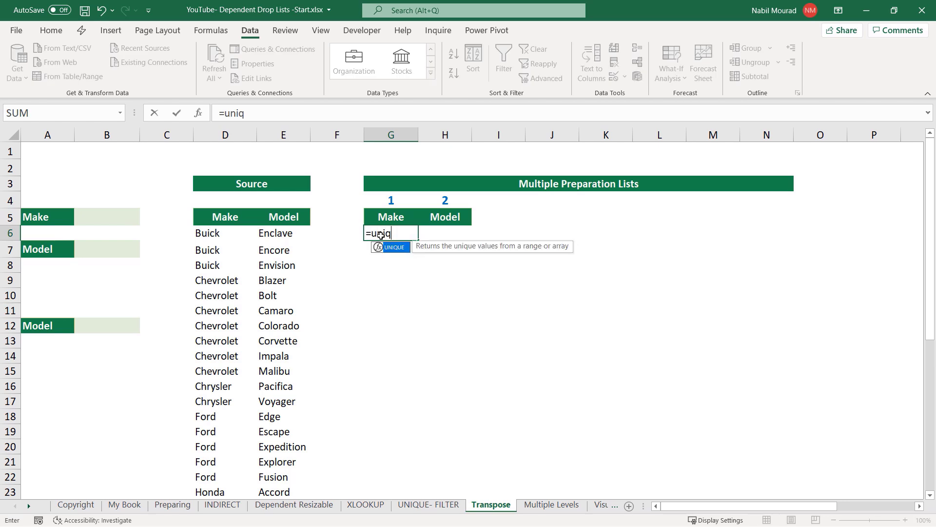
key("Tab")
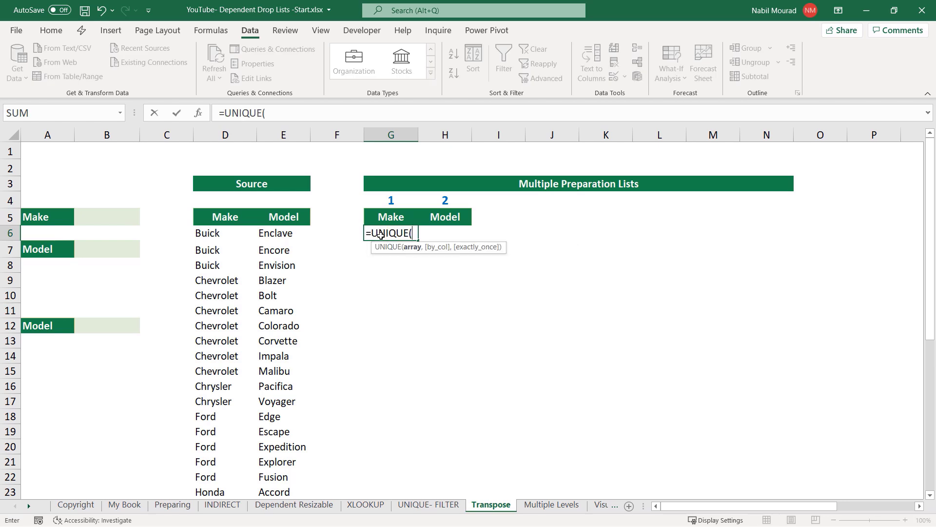
left_click(224, 231)
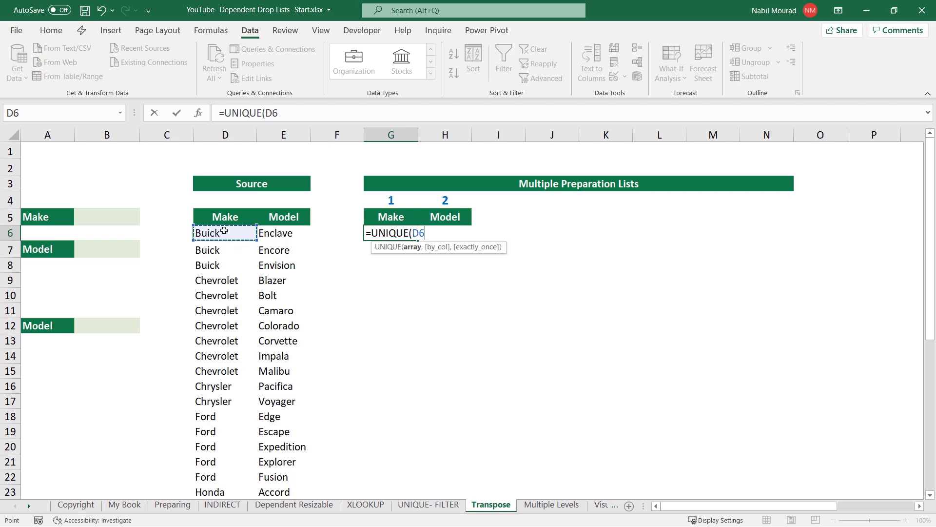
- Complete the UNIQUE formula in G6 over the source makes as =UNIQUE(D6:D40)
key("ctrl+shift+Down")
scroll(224, 231, "up", 6)
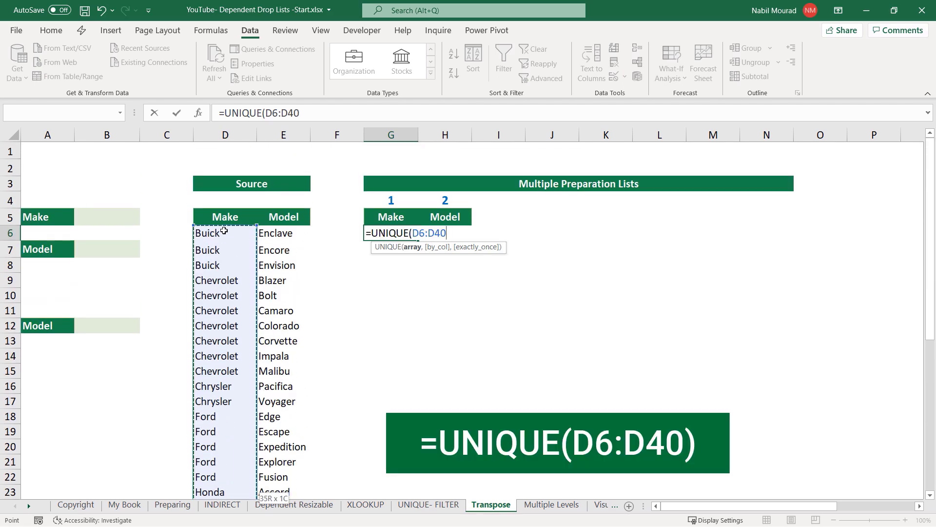
type(")")
key("Return")
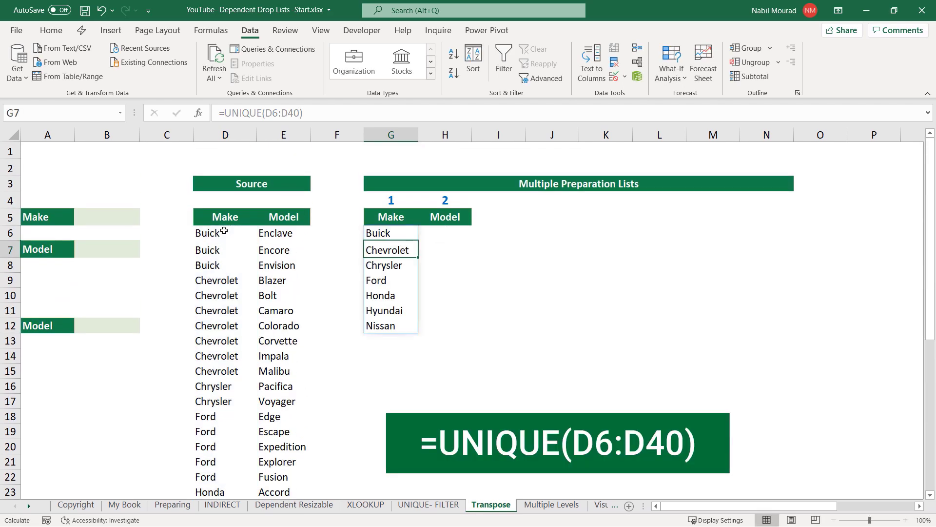
- Start a FILTER formula in H6 with the source models as its array, locked as the absolute range $E$6:$E$40
left_click(444, 230)
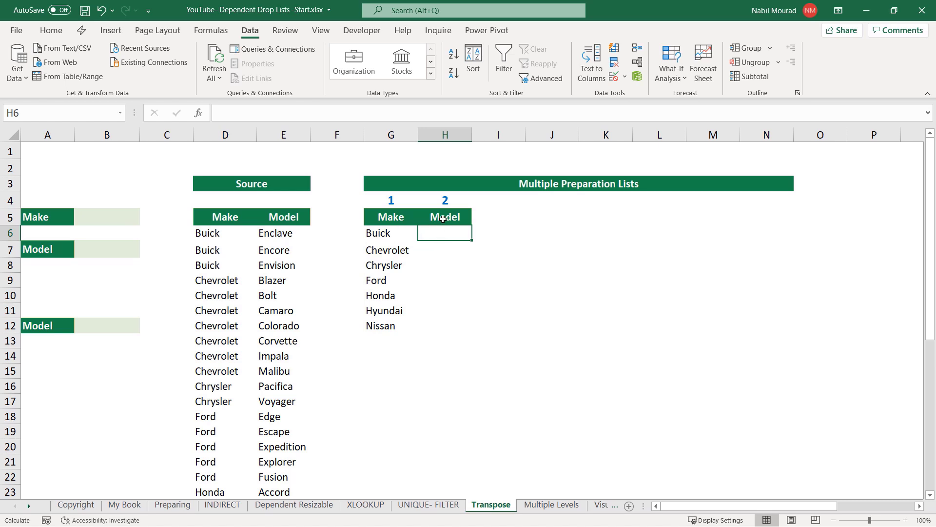
type("=filter")
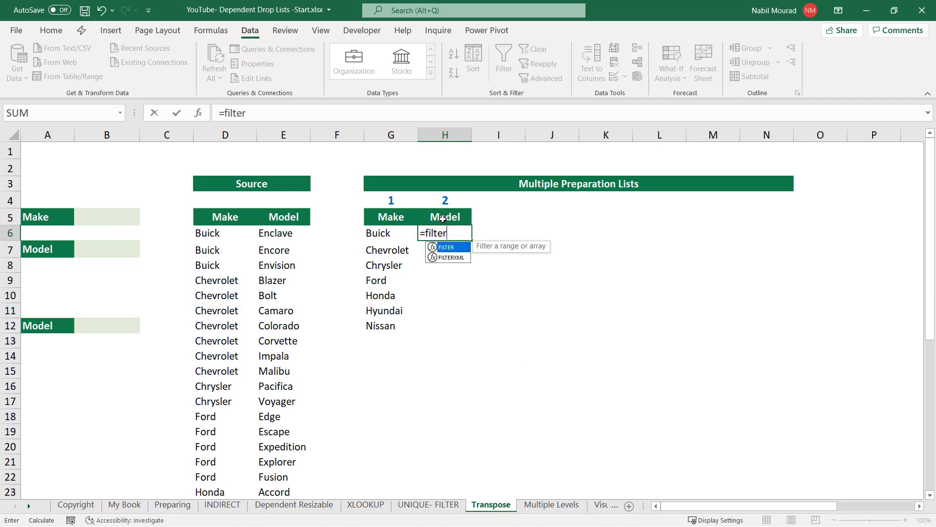
key("Tab")
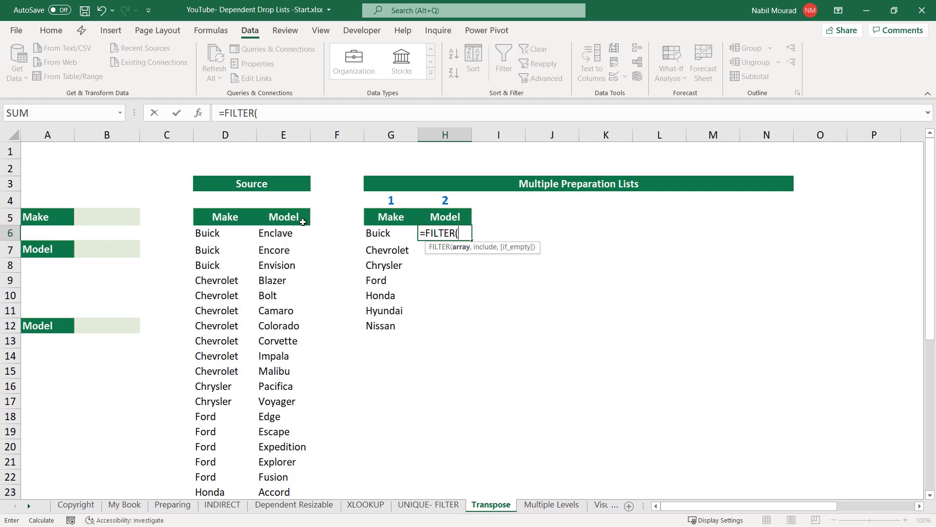
left_click(277, 234)
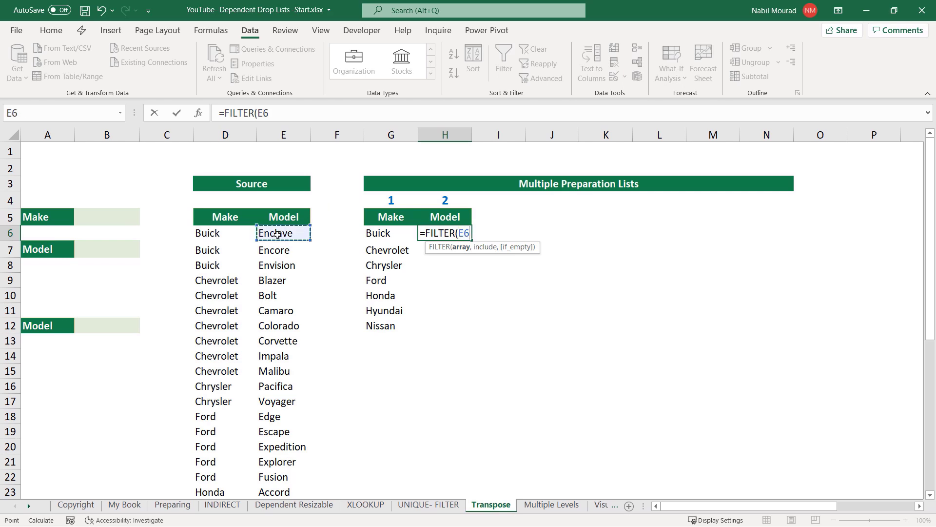
key("ctrl+shift+Down")
scroll(277, 234, "up", 6)
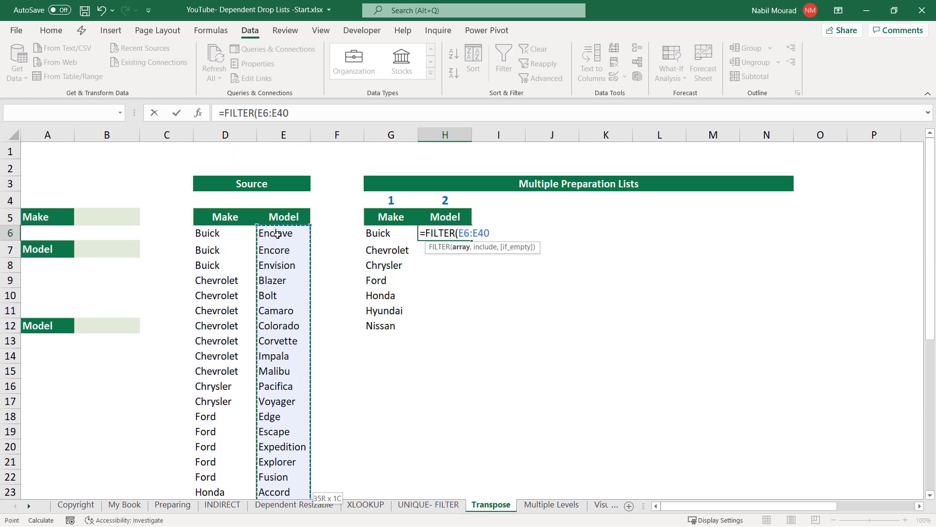
type(",")
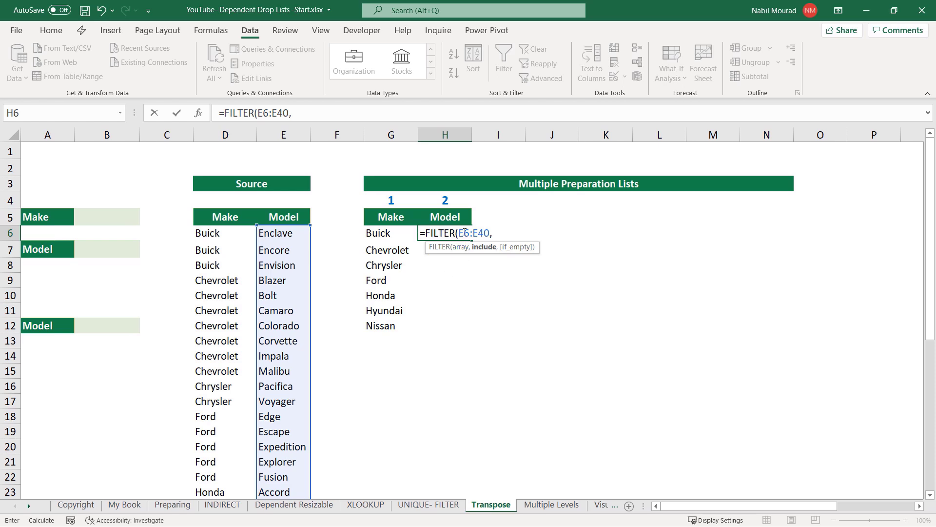
left_click_drag(460, 233, 492, 233)
key("F4")
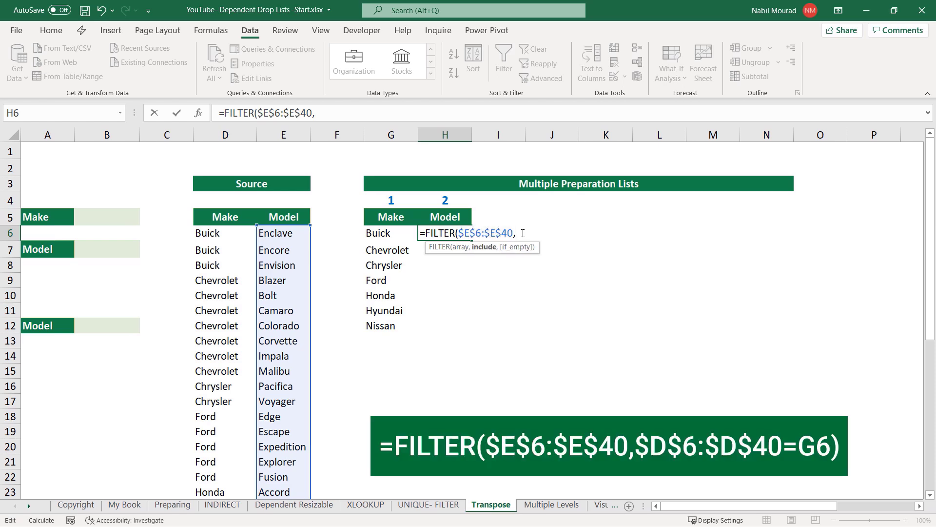
- Finish the H6 FILTER formula with the include condition $D$6:$D$40=G6, keeping the make range absolute and G6 relative
left_click(215, 233)
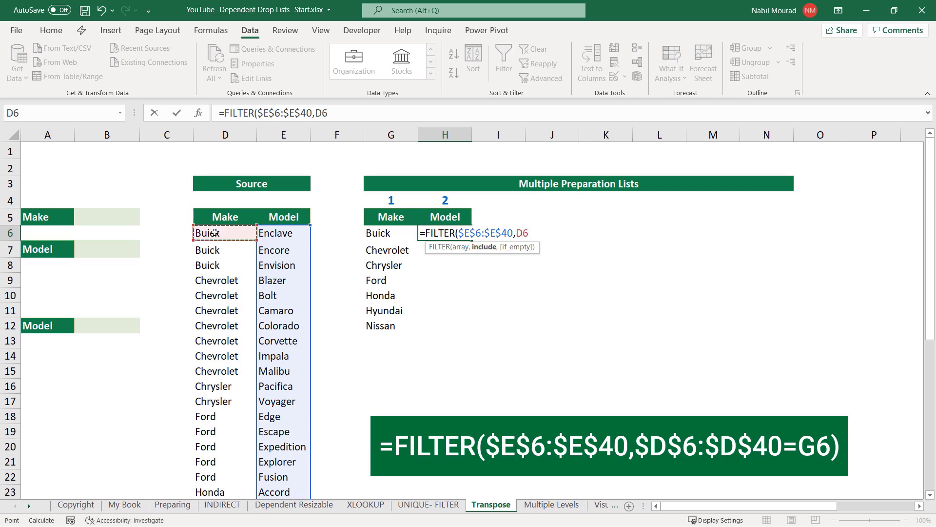
key("ctrl+shift+Down")
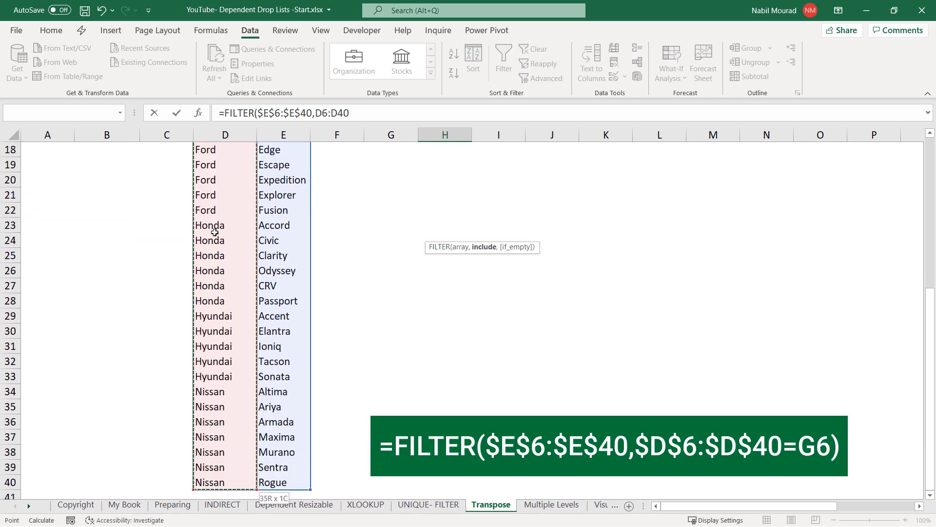
key("F4")
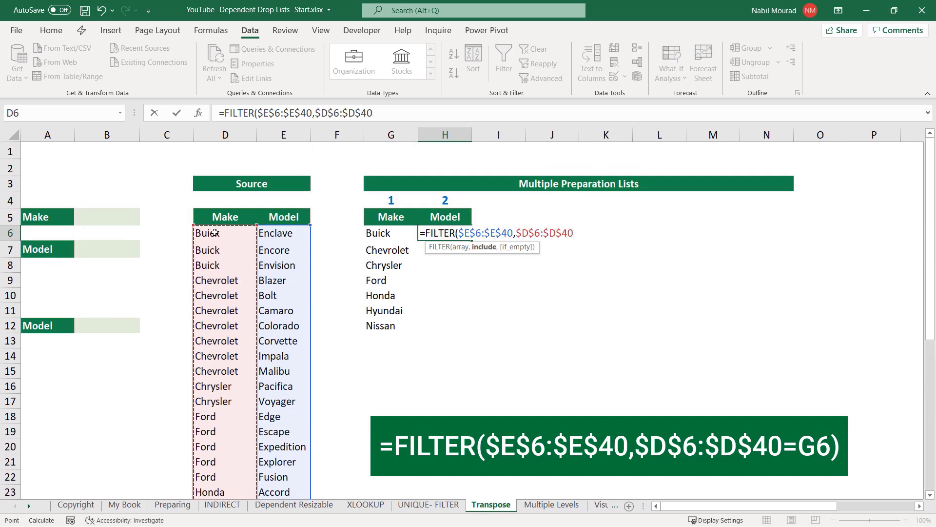
type("=")
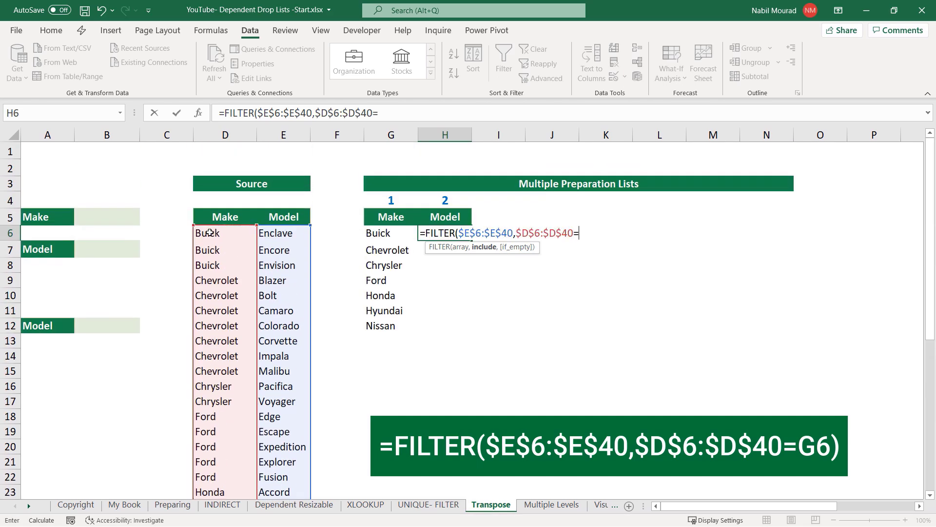
left_click(378, 234)
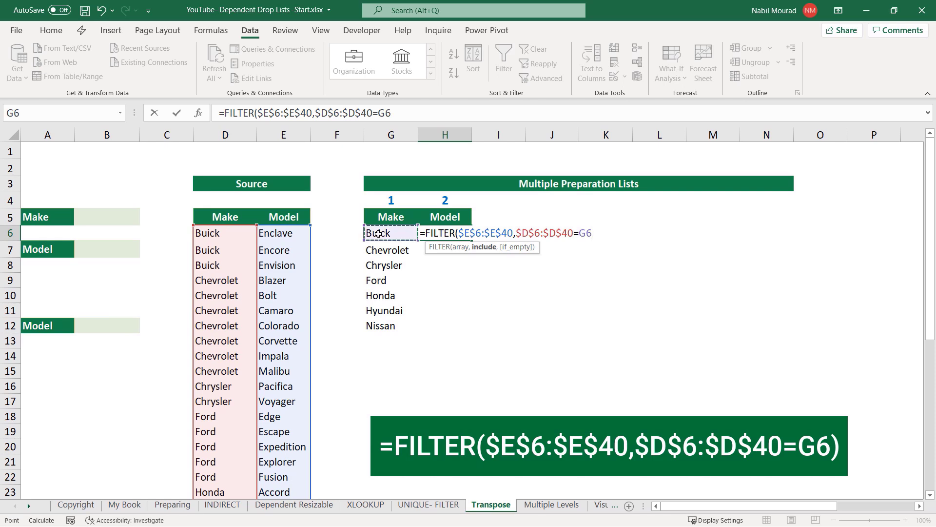
type(")")
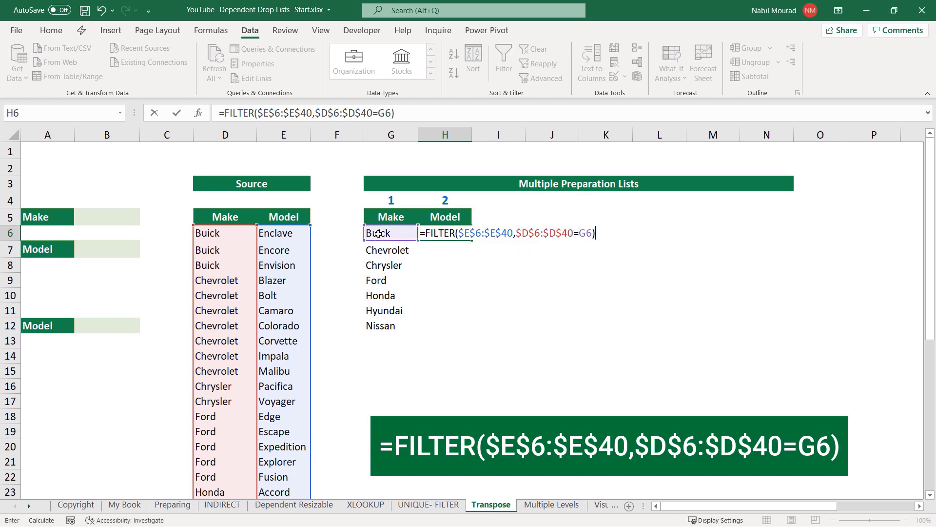
key("Return")
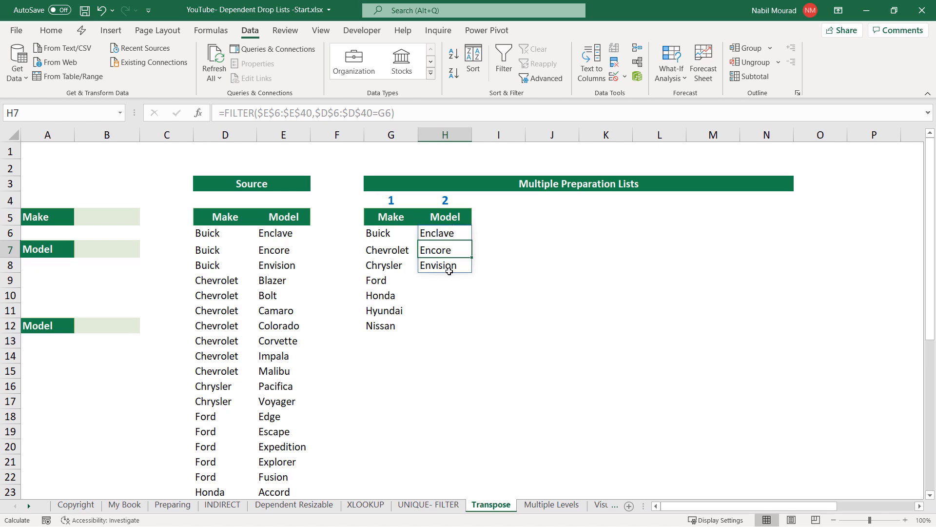
- Wrap the FILTER formula in H6 in TRANSPOSE and fill it down to H12 for every make
left_click(448, 232)
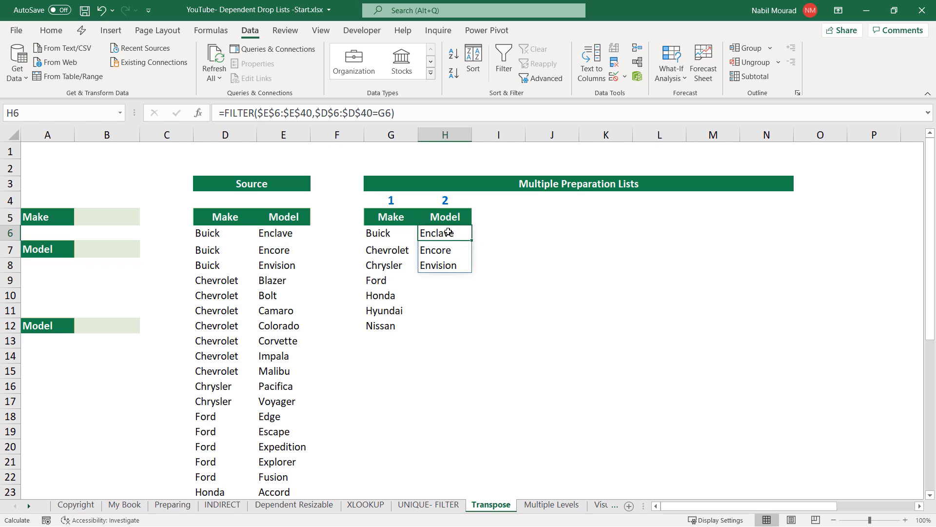
double_click(448, 233)
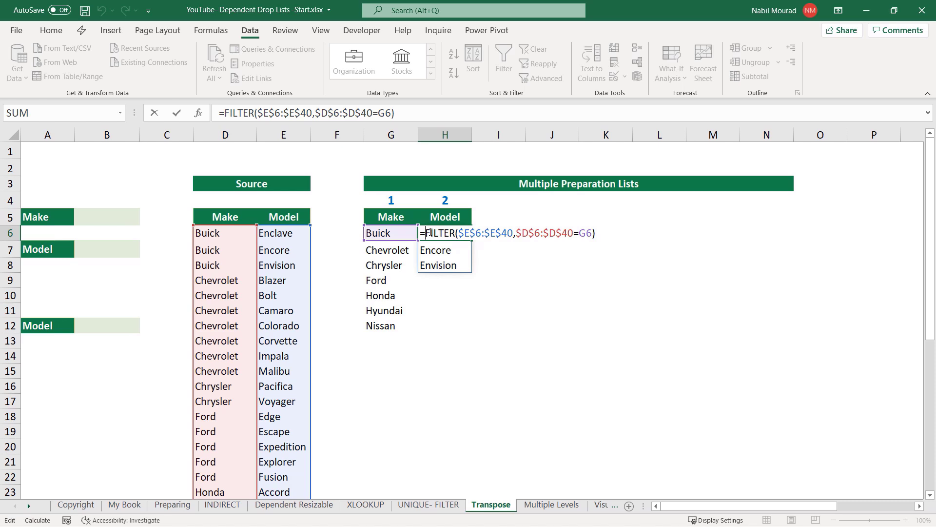
type("Trans")
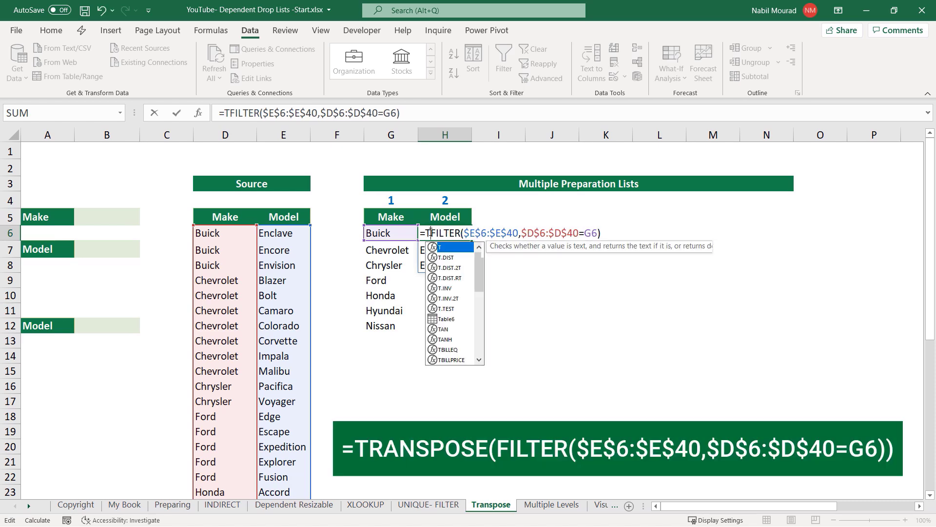
type("po")
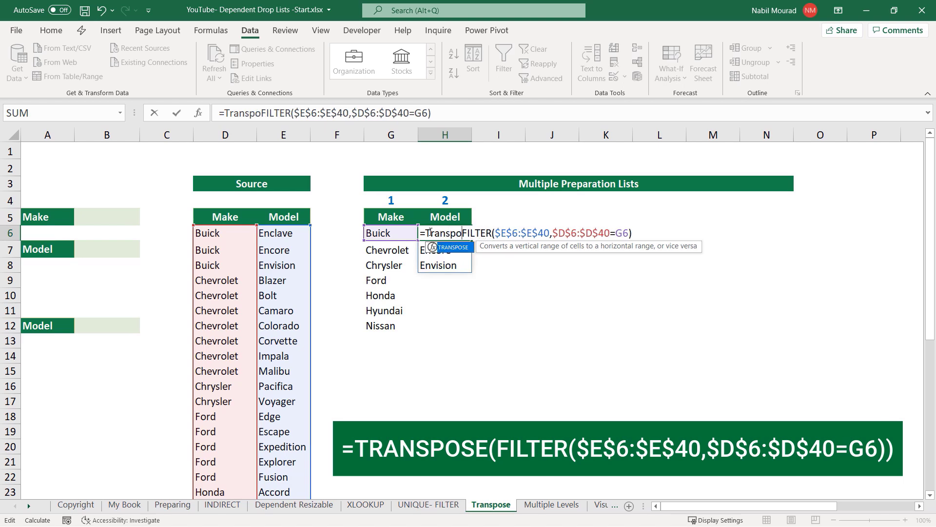
key("Tab")
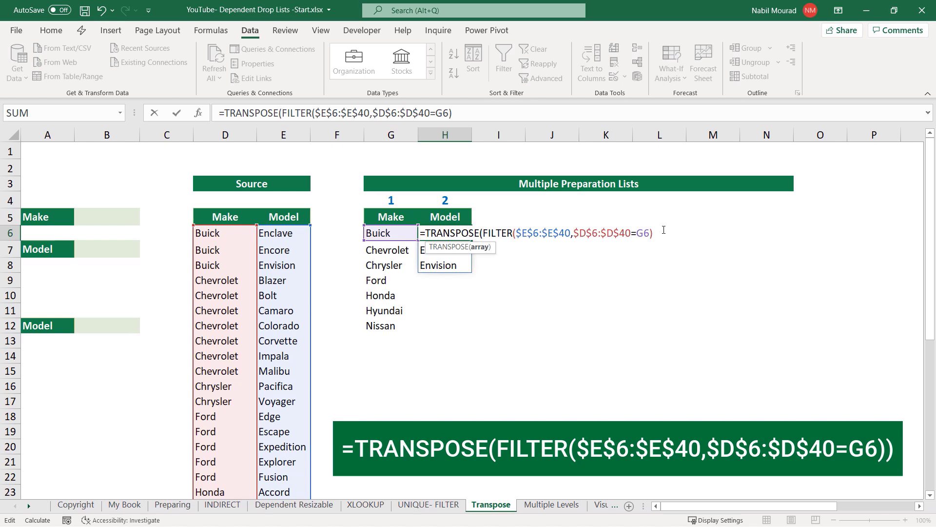
type(")")
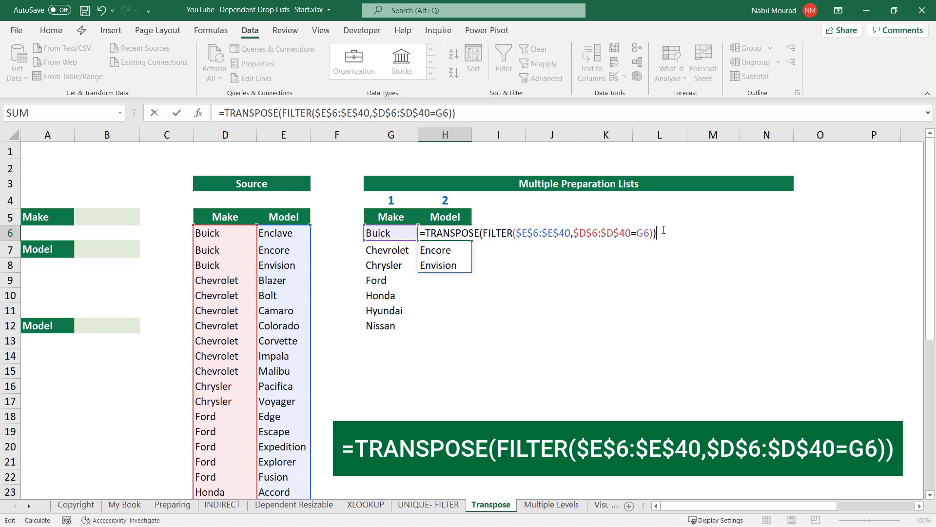
key("Return")
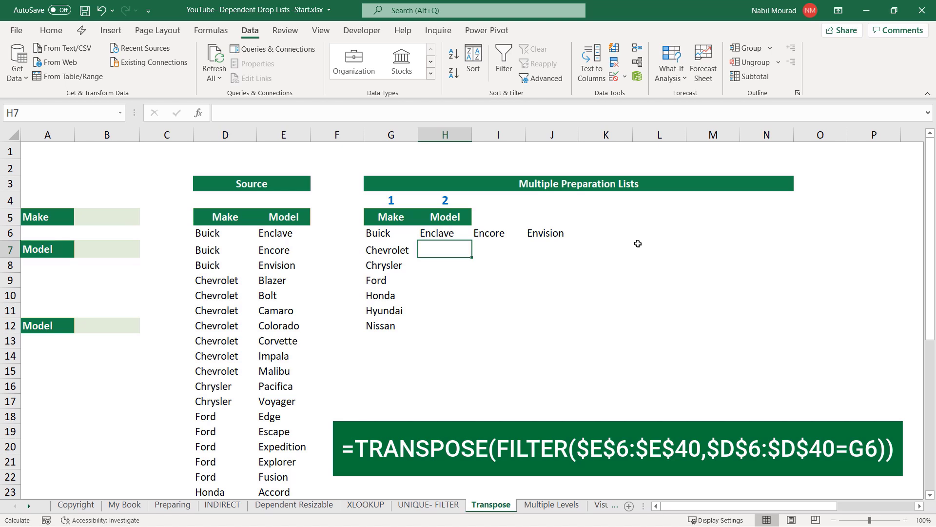
left_click(447, 232)
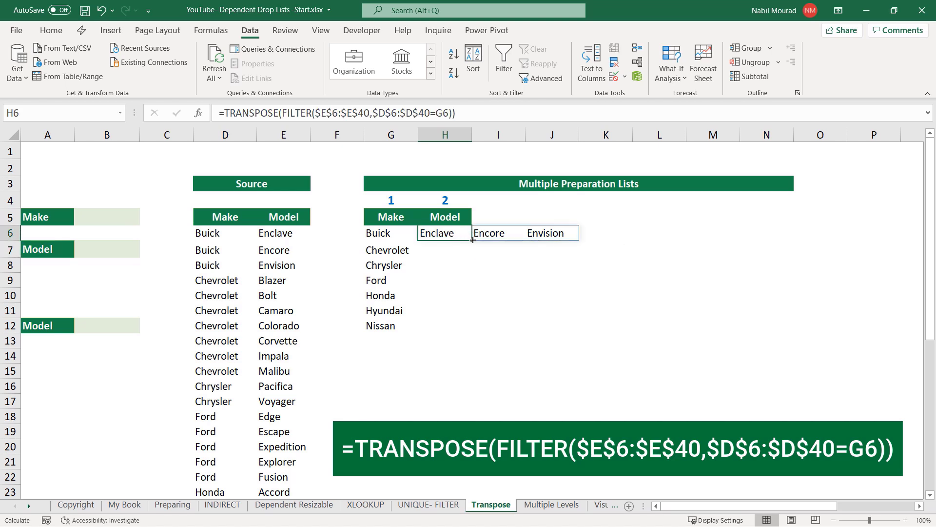
left_click_drag(473, 240, 463, 336)
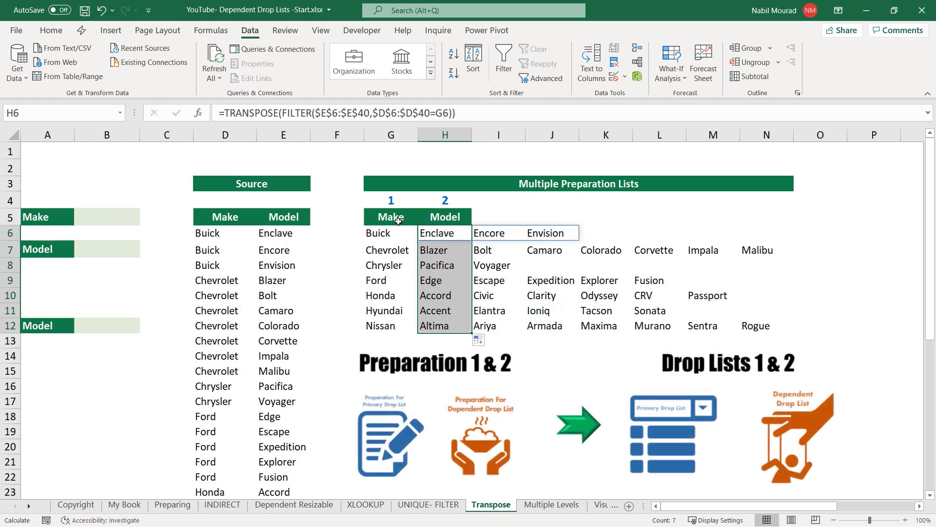
- Add list data validation to the Make cell B5 with the spilled range =$G$6# as its source
left_click(120, 215)
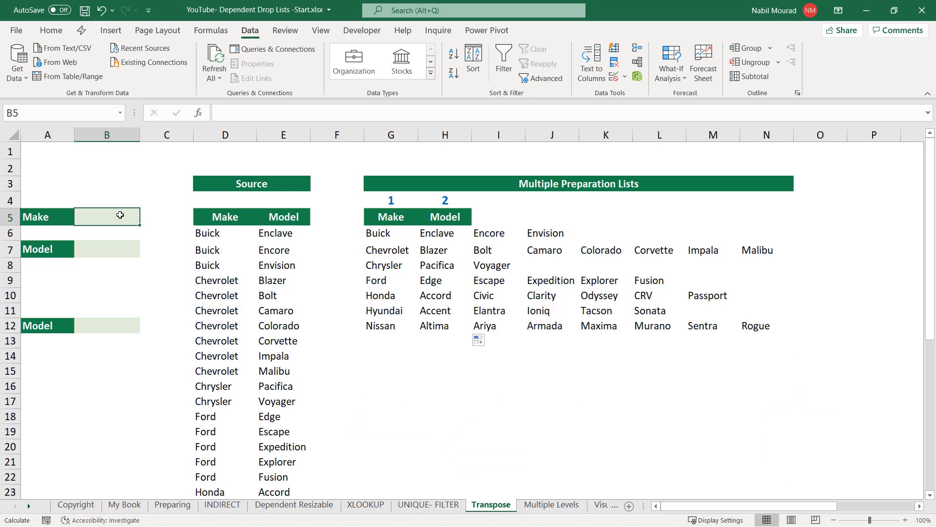
key("alt+a")
key("v")
key("v")
key("Down")
key("Down")
key("Down")
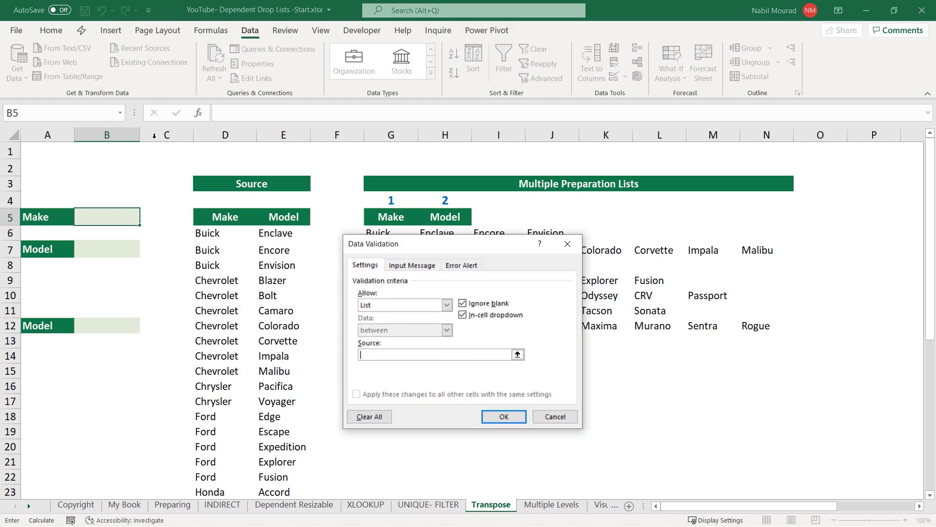
left_click_drag(425, 253, 423, 273)
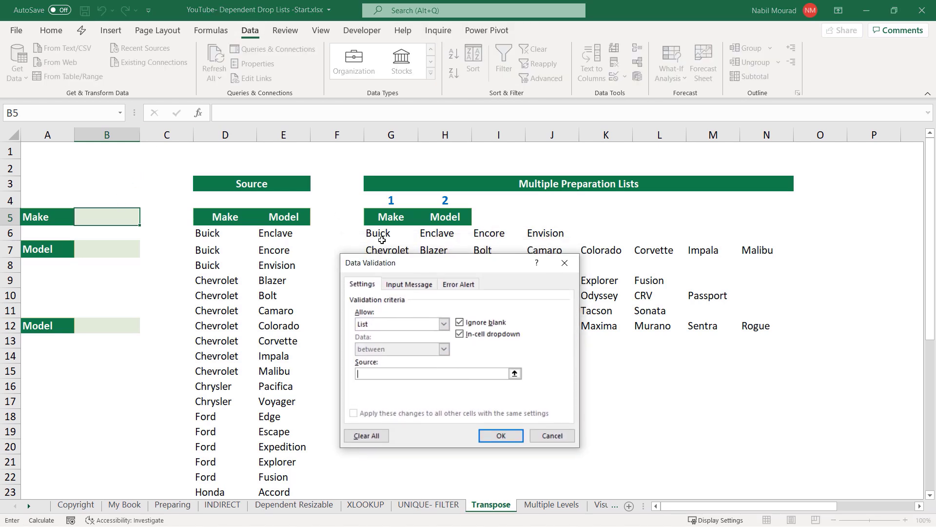
left_click(381, 233)
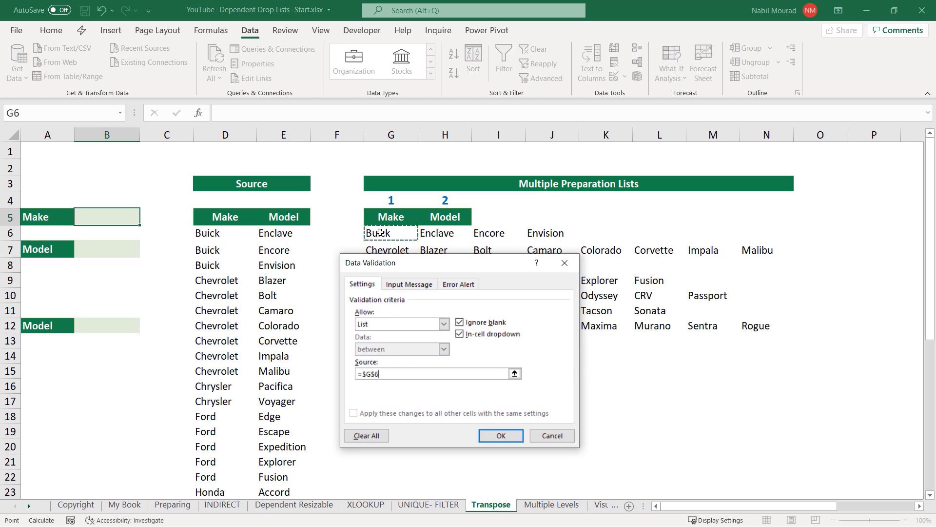
type("#")
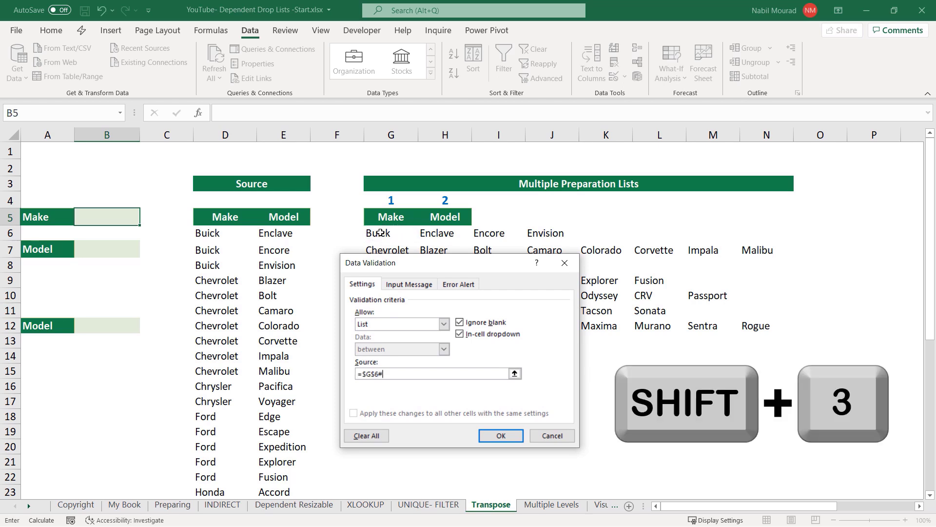
key("Return")
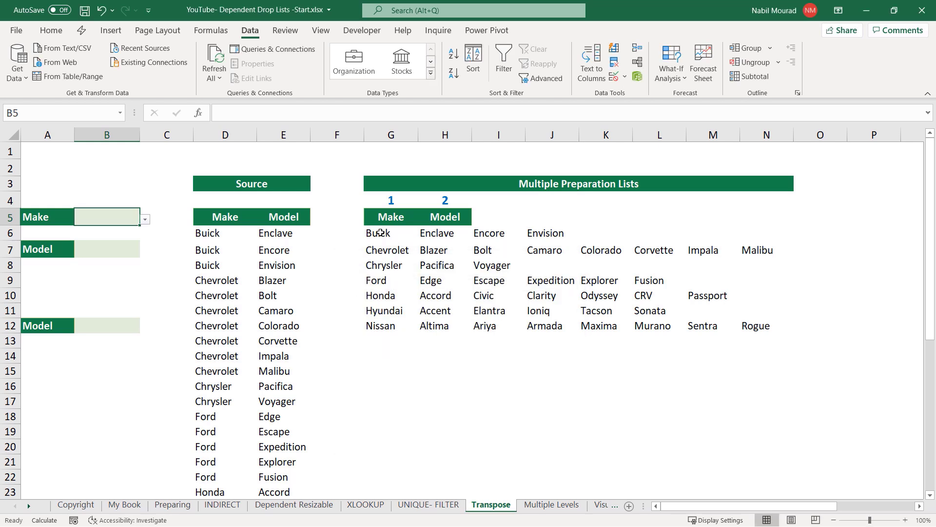
- Choose Honda from the drop-down list in the Make cell B5
left_click(145, 220)
left_click(103, 261)
left_click(109, 248)
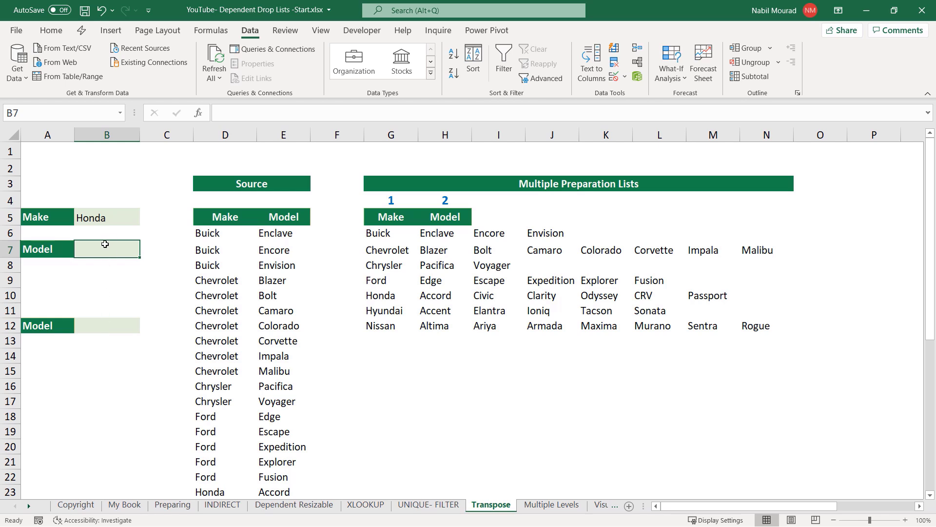
- Enter =XLOOKUP(B5,G6#,$H$6:$H$12) in cell G16, with the return range absolute
left_click(387, 380)
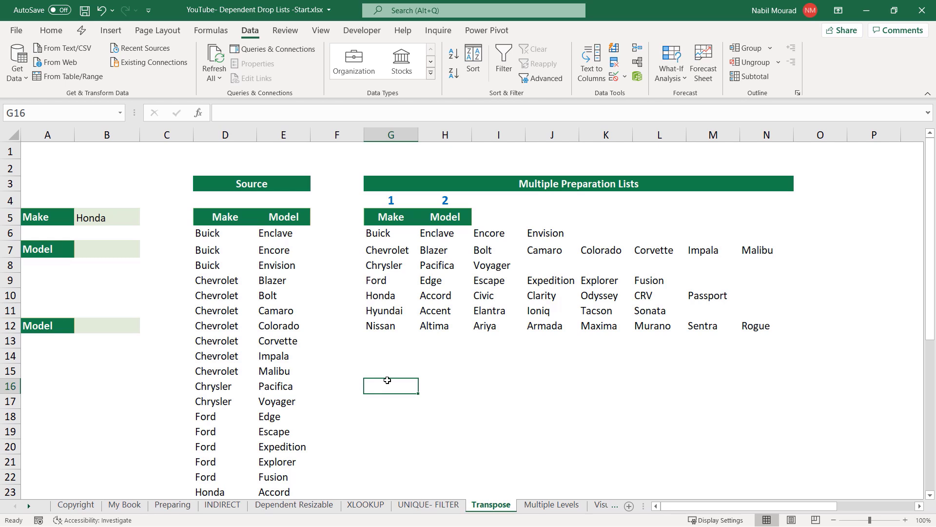
type("=xlo")
key("Tab")
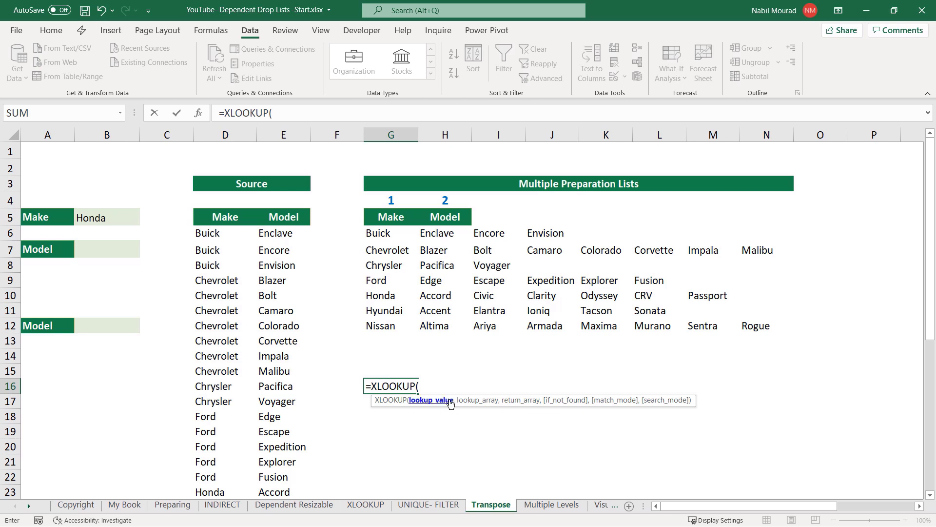
left_click(107, 218)
type(",")
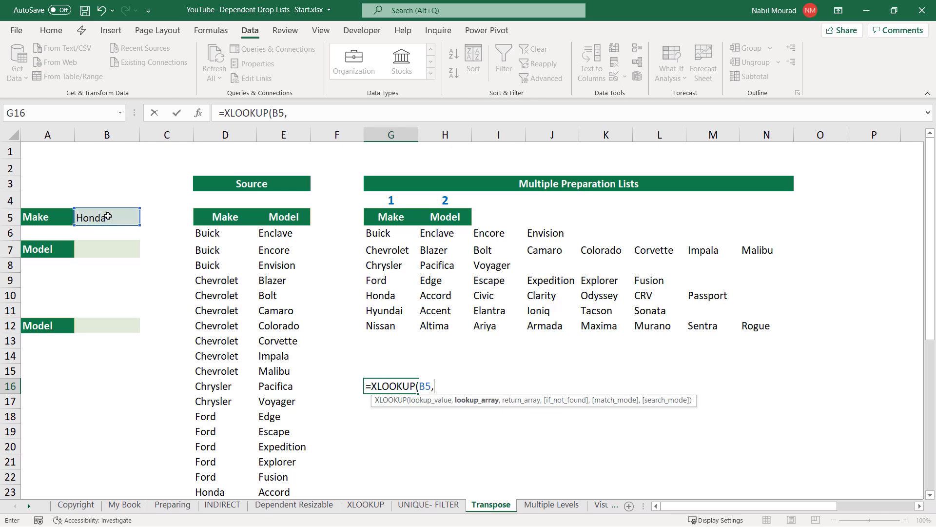
left_click(384, 233)
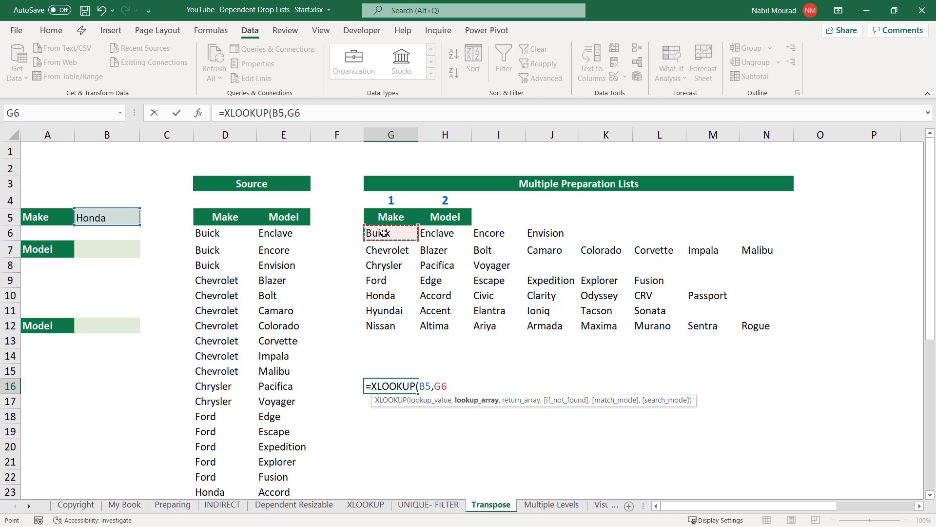
type("#")
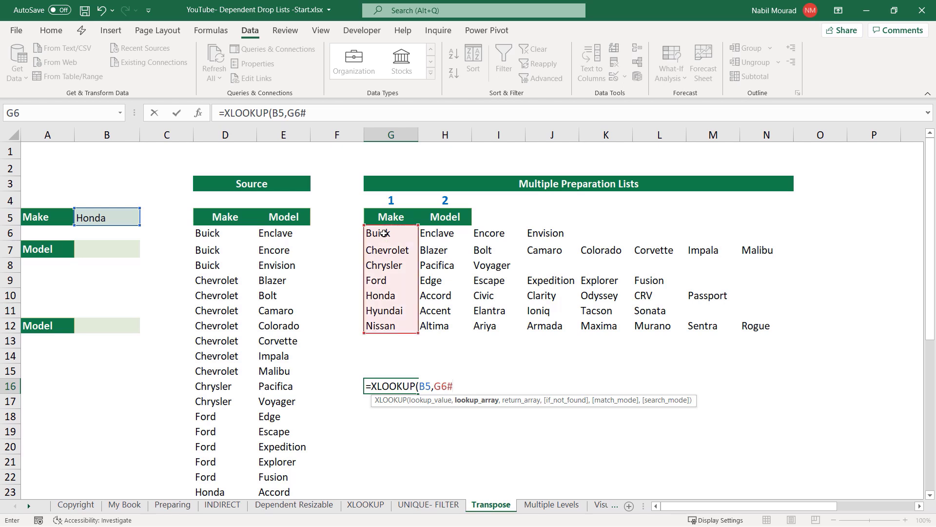
type(",")
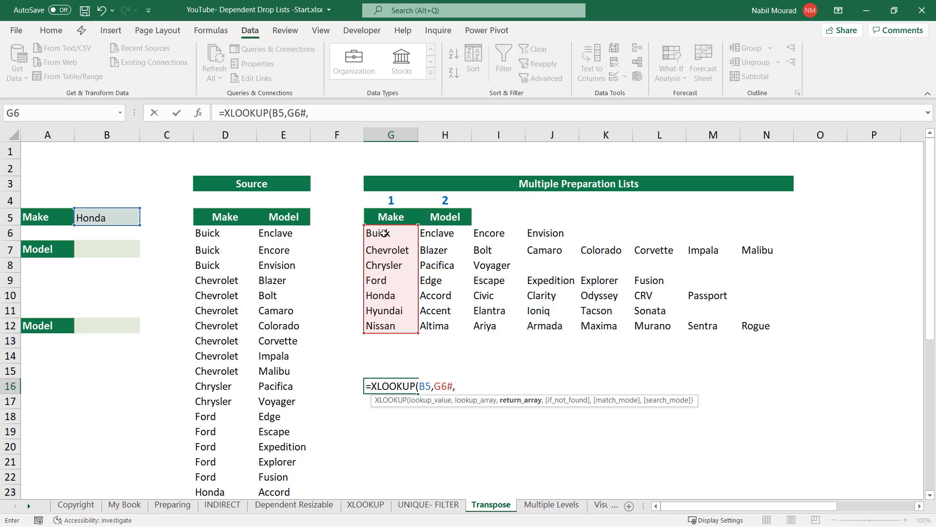
left_click_drag(443, 232, 446, 325)
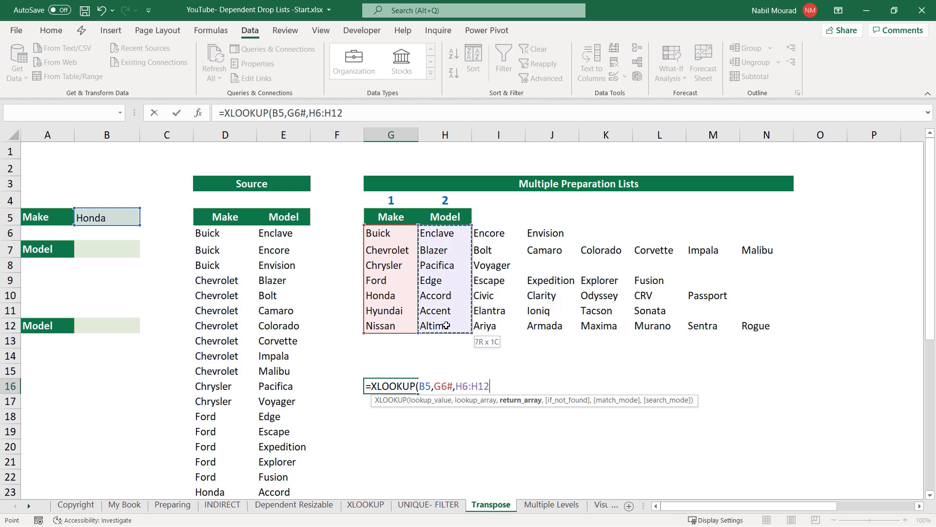
key("F4")
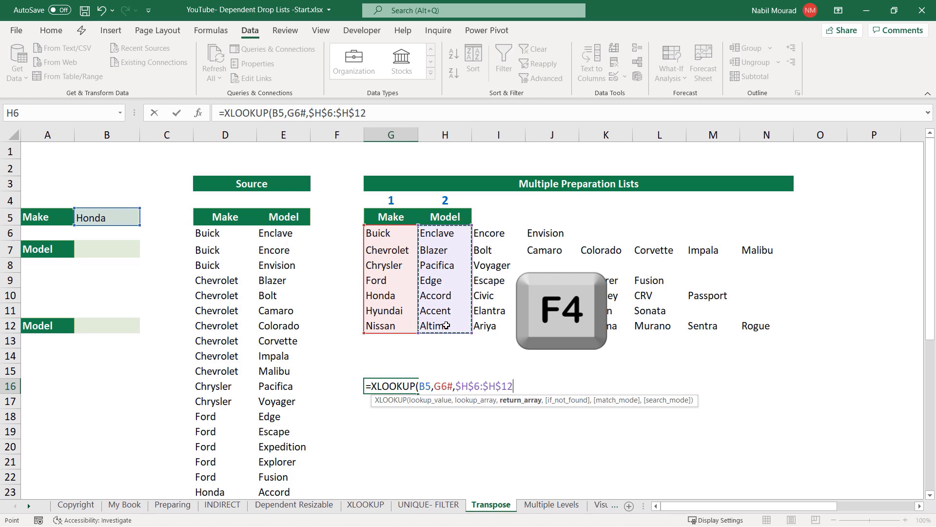
type(")")
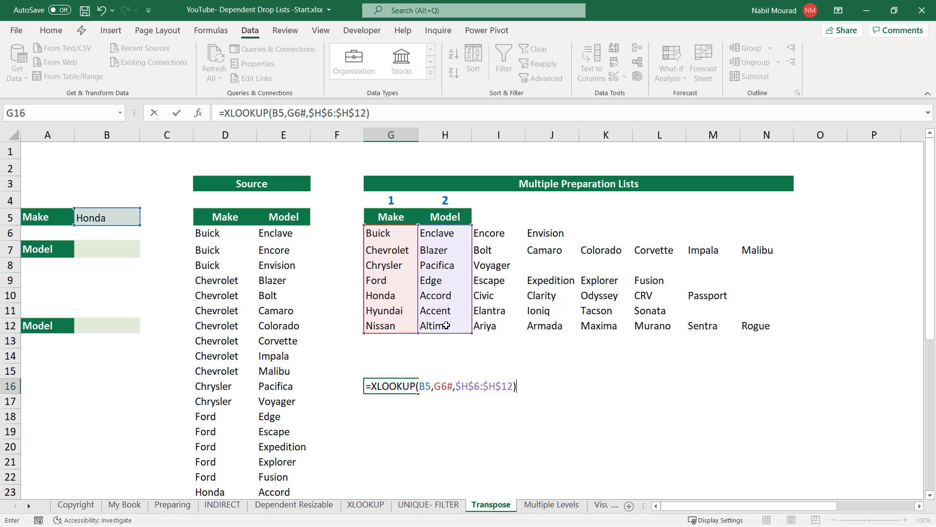
key("Return")
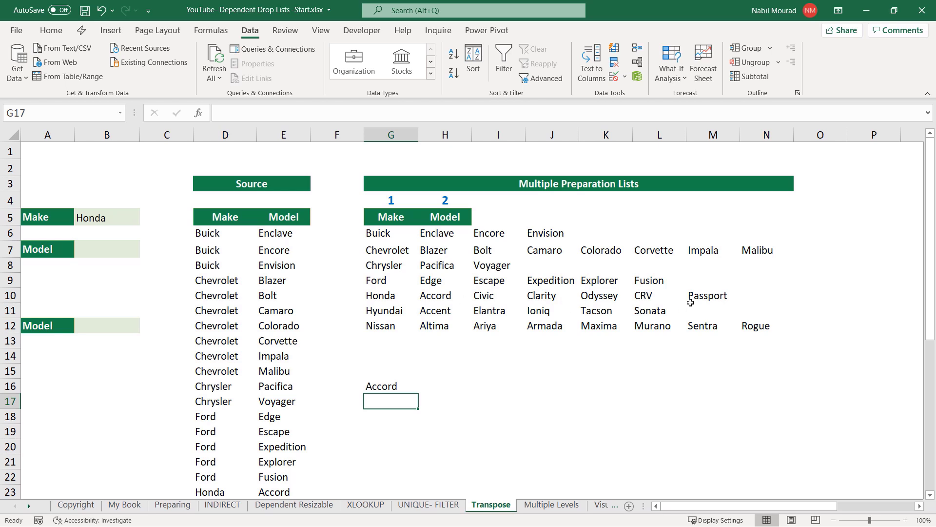
- Append the spill operator # to the XLOOKUP formula in G16 so it returns the make's whole model row
left_click(383, 390)
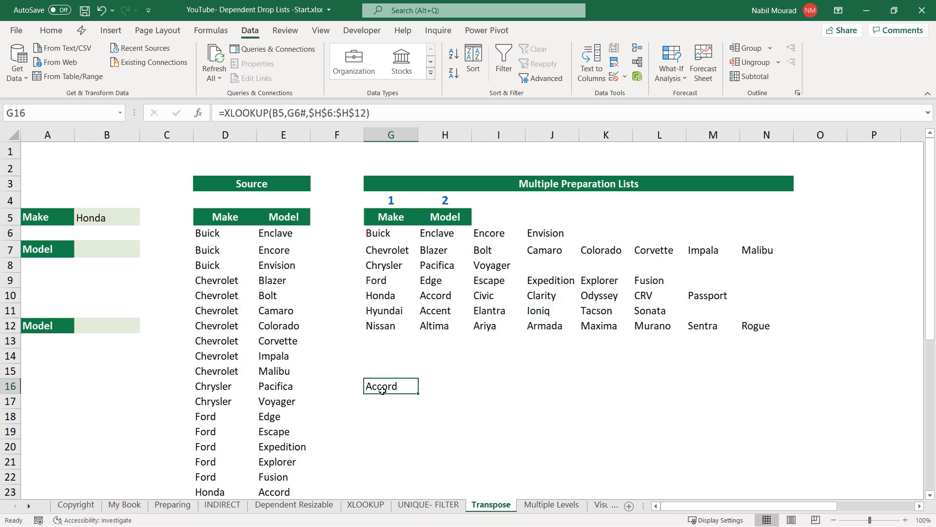
key("F2")
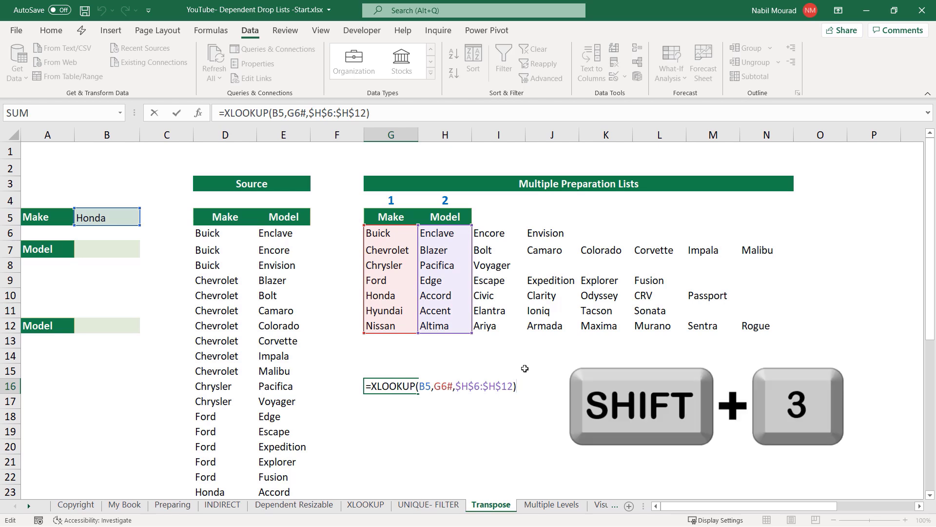
type("#")
key("Return")
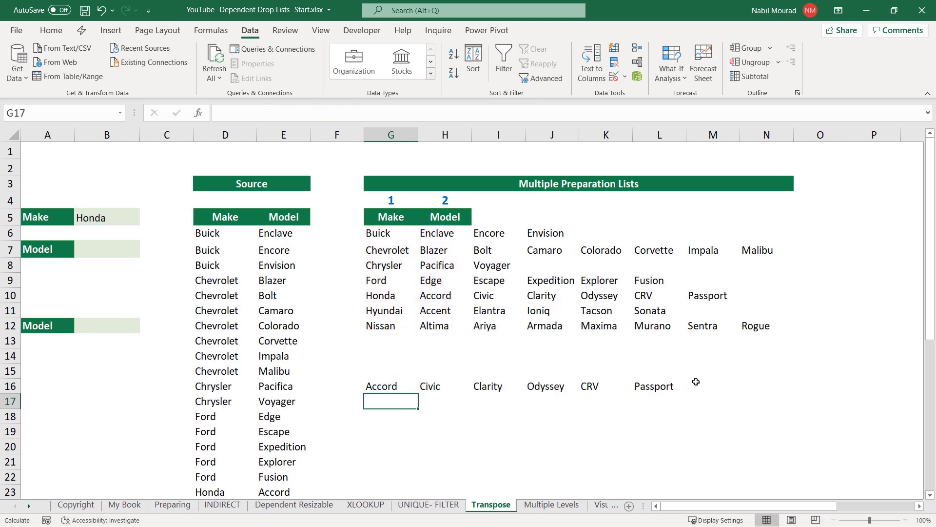
- Copy the text of the XLOOKUP formula in G16 and clear the cell
left_click(380, 385)
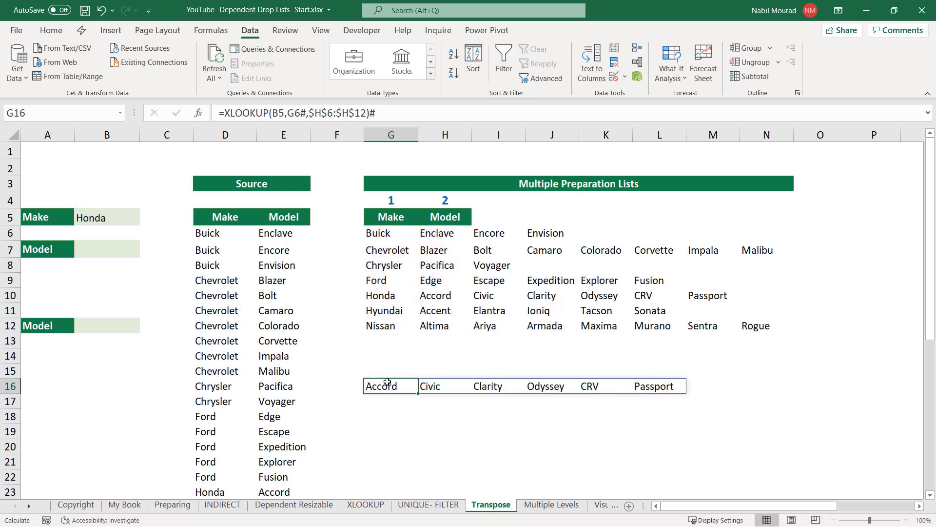
left_click_drag(399, 114, 199, 116)
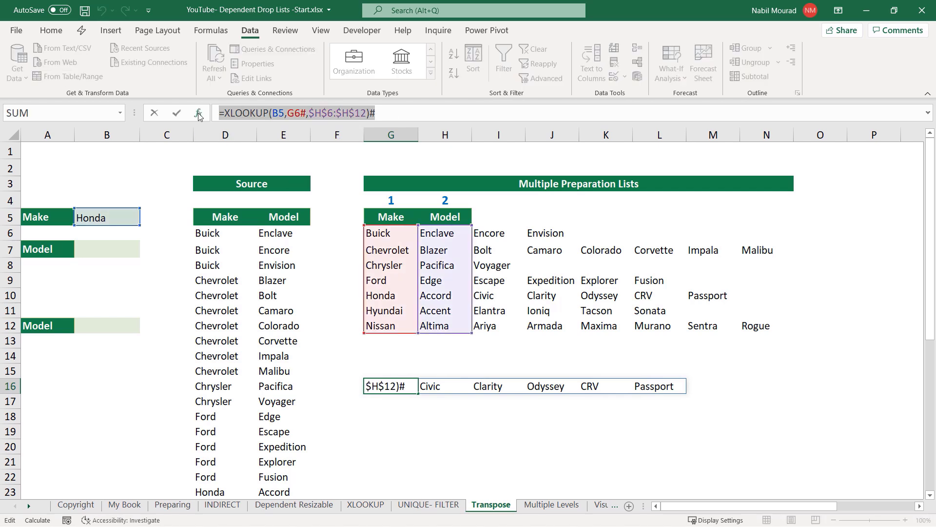
key("Escape")
key("Delete")
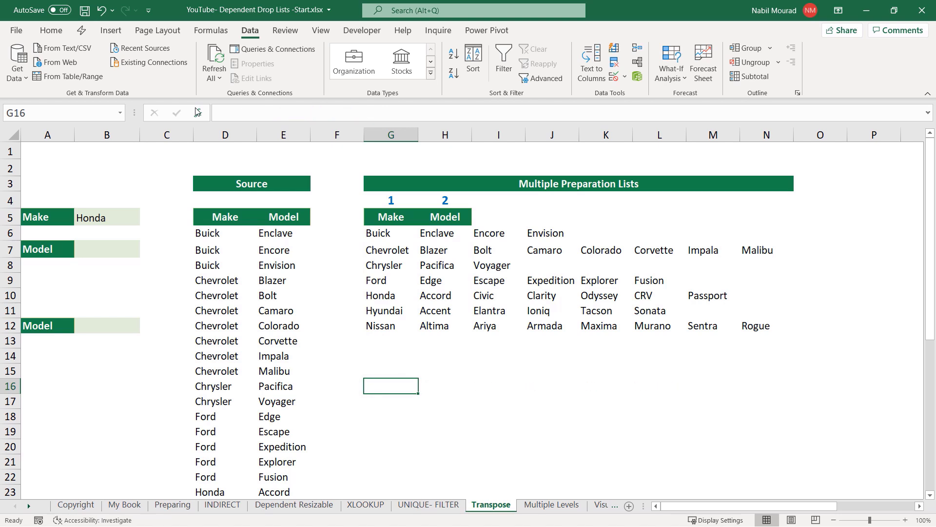
- Add list data validation to the Model cell B7 with source =XLOOKUP(B5,G6#,$H$6:$H$12)# and choose Odyssey from its drop-down list
left_click(109, 249)
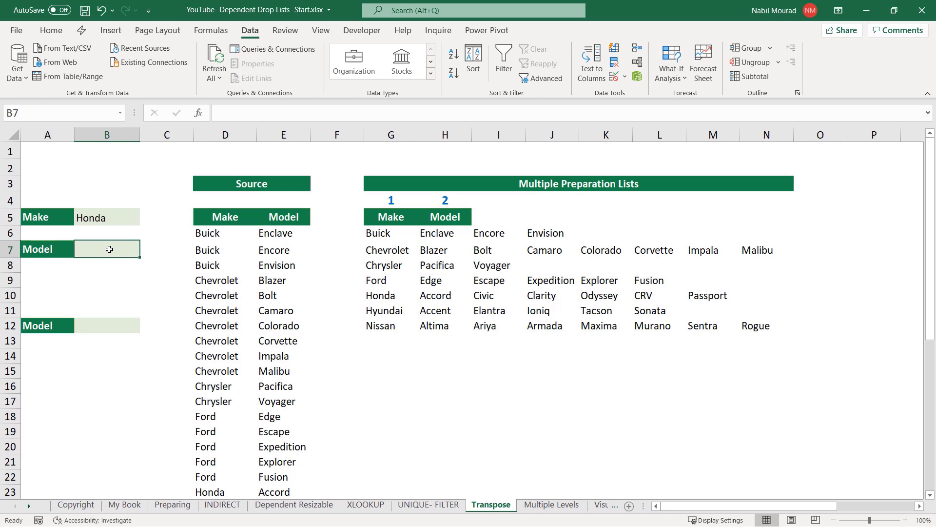
key("alt+a")
key("v")
key("v")
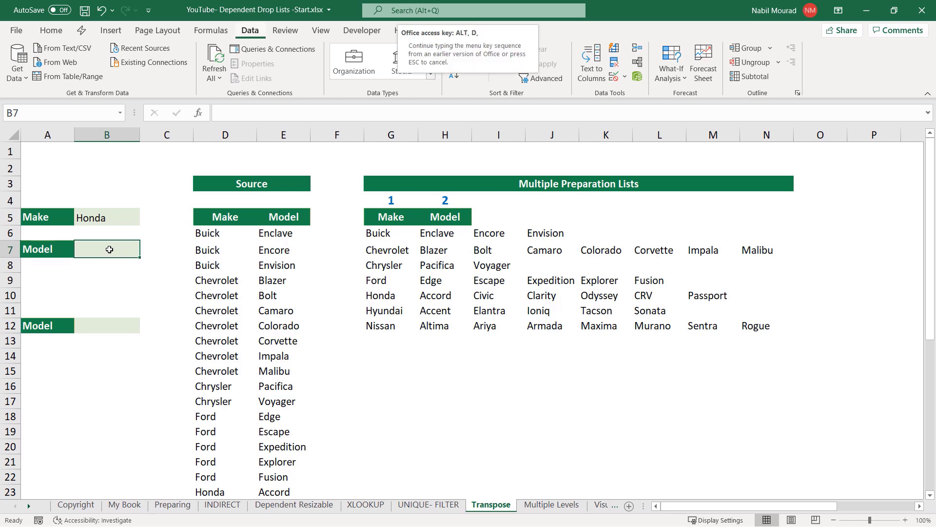
key("l")
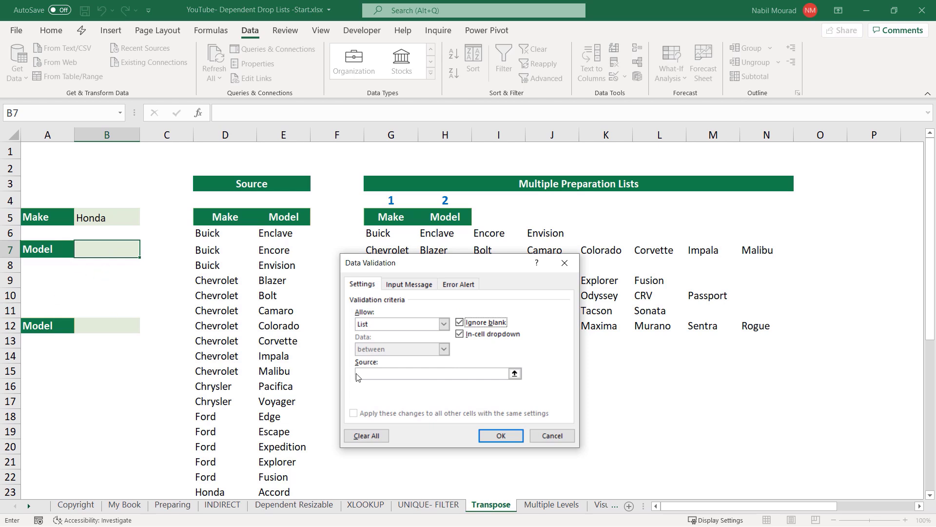
left_click(385, 373)
key("ctrl+v")
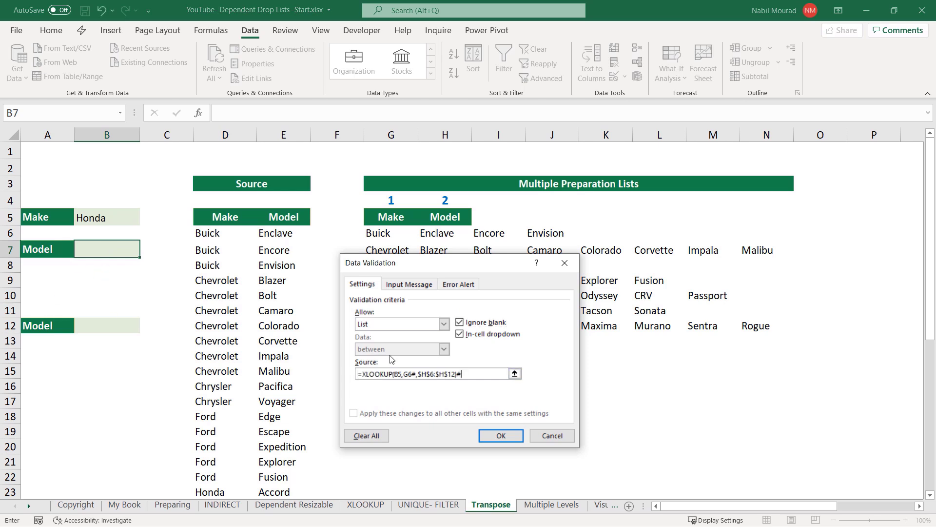
left_click(498, 436)
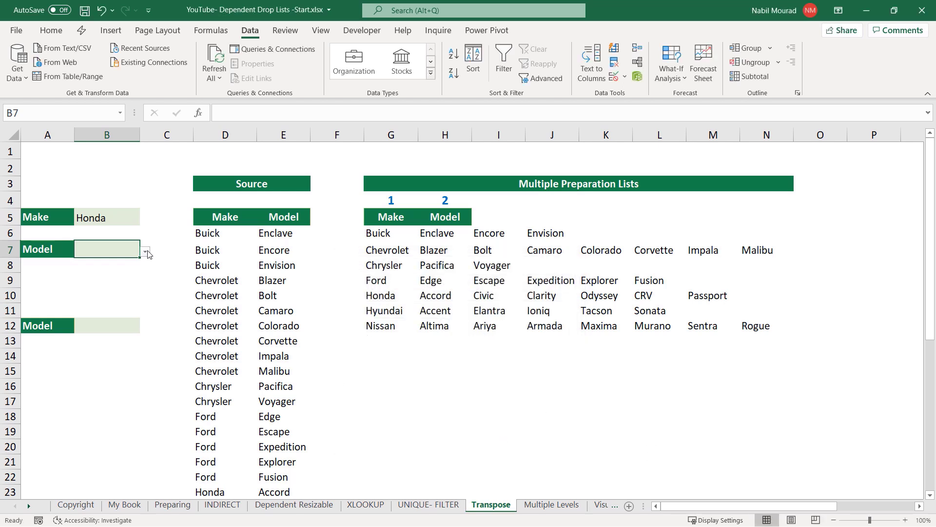
left_click(148, 251)
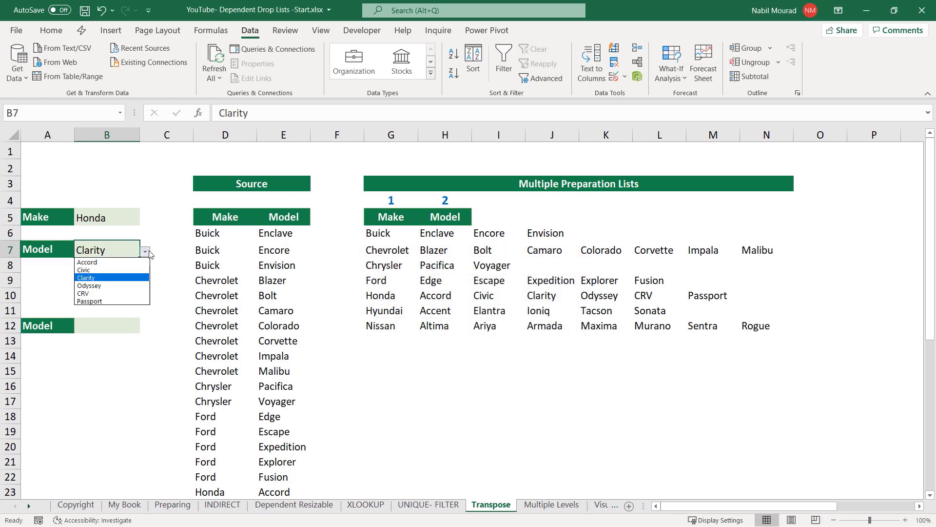
left_click(99, 289)
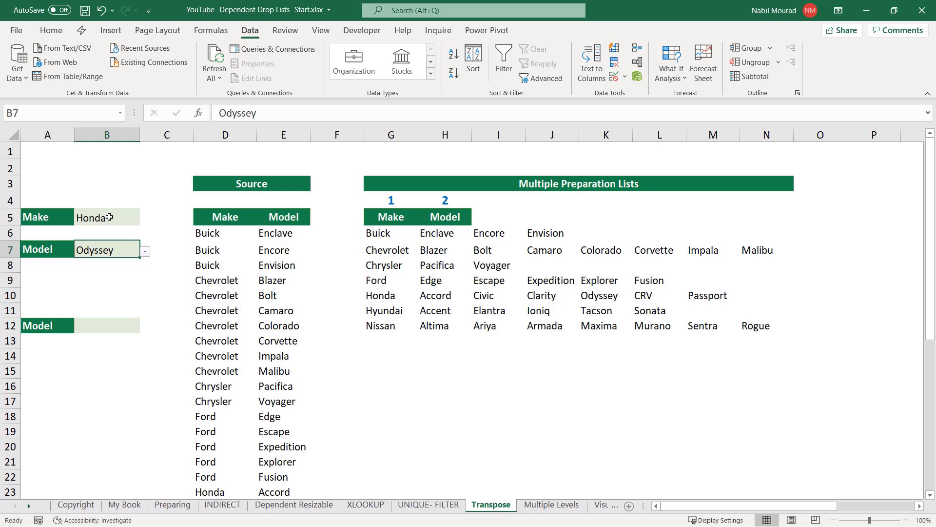
- Enter =IFS(B5="Buick",H6#,B5="Chevrolet",H7#,B5="Chrysler",H8#,B5="Ford",H9#,B5="Honda",H10#,B5="Hyundai",H11#,B5="Nissan",H12#) in cell G16
left_click(383, 236)
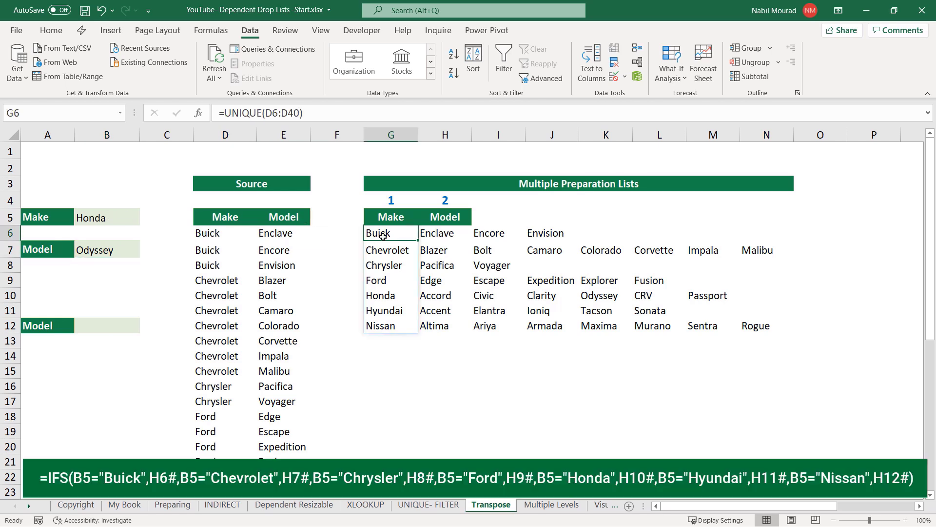
left_click(402, 251)
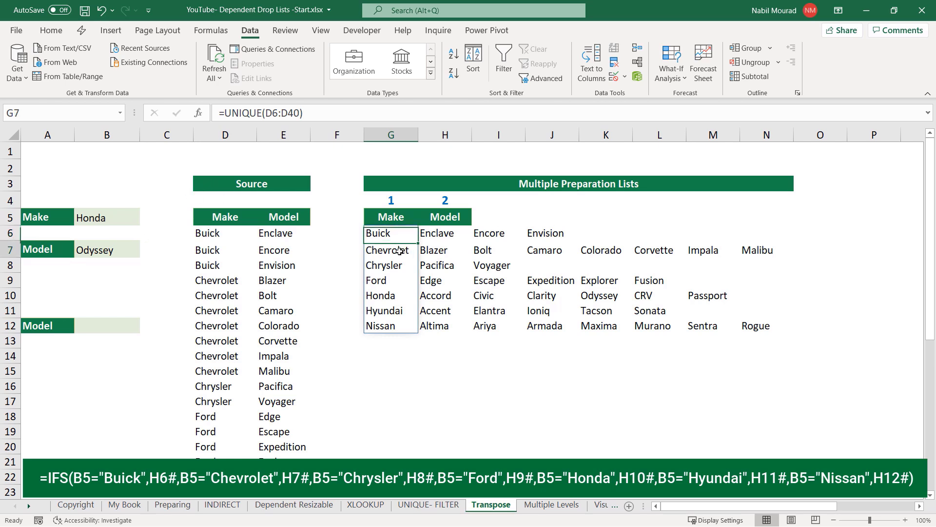
left_click(433, 253)
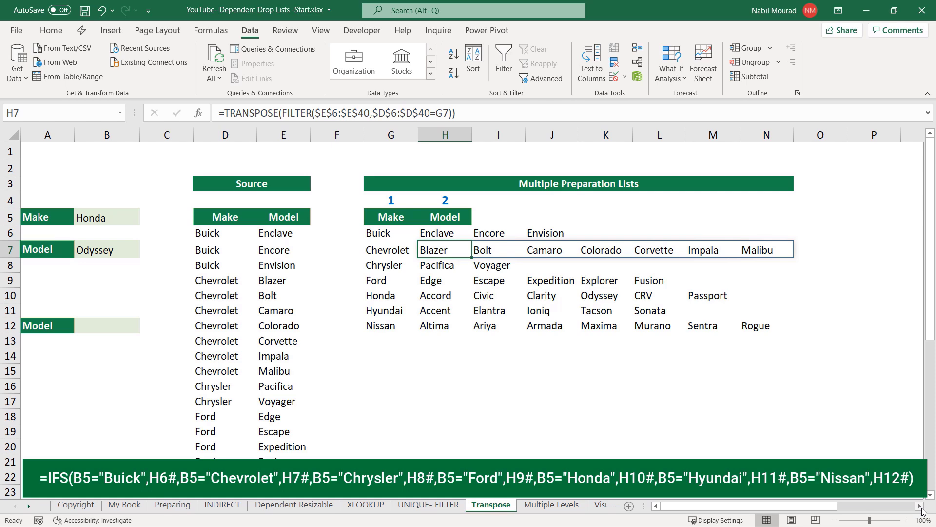
left_click(920, 506)
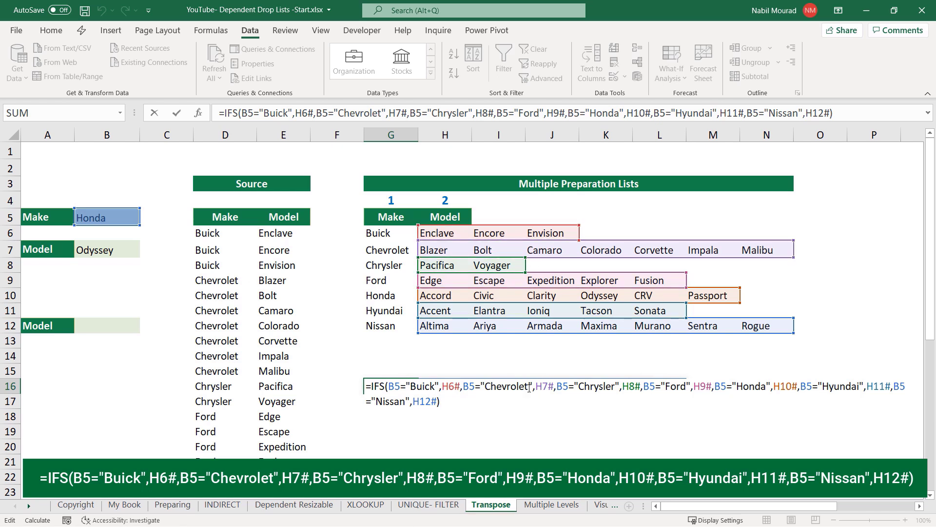
key("Return")
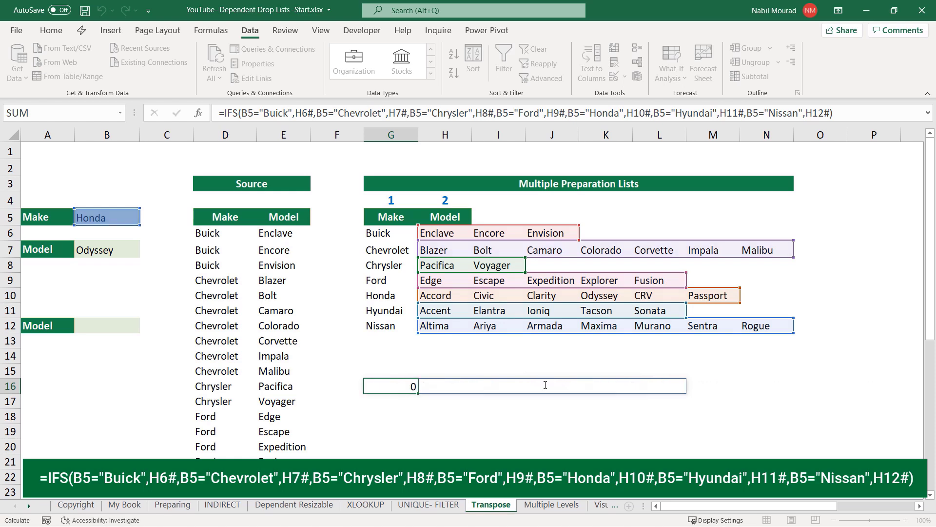
- Choose Nissan from the drop-down list in the Make cell B5 to test the IFS formula
left_click(111, 216)
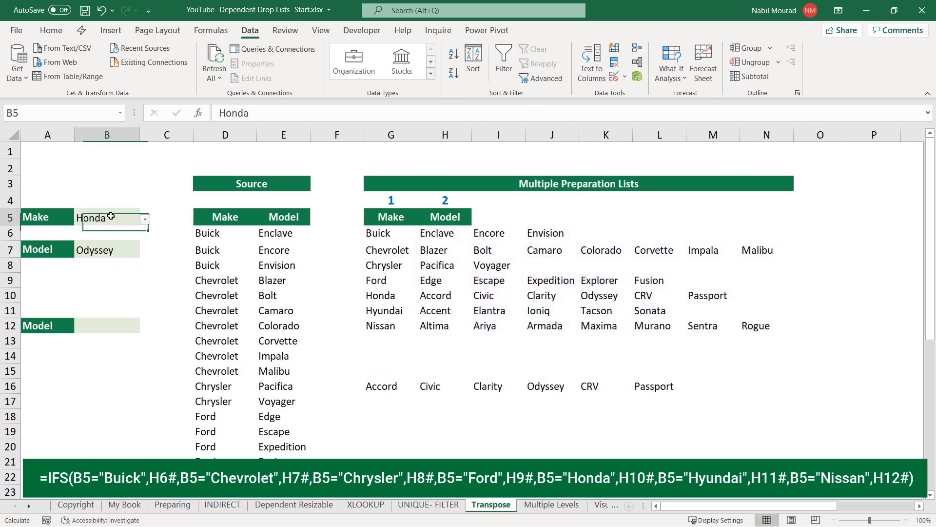
left_click(145, 220)
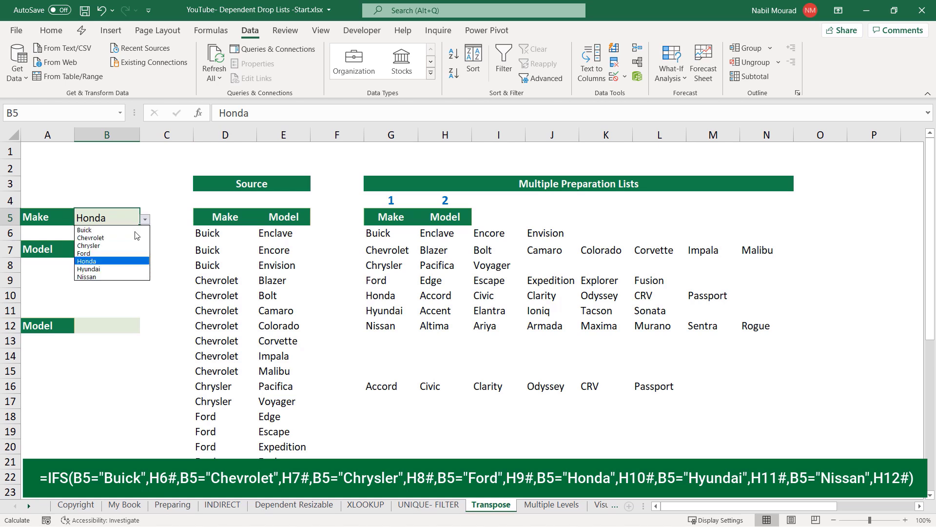
left_click(95, 277)
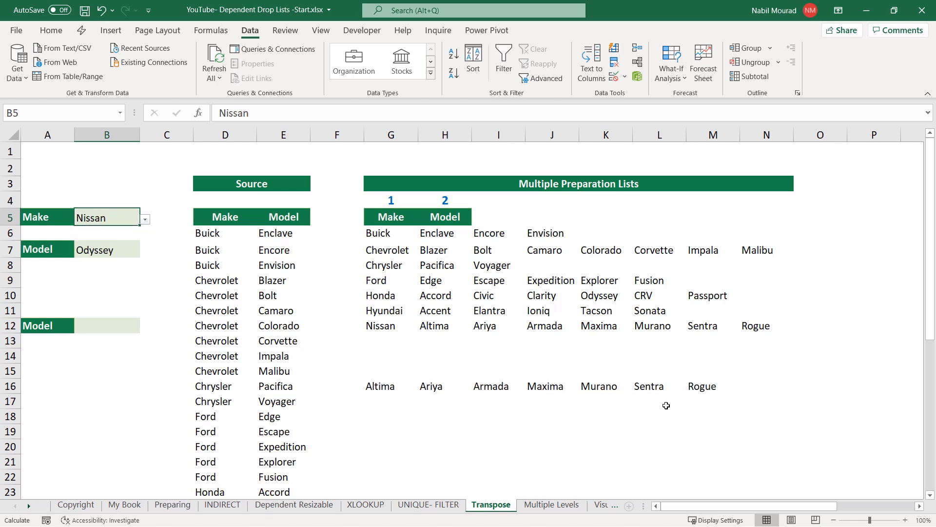
- Copy the text of the IFS formula in G16 and clear the cell
left_click(378, 386)
left_click_drag(849, 111, 218, 101)
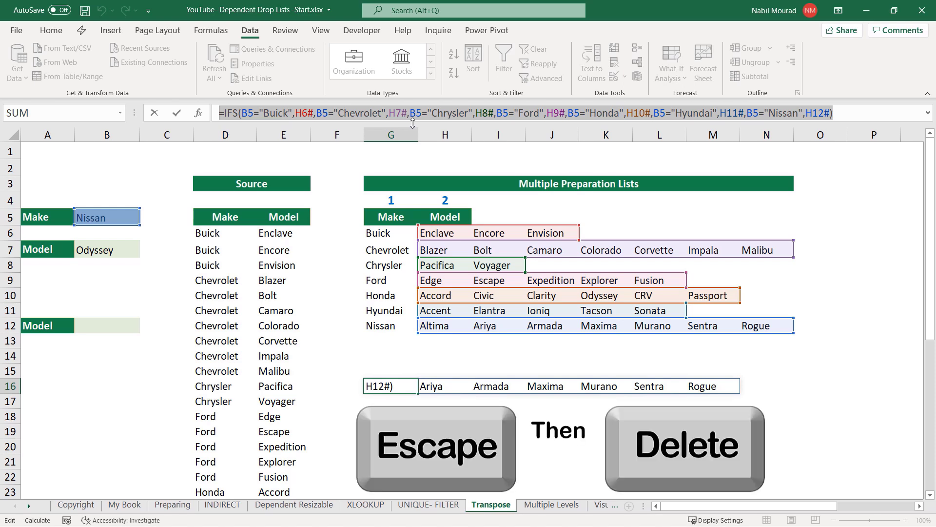
key("Escape")
key("Delete")
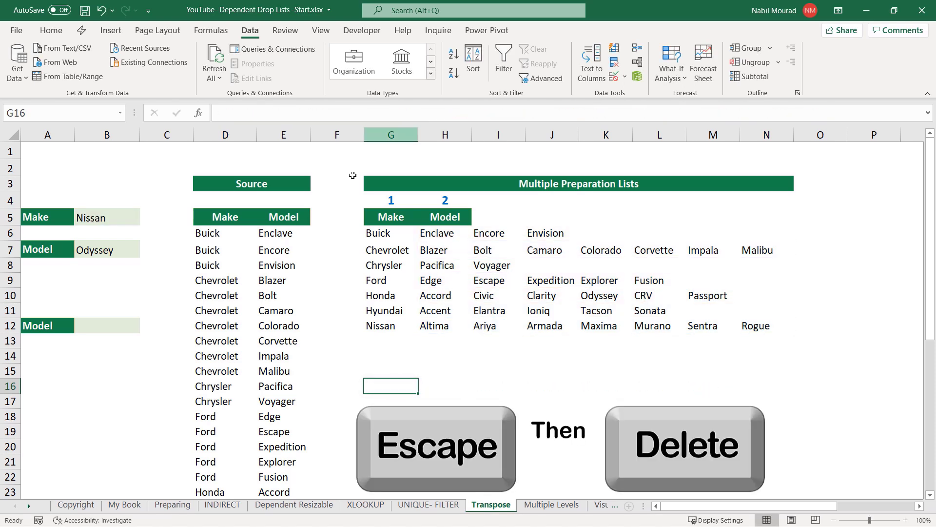
- Add list data validation to the second Model cell B12 with the copied IFS formula as source, and choose Maxima from its list
left_click(100, 321)
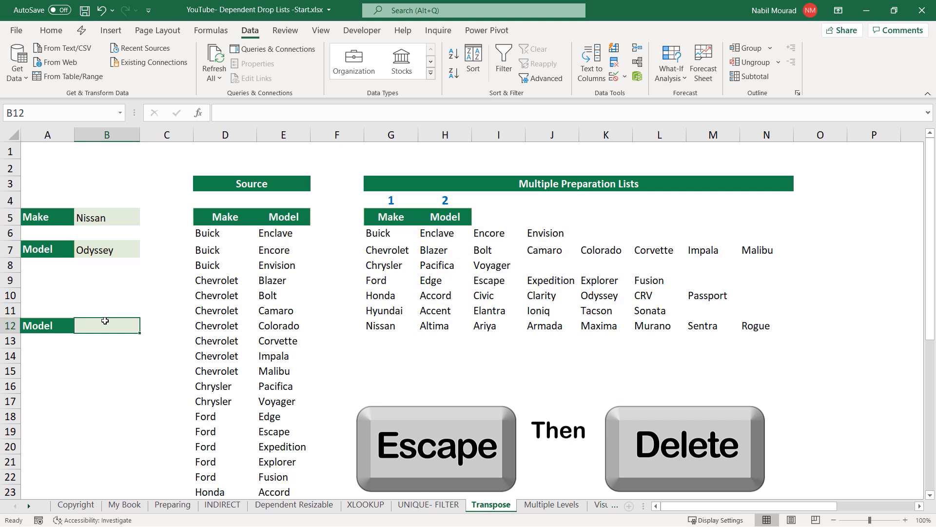
key("alt+d")
key("l")
key("alt+Down")
key("l")
key("Tab")
key("ctrl+v")
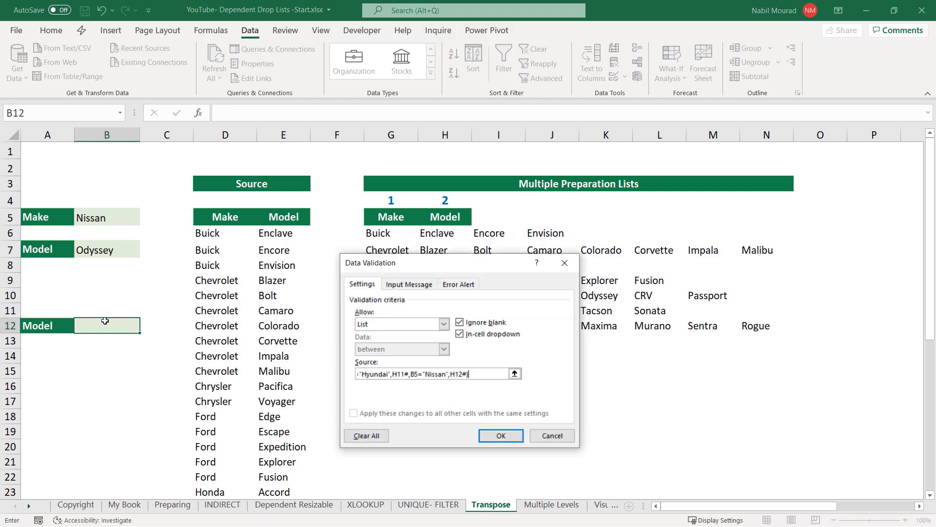
left_click(498, 435)
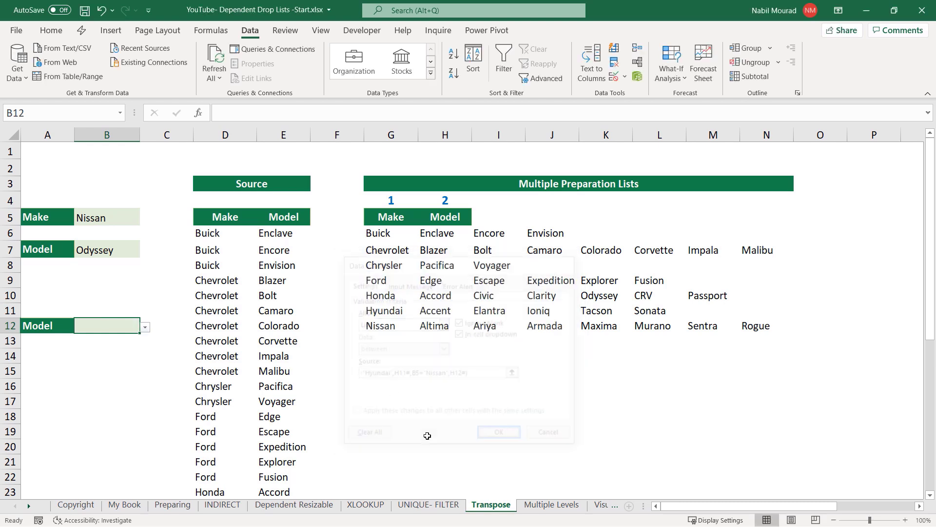
left_click(145, 327)
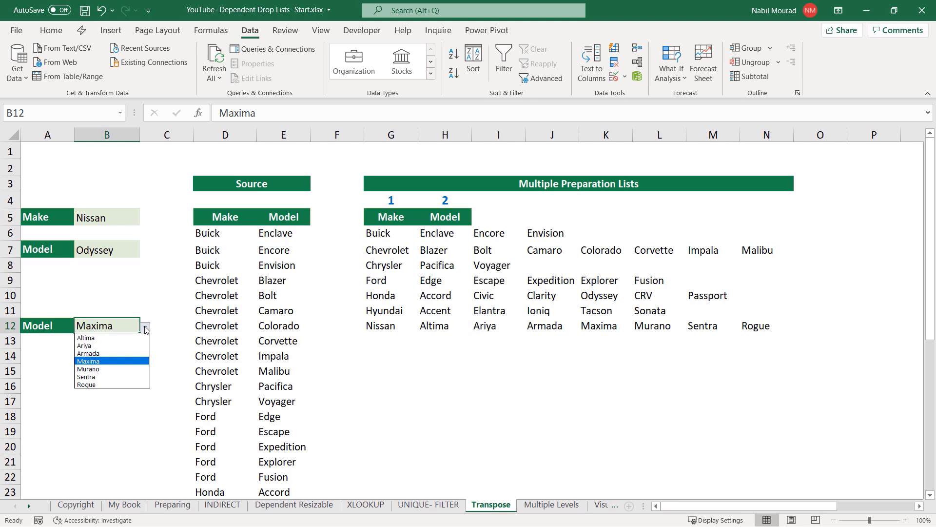
left_click(145, 330)
- Choose Ford in the Make cell B5 and Escape in the Model cell B7
left_click(113, 220)
left_click(146, 221)
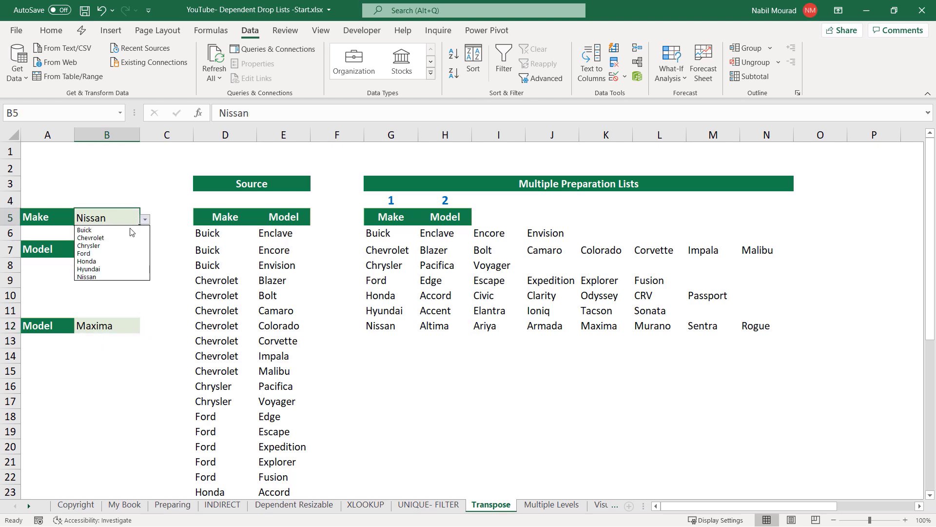
left_click(100, 253)
left_click(114, 255)
left_click(145, 252)
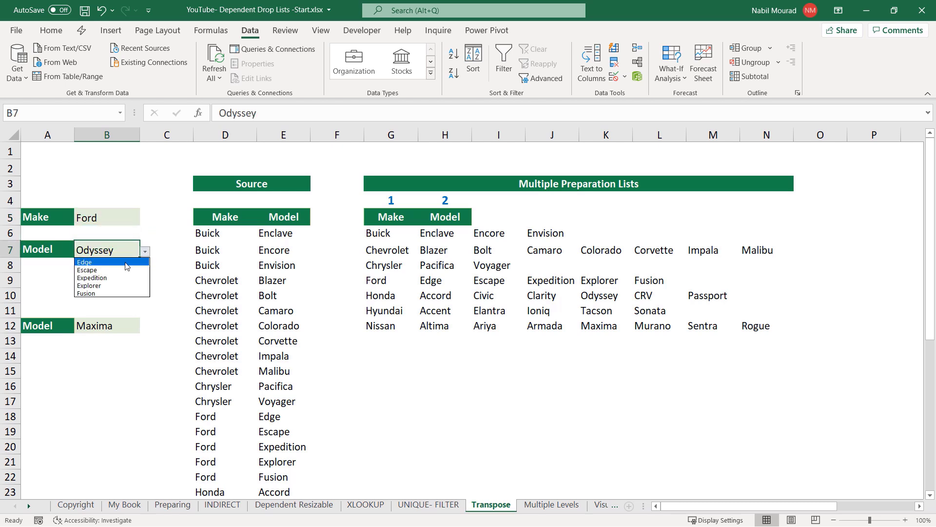
left_click(100, 270)
- Choose Escape from the drop-down list in the second Model cell B12
left_click(112, 326)
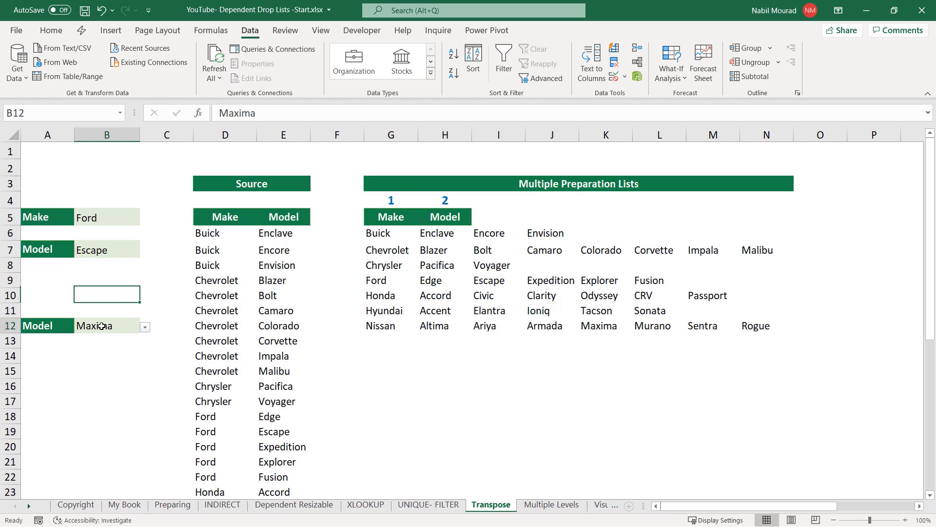
left_click(146, 329)
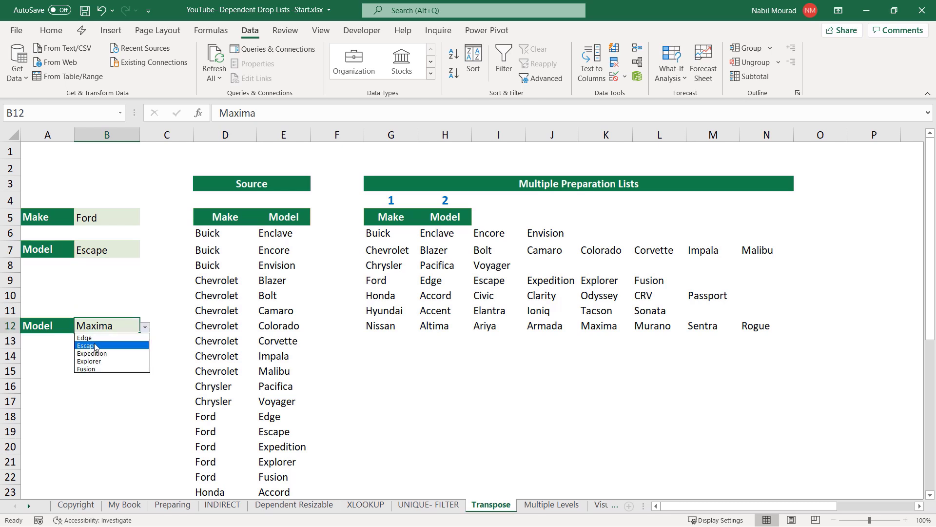
left_click(97, 346)
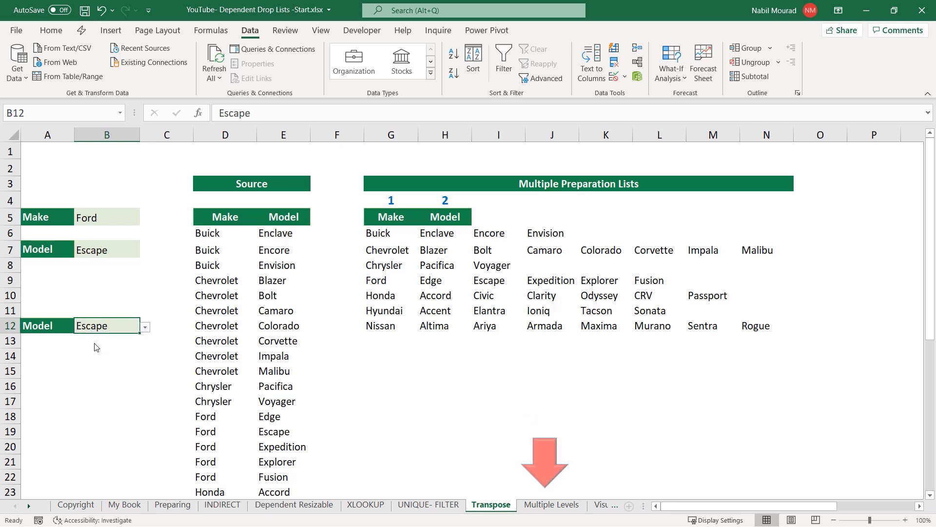
- On the Multiple Levels sheet, enter =UNIQUE(J3:J274) in G4 under the Floor preparation heading
left_click(551, 505)
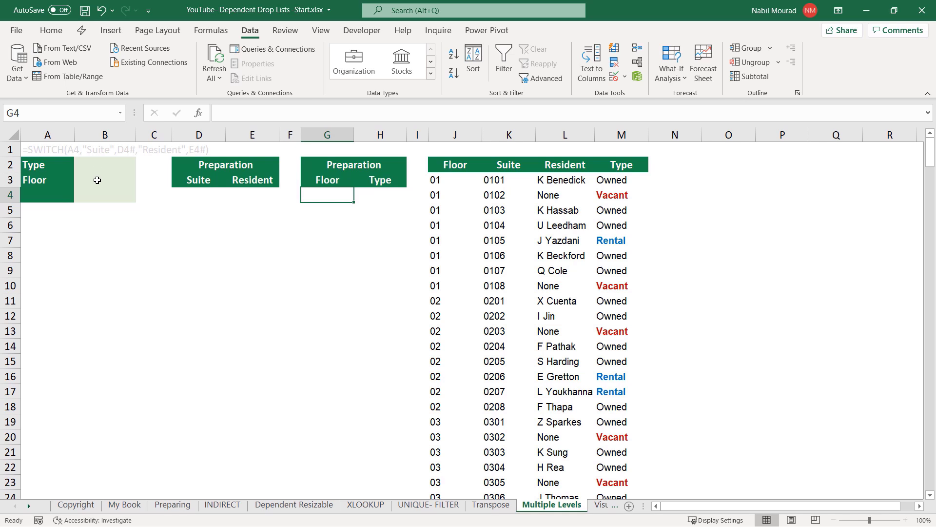
left_click(33, 192)
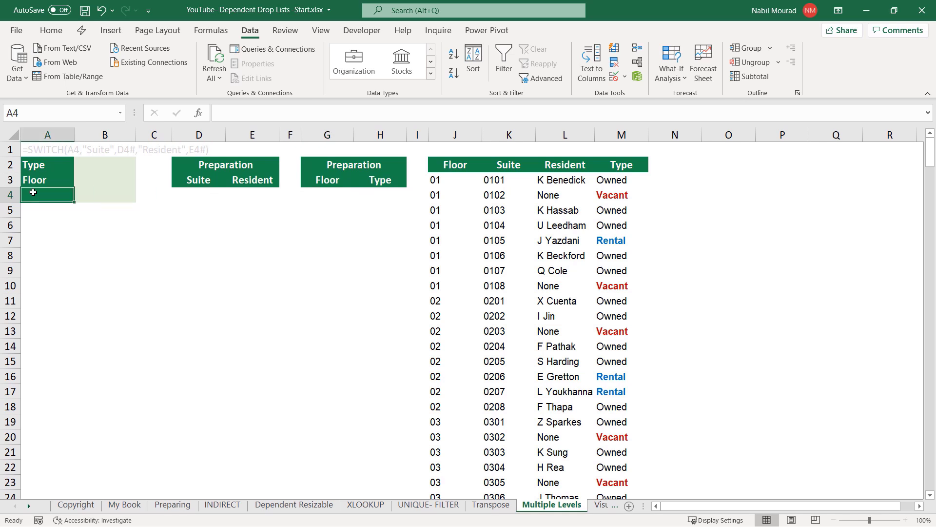
left_click(105, 194)
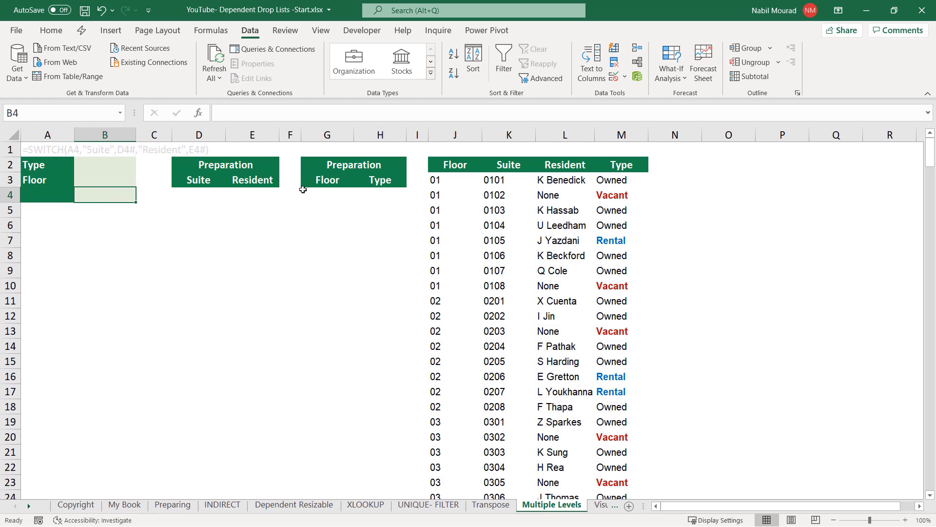
left_click(327, 195)
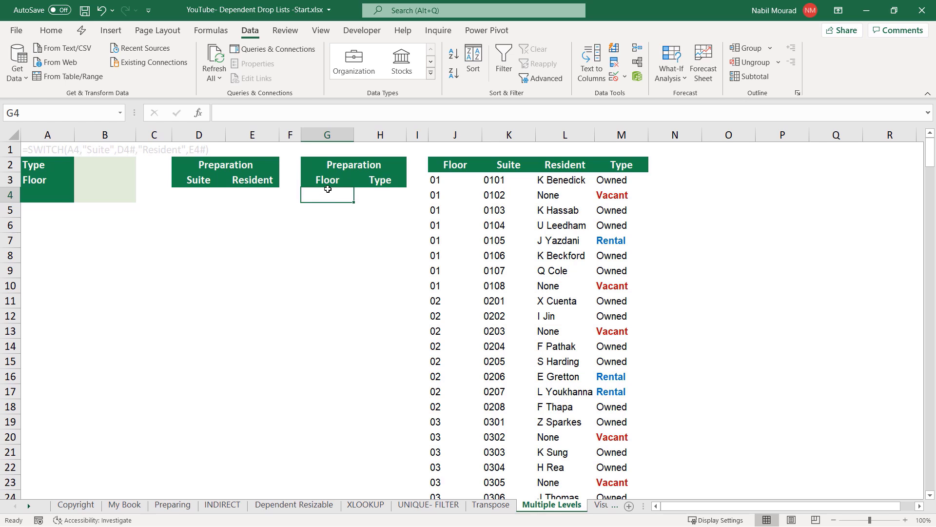
type("=uniq")
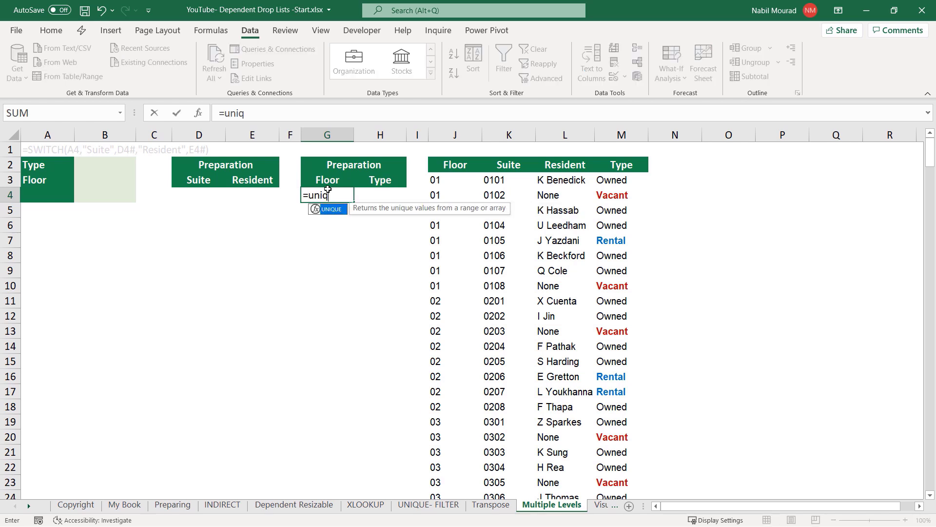
key("Tab")
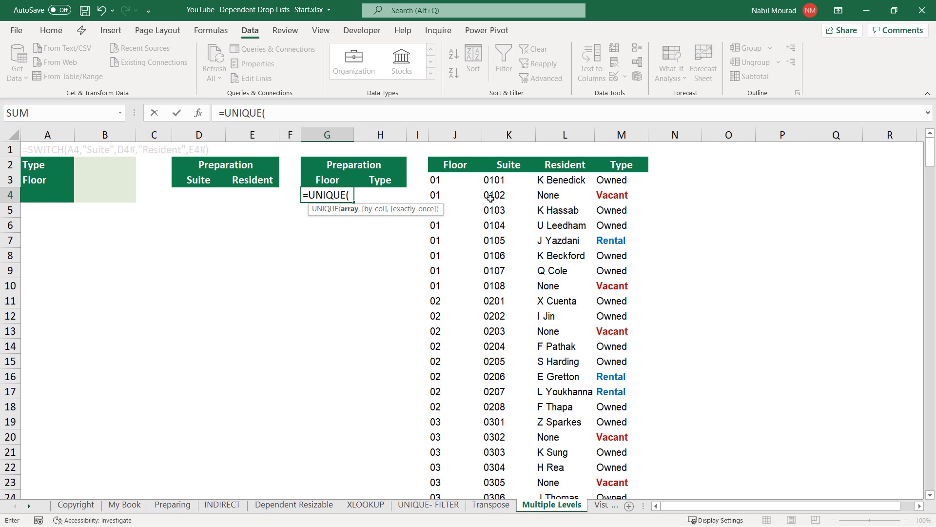
left_click(446, 180)
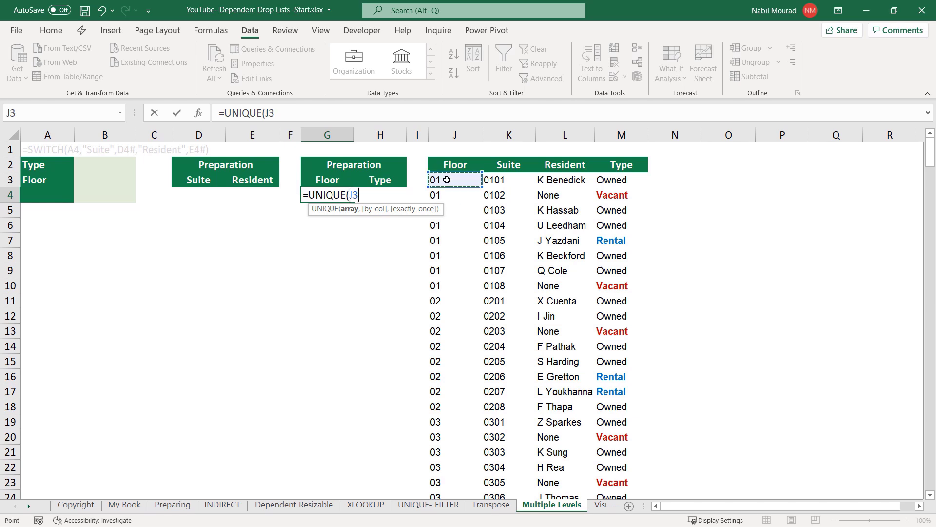
key("ctrl+shift+Down")
key("ctrl+BackSpace")
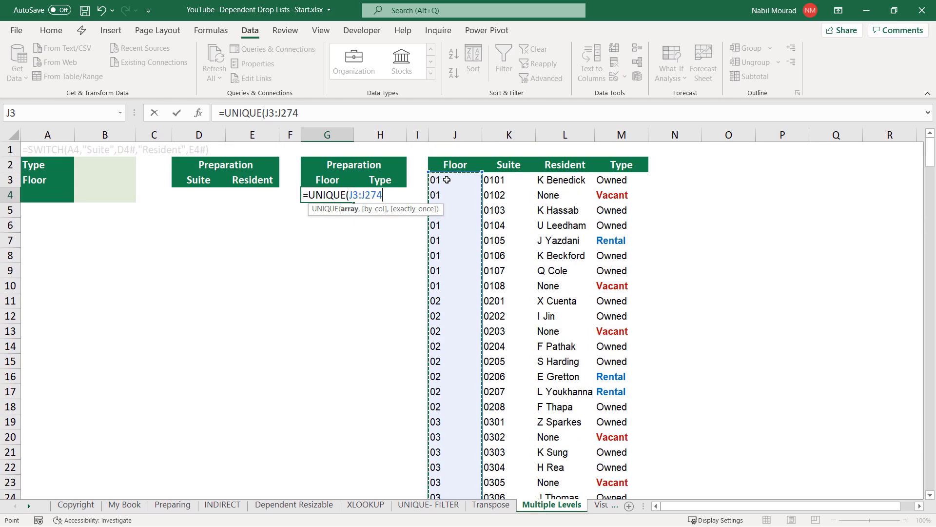
type(")")
key("Return")
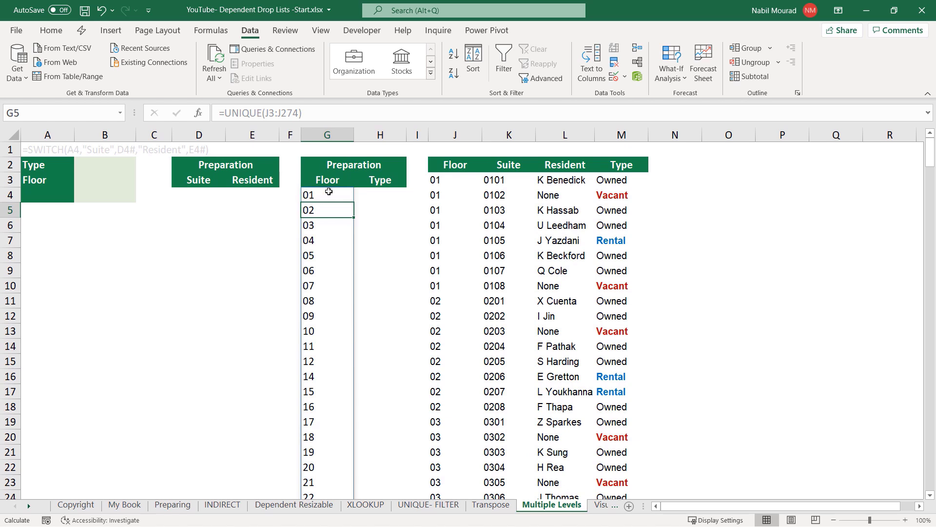
- Fill the UNIQUE formula from G4 into H4 and move its range to the Type column, giving =UNIQUE(M3:M274)
left_click(328, 195)
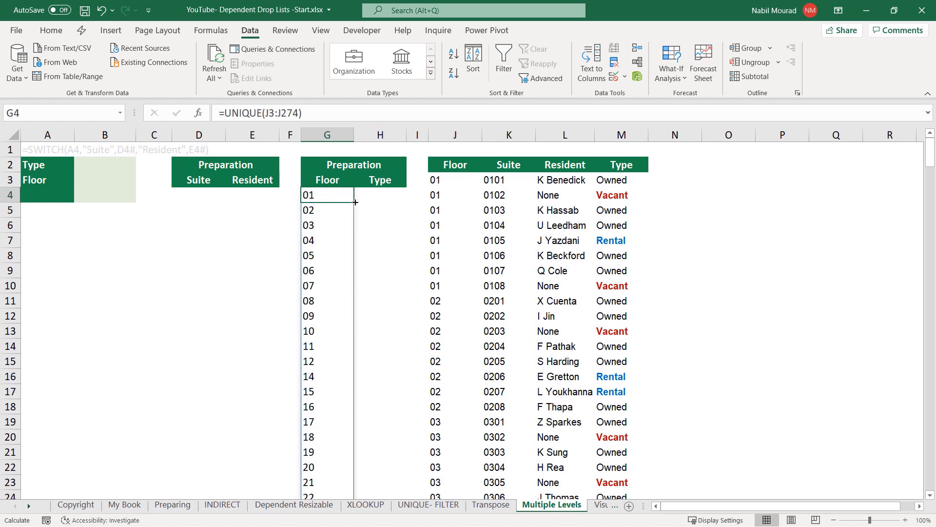
mouse_move(355, 202)
left_mouse_down()
mouse_move(378, 203)
mouse_move(369, 214)
left_mouse_up()
left_click(380, 195)
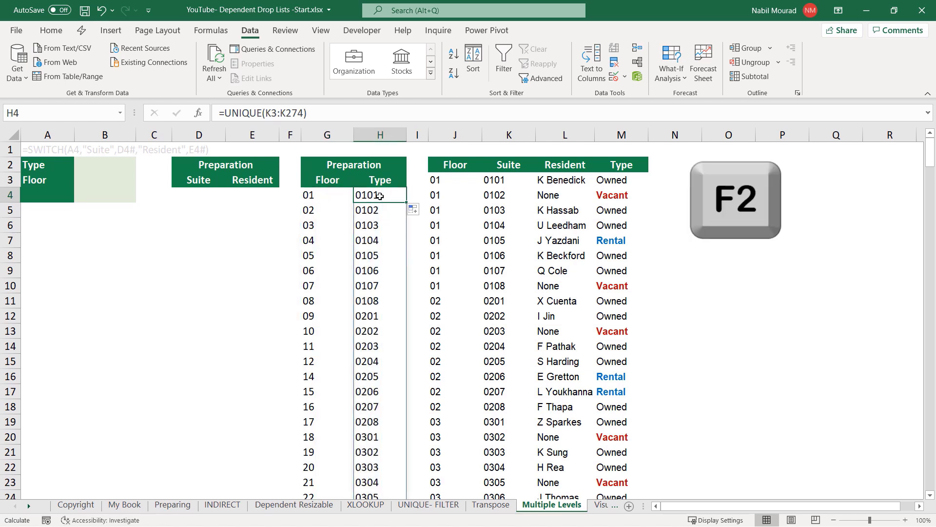
key("F2")
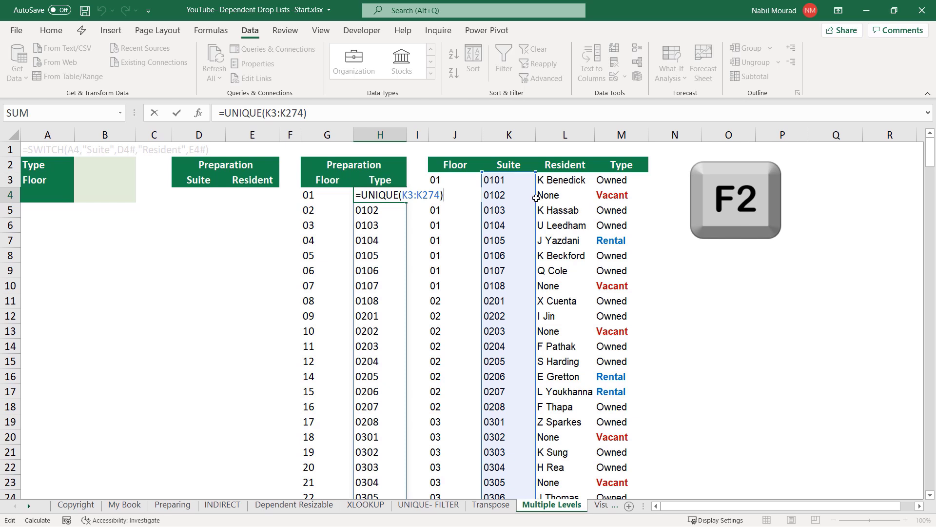
left_click_drag(536, 201, 613, 201)
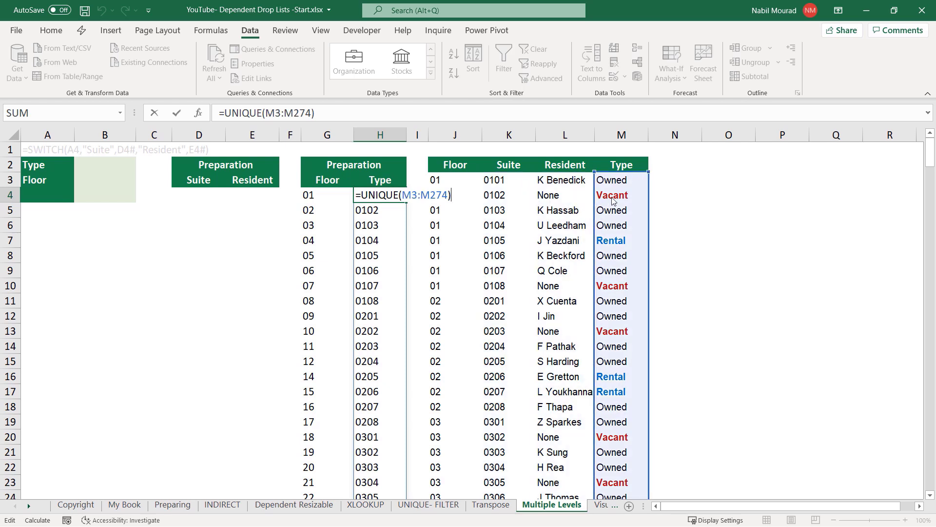
left_click_drag(613, 201, 613, 201)
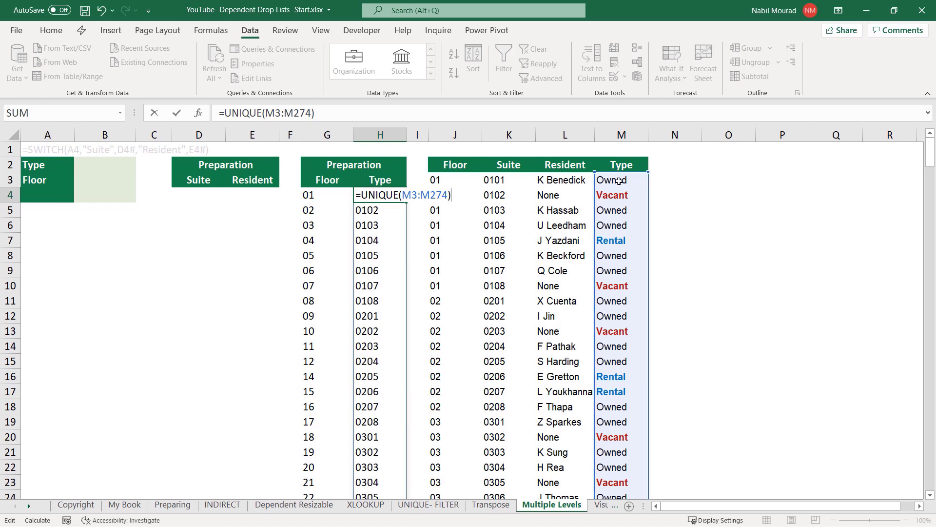
key("Return")
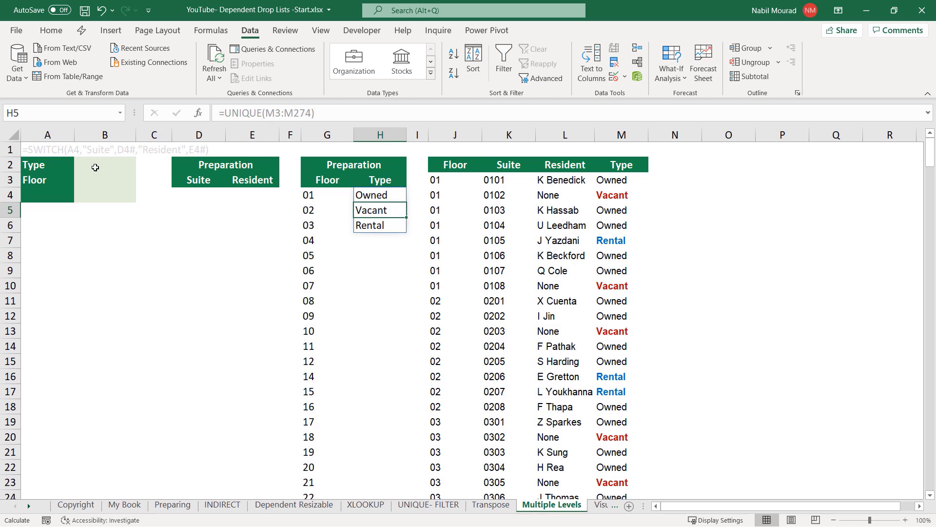
- Add list data validation to the Type cell B2 with source =$H$4# and choose Owned from its drop-down list
left_click(95, 167)
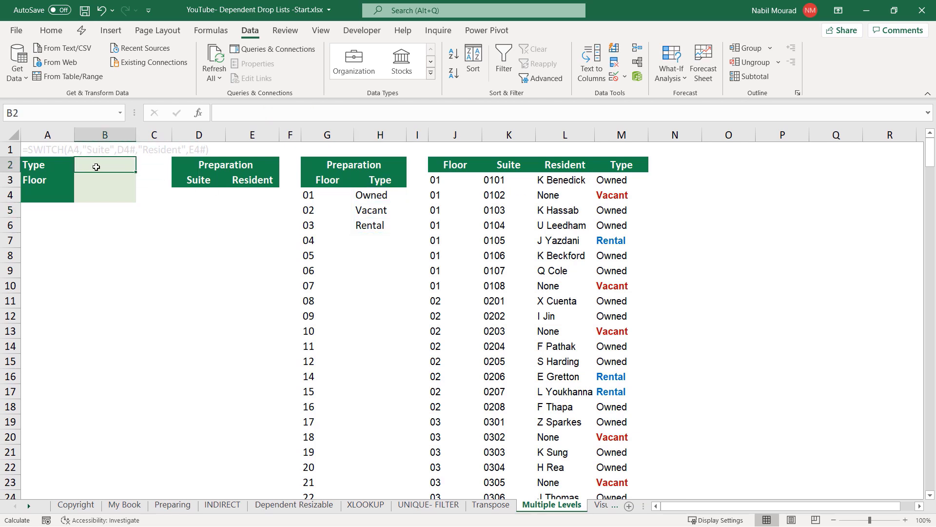
key("alt+d")
key("l")
key("Tab")
key("l")
key("Tab")
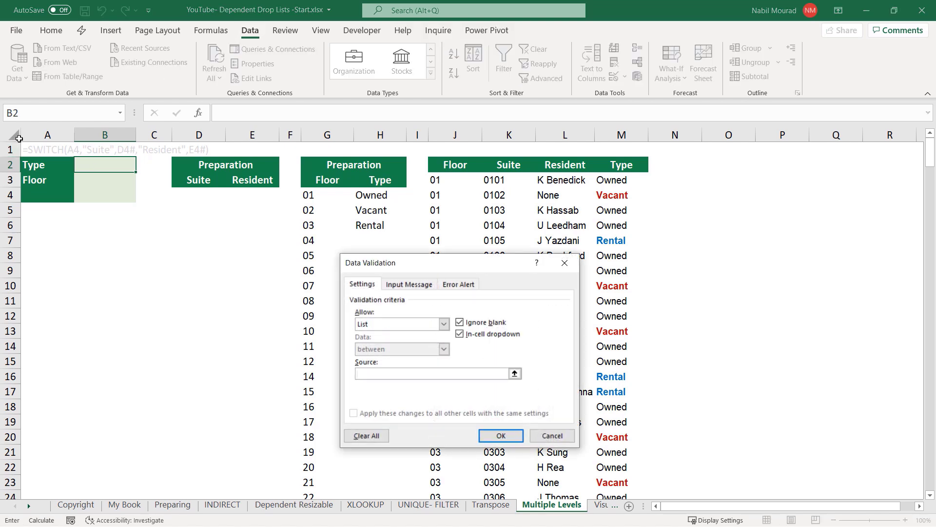
left_click(364, 191)
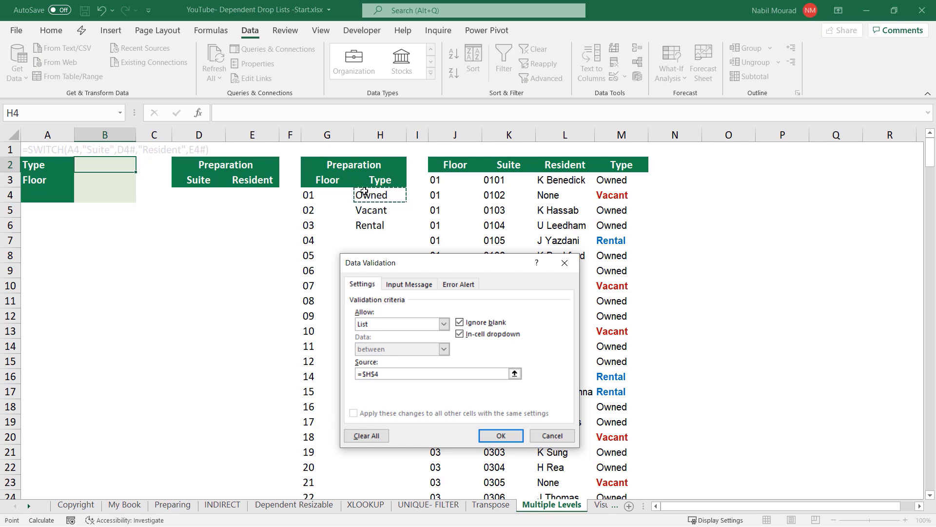
type("#")
key("Return")
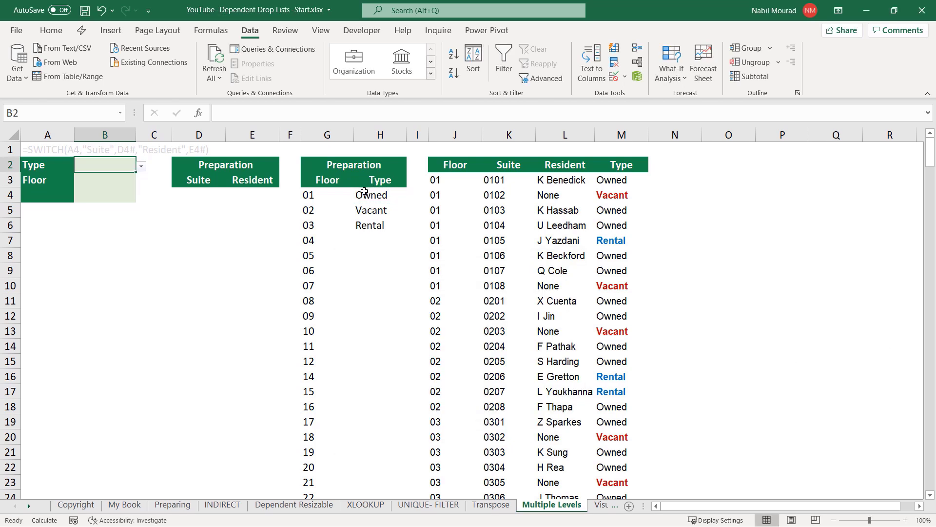
left_click(141, 167)
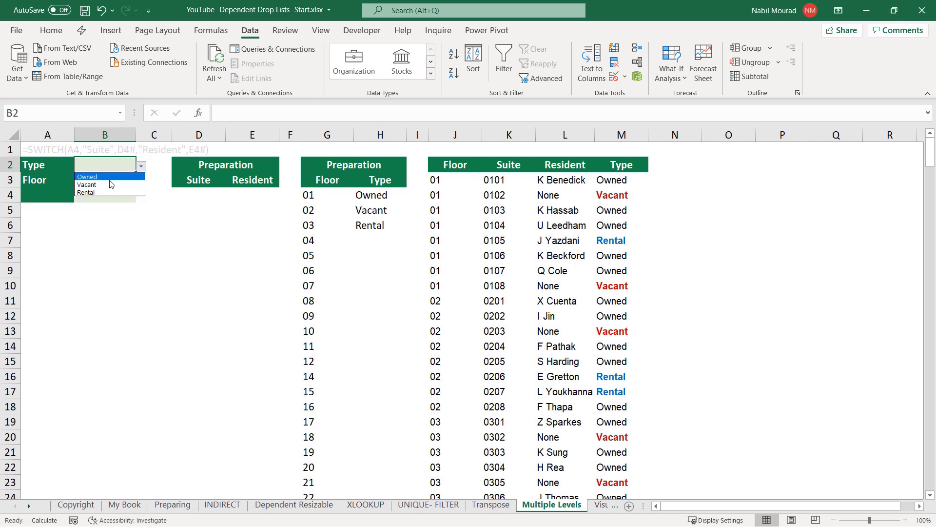
left_click(102, 177)
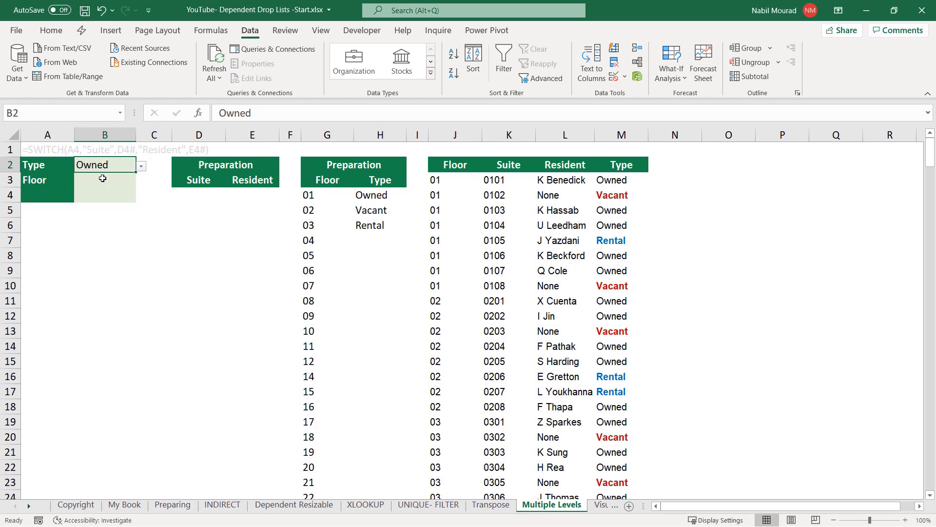
- Add list data validation to the Floor cell B3 with source =$G$4# and choose 05 from its drop-down list
left_click(102, 178)
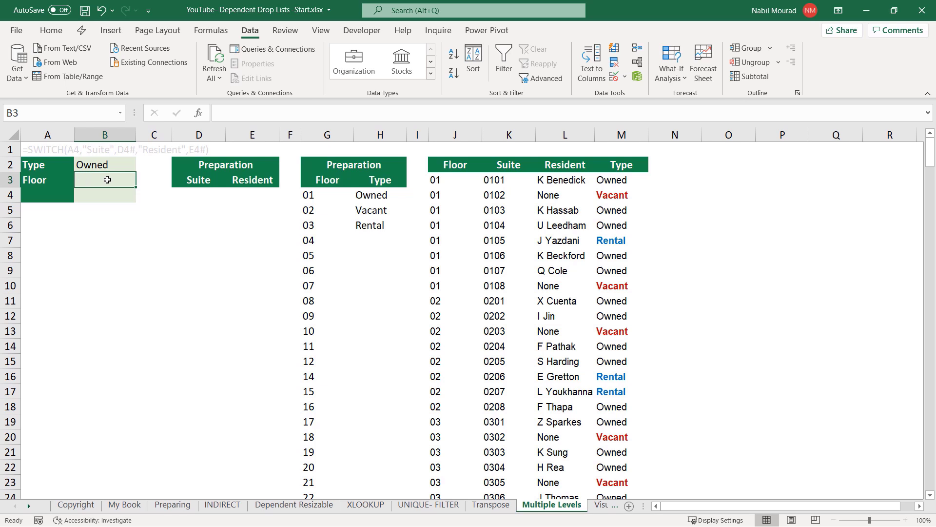
key("alt+d")
key("l")
key("l")
key("Tab")
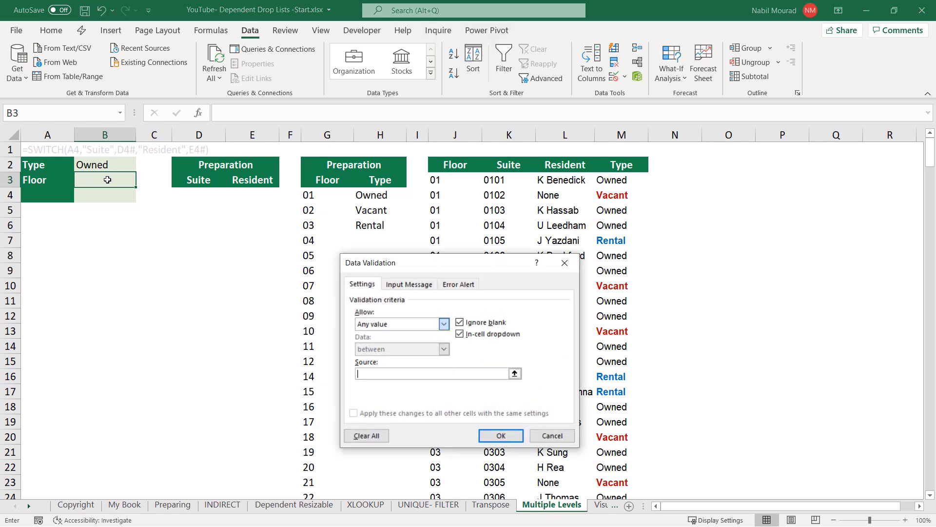
left_click(308, 195)
type("#")
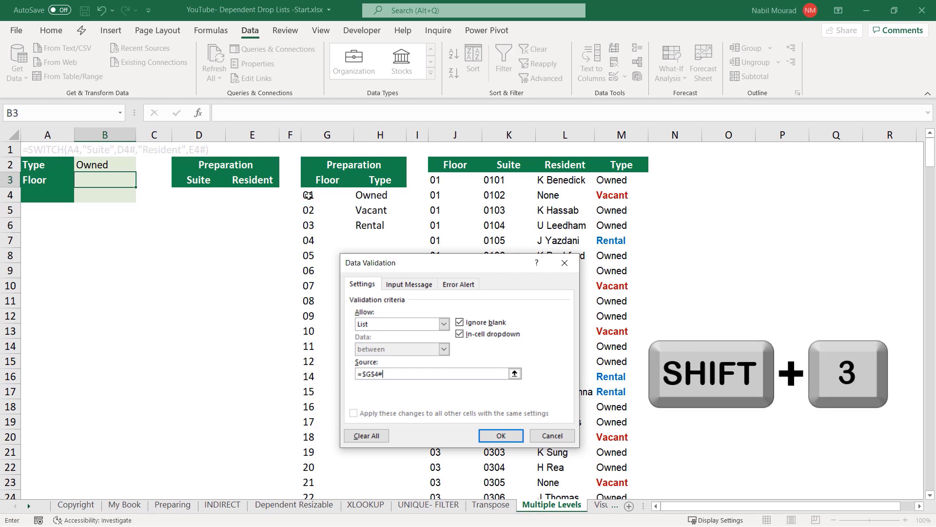
key("Return")
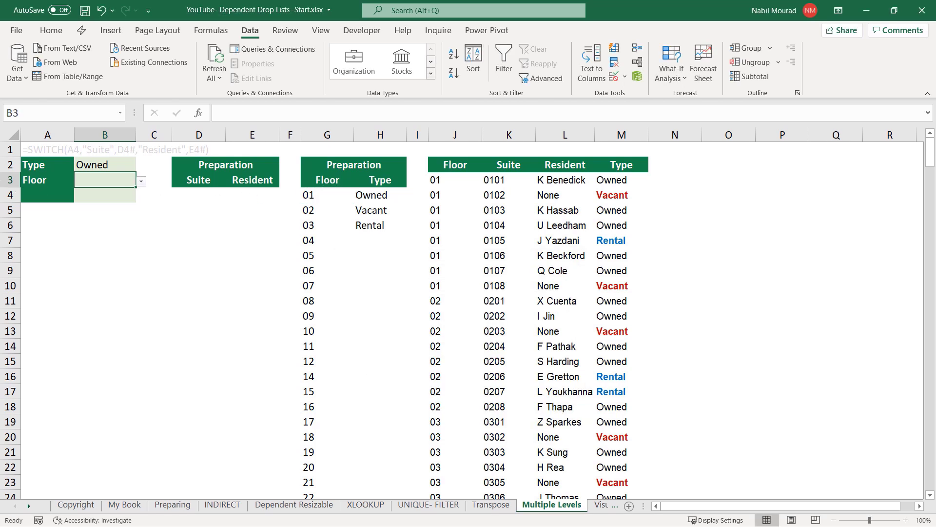
left_click(141, 182)
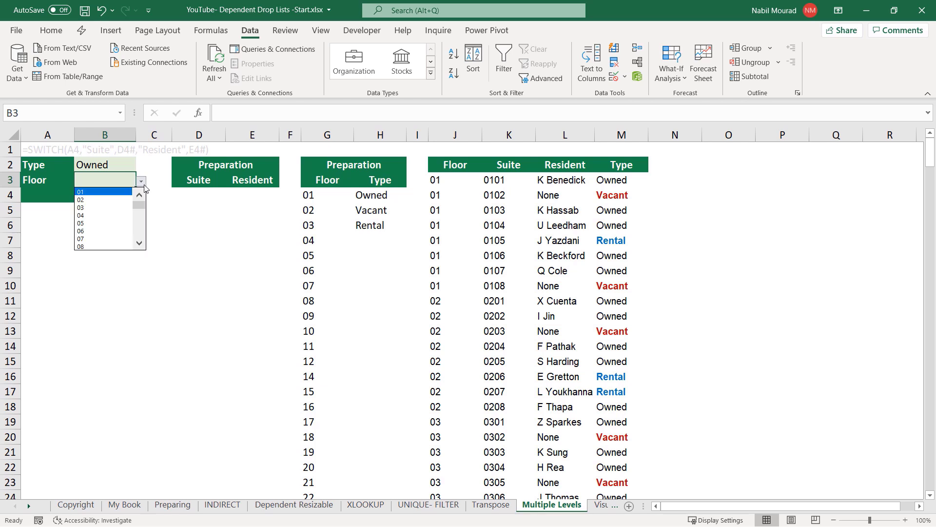
left_click(81, 223)
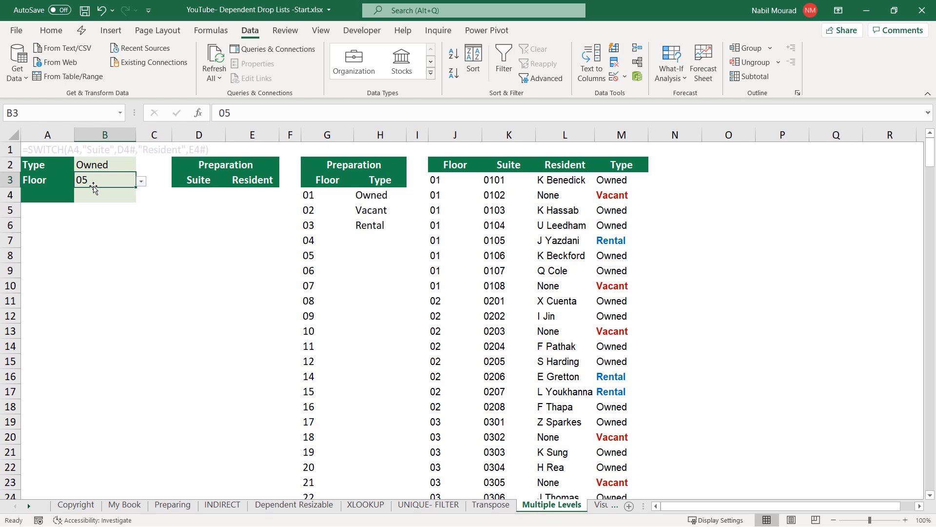
- Add list data validation to the blank label cell A4, using the Suite and Resident headings in D3:E3 as the source
left_click(38, 193)
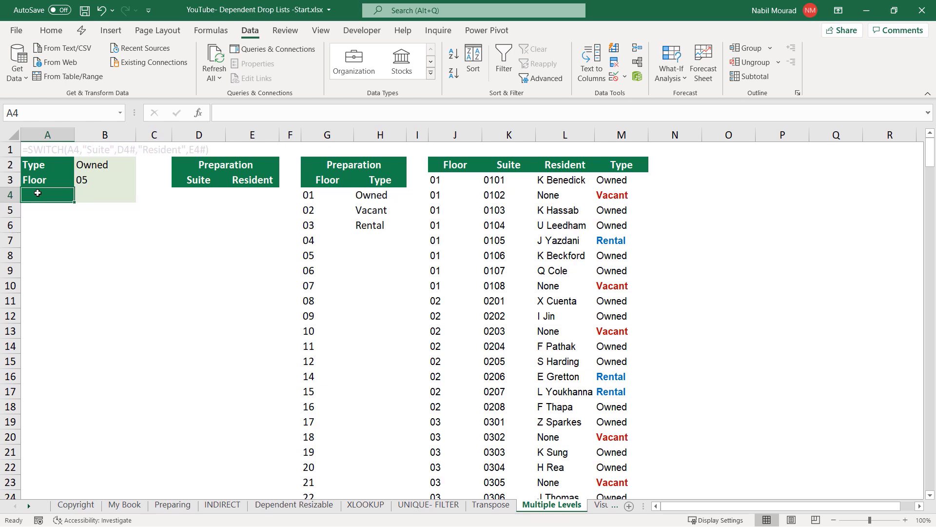
key("alt+d")
key("l")
key("Tab")
key("l")
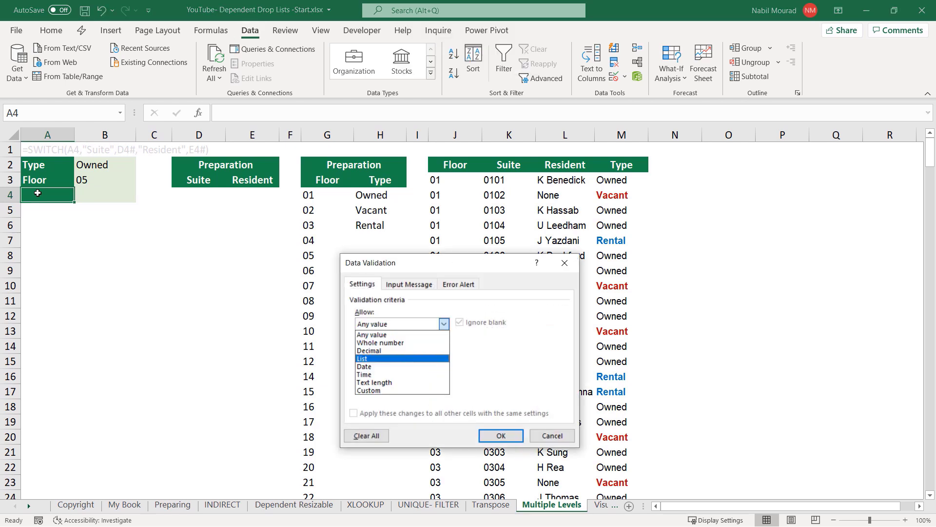
key("Tab")
key("Tab")
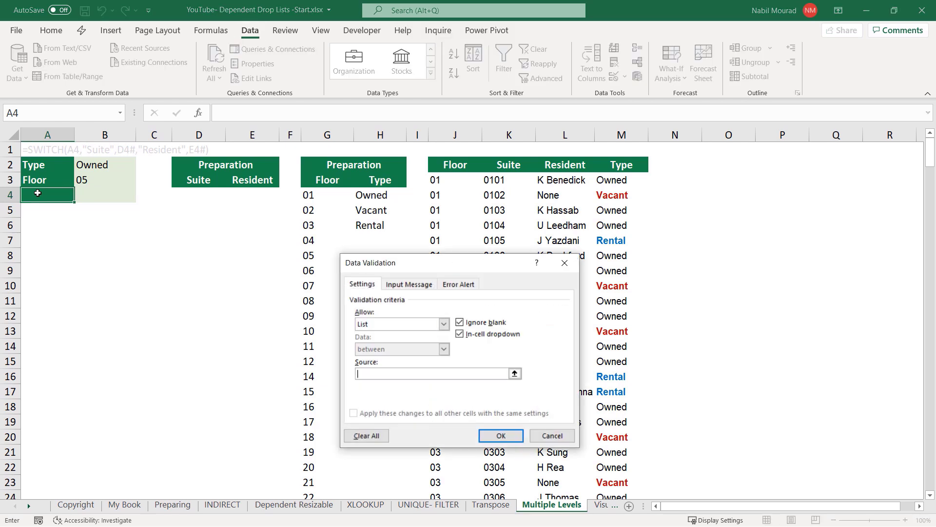
left_click(204, 187)
left_click_drag(205, 187, 258, 185)
left_click(516, 437)
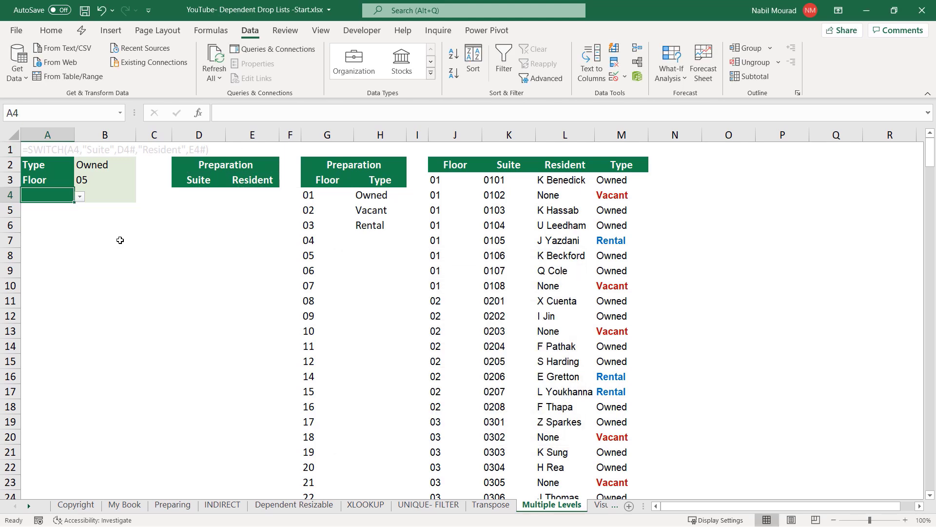
- Choose Resident from the drop-down list in label cell A4
left_click(79, 197)
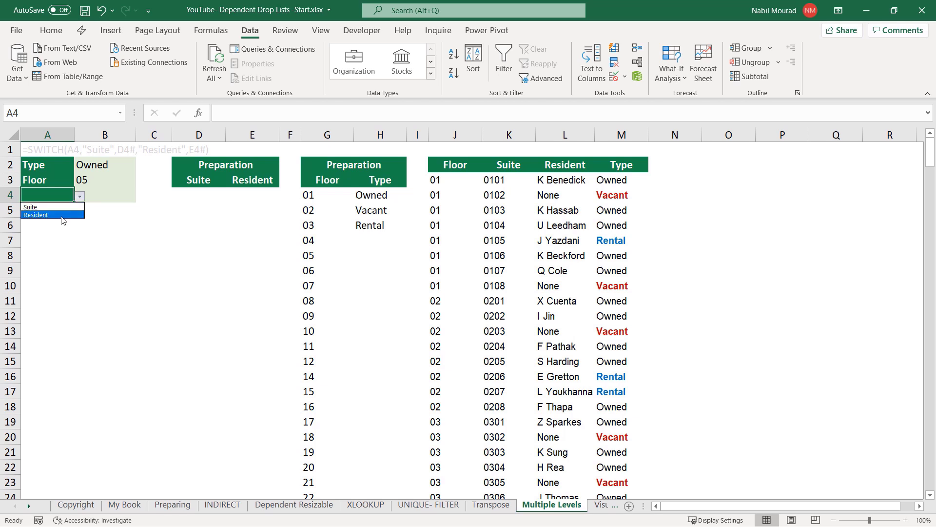
left_click(61, 215)
left_click(98, 197)
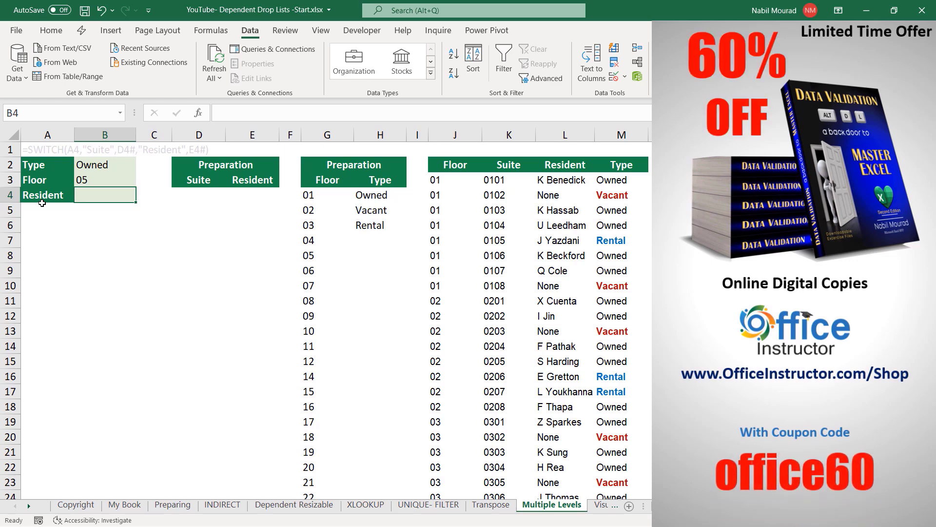
- Start a FILTER formula in D4 under the Suite preparation heading, with the suite range K3:K274 as its array
left_click(195, 191)
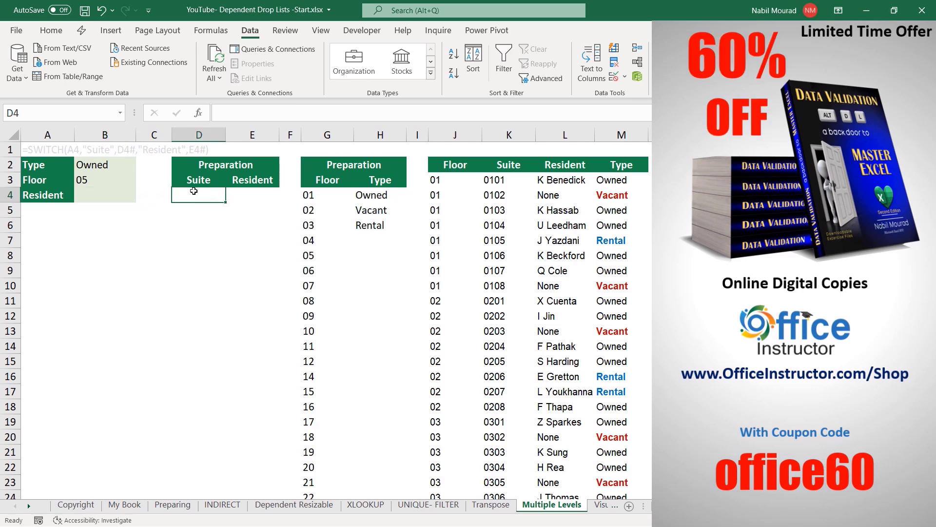
type("=filter")
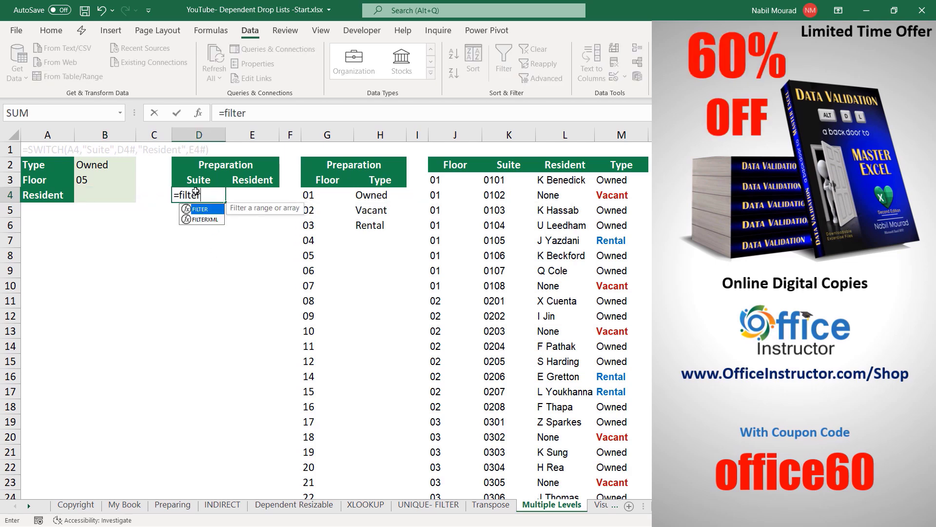
key("Tab")
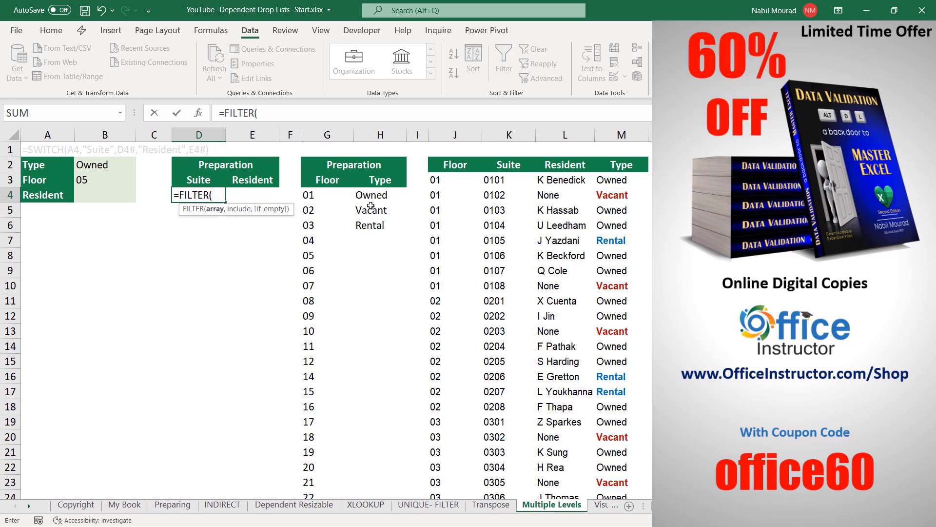
left_click(493, 177)
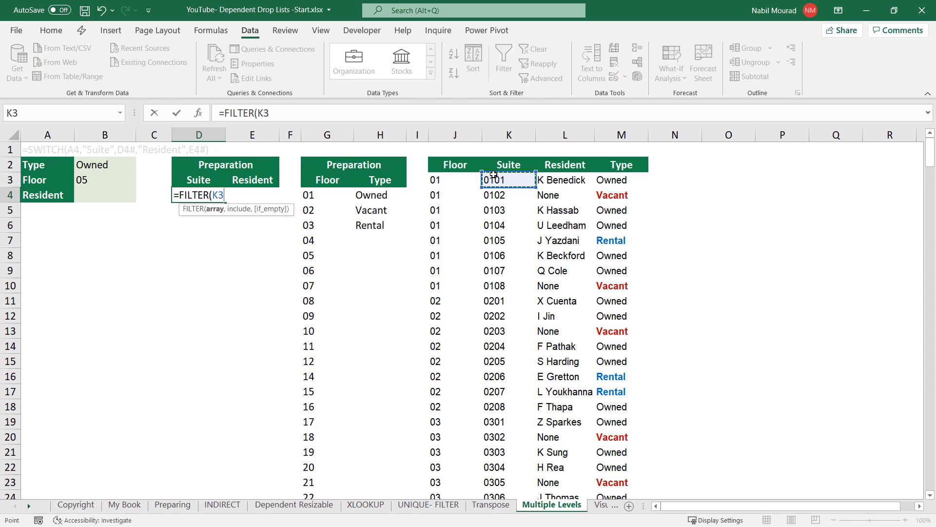
key("ctrl+shift+Down")
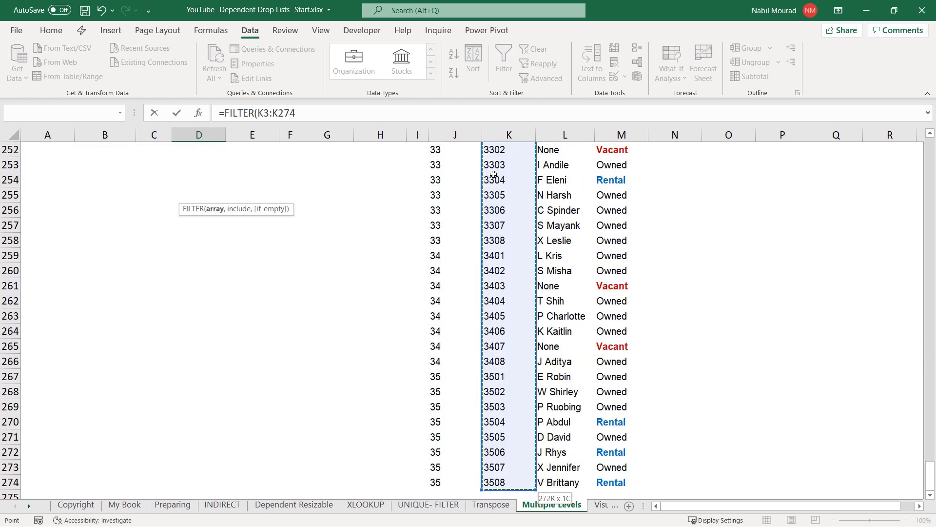
key("ctrl+BackSpace")
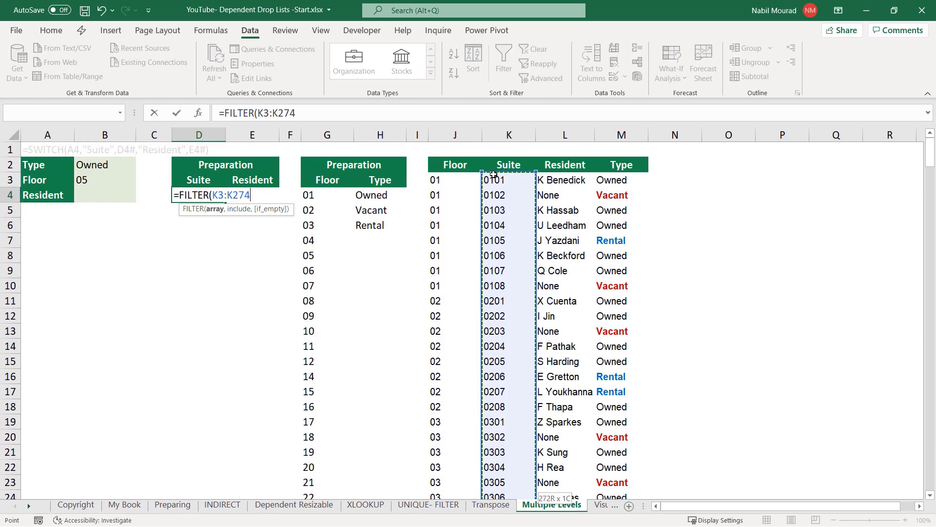
type(",")
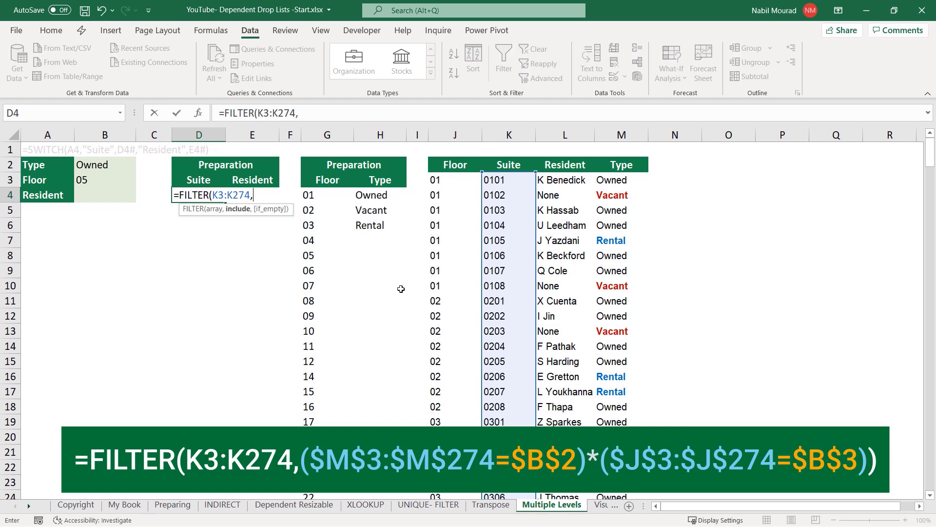
- Add the Type condition ($M$3:$M$274=$B$2) with absolute references as the FILTER formula's include argument
type("(")
left_click(620, 181)
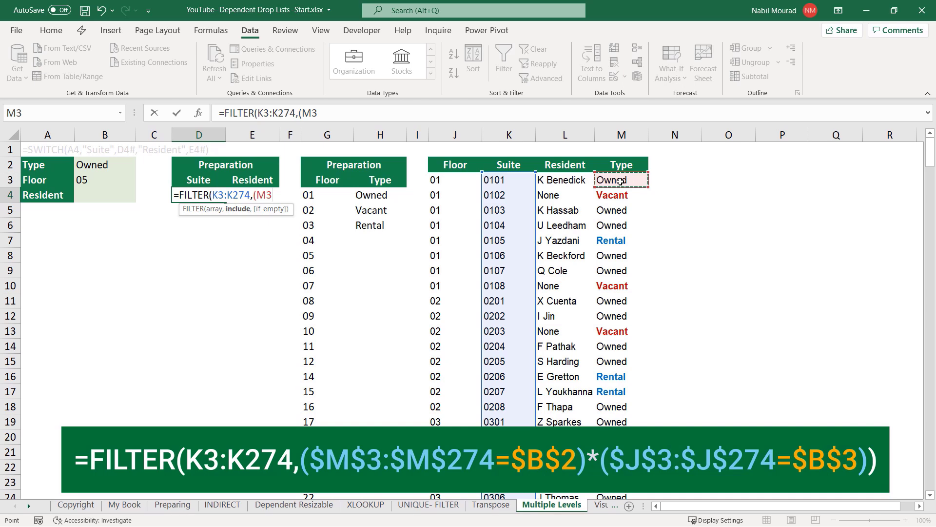
key("ctrl+shift+Down")
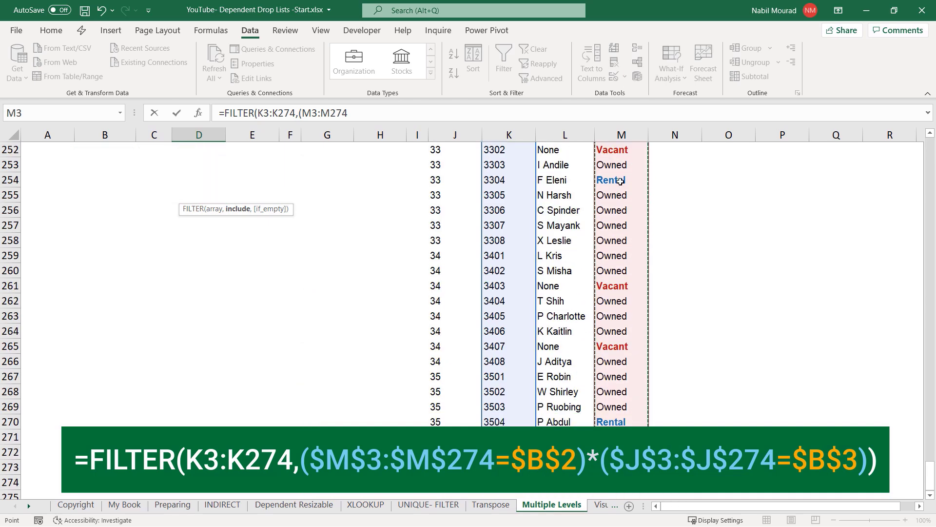
key("F4")
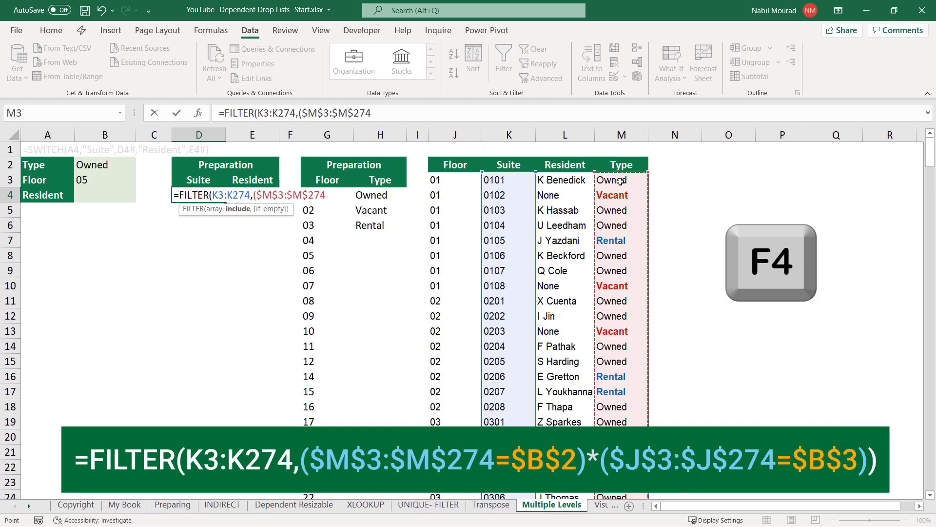
type("=")
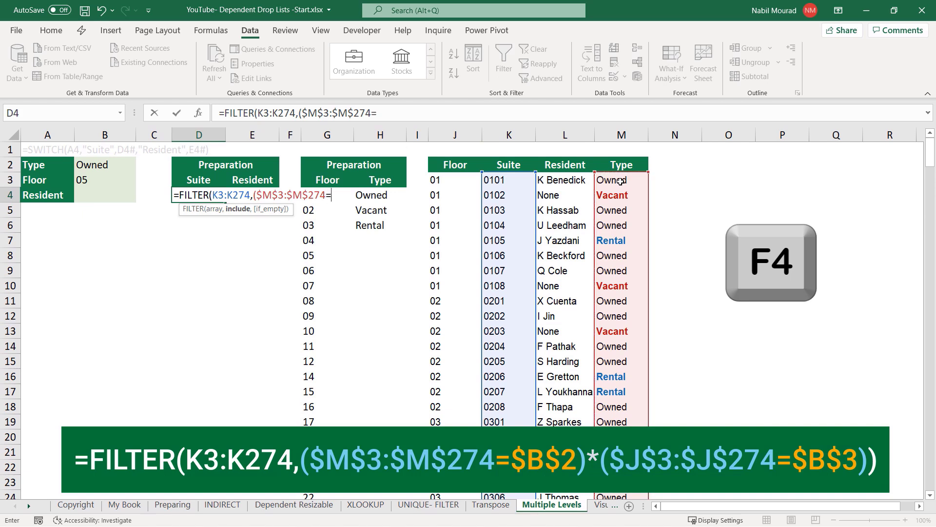
left_click(94, 164)
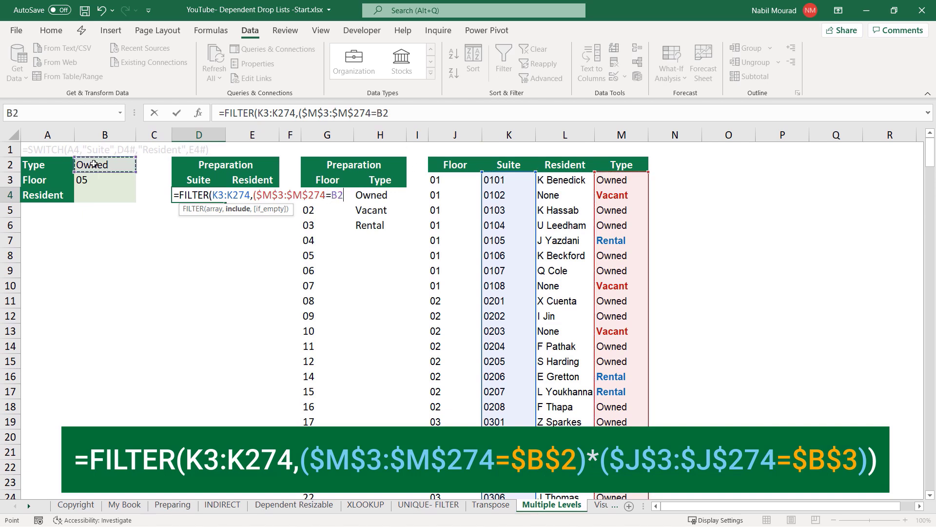
key("F4")
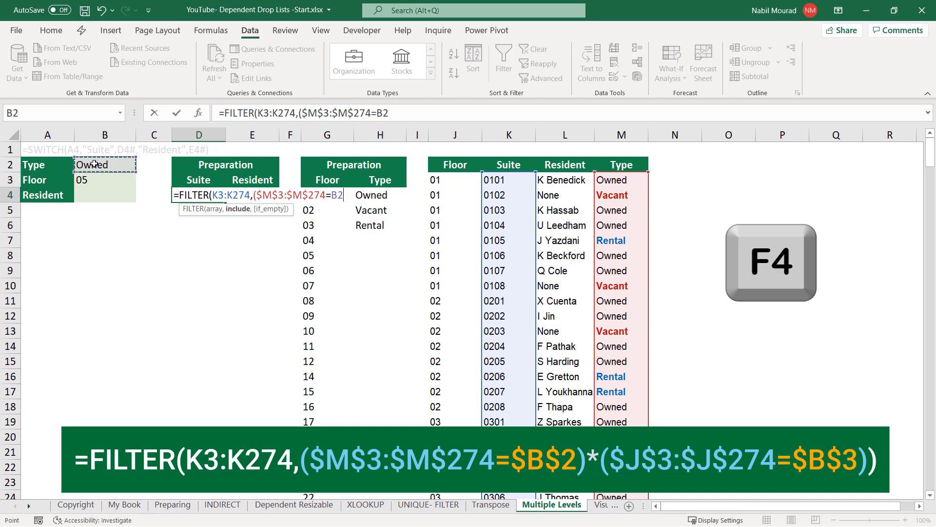
key("F4")
type(")")
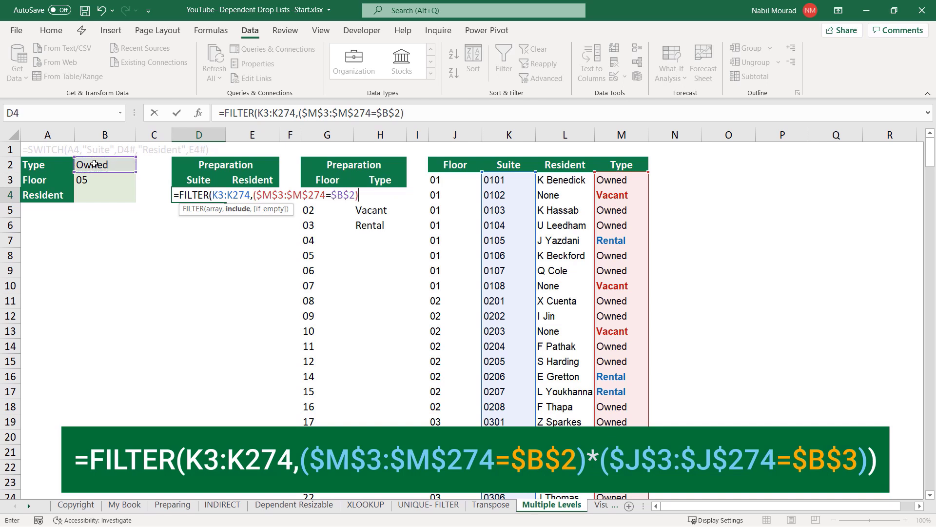
- Multiply the Type condition by the Floor condition ($J$3:$J$274=$B$3) and enter the completed FILTER formula in D4
type("*(")
left_click(449, 179)
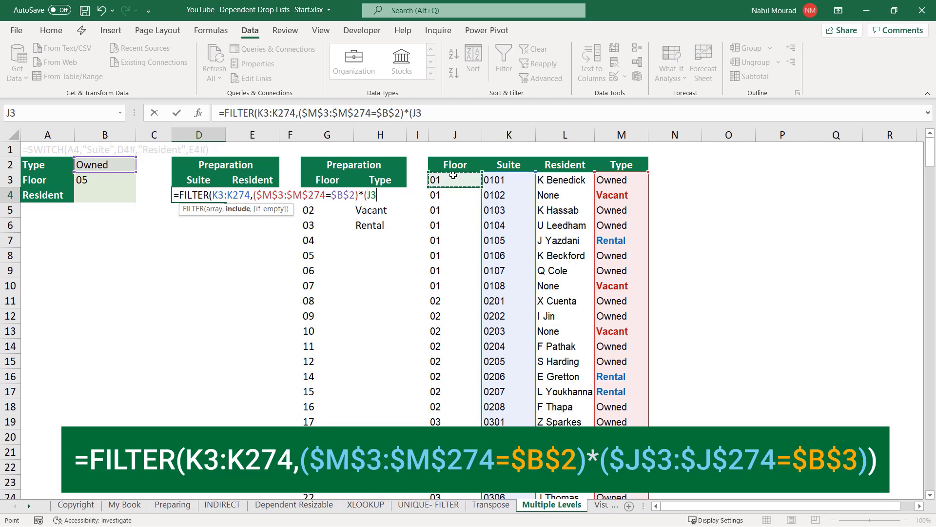
key("ctrl+shift+Down")
key("F4")
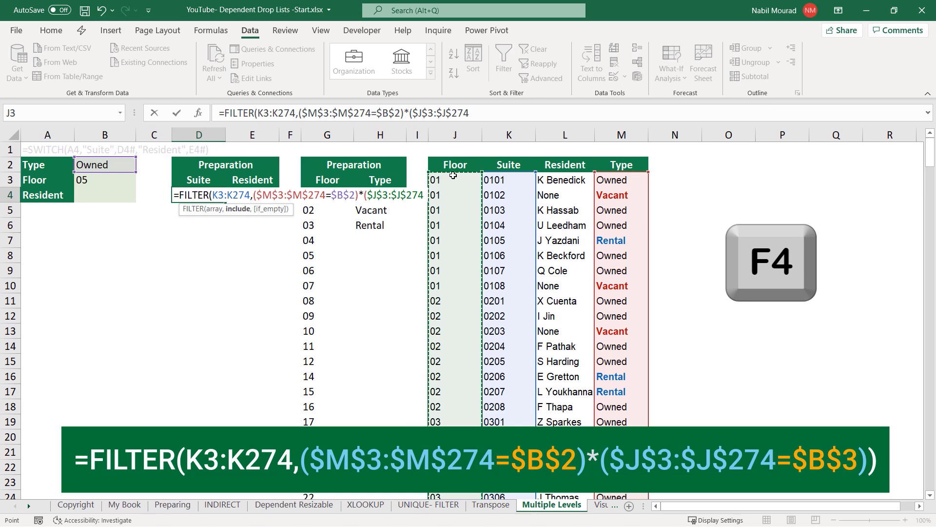
type("=")
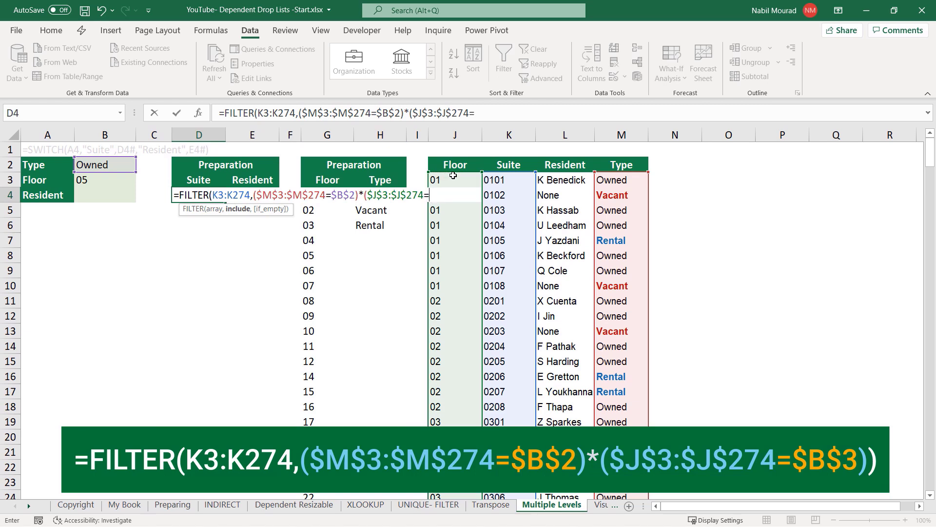
left_click(104, 178)
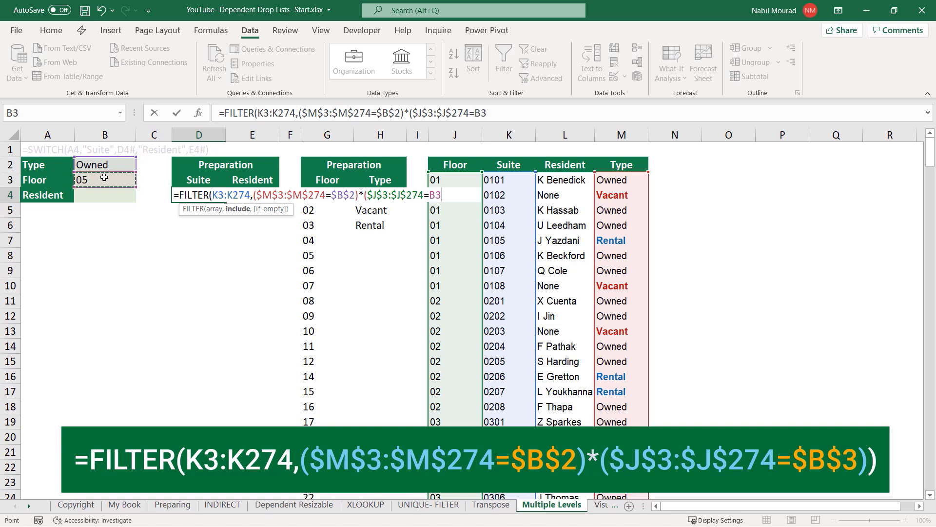
key("F4")
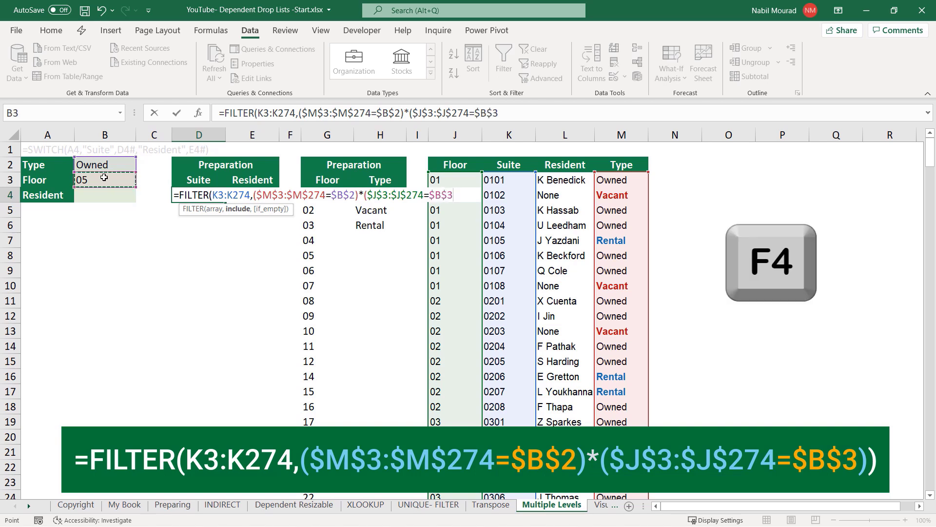
type(")")
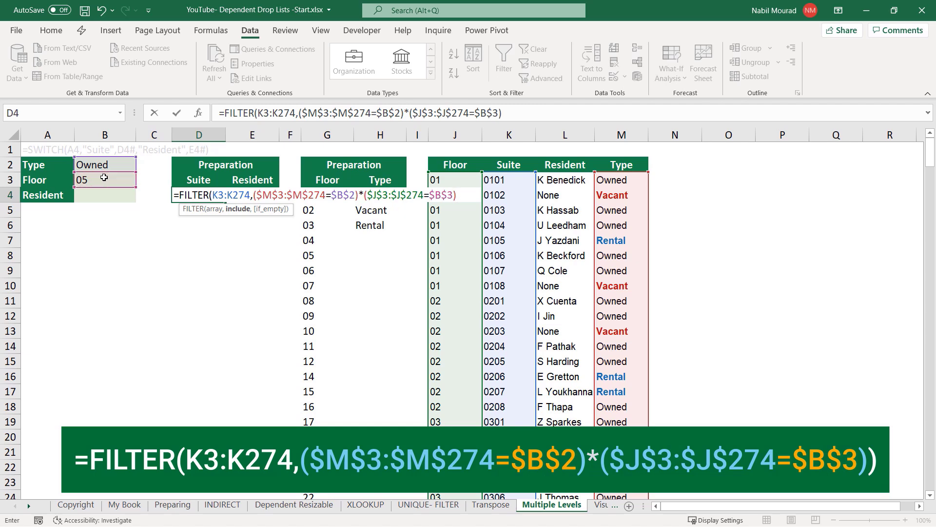
type(")")
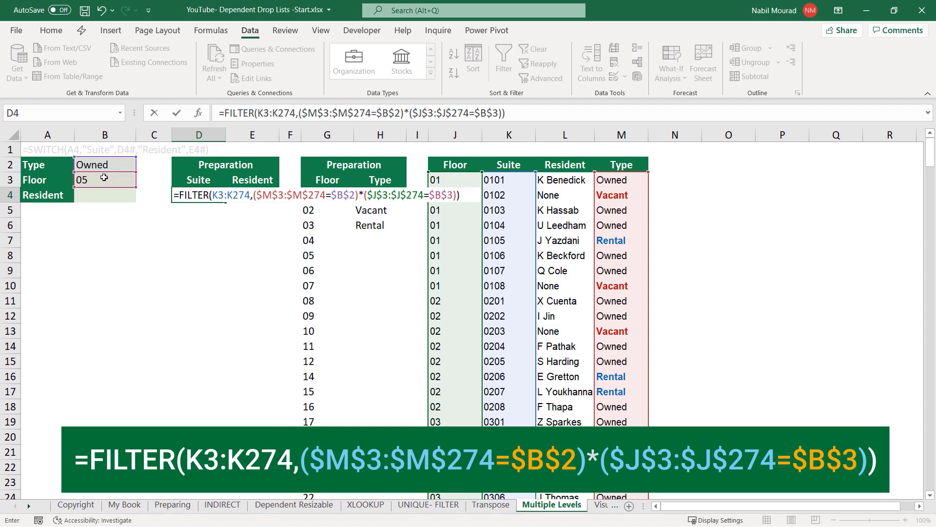
key("Return")
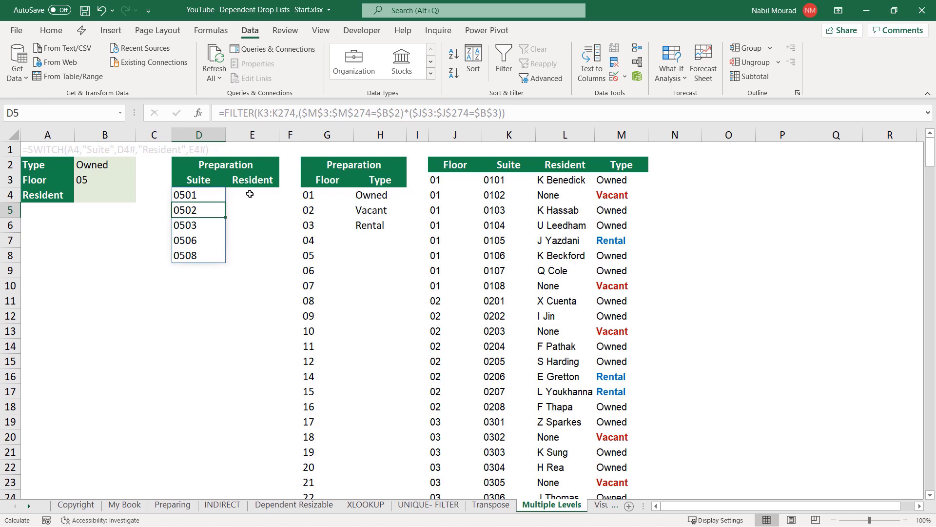
- Copy the D4 FILTER formula across to E4 under the Resident preparation heading and inspect the ranges D4 references
left_click(204, 195)
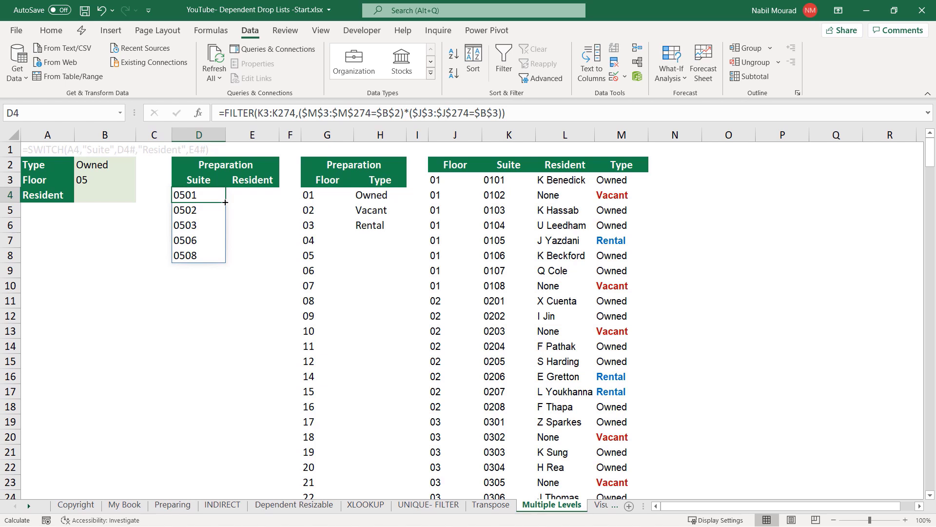
left_click_drag(225, 201, 259, 205)
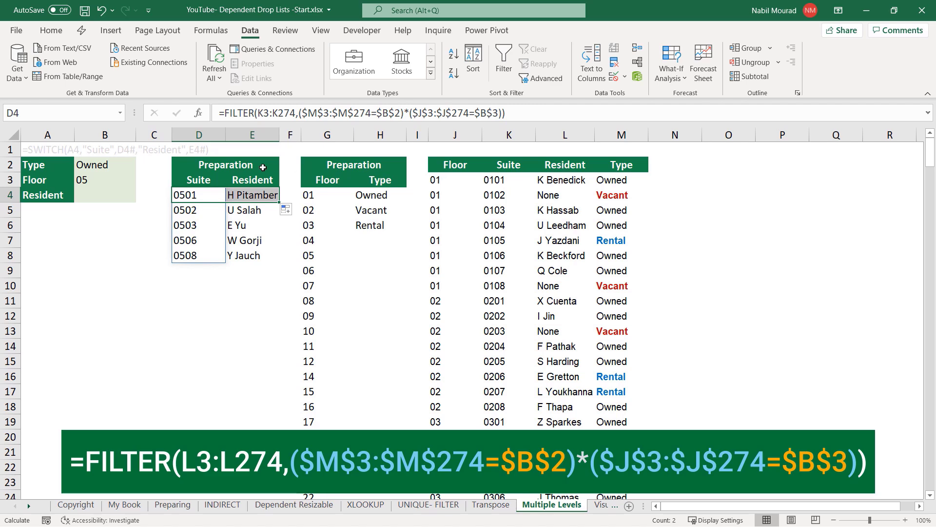
key("F2")
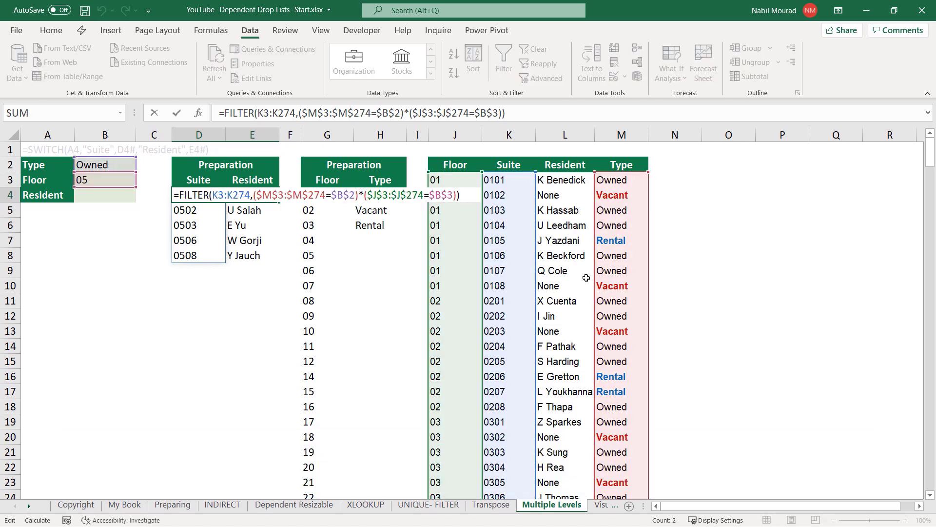
- Enter =SWITCH(A4,"Suite",D4#,"Resident",E4#) in A9 and test it by choosing Suite in label cell A4
left_click(53, 288)
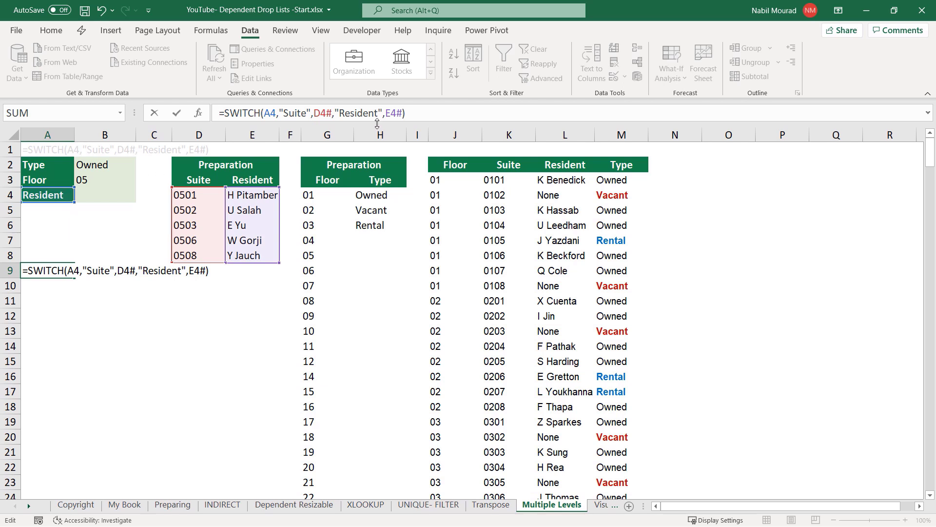
key("Return")
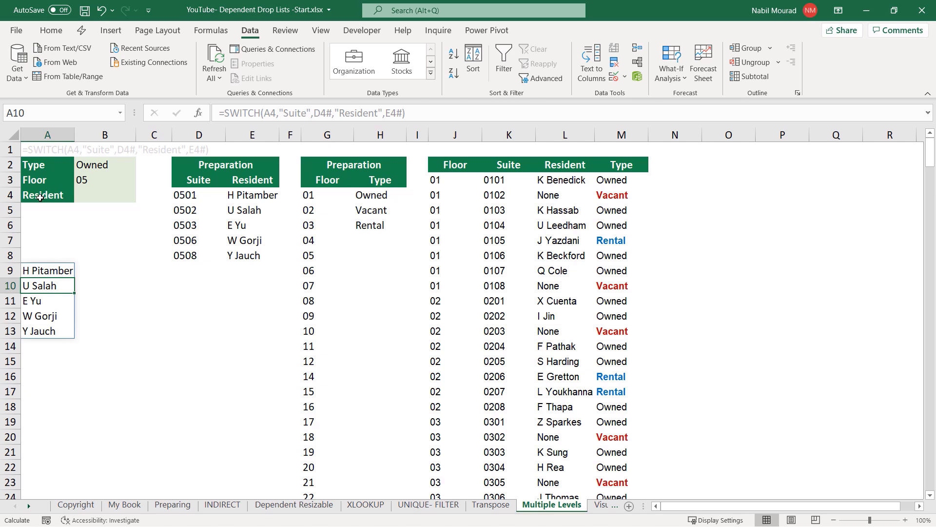
left_click(40, 197)
left_click(79, 196)
left_click(47, 208)
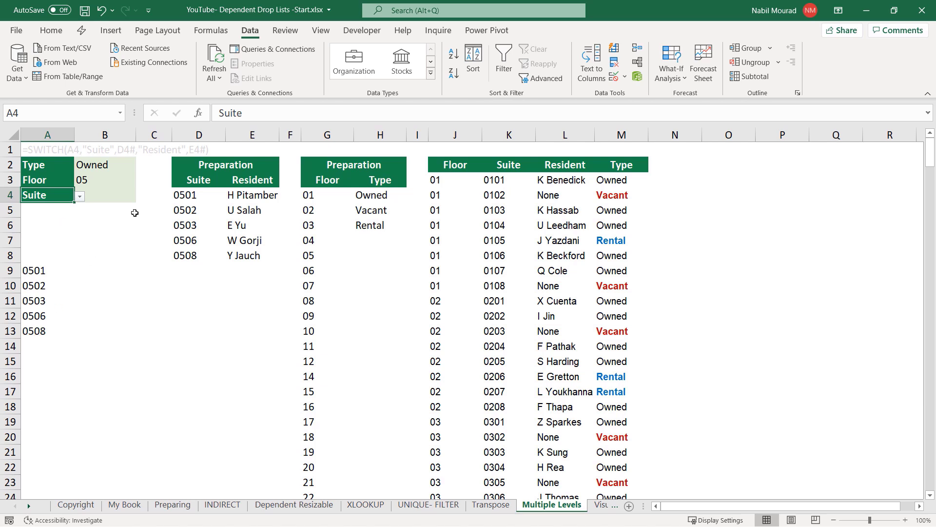
- Copy the SWITCH formula text from A9 and clear the formula from that cell
left_click(32, 272)
left_click_drag(406, 112, 212, 108)
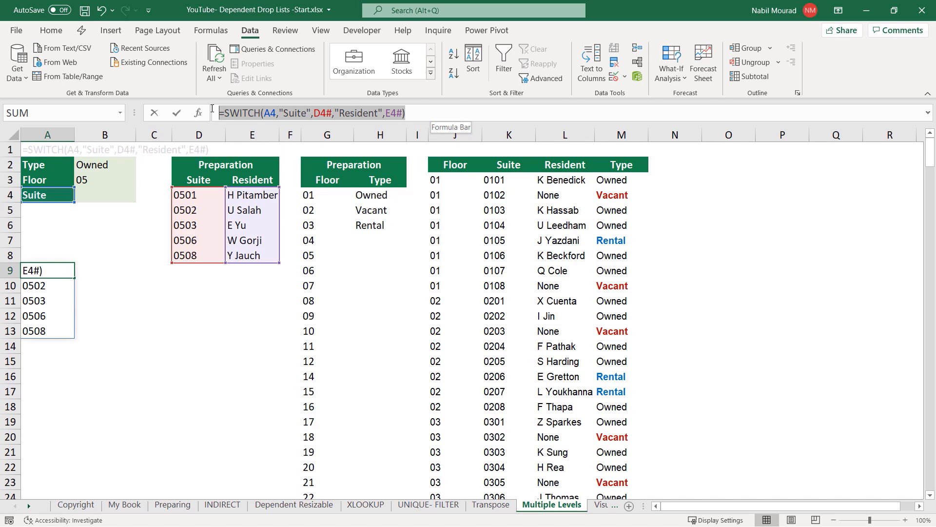
key("Escape")
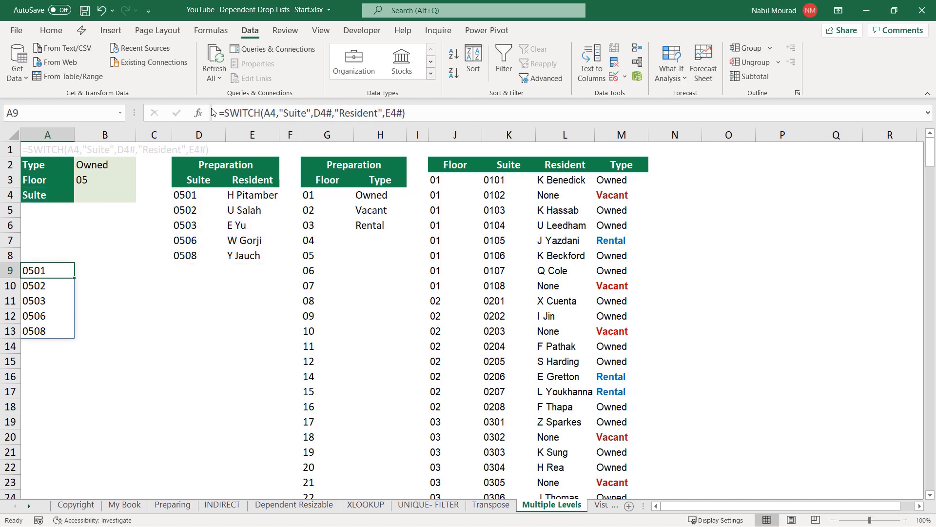
key("Delete")
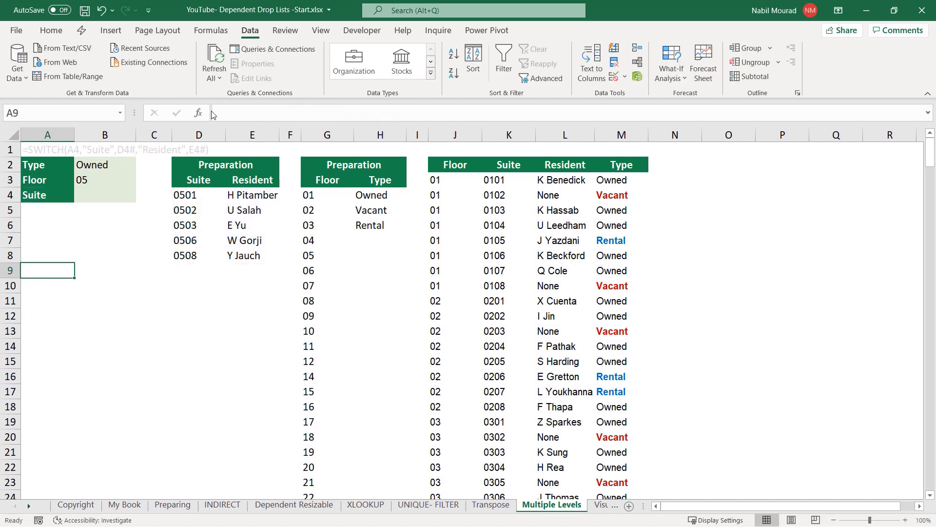
- Apply List data validation to B4 with source =SWITCH(A4,"Suite",D4#,"Resident",E4#) and choose suite 0502 from it
left_click(109, 193)
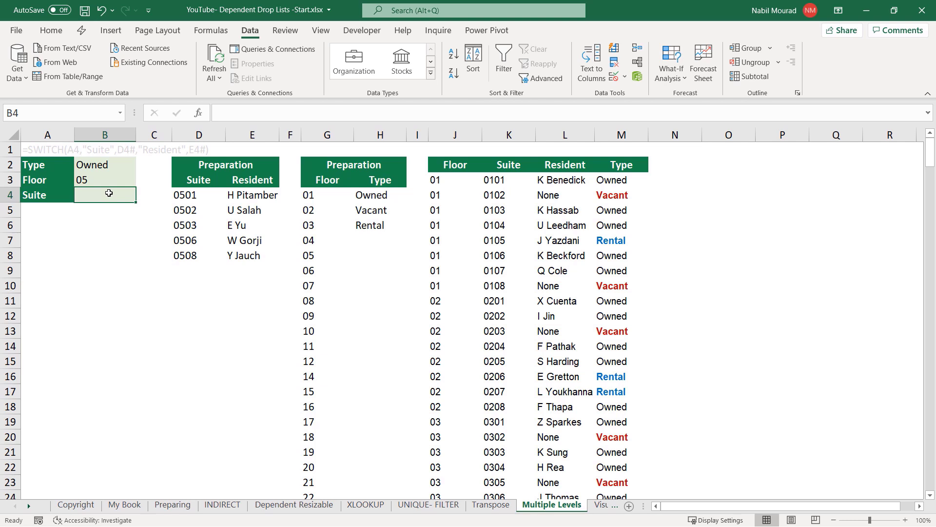
key("alt+d")
key("l")
key("Tab")
key("l")
key("Tab")
key("ctrl+v")
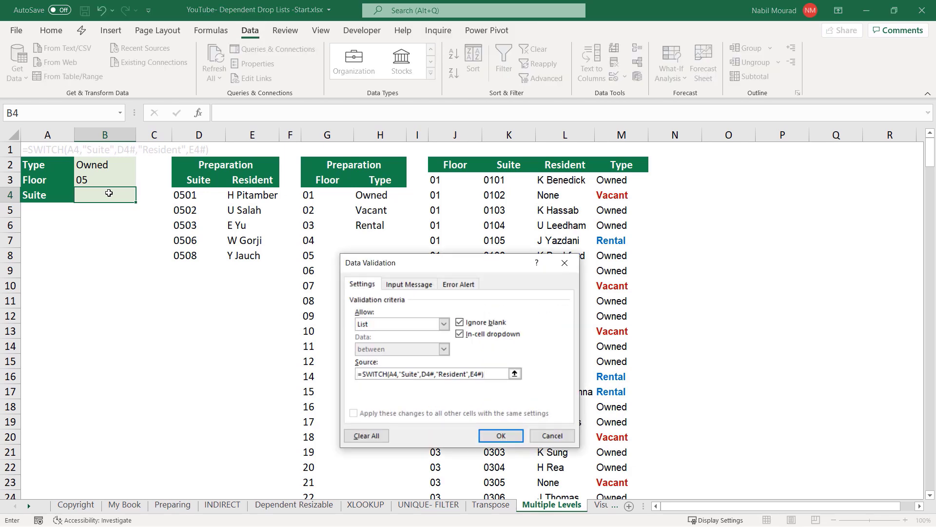
left_click(501, 436)
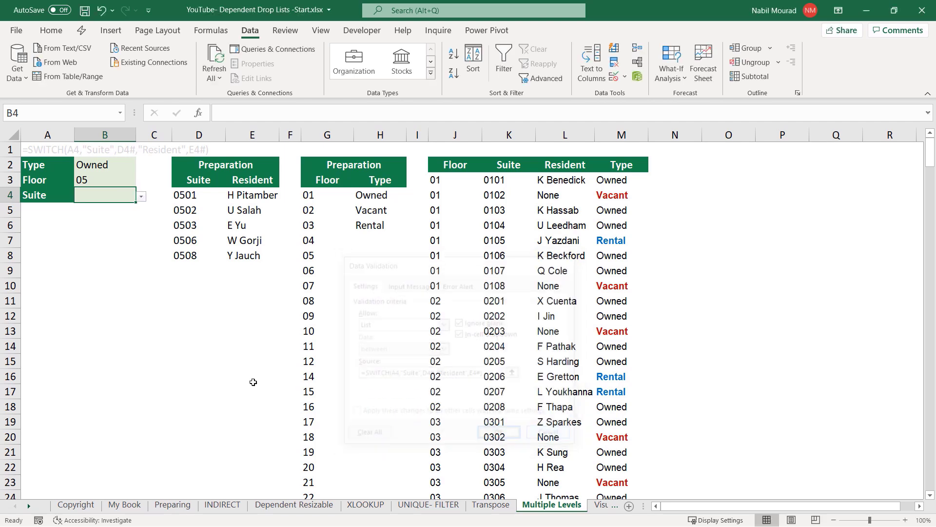
left_click(142, 197)
left_click(118, 215)
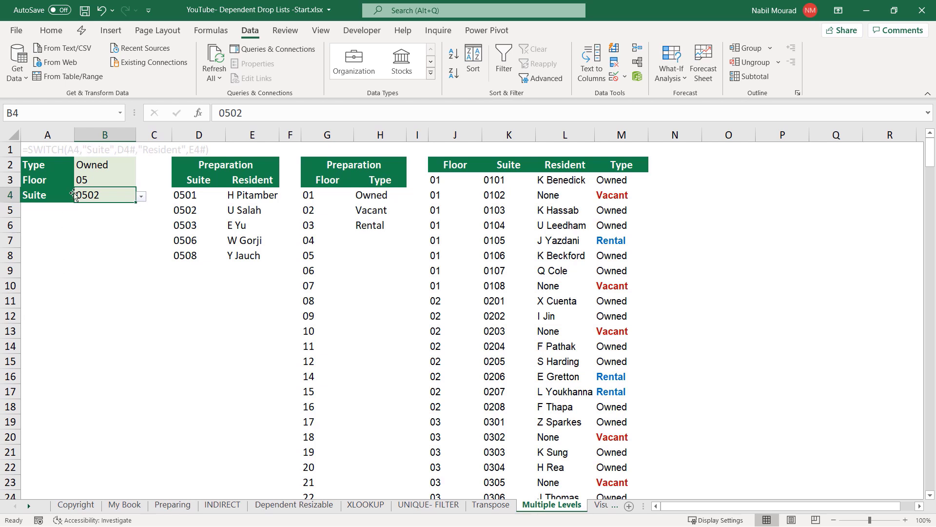
- Set the Type in B2 to Rental and the Floor in B3 to 12
left_click(95, 166)
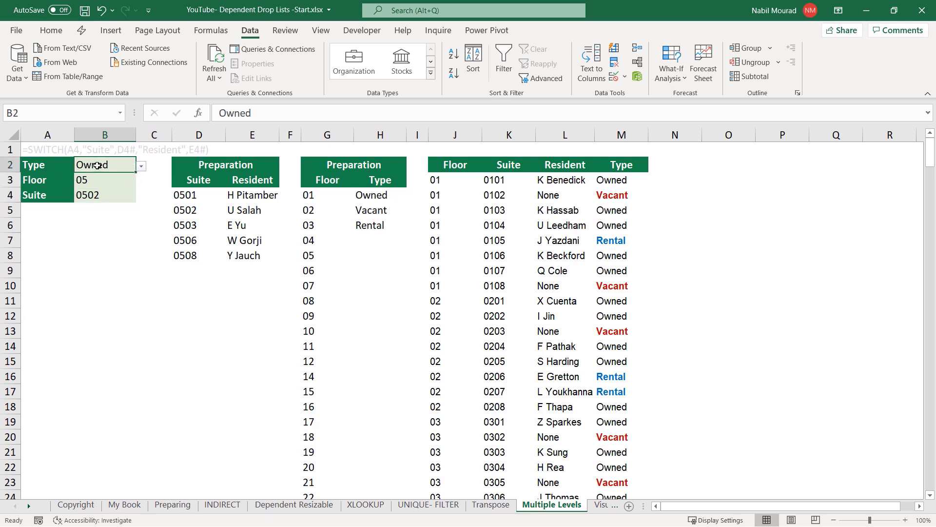
left_click(142, 166)
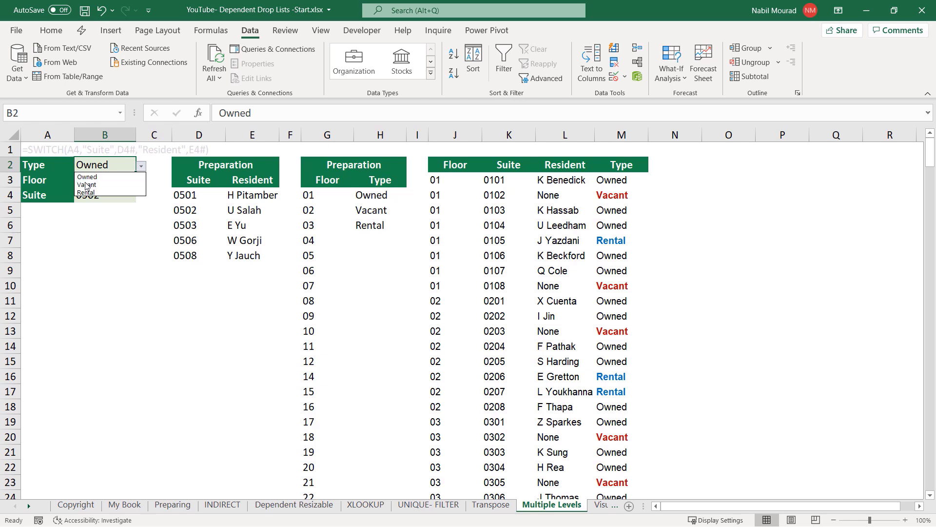
left_click(87, 192)
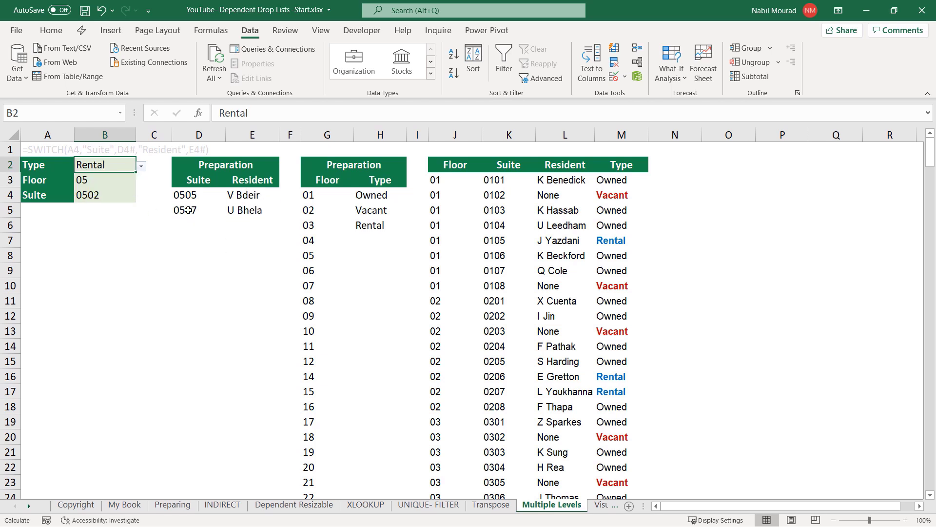
left_click(103, 183)
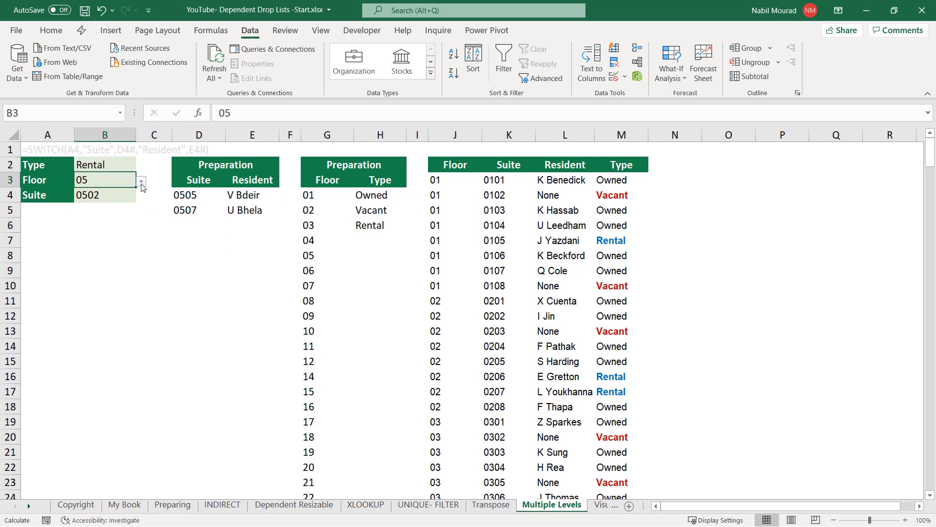
left_click(141, 181)
left_click(84, 247)
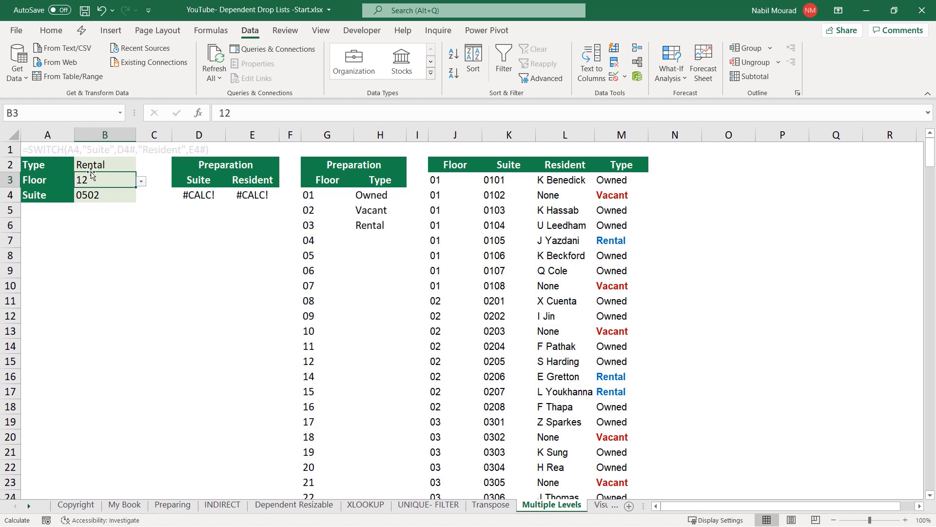
- Set the Type in B2 to Owned and open the suite drop-down list in B4 to check its choices
left_click(110, 166)
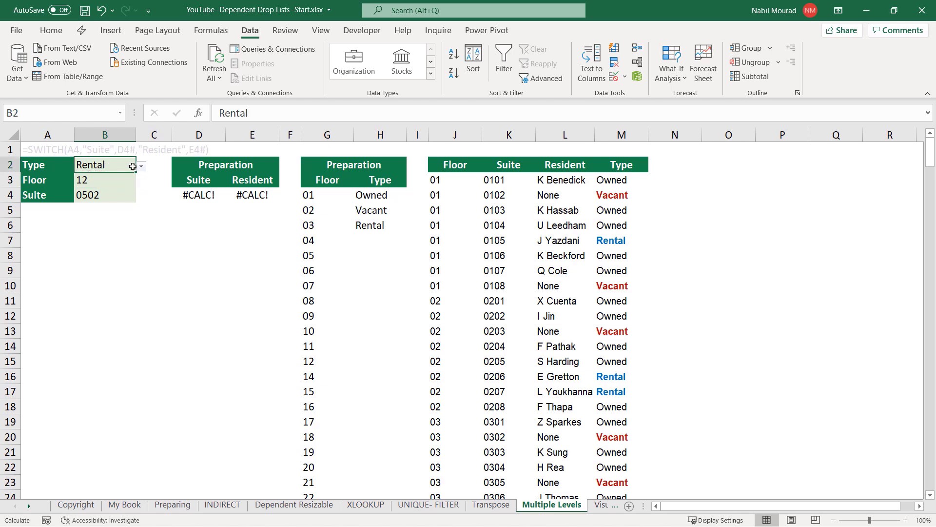
left_click(140, 168)
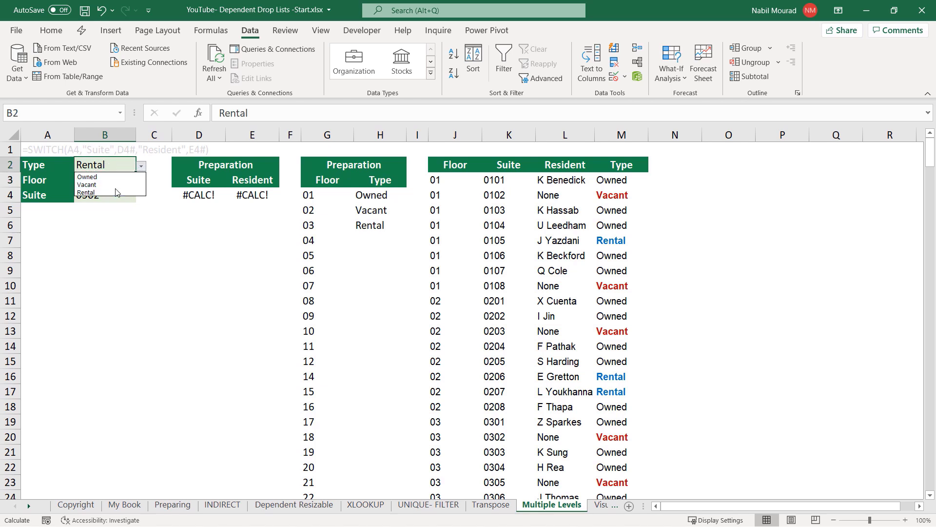
left_click(94, 176)
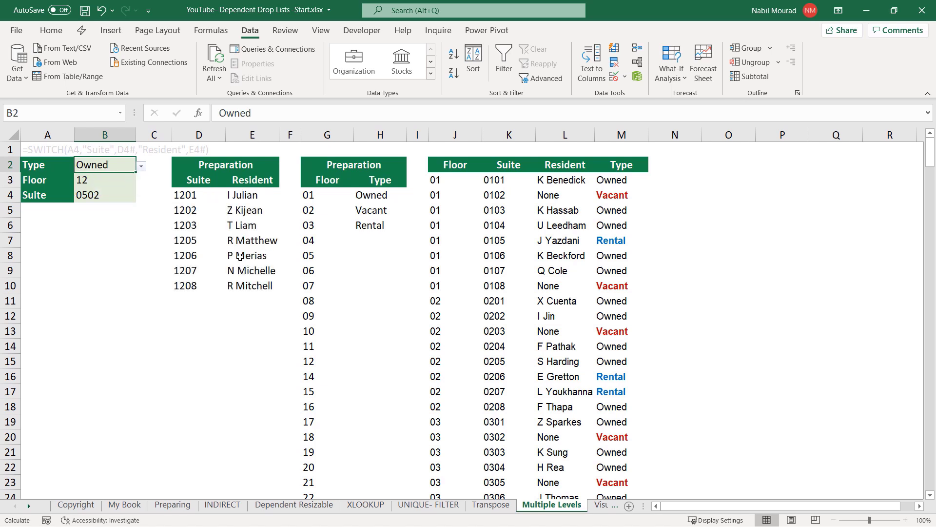
left_click(90, 194)
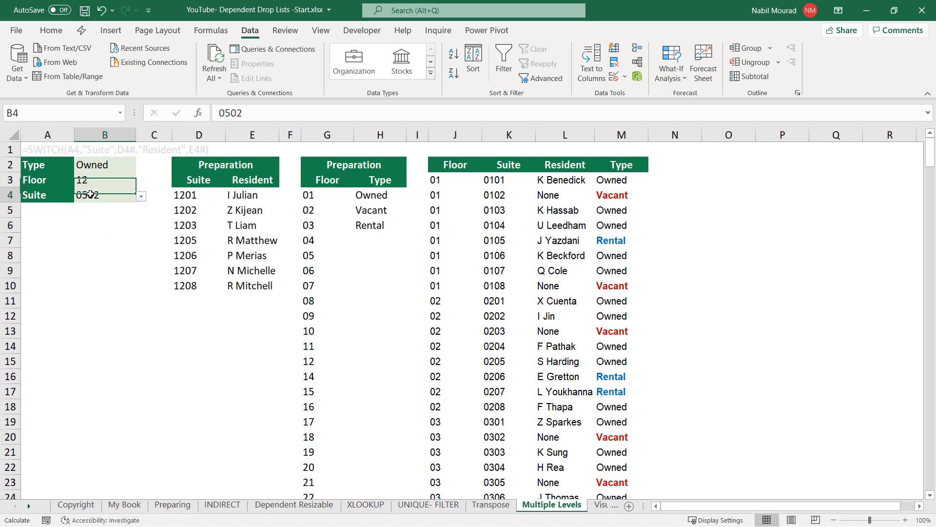
left_click(141, 197)
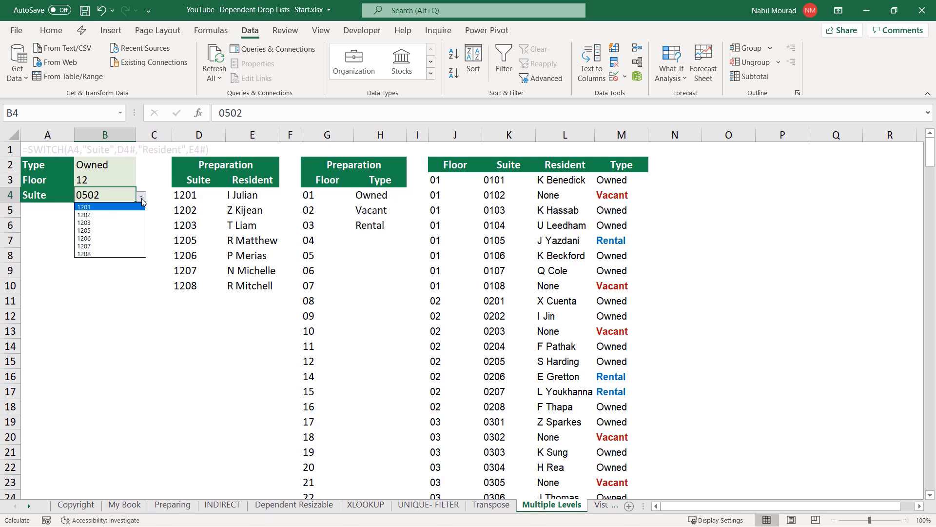
- Change label cell A4 to Resident and open the drop-down list in B4 to check its choices
left_click(50, 200)
left_click(51, 197)
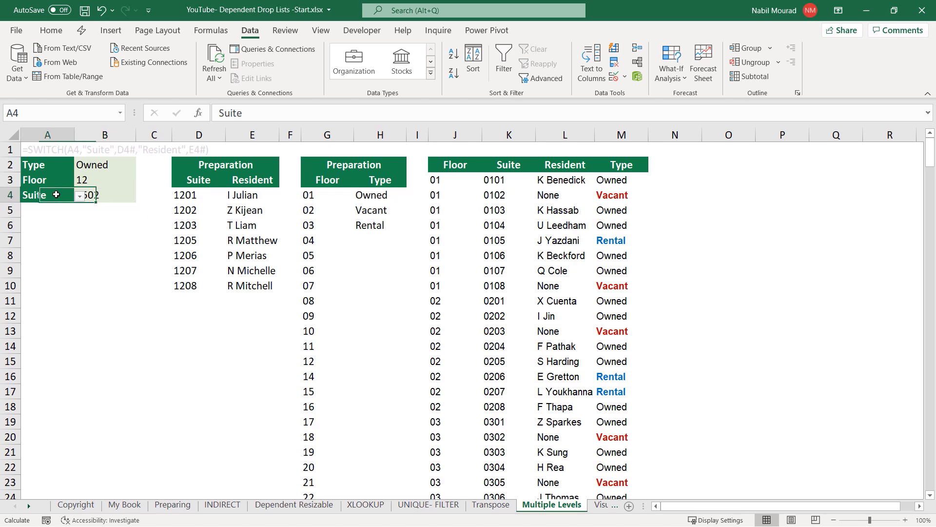
left_click(79, 196)
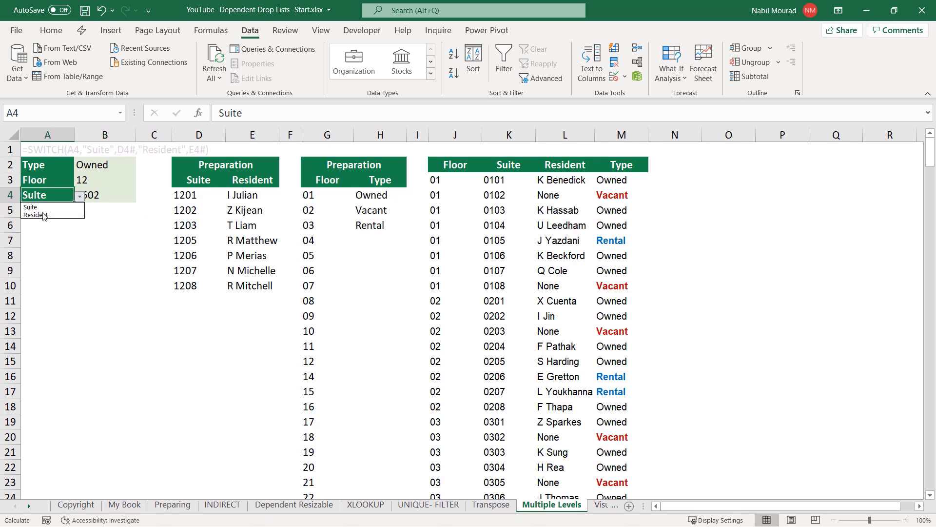
left_click(43, 215)
left_click(117, 197)
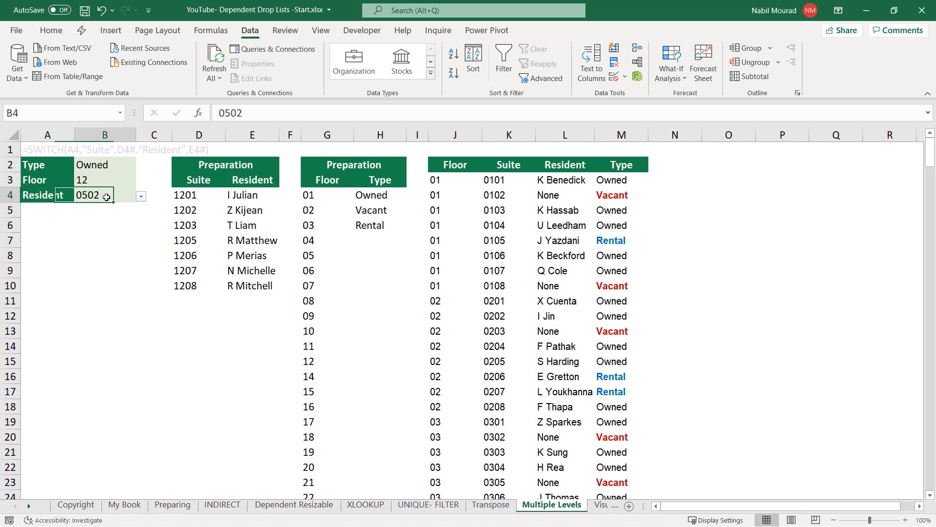
left_click(142, 198)
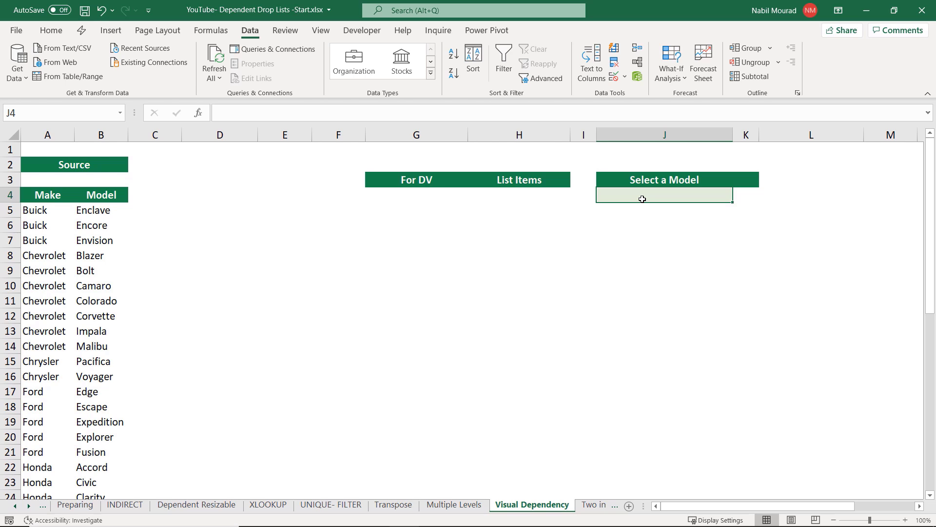
- Insert a PivotTable from the Make and Model source range $A$4:$B$39, placed at D3 on the existing Visual Dependency sheet
left_click(84, 242)
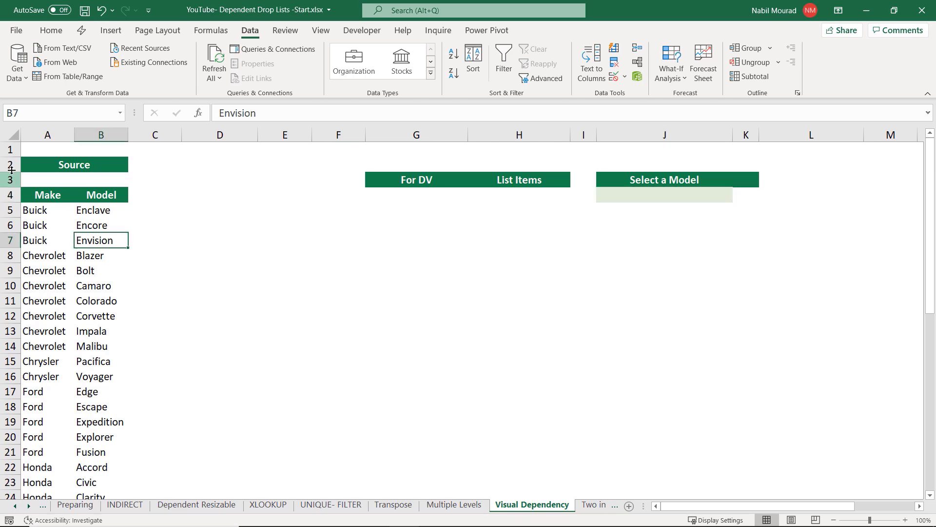
left_click(106, 30)
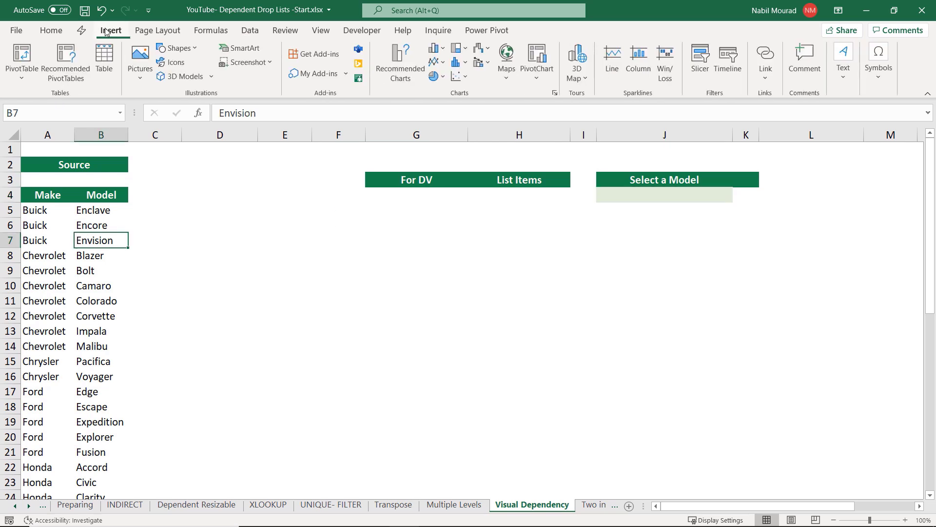
left_click(22, 54)
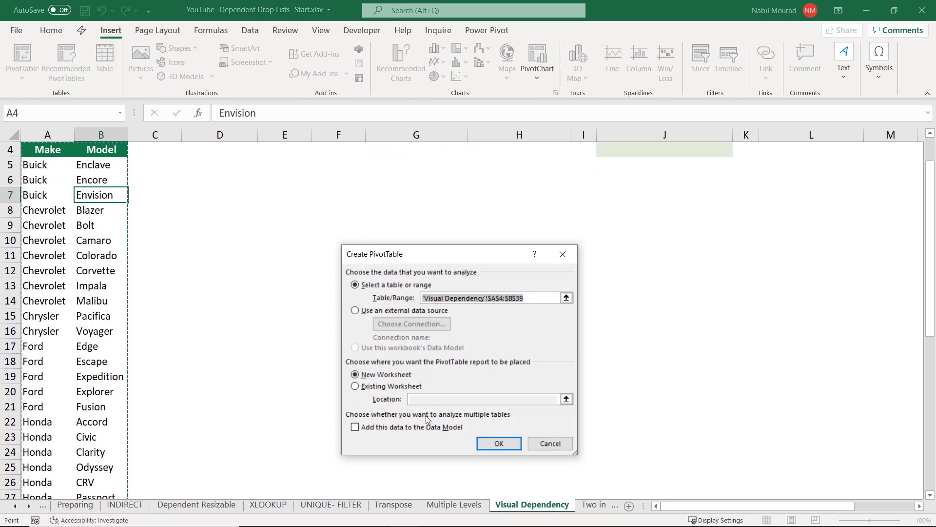
left_click(355, 386)
scroll(253, 261, "up", 1)
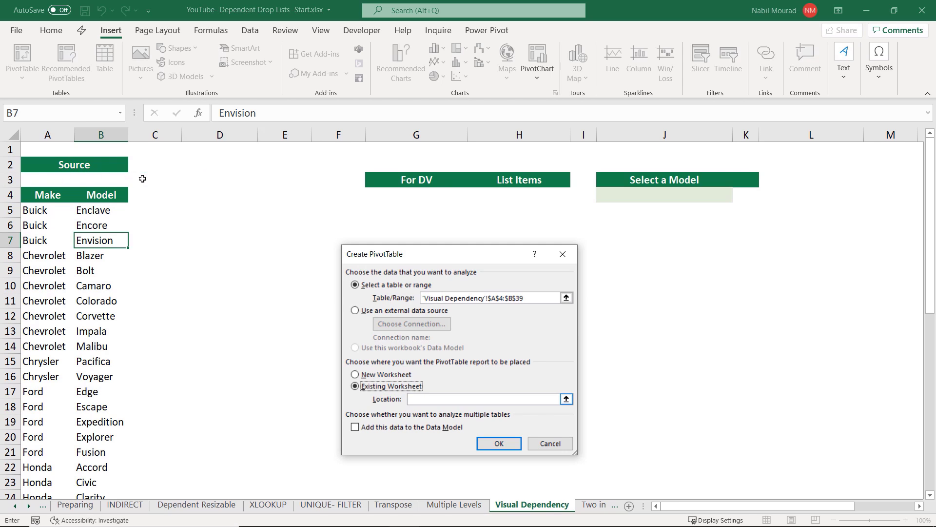
left_click(218, 182)
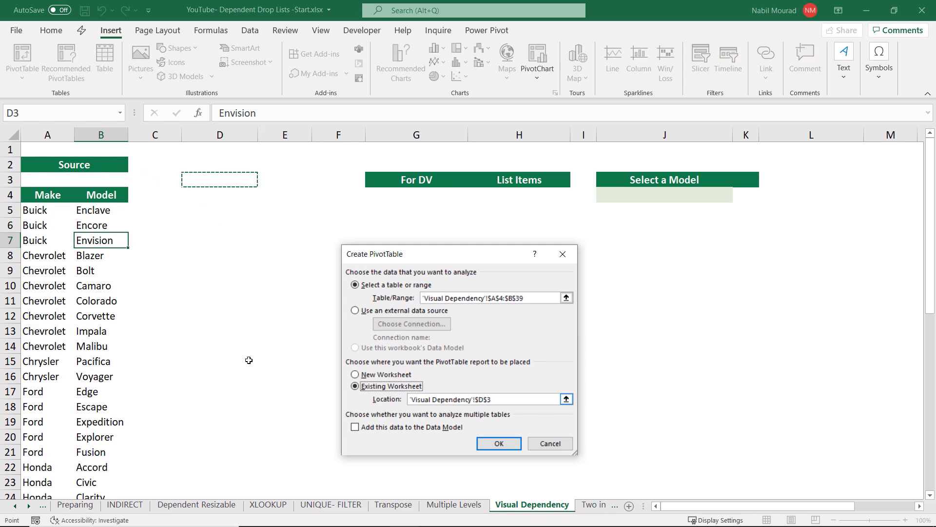
left_click(488, 445)
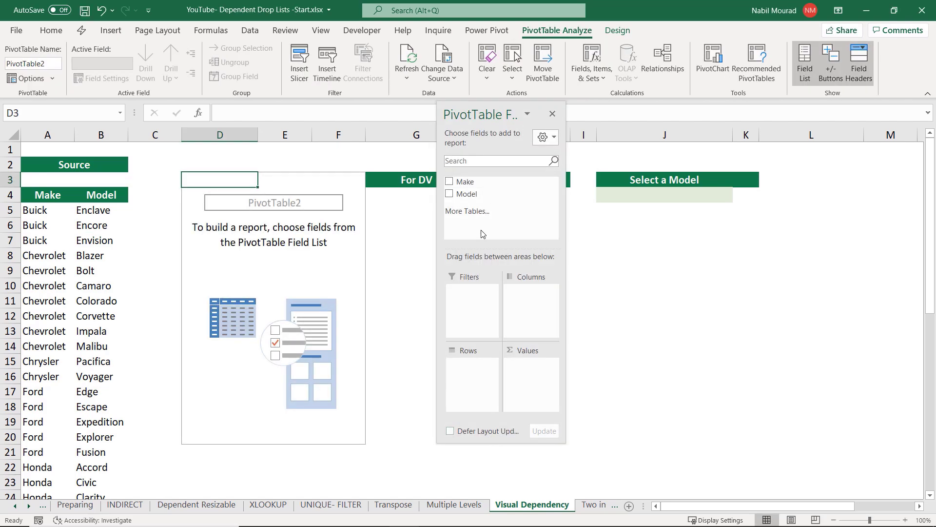
- Add the Make field to the PivotTable's Rows area with the Model field below it
left_click_drag(463, 181, 486, 383)
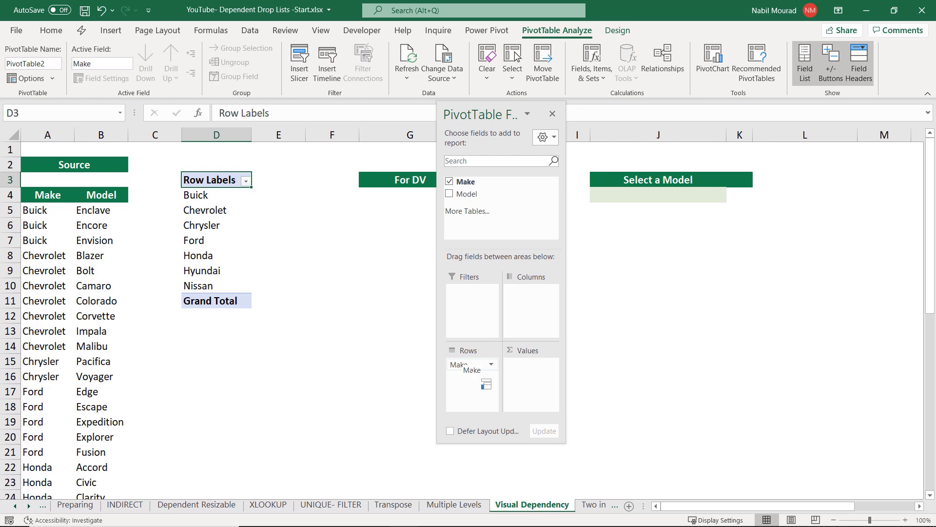
left_click_drag(472, 195, 486, 396)
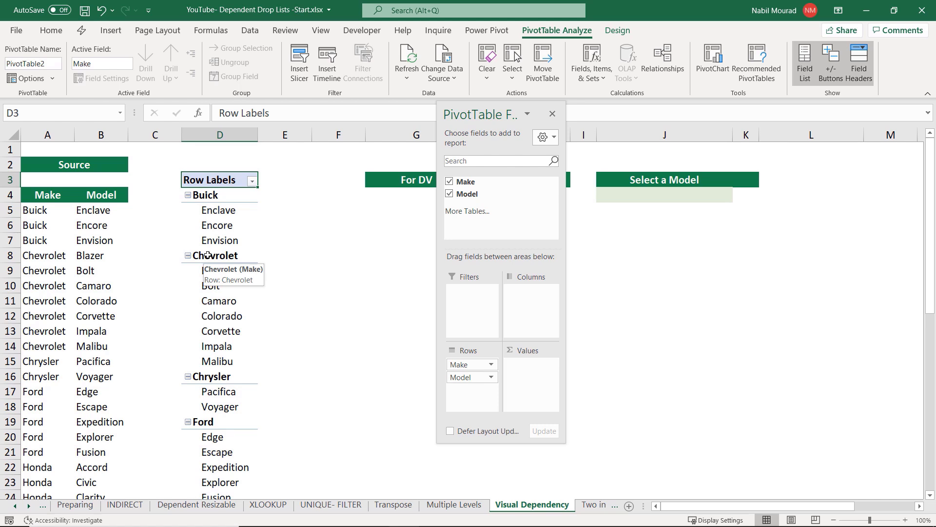
- Close the PivotTable field list and change the PivotTable's report layout to Outline Form
left_click(554, 112)
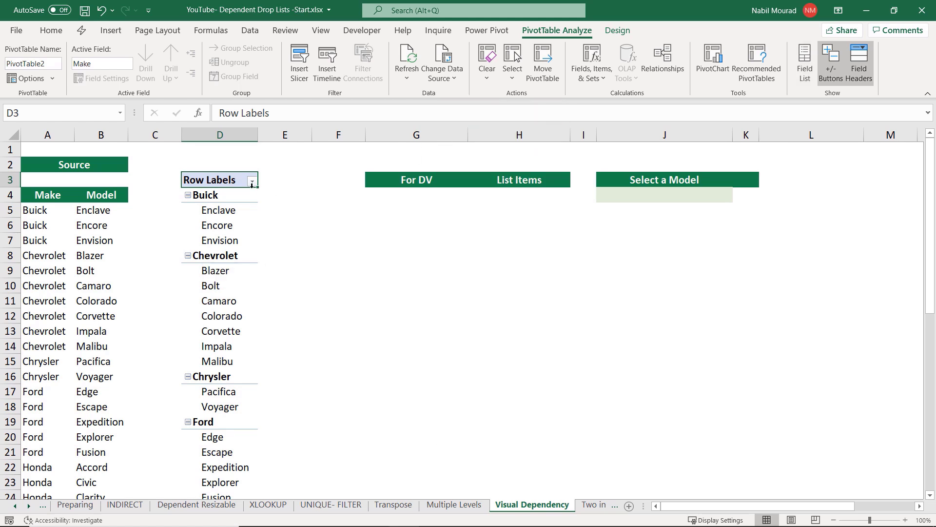
left_click(617, 30)
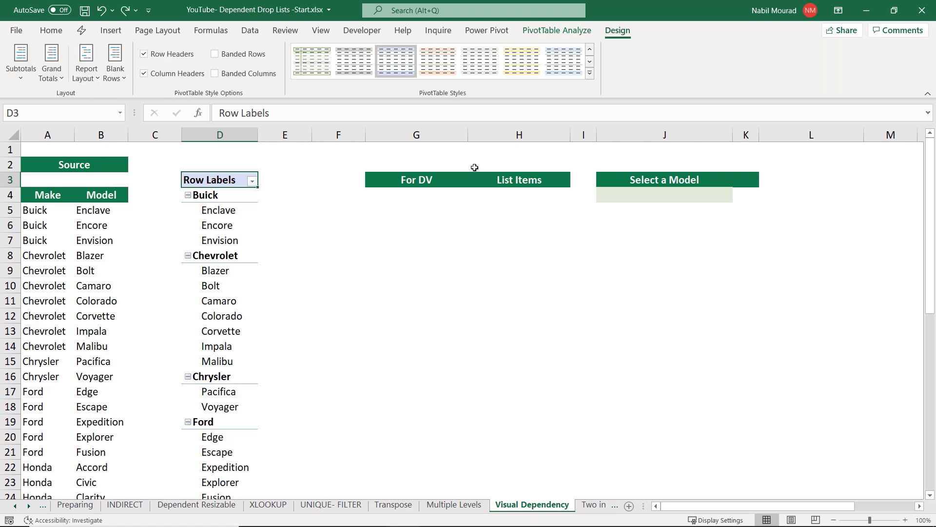
left_click(96, 76)
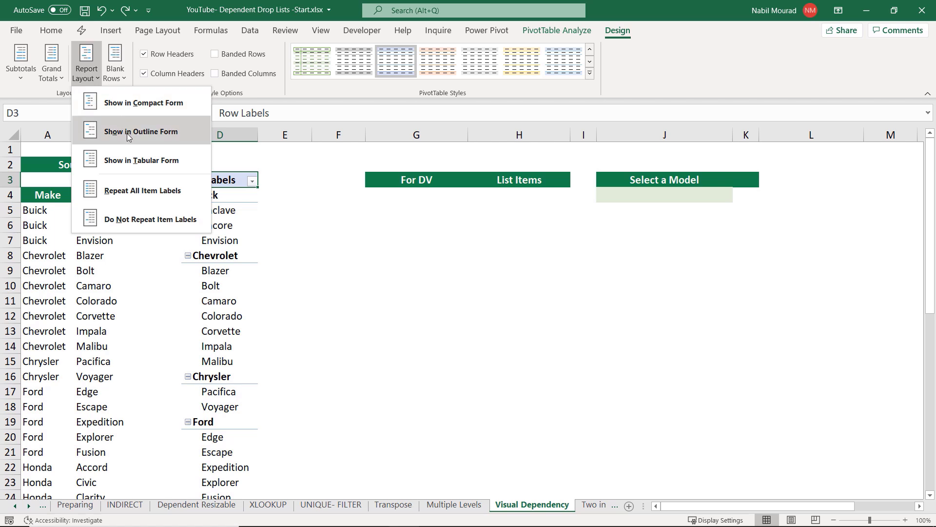
left_click(130, 137)
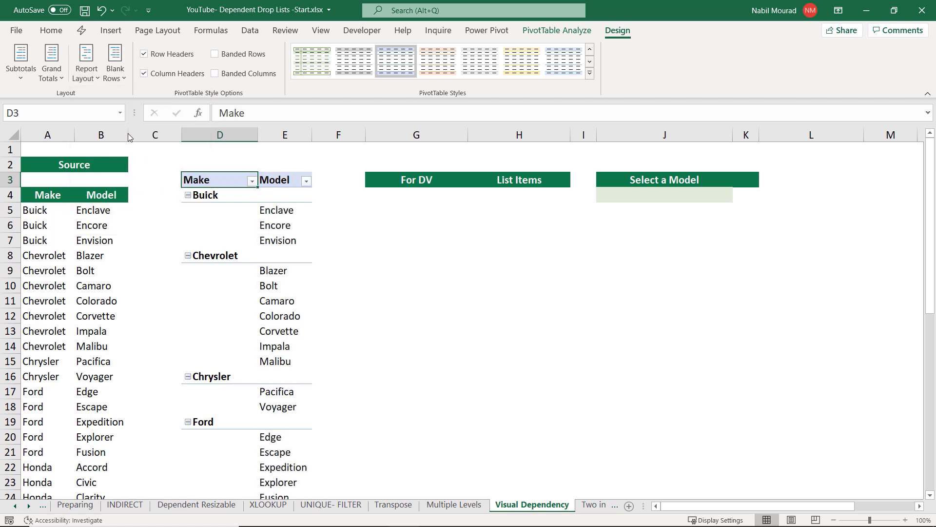
- Turn grand totals off for rows and columns and repeat all item labels in the PivotTable
left_click(62, 76)
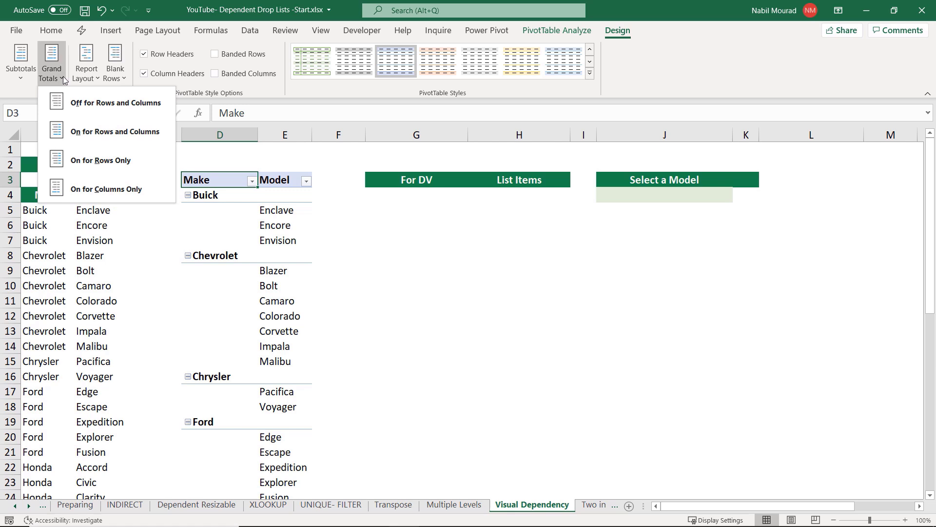
left_click(83, 104)
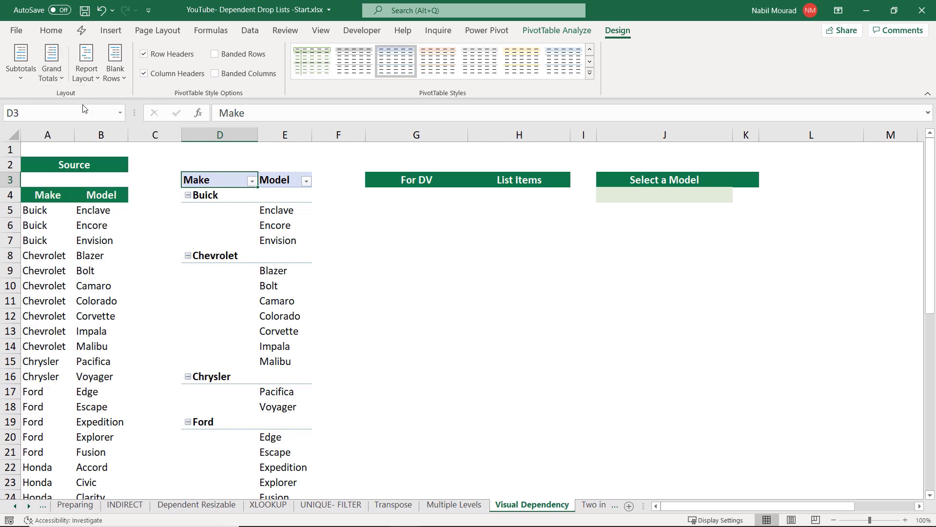
left_click(98, 77)
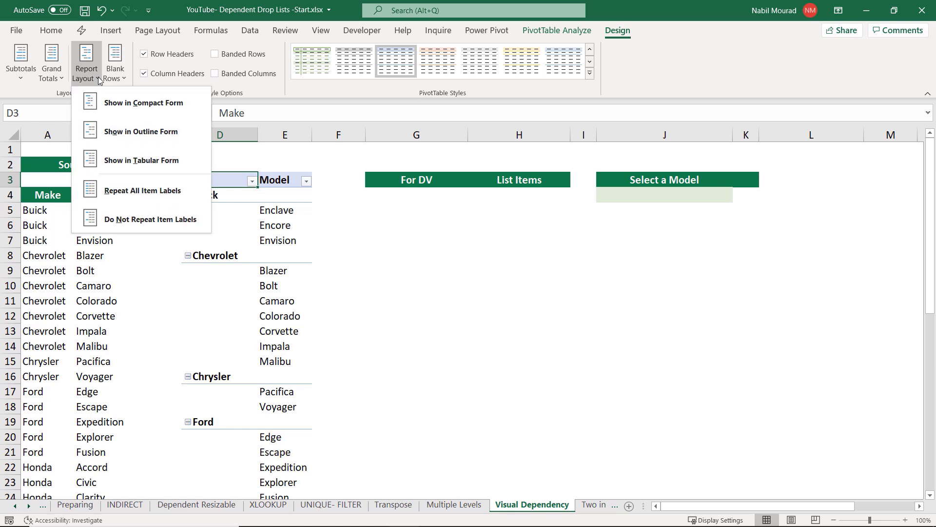
left_click(137, 190)
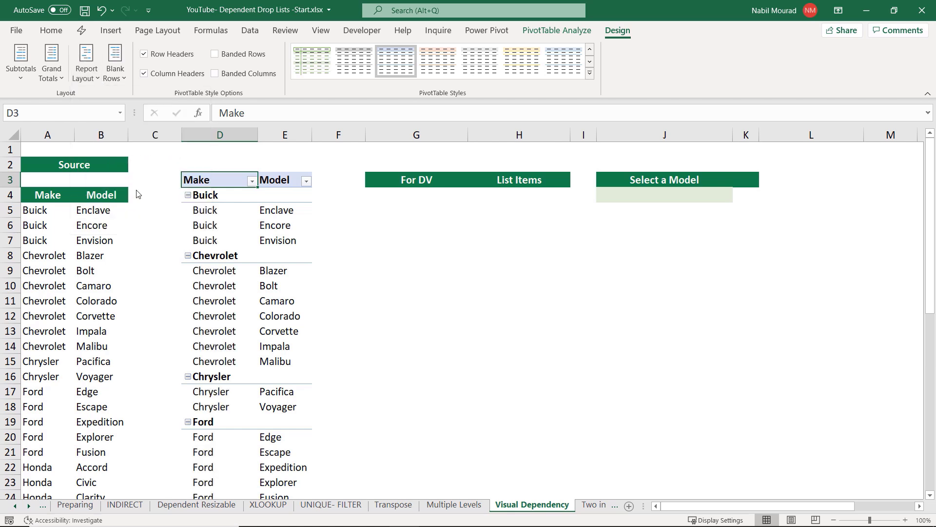
- Enter the formula =IF(E4="",D4,REPT(" ",7)&E4) in G4 under For DV
left_click(394, 195)
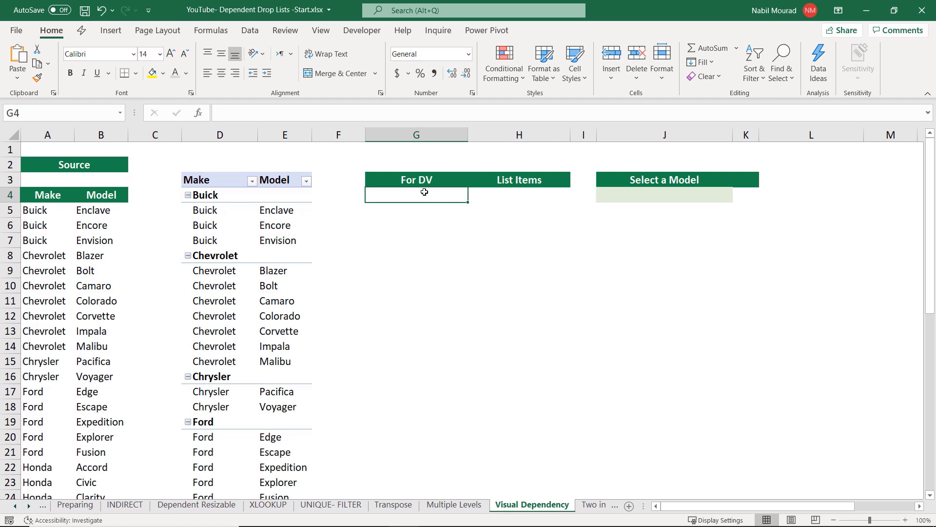
type("=if")
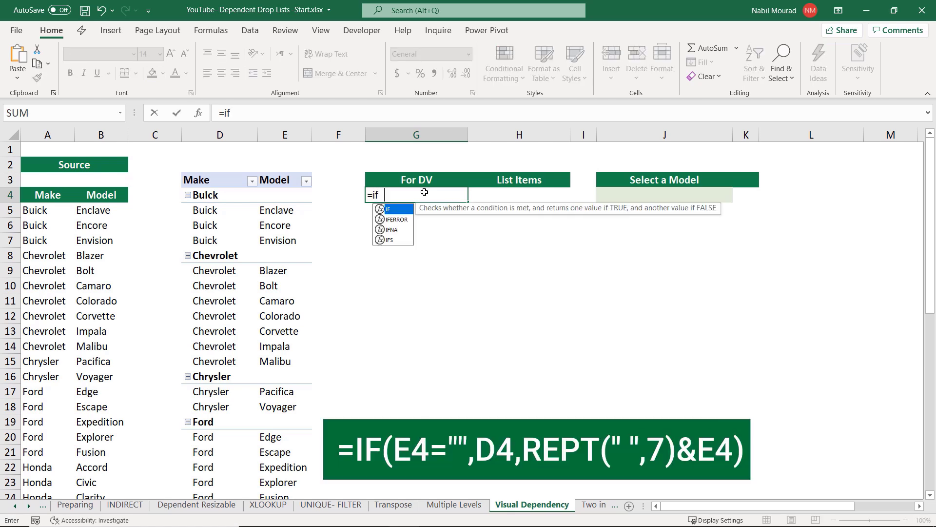
key("Tab")
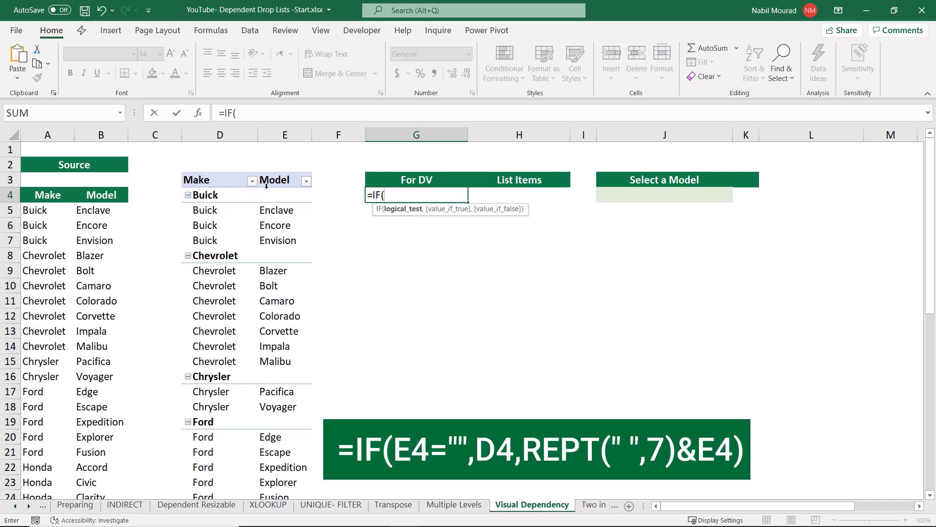
left_click(278, 196)
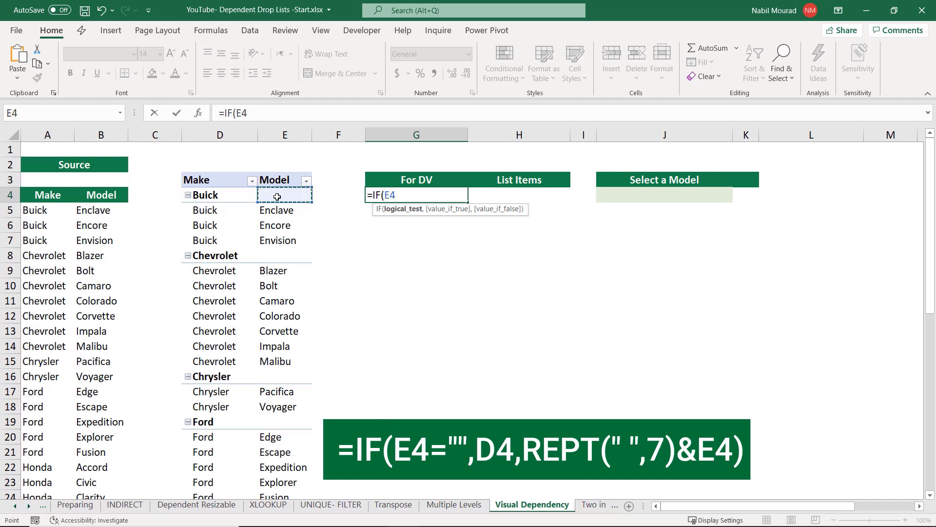
type("=\"\",")
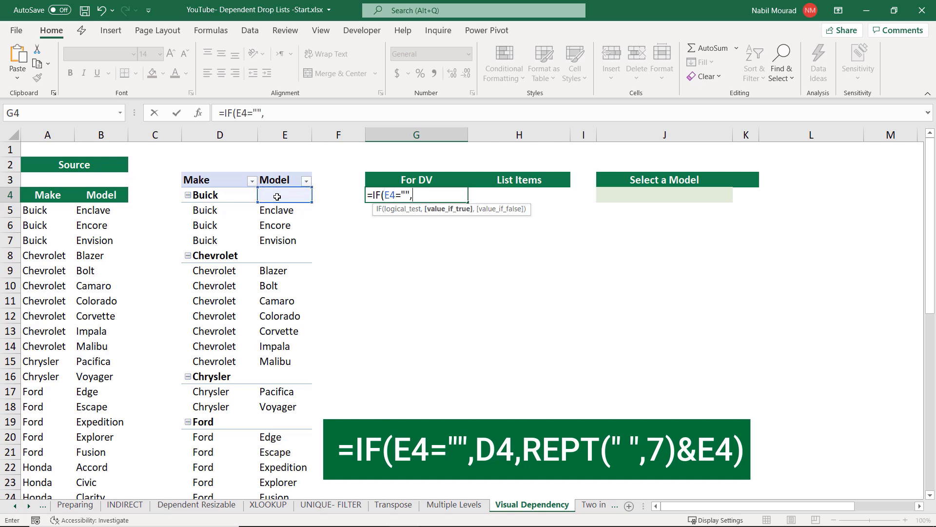
left_click(218, 199)
type(",")
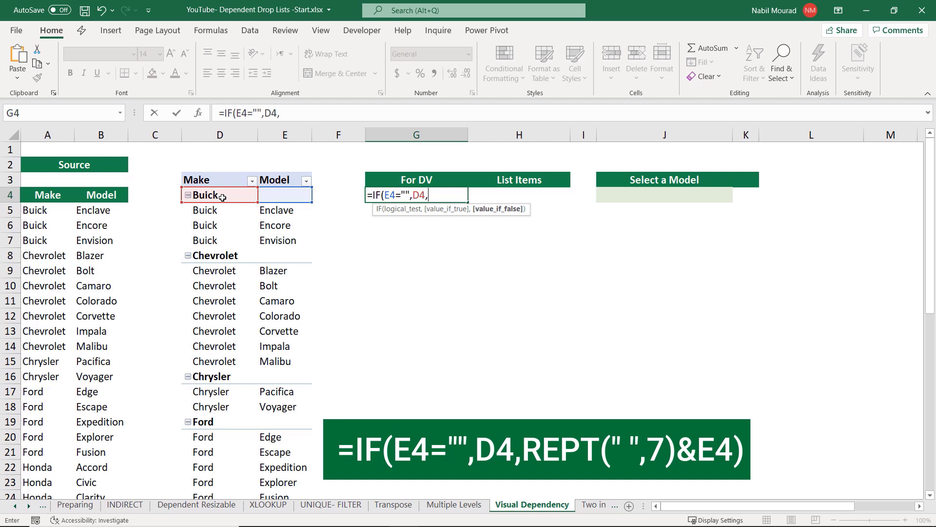
type("Rept")
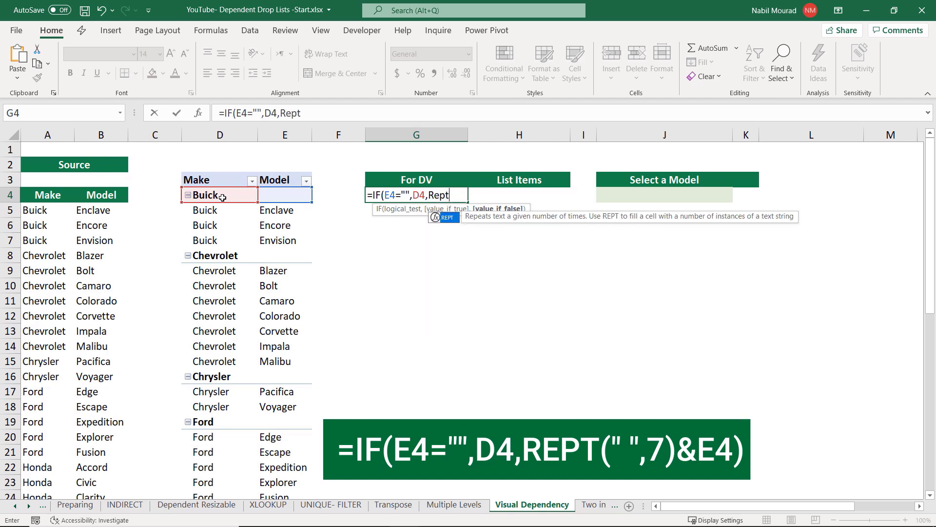
key("Tab")
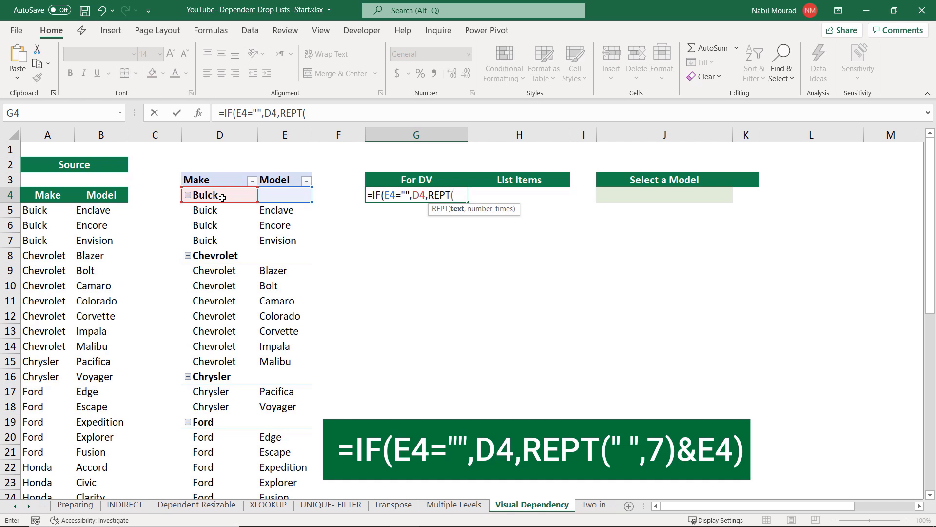
type("\" \",7)")
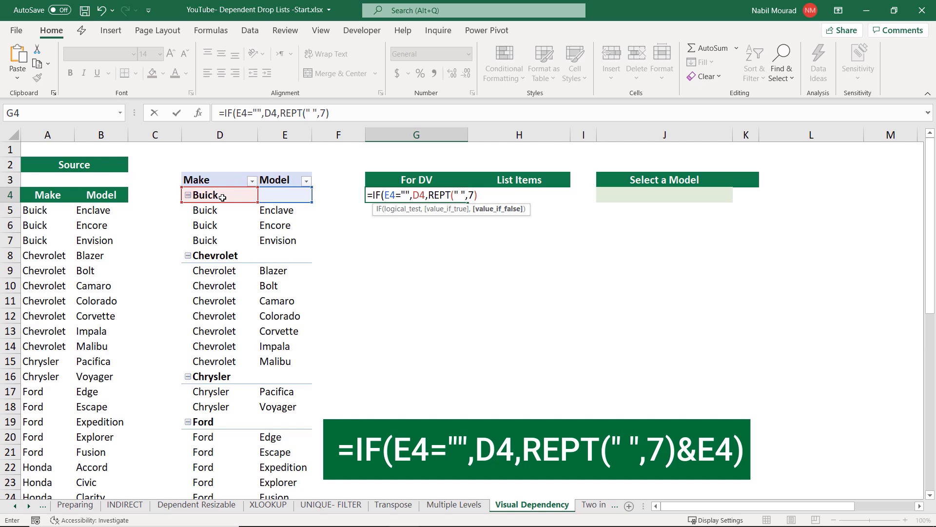
type("&")
left_click(281, 192)
type(")")
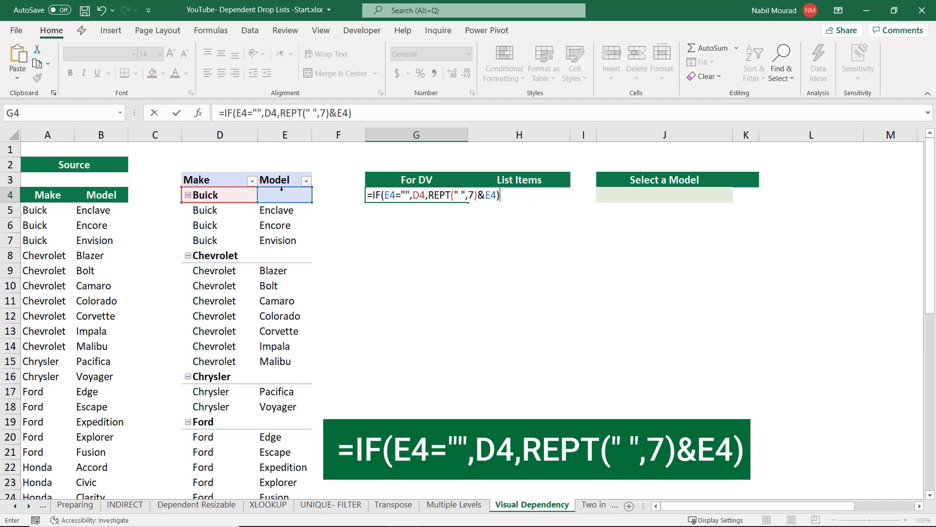
key("Return")
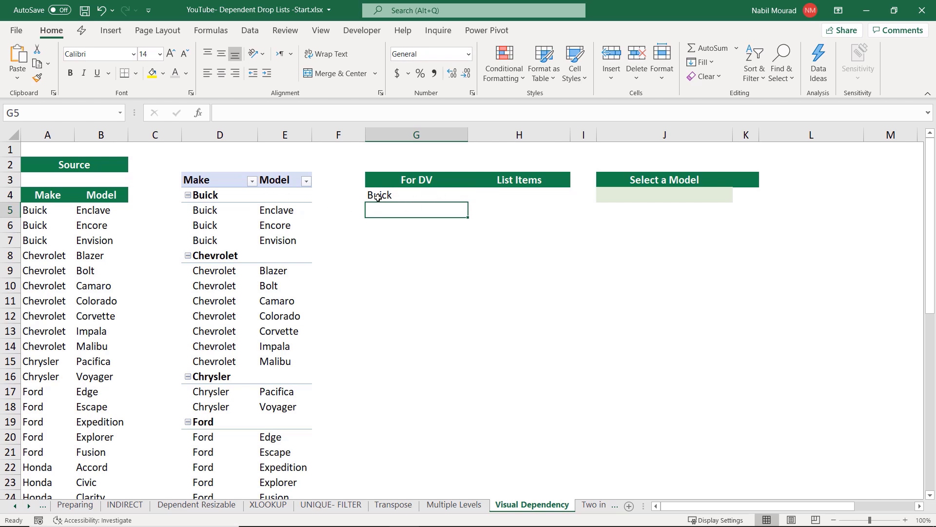
- Fill the G4 formula down the For DV column to G55, past the end of the PivotTable
left_click(395, 194)
left_click_drag(467, 202, 456, 320)
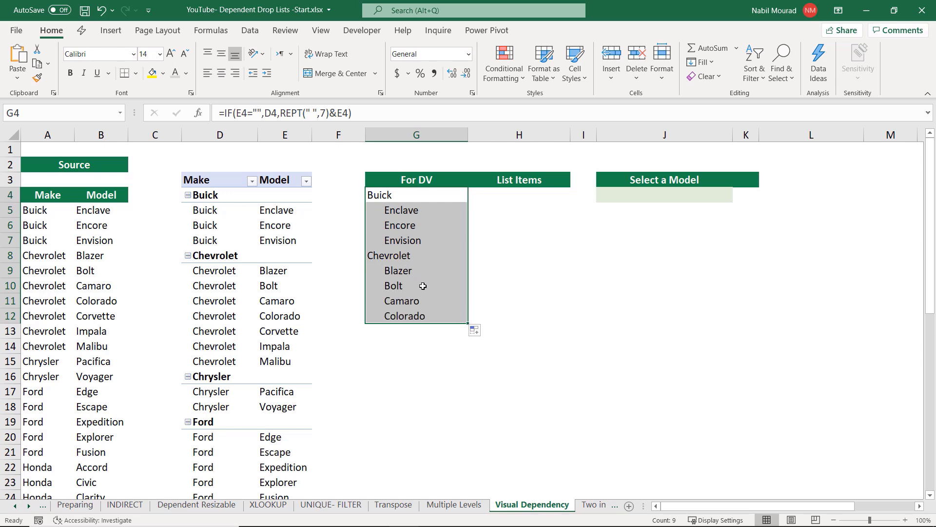
scroll(457, 271, "down", 3)
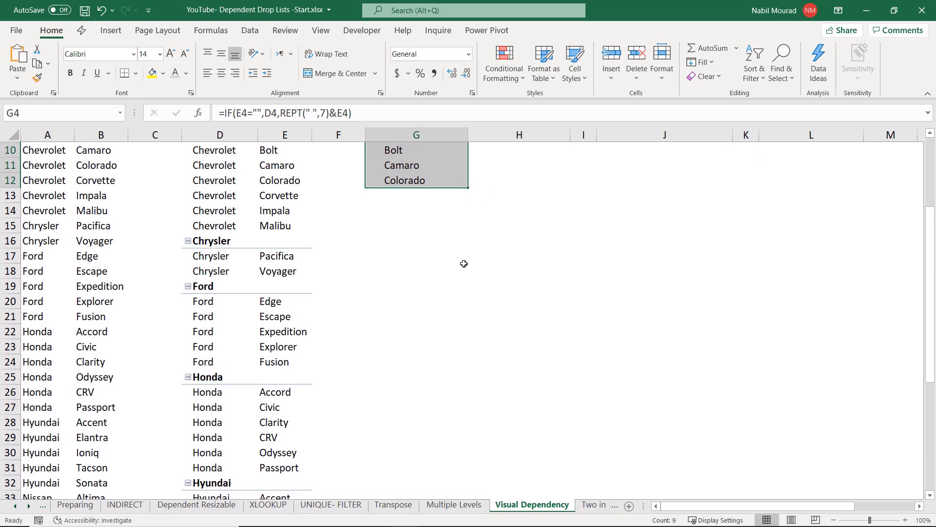
left_click_drag(468, 184, 495, 368)
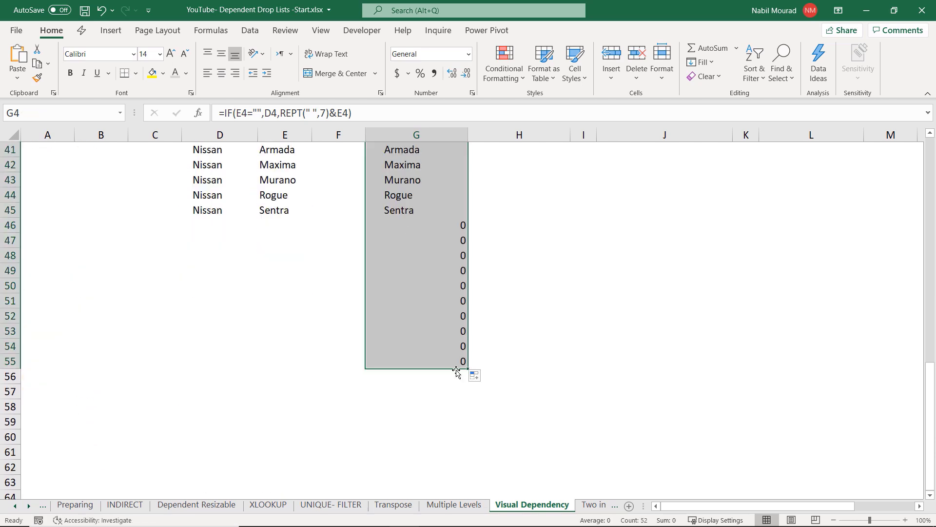
scroll(428, 312, "up", 13)
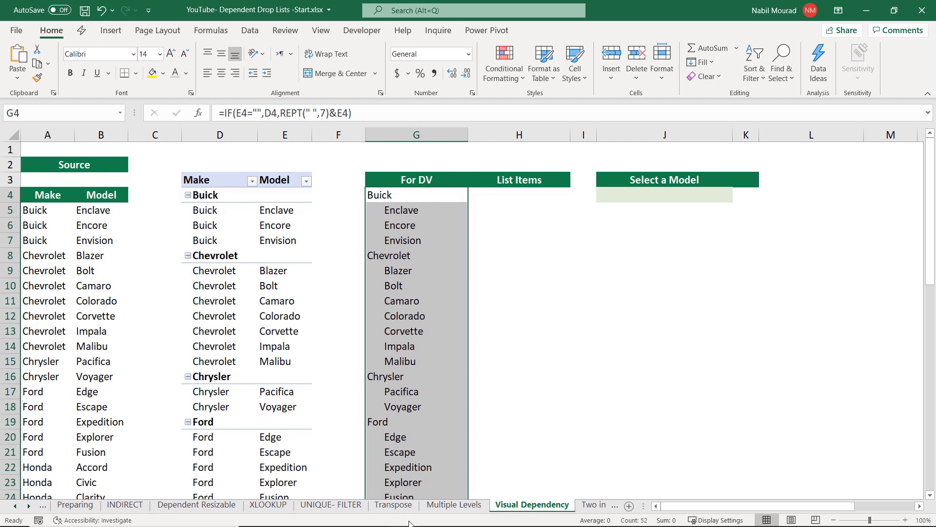
- Enter the formula =FILTER(G4:G55,G4:G55<>0) in H4 under List Items and check the end of the spilled list
left_click(509, 196)
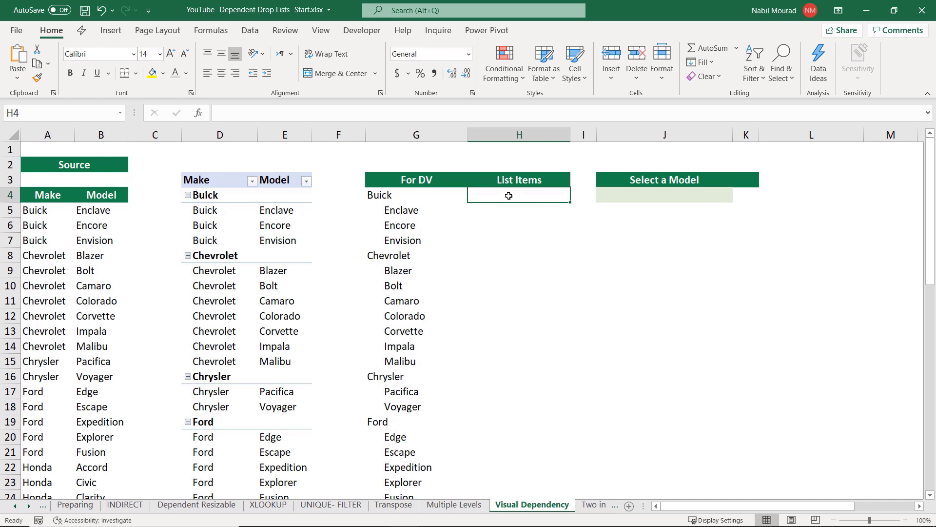
type("=filter")
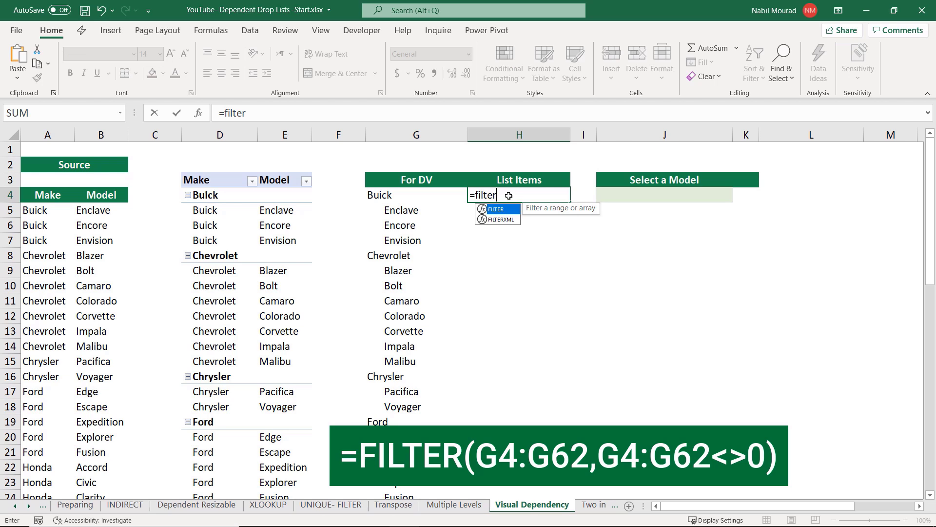
key("Tab")
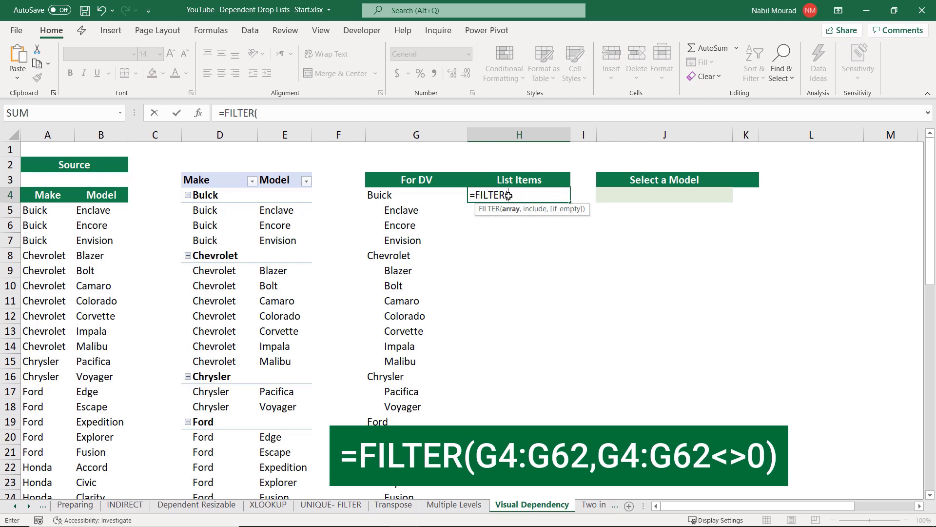
left_click(399, 193)
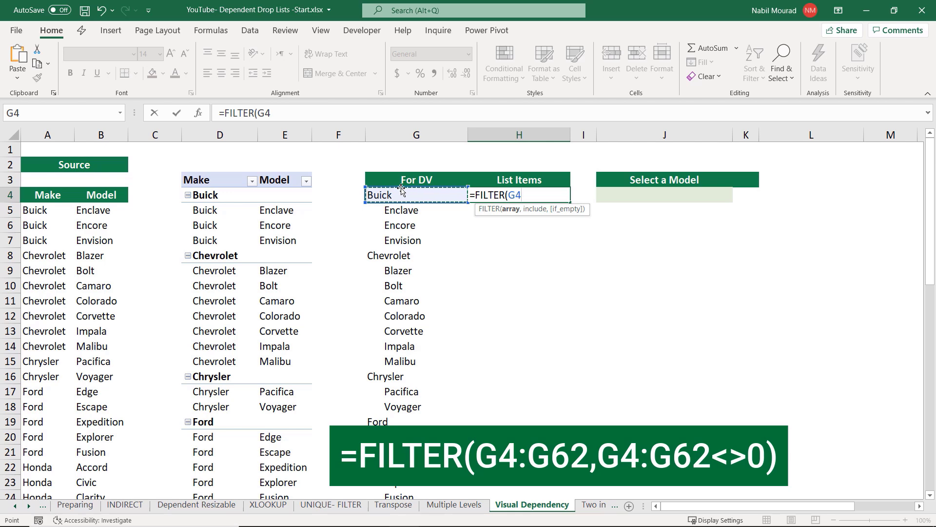
key("ctrl+shift+Down")
scroll(401, 190, "up", 10)
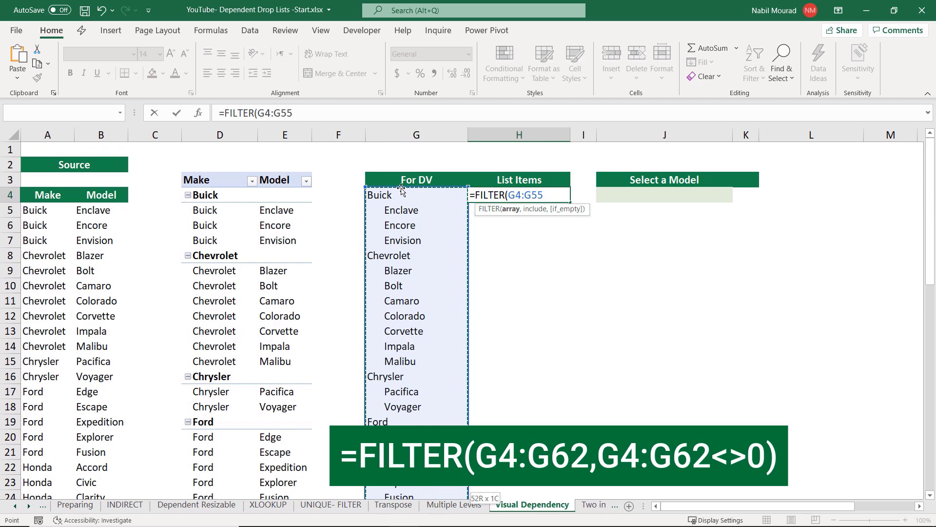
type(",")
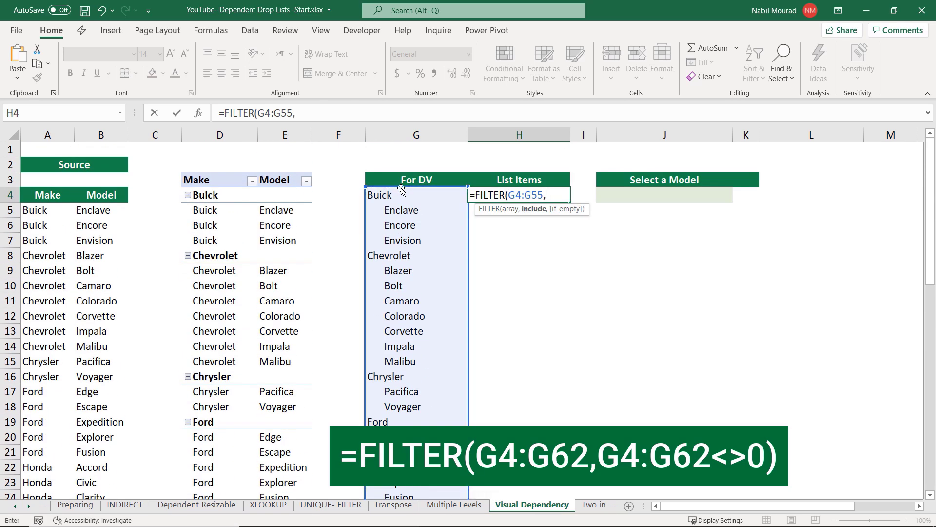
left_click(412, 192)
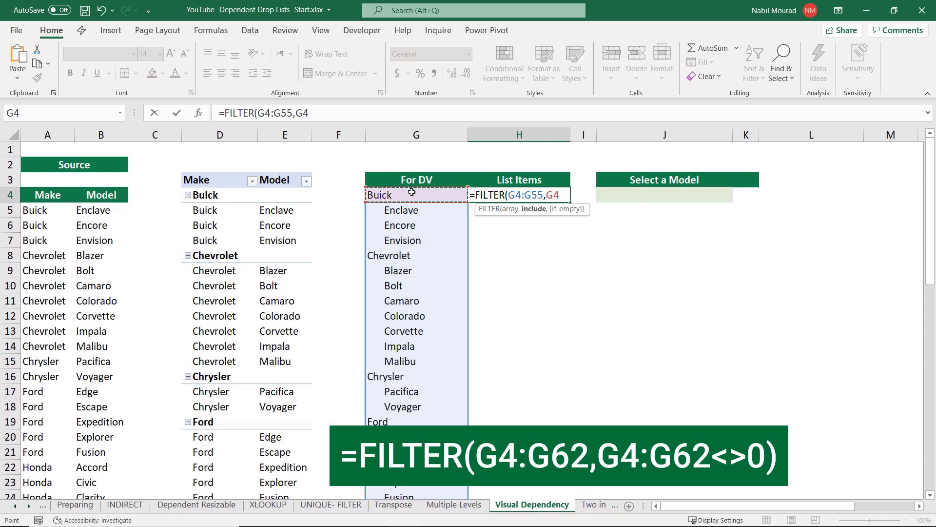
key("ctrl+shift+Down")
scroll(412, 193, "up", 11)
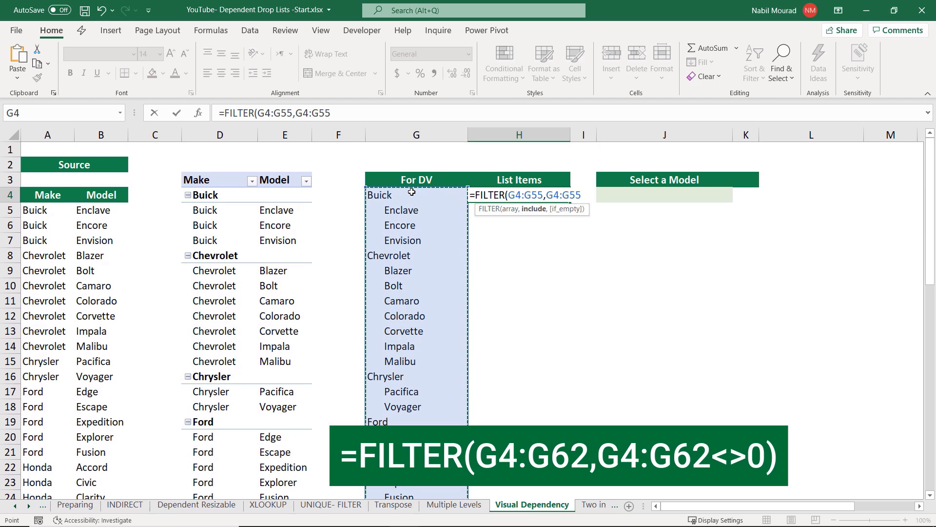
type("<>")
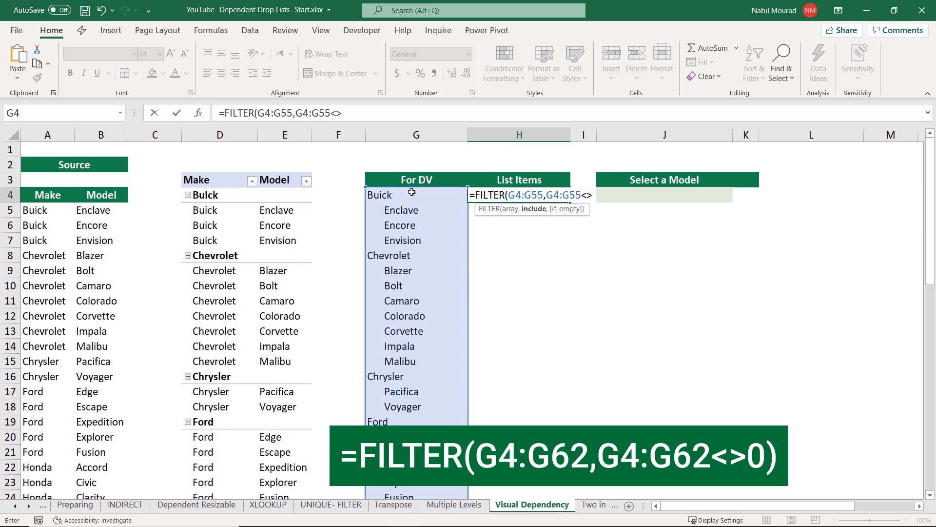
type("0")
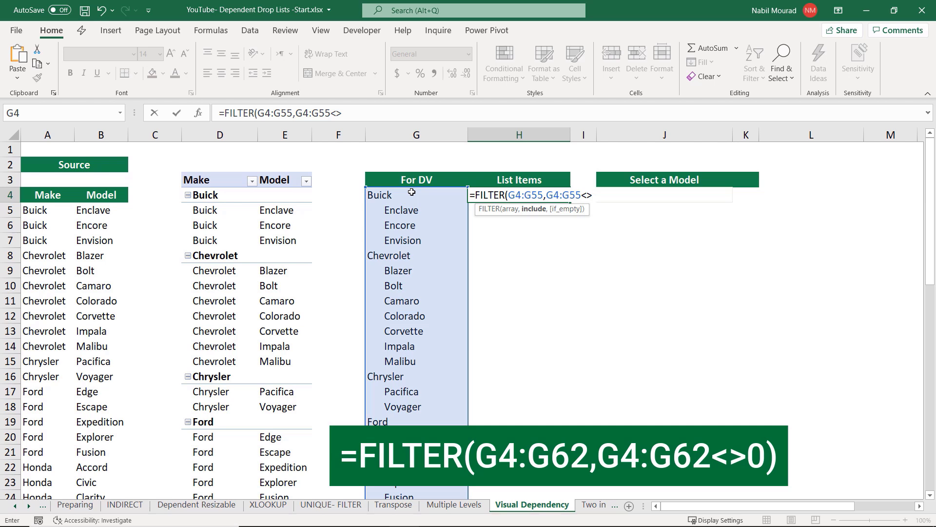
type(")")
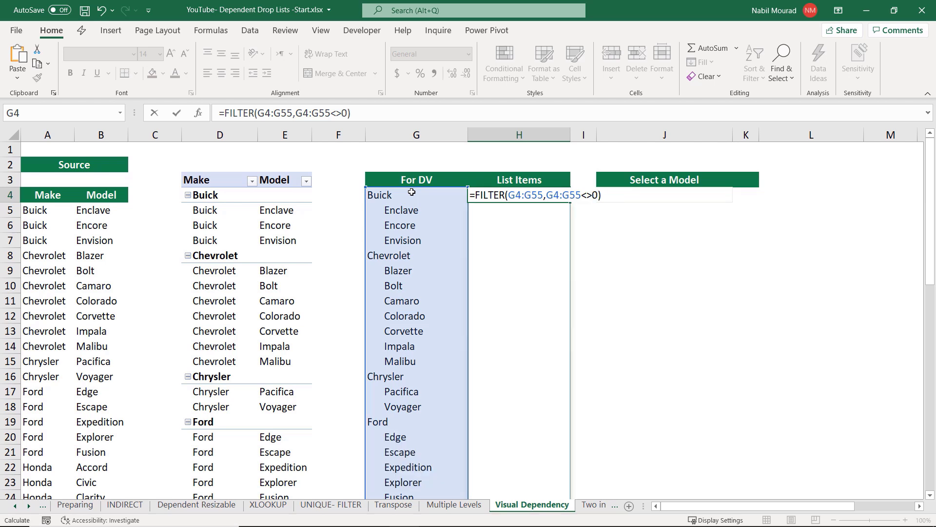
key("Return")
scroll(548, 247, "down", 14)
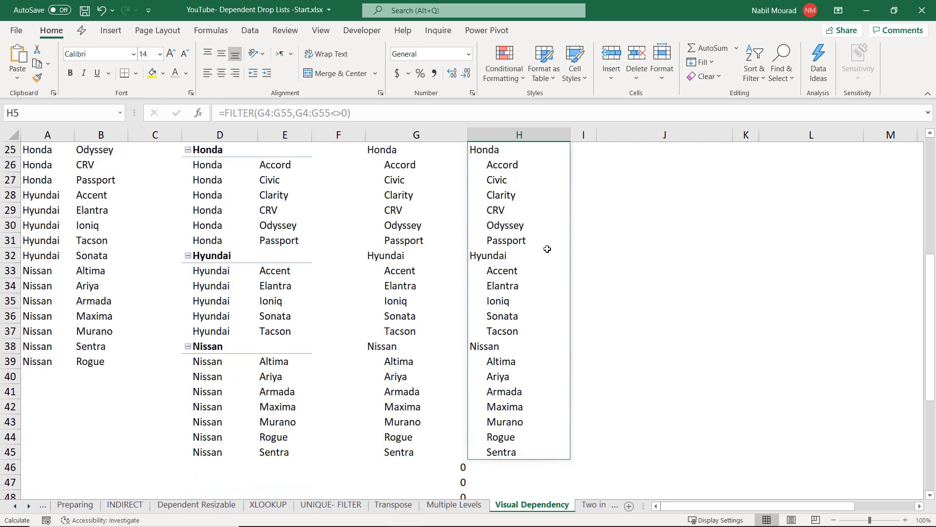
- Add list data validation to J4 under Select a Model, using the spilled List Items range =$H$4# as the source
scroll(525, 257, "up", 14)
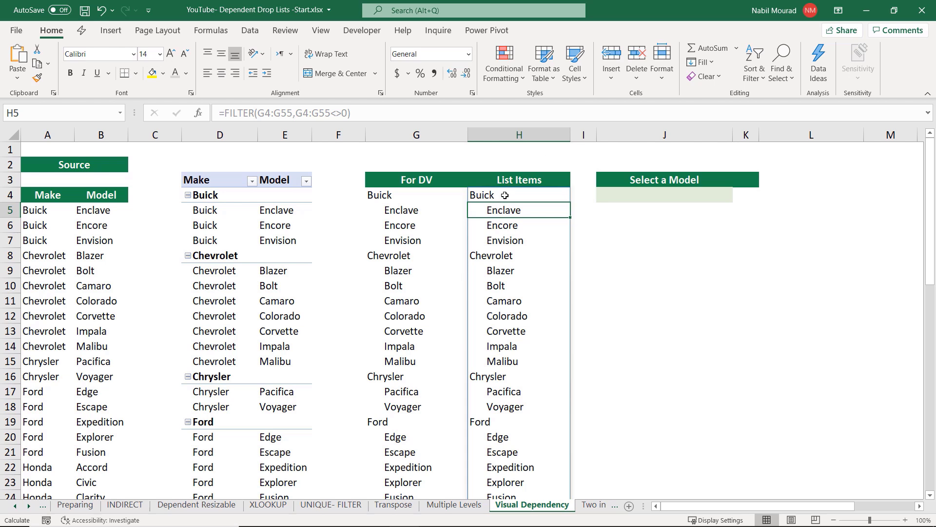
left_click(628, 192)
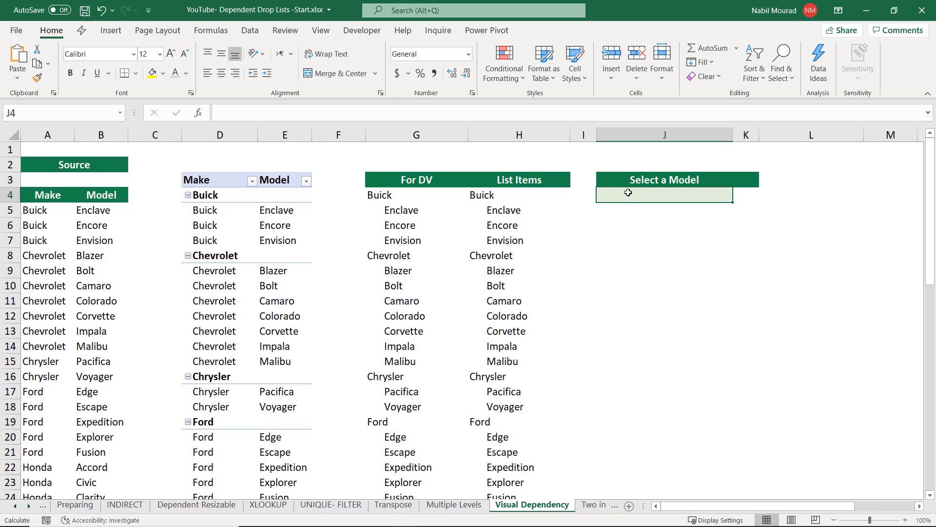
key("alt+d")
key("l")
key("Tab")
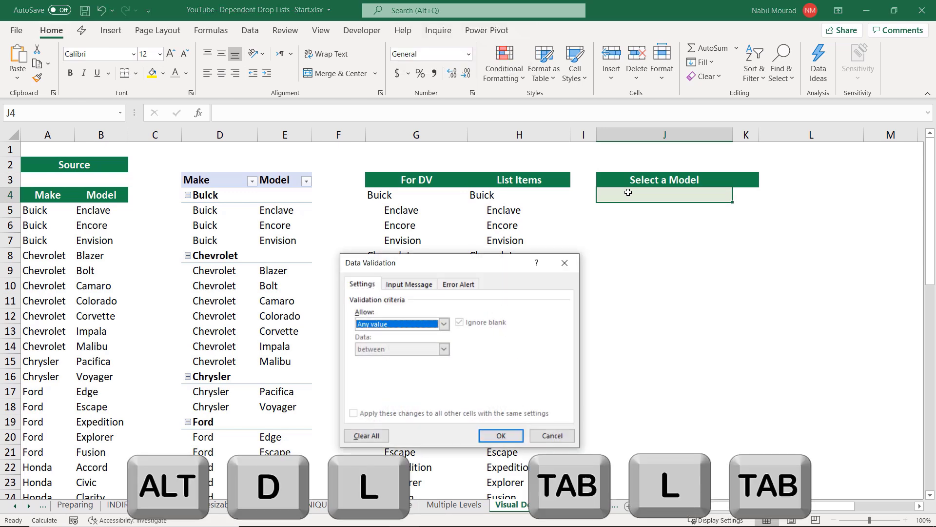
key("l")
key("Tab")
left_click(490, 197)
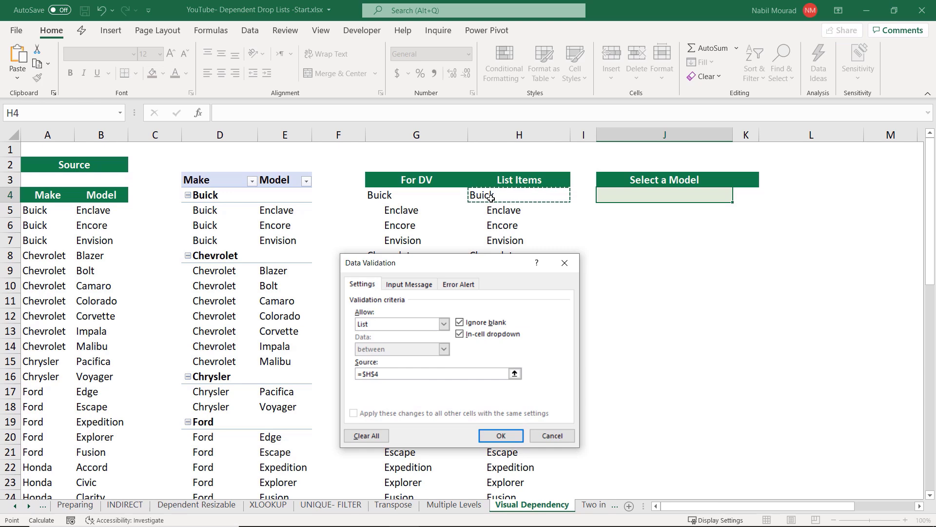
type("#")
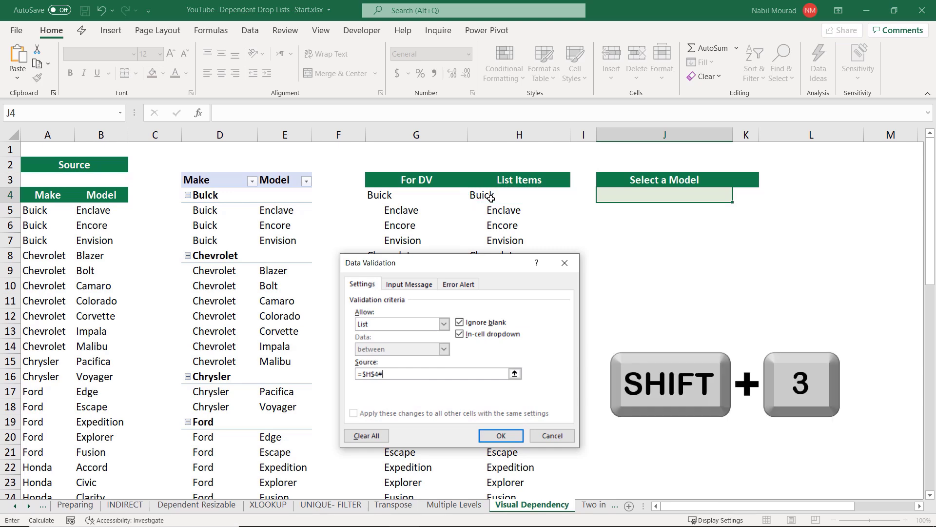
left_click(507, 437)
- Test the J4 drop-down list by picking Enclave, replacing it with Encore, and viewing the indented list again
left_click(738, 196)
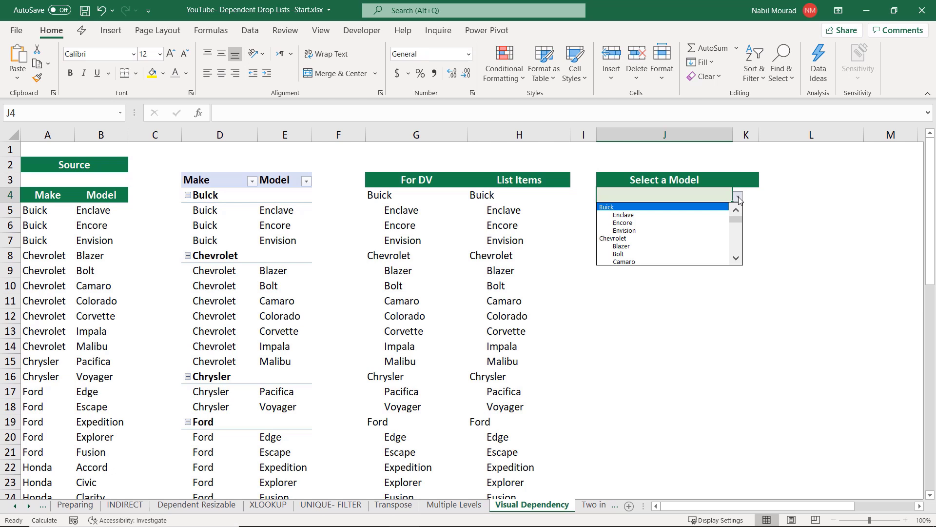
key("Down")
key("Down")
key("Up")
key("Return")
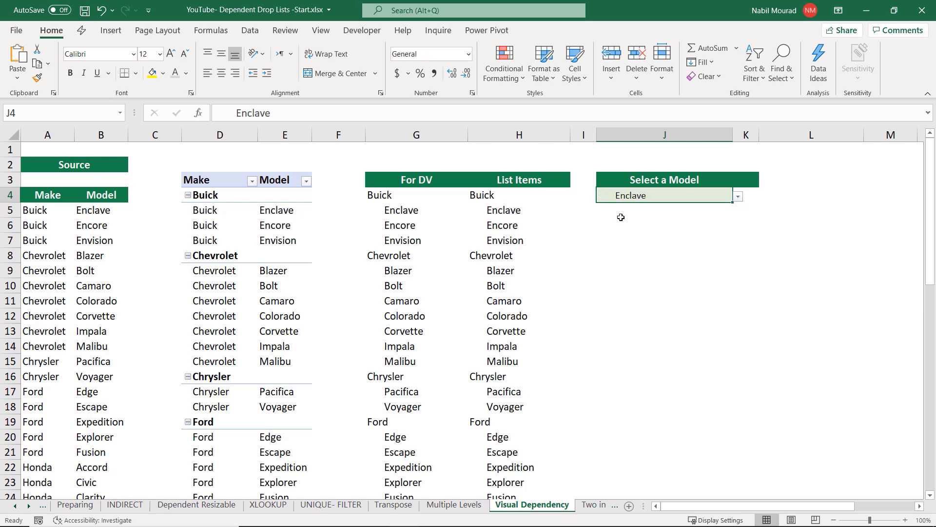
left_click(738, 197)
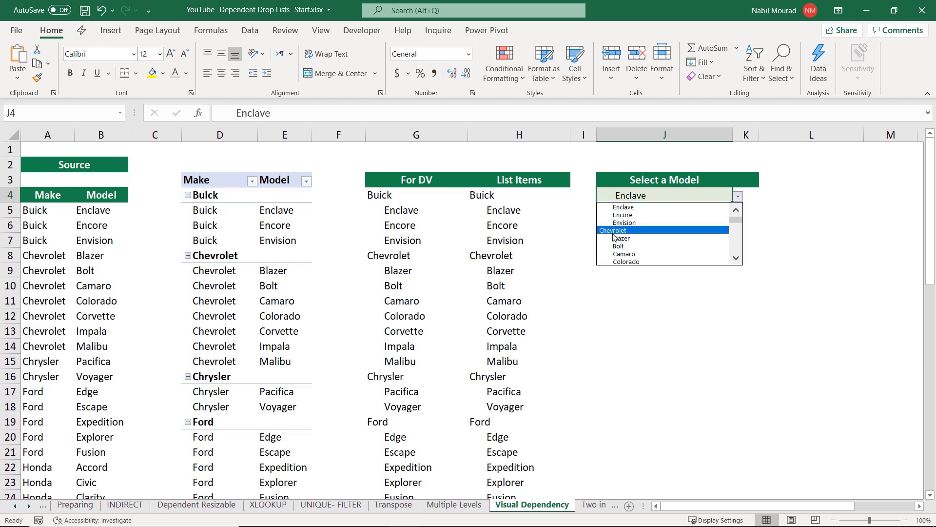
left_click(671, 215)
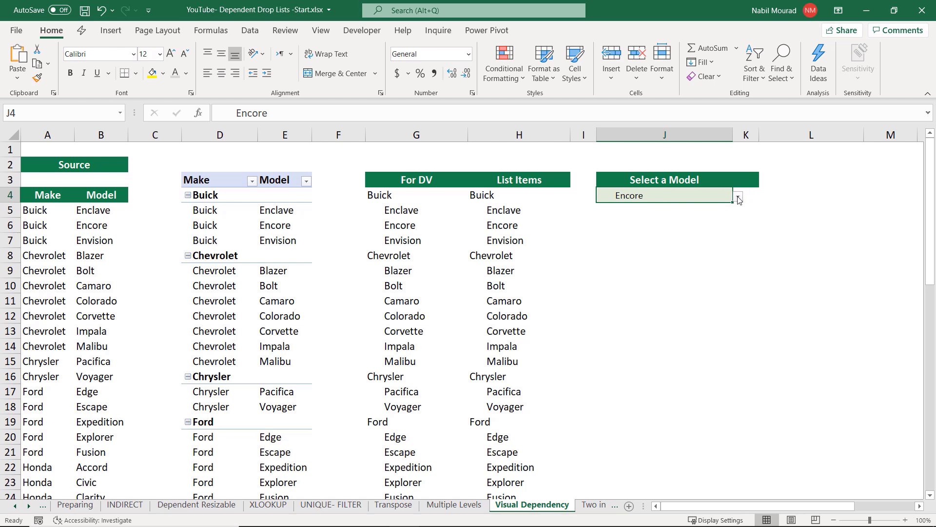
key("alt+Down")
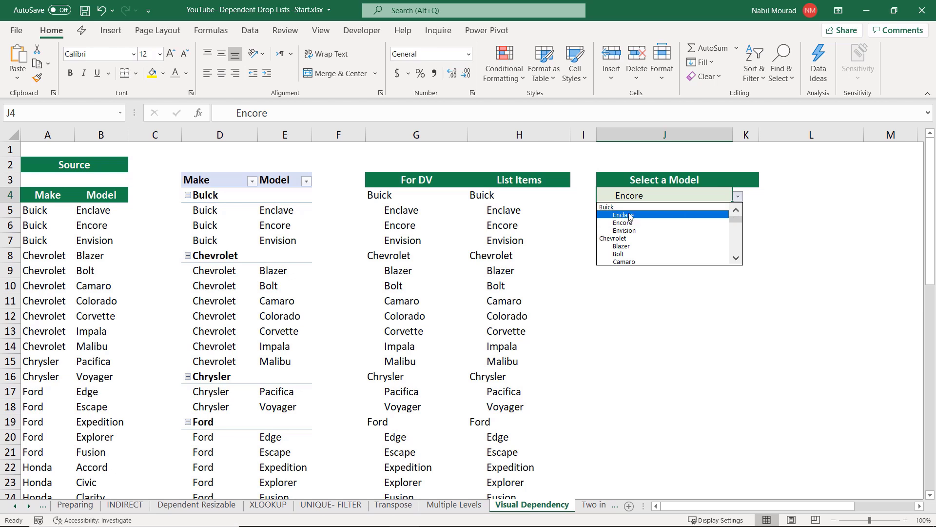
key("Escape")
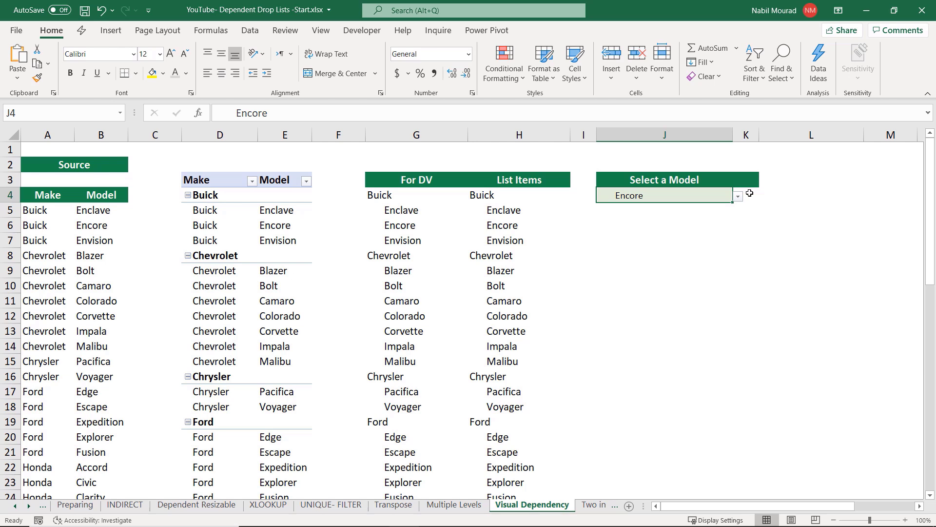
- Enter the formula =IF(LEFT(J4,5)=REPT(" ",5),1,0) in K4 to check whether the chosen item is an indented model
left_click(750, 193)
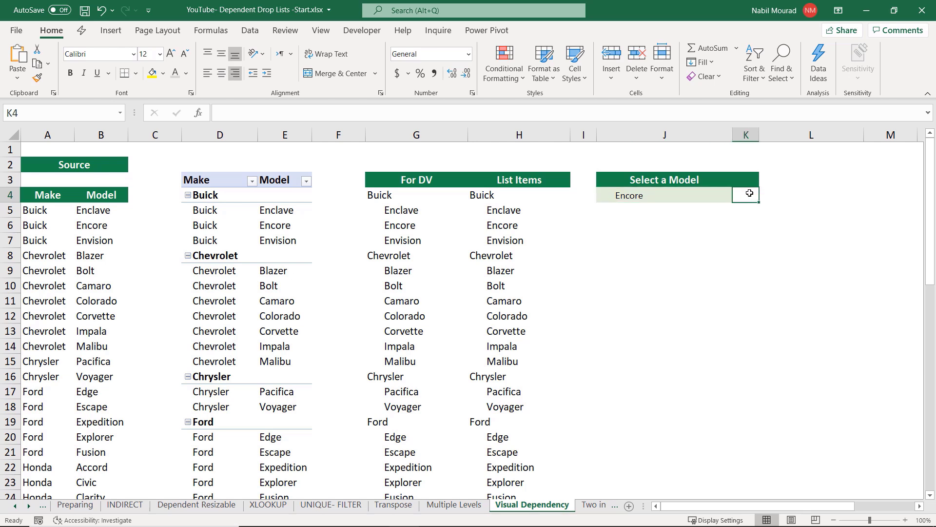
type("=if")
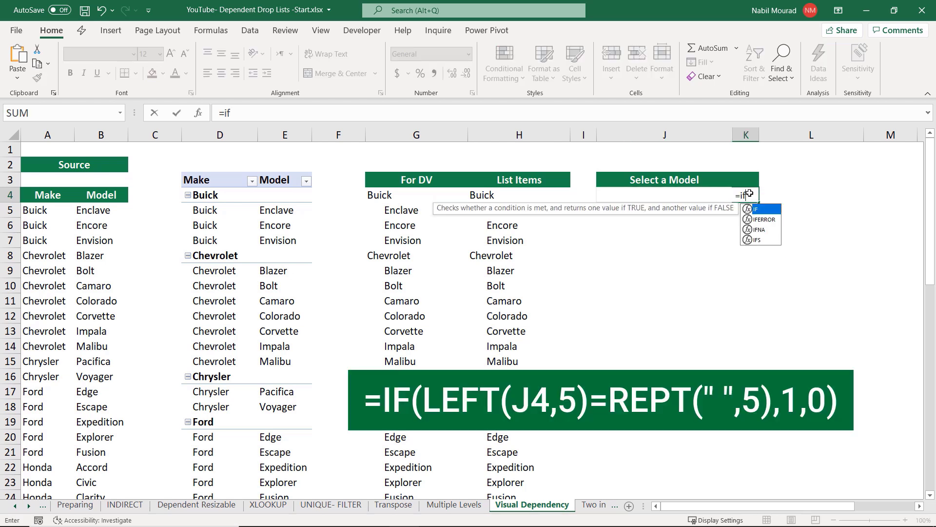
key("Tab")
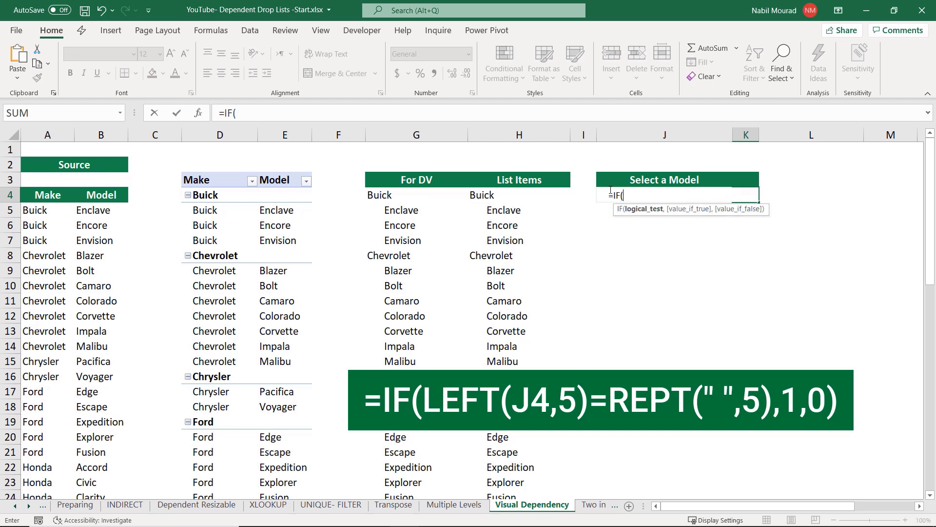
type("left")
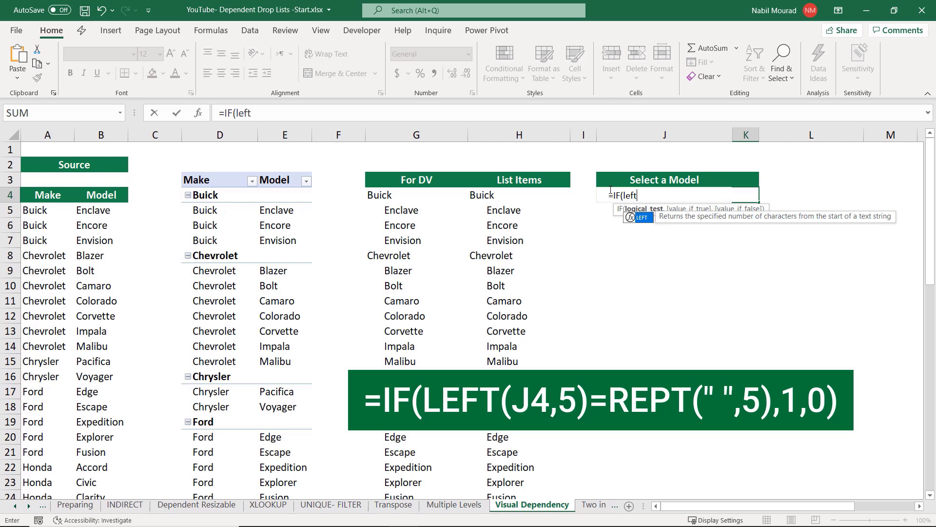
key("Tab")
left_click(610, 190)
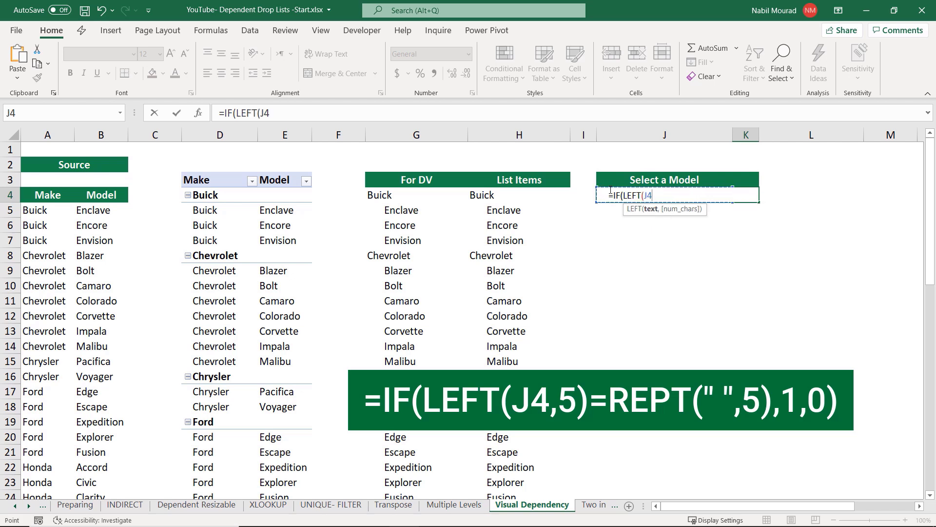
type(",5")
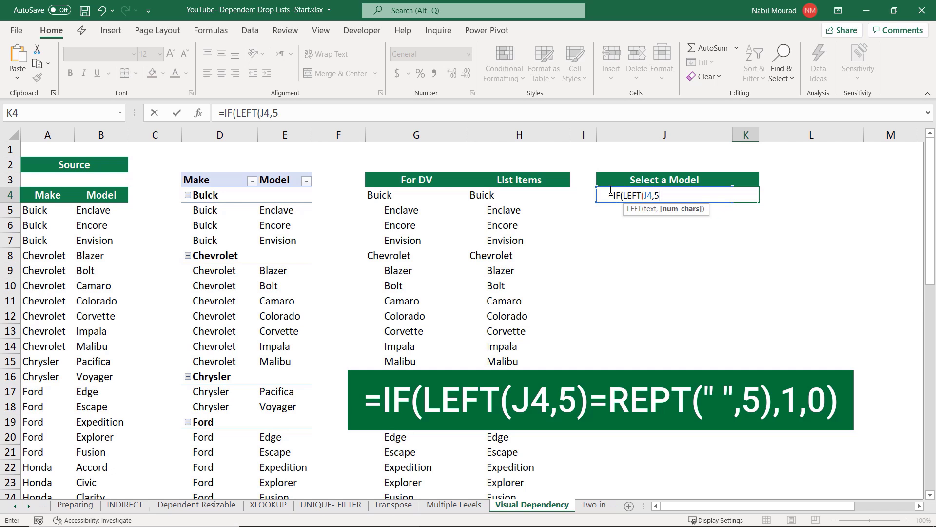
type(")=rep")
key("Tab")
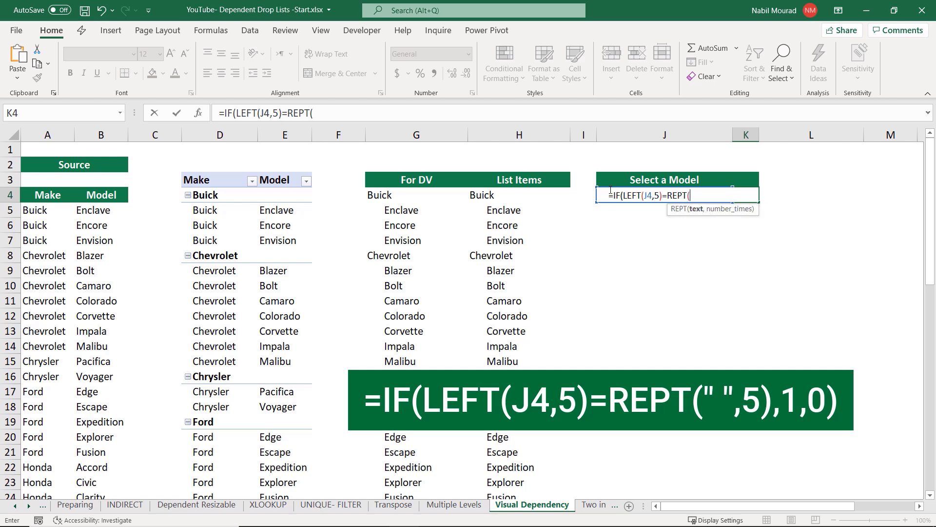
type("\" \",5)")
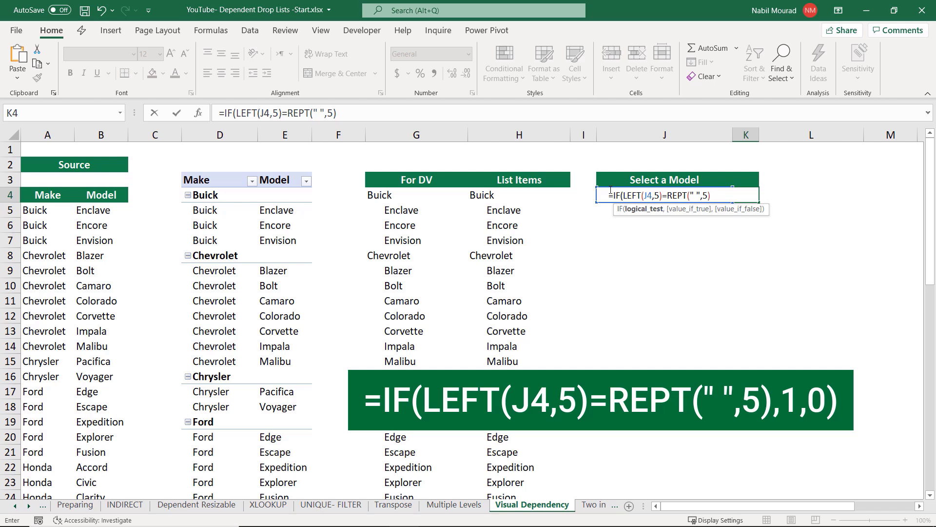
type(",")
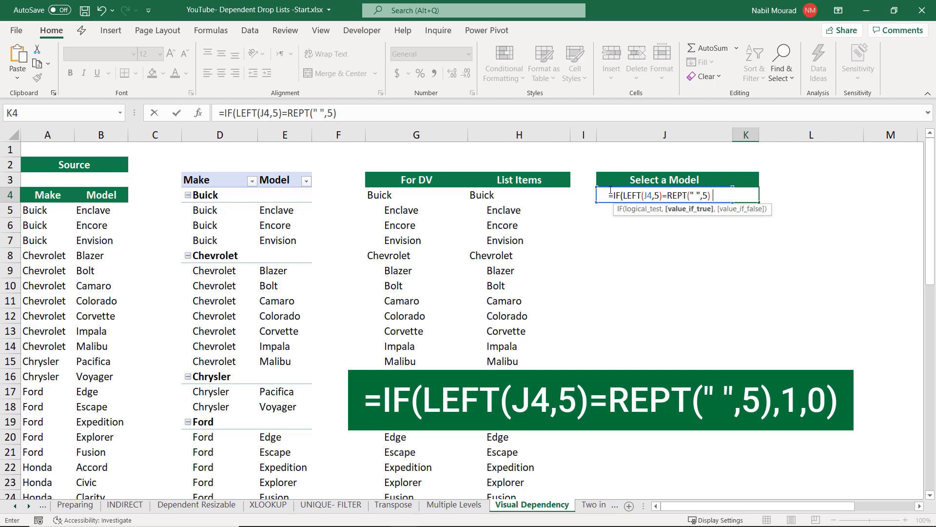
type("1,0")
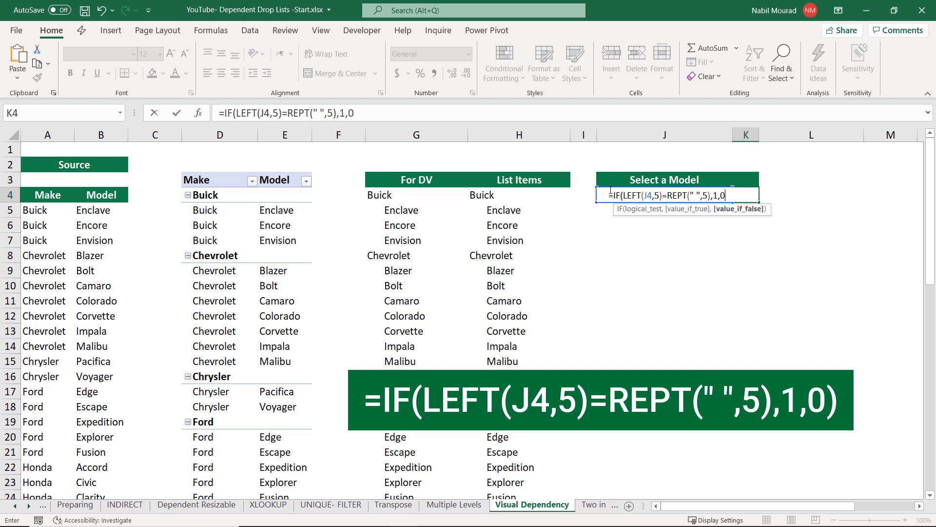
type(")")
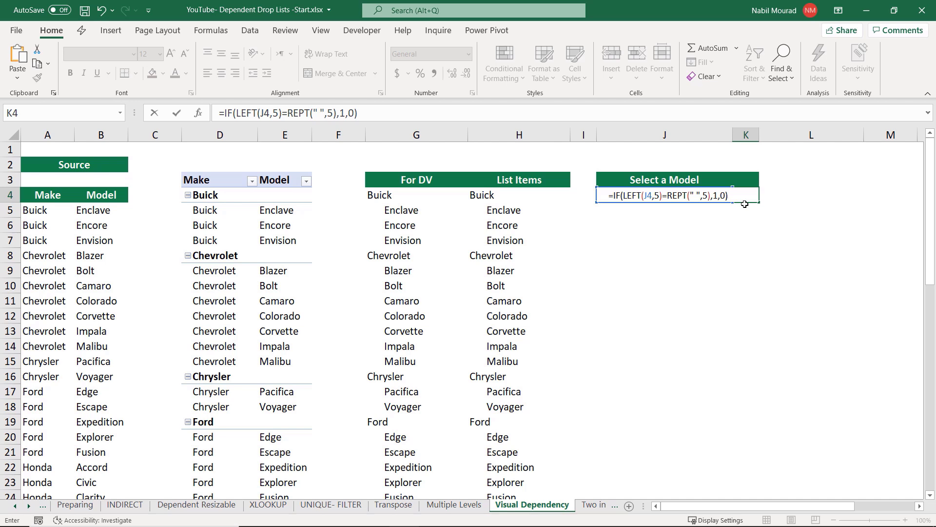
key("Return")
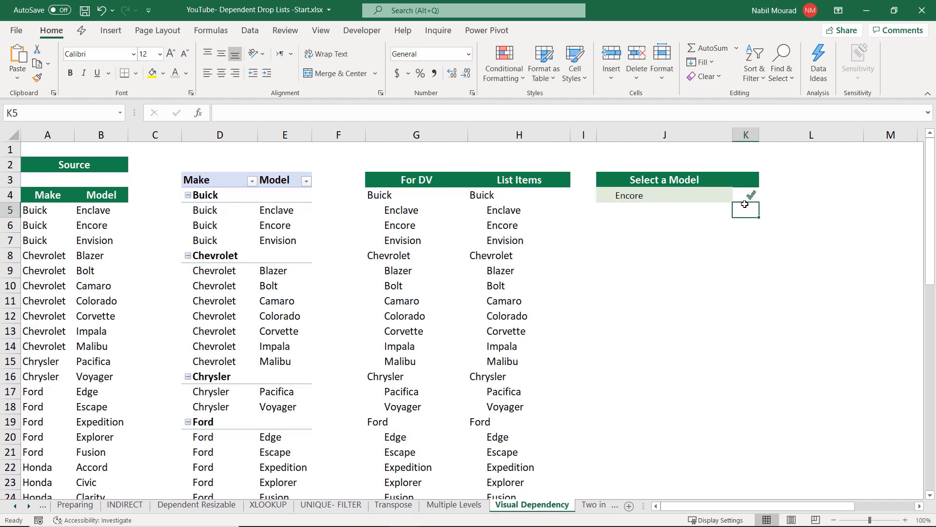
- Pick the make Chevrolet from the drop-down list in J4 to test the check in K4
left_click(694, 194)
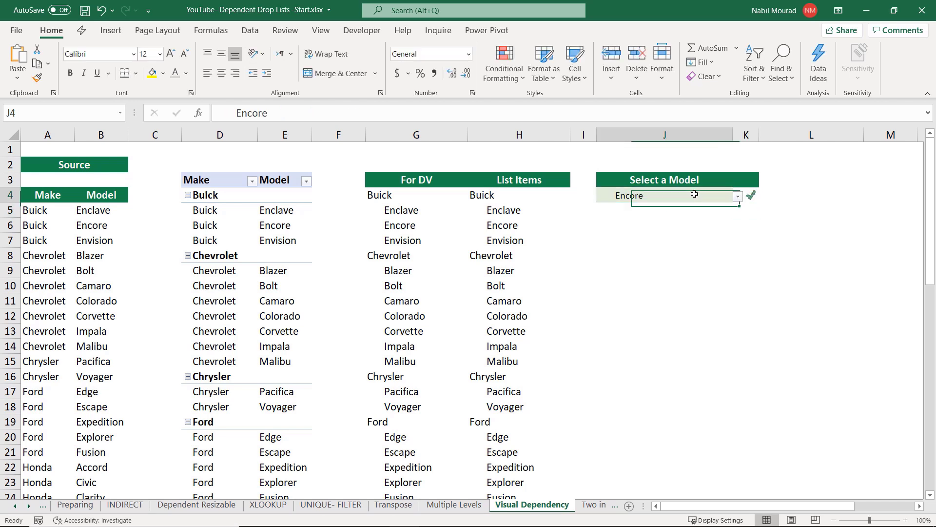
left_click(739, 197)
left_click(624, 231)
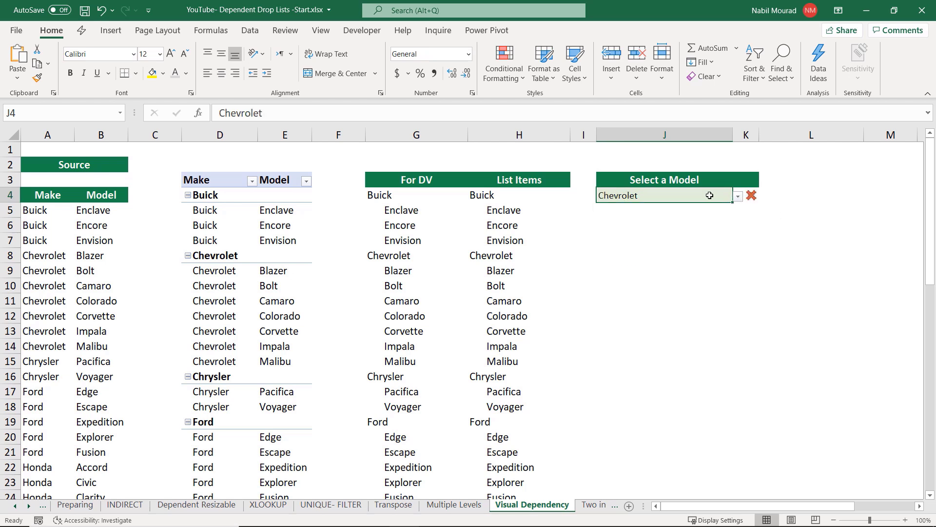
- Start a formula in L4 that tests the selection check, with =IF(K4=1,"The Make is " as its opening part
left_click(775, 195)
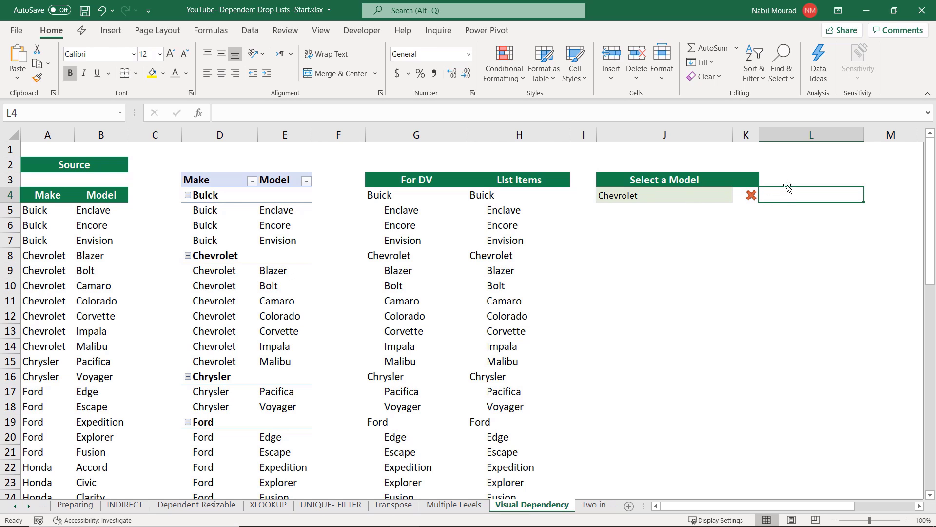
type("=IF(")
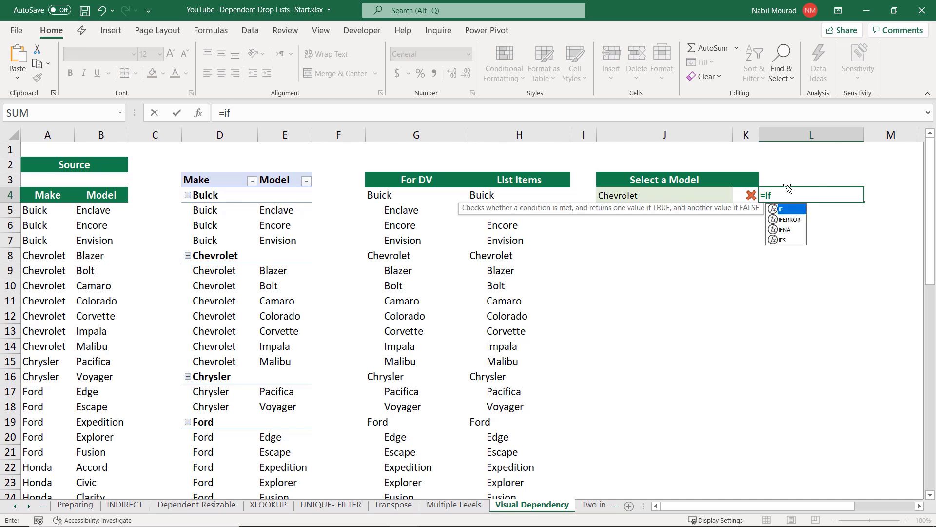
left_click(748, 193)
type("=")
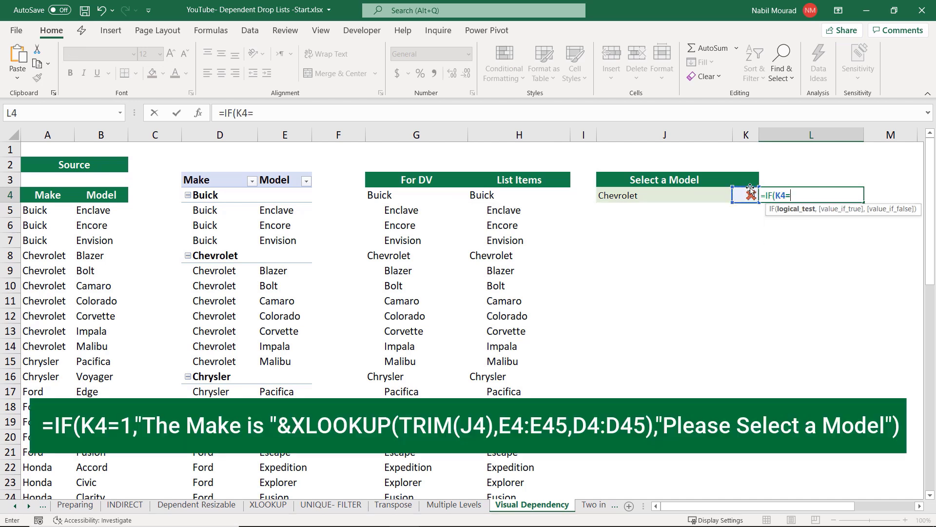
type("1,\"The make is")
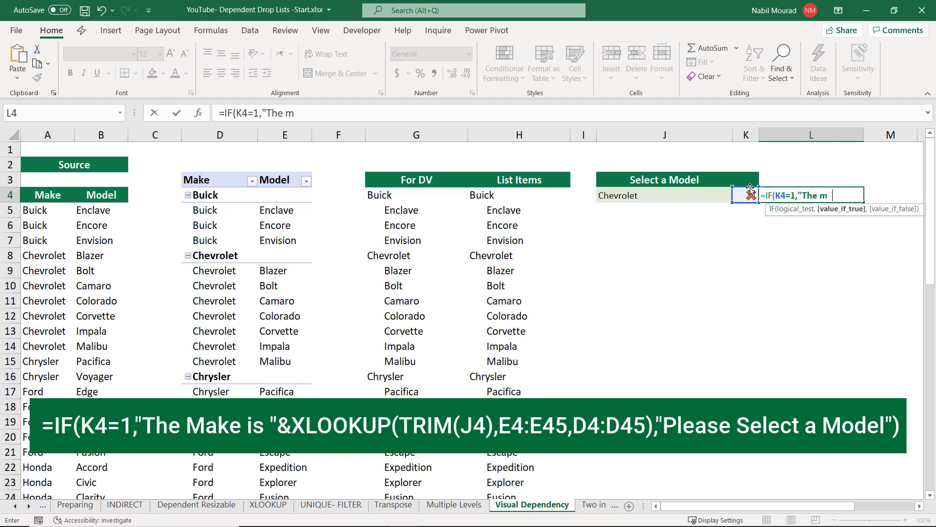
type(" \"")
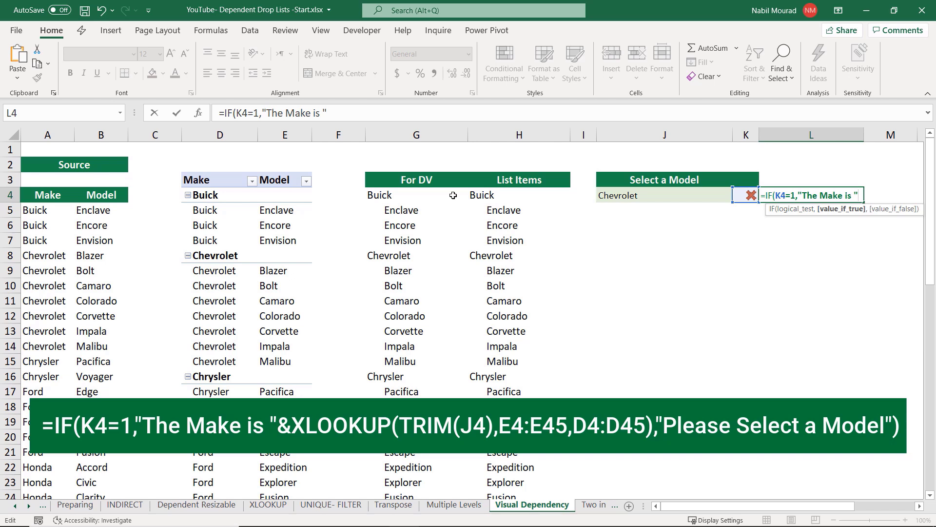
- Append &XLOOKUP(J4,E4:E45,D4:D45) to the L4 formula to look up the make of the chosen model
type("&XLOOKUP(")
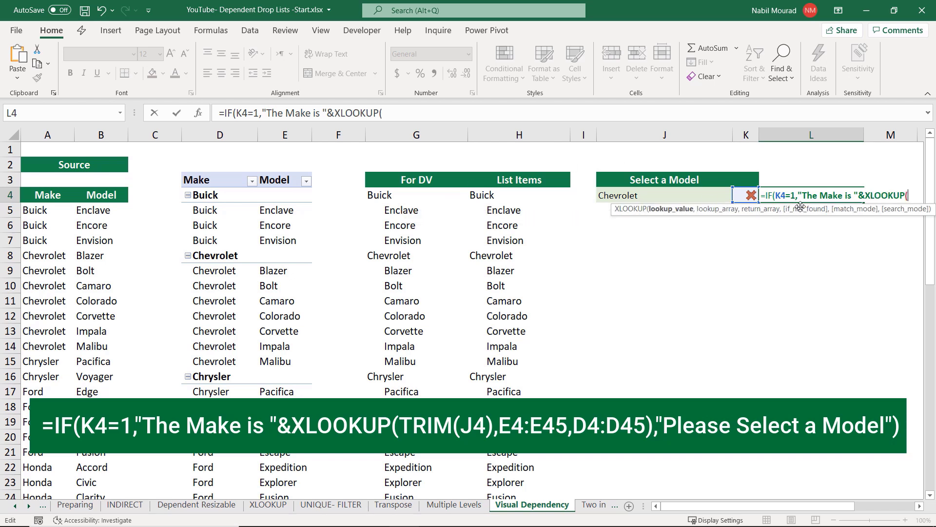
left_click(627, 196)
type(",")
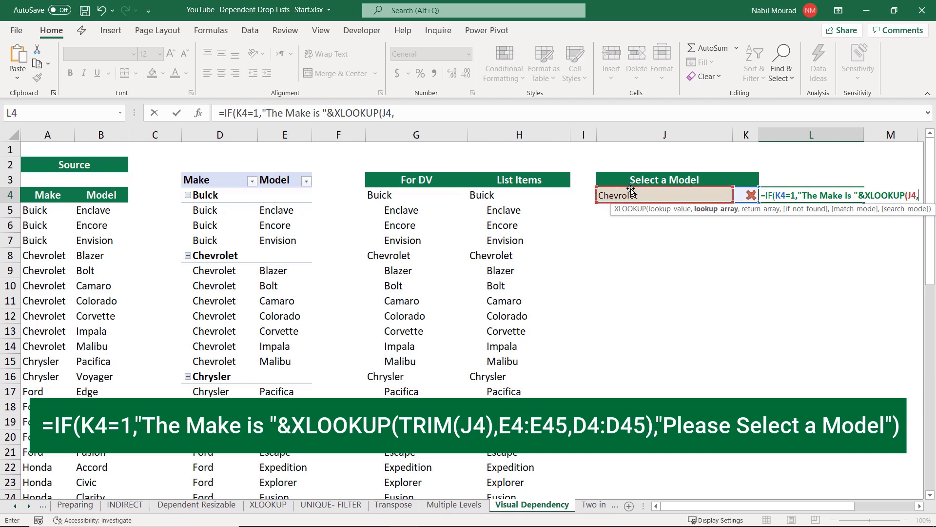
left_click(281, 195)
left_click_drag(279, 215, 260, 471)
type(",")
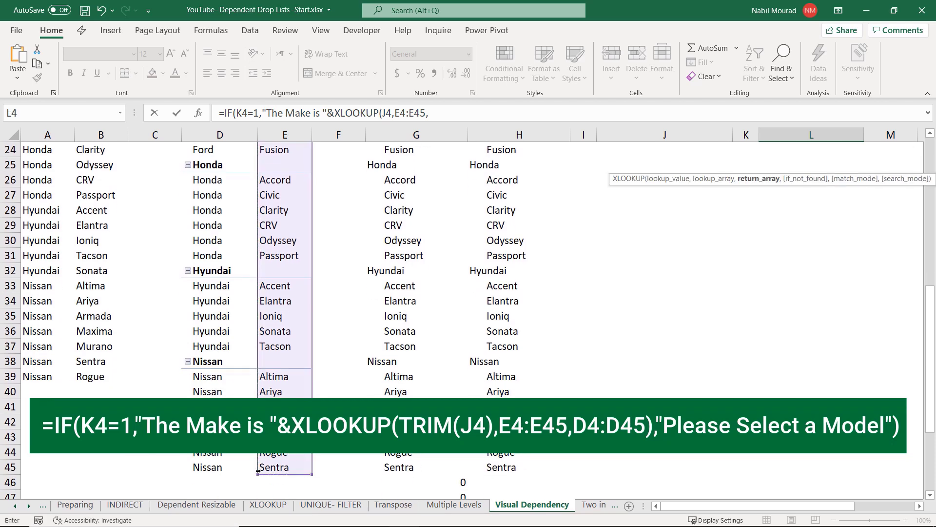
scroll(528, 306, "up", 8)
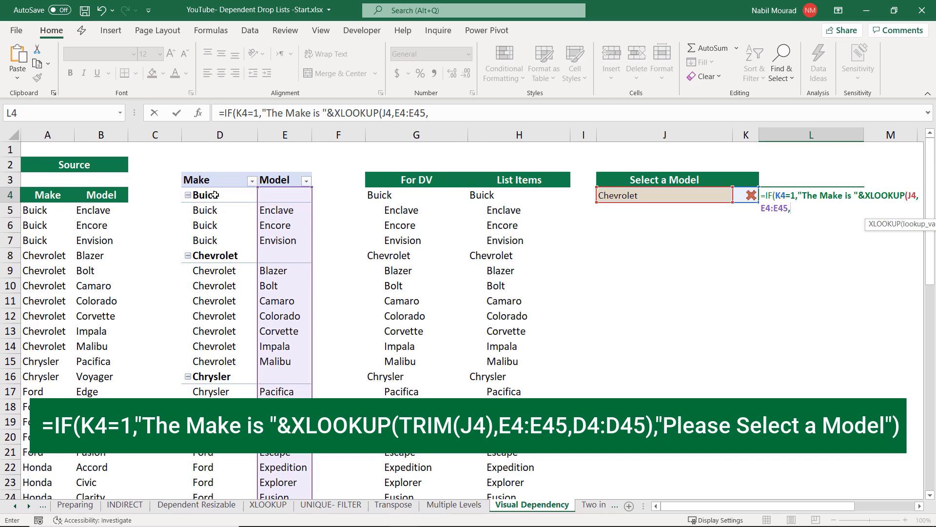
left_click_drag(209, 194, 233, 468)
type(")")
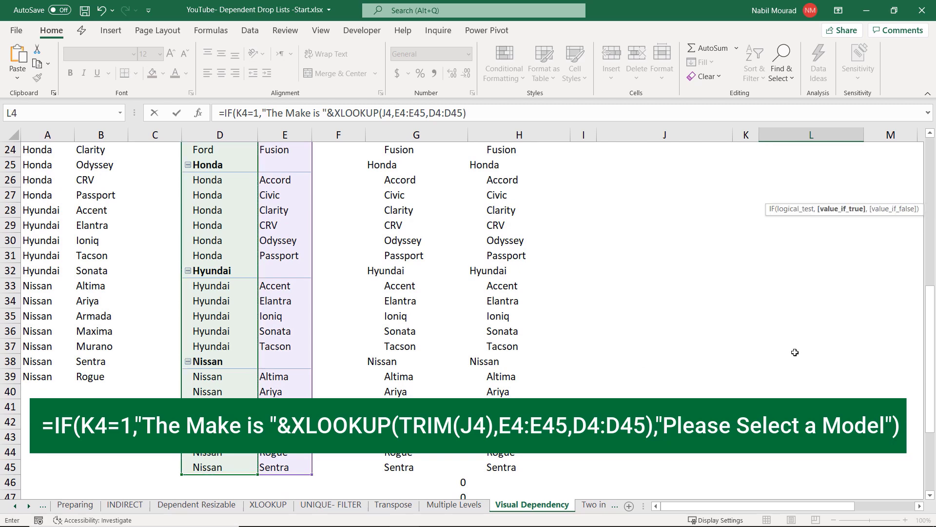
- Complete the L4 formula with "Please Select a Model" as the value if false
scroll(837, 366, "up", 8)
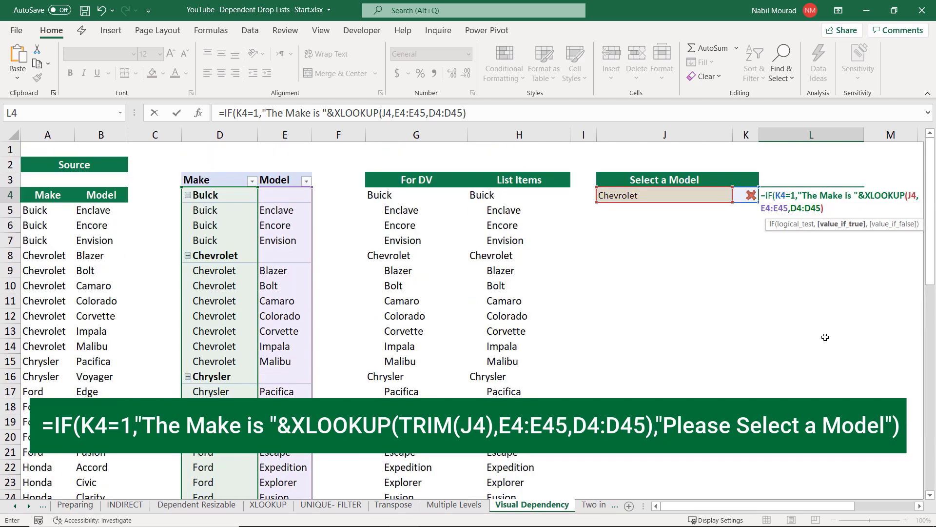
scroll(752, 196, "right", 2)
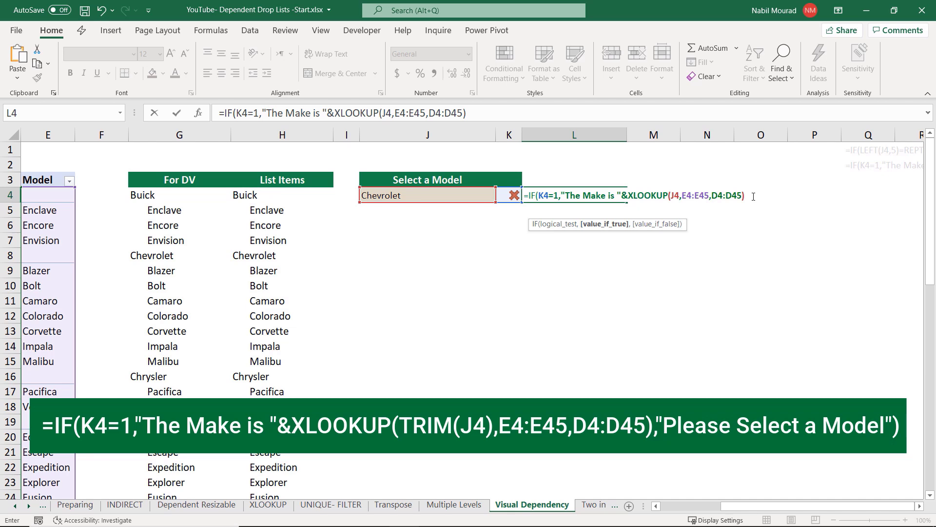
type(",")
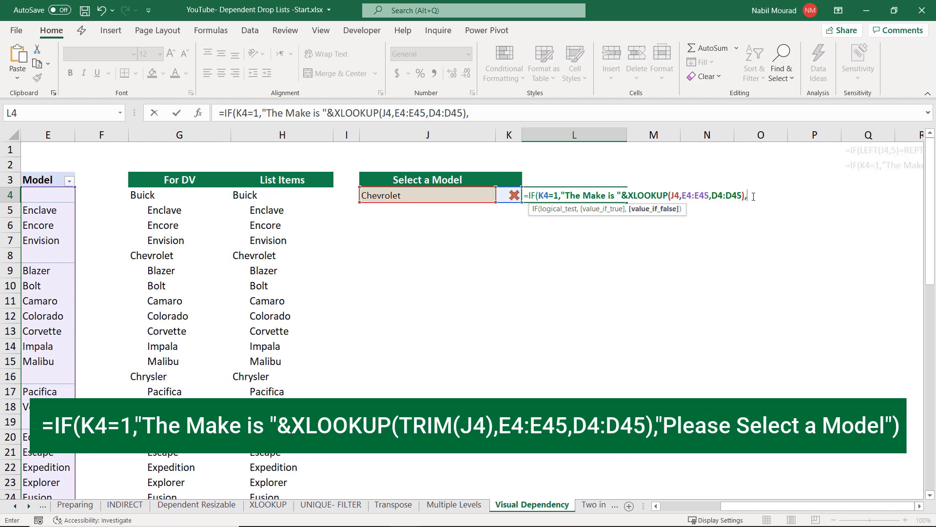
type("Please Select a Model\")")
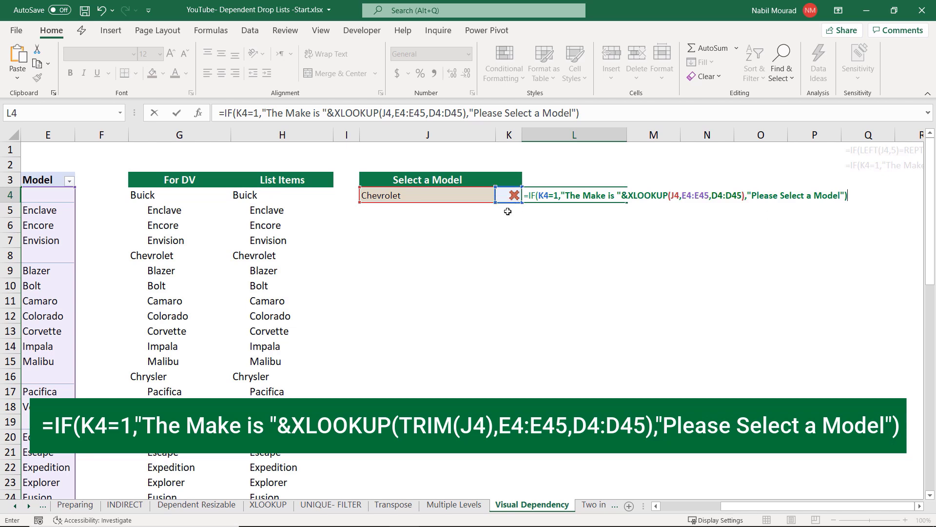
key("Return")
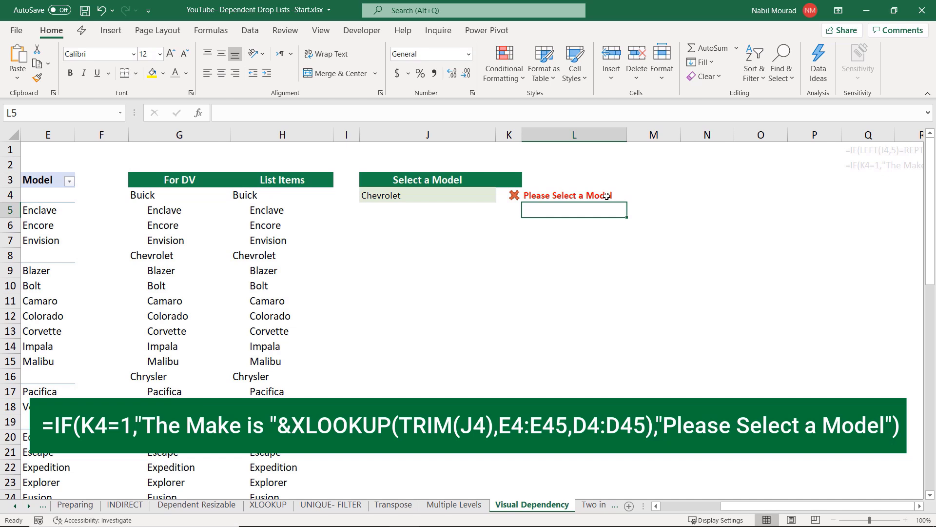
- Pick the model Bolt from the drop-down list in J4 to test the message in L4
left_click(477, 195)
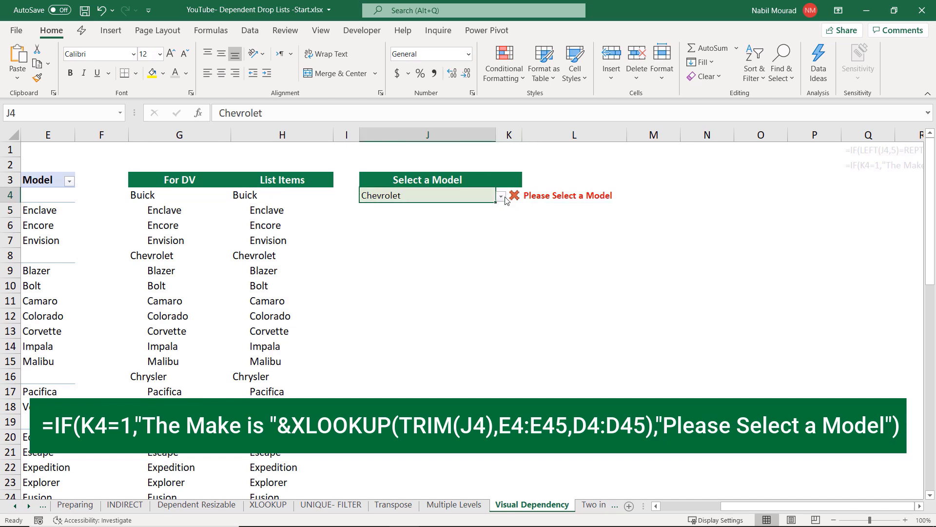
left_click(501, 197)
left_click(385, 224)
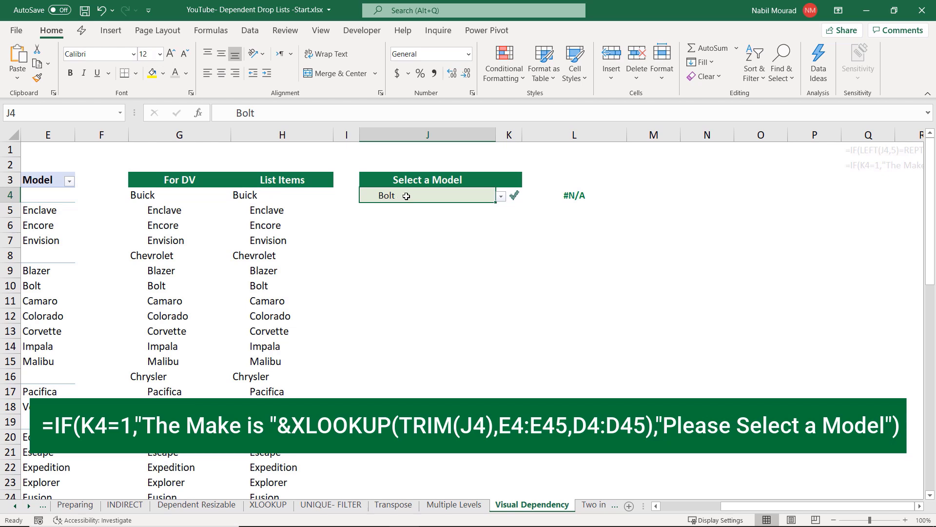
- Edit the L4 formula so the XLOOKUP lookup value is TRIM(J4), stripping the indent spaces
left_click(570, 195)
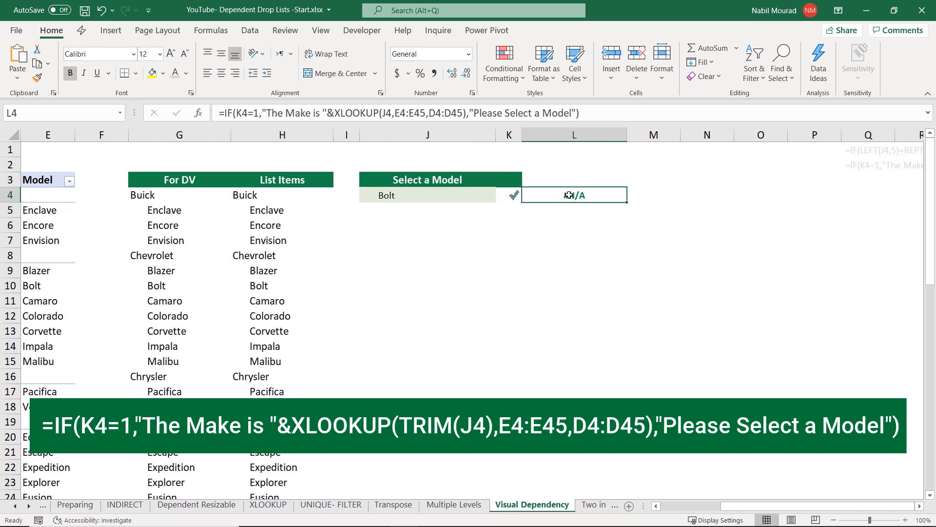
key("F2")
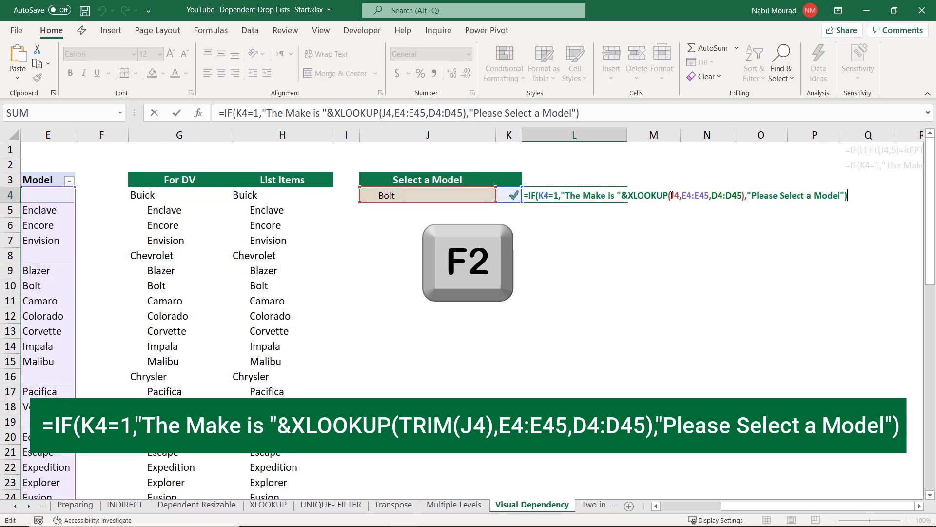
left_click(671, 195)
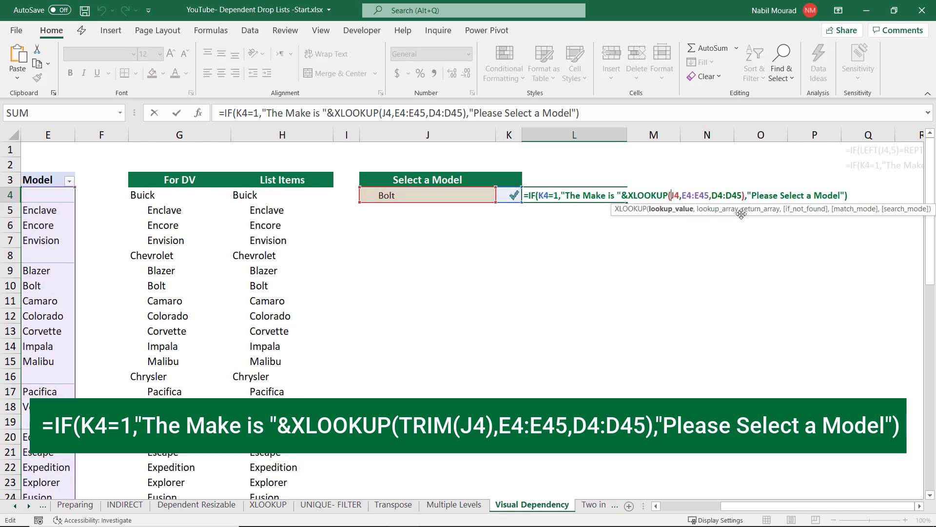
type("trim(")
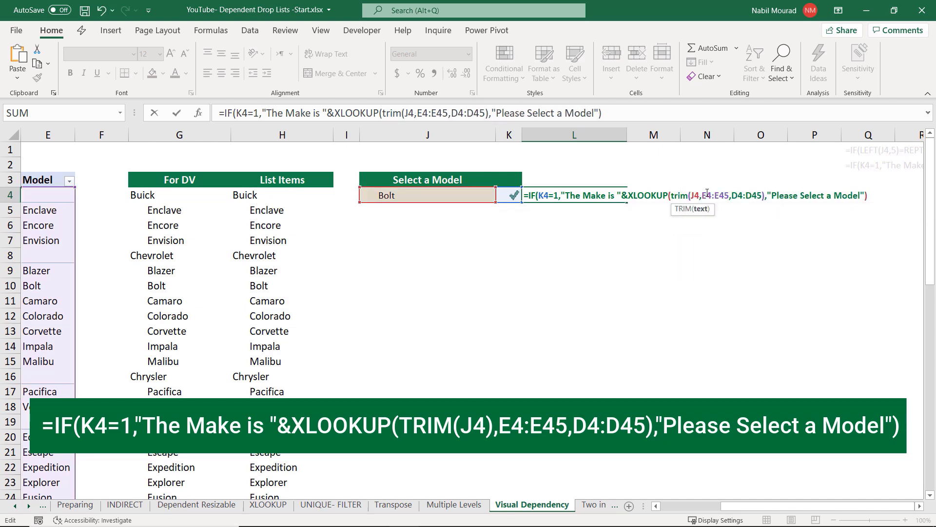
key("Right")
key("Right")
type(")")
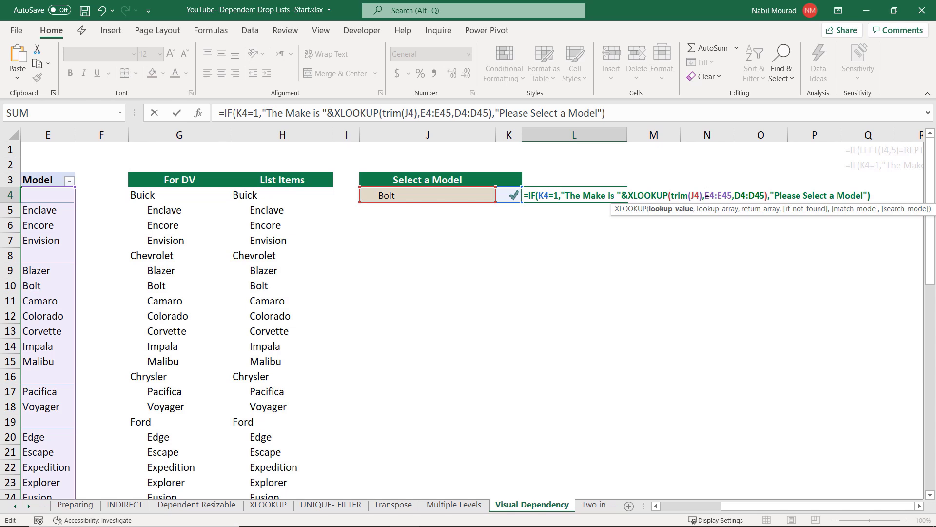
key("Return")
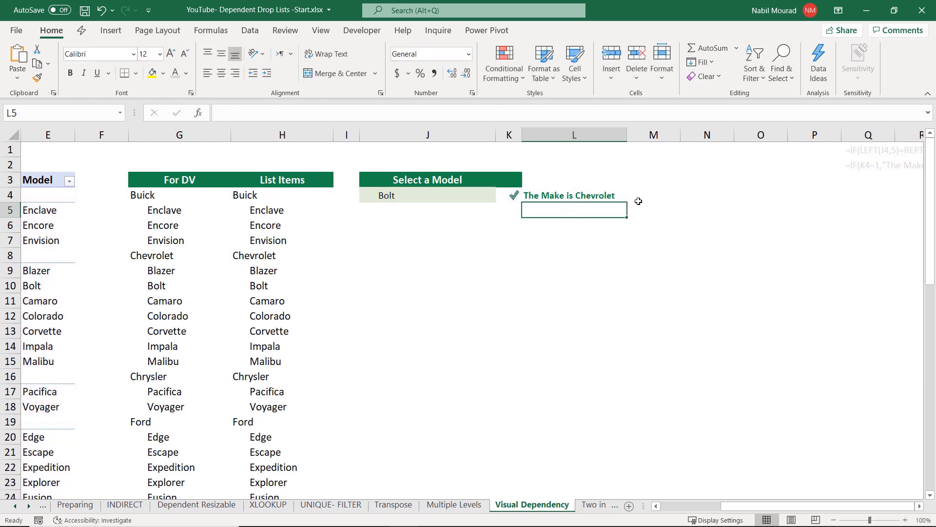
- Test the L4 message by picking the model Pacifica in J4, replacing it with the make Ford
left_click(424, 196)
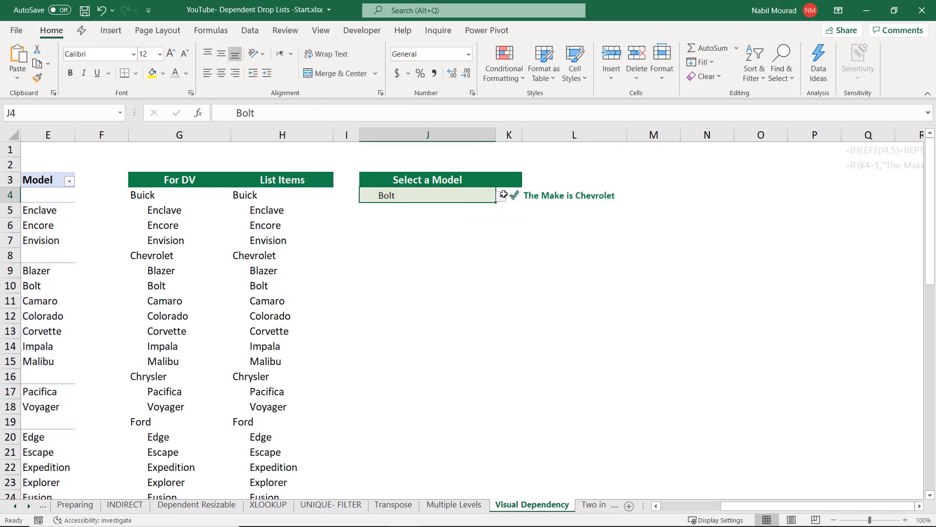
left_click(500, 195)
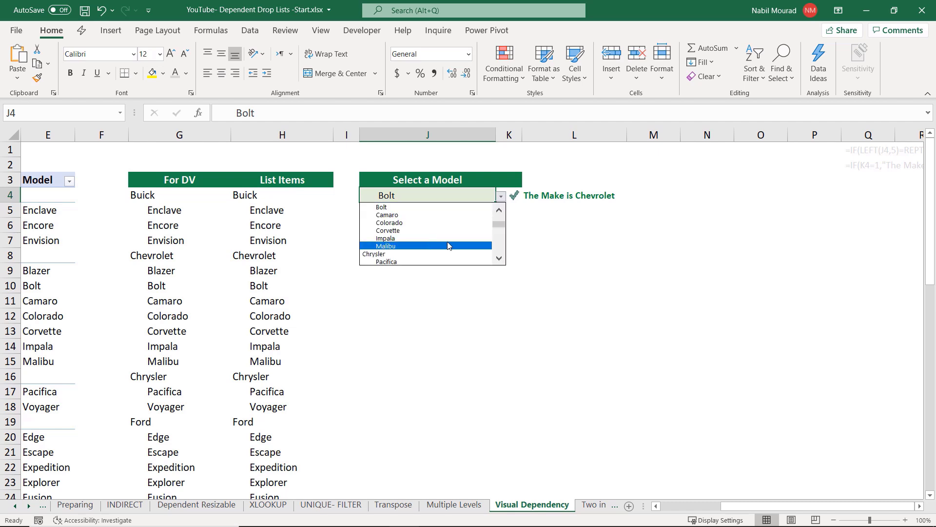
left_click(393, 261)
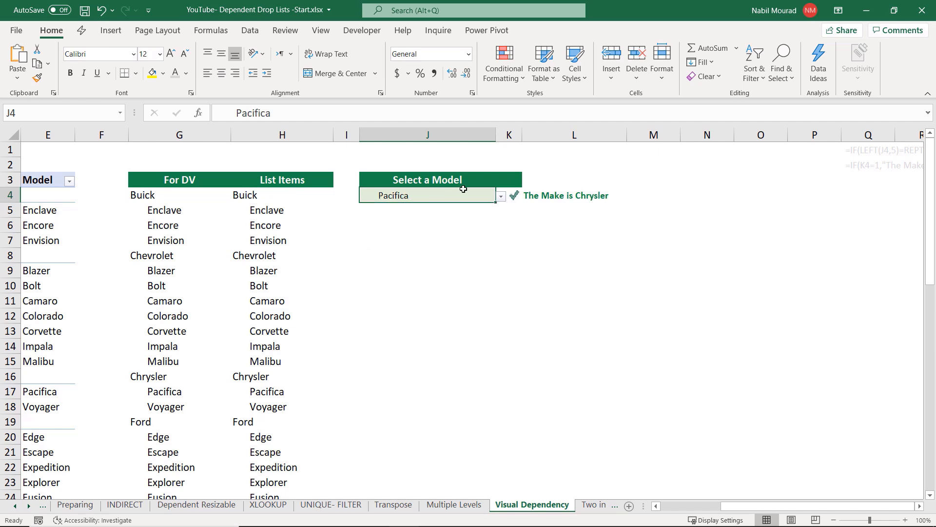
left_click(500, 196)
left_click(418, 223)
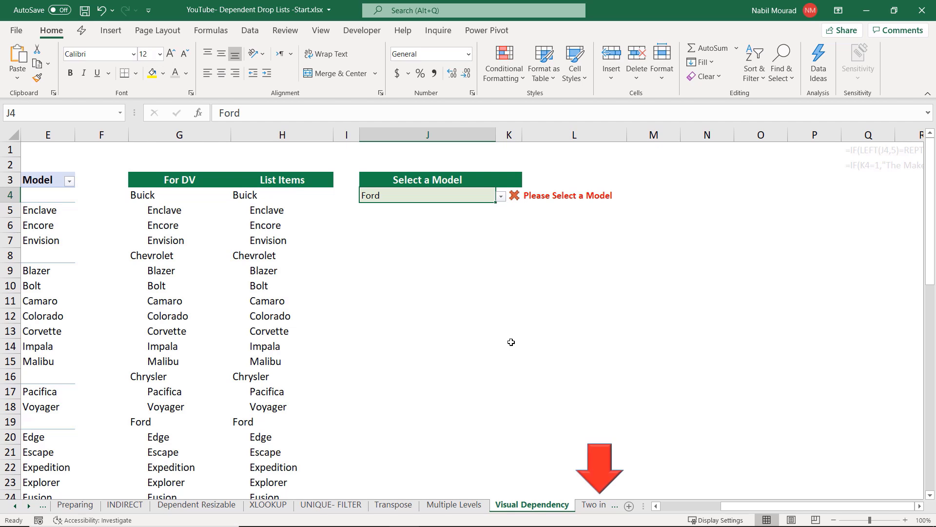
- On the Two in One sheet, create a named range from the Managers list D1:D6, using its top row as the name
key("ctrl+Page_Down")
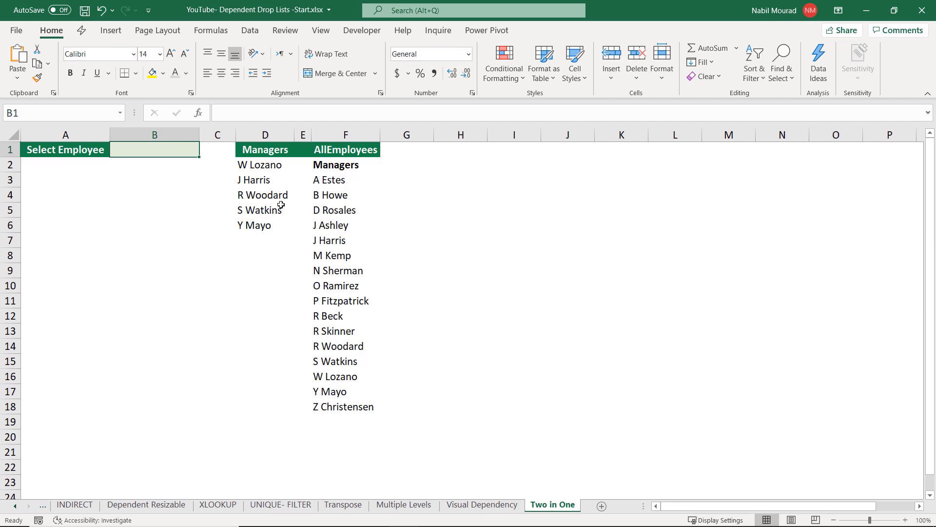
key("alt+m")
left_click_drag(263, 149, 275, 230)
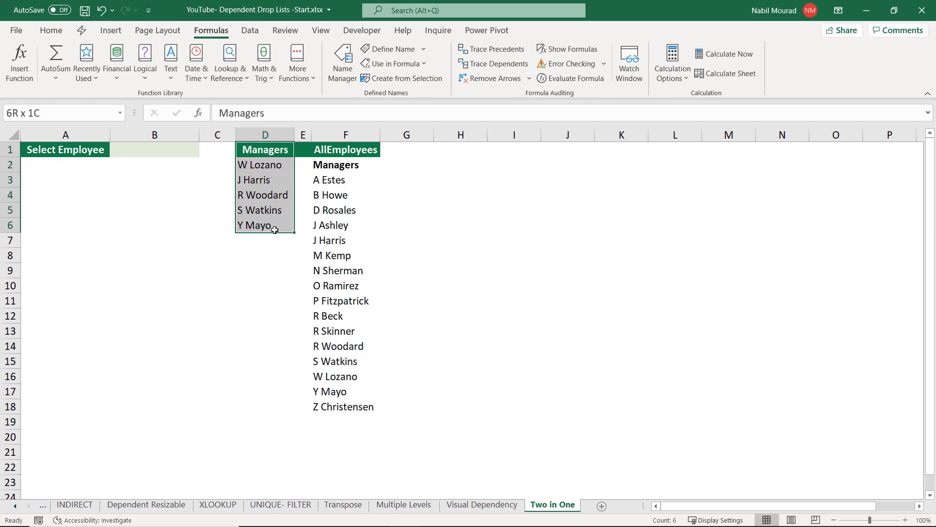
left_click_drag(275, 230, 274, 230)
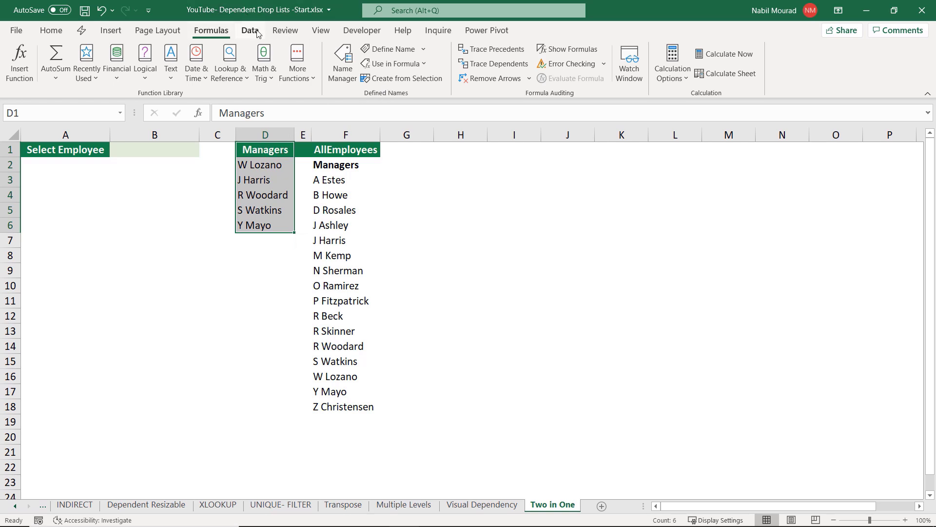
left_click(426, 78)
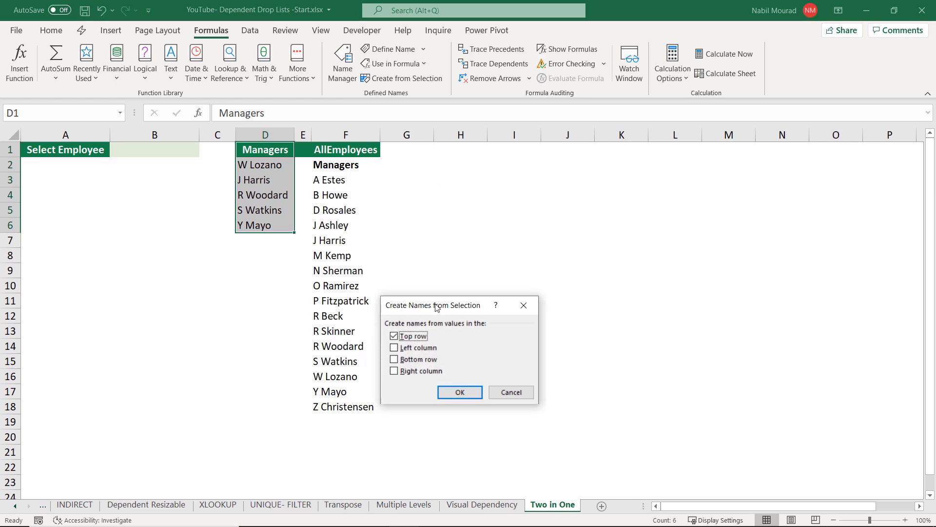
left_click(460, 392)
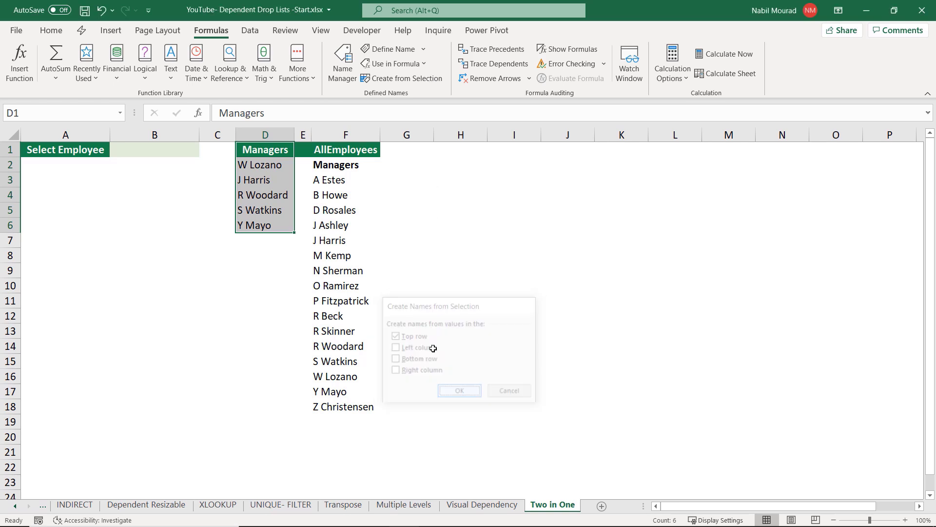
- Create a named range from the AllEmployees list F1:F18, using its top row as the name
left_click(341, 153)
left_click_drag(341, 152, 345, 398)
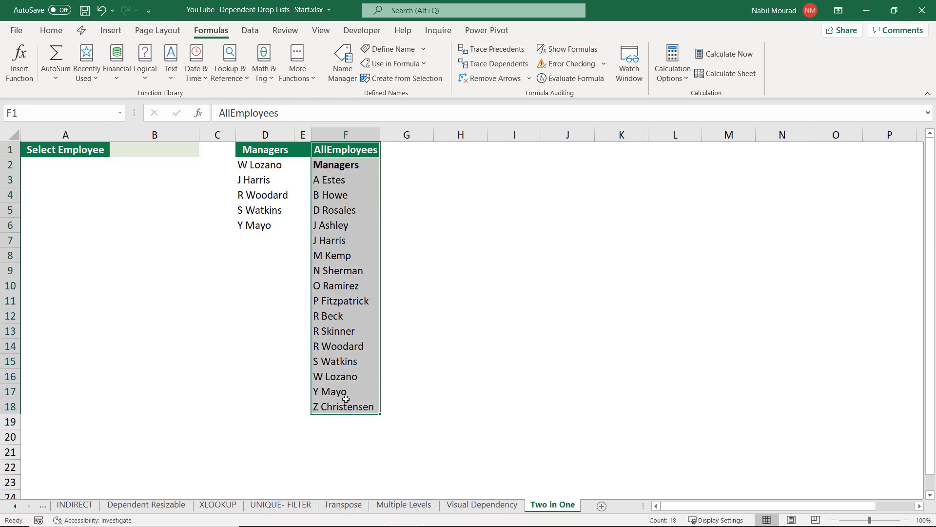
left_click(405, 81)
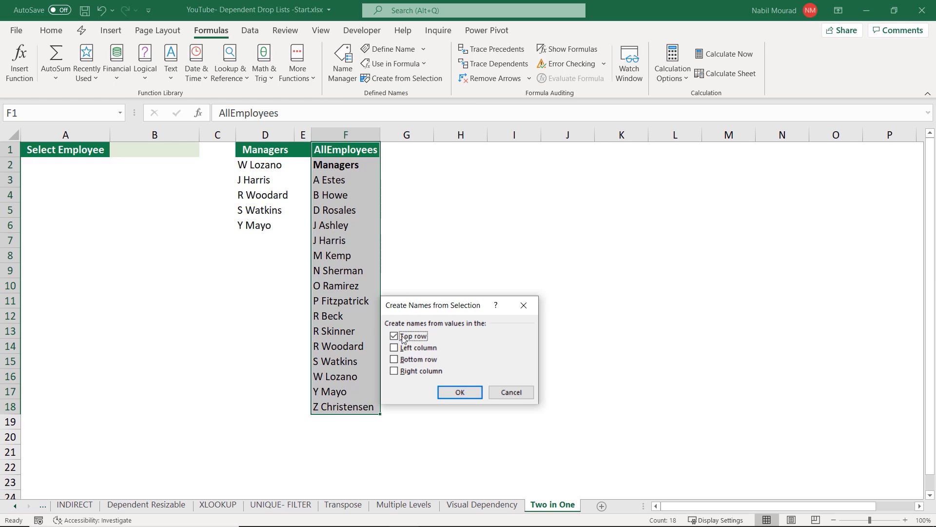
left_click(464, 392)
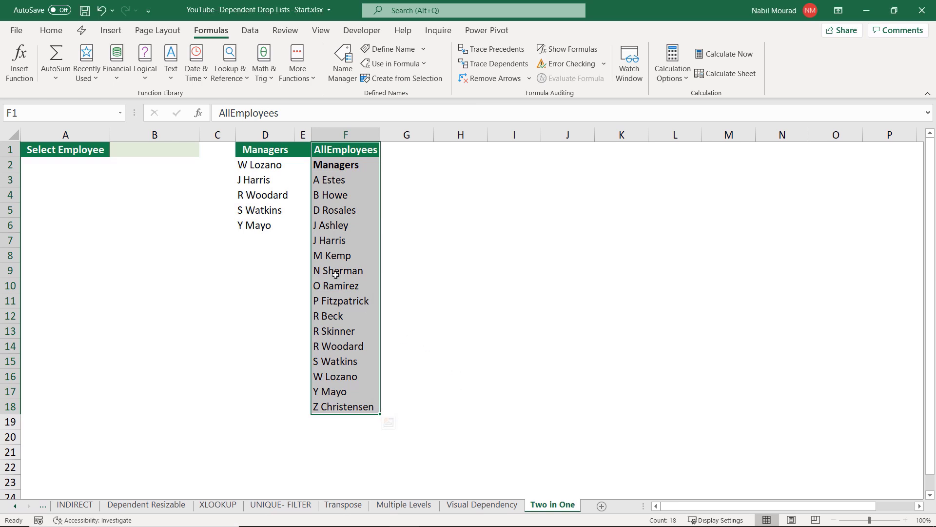
- Jump to the named ranges Managers and AllEmployees in turn to check which cells each one covers
left_click(119, 112)
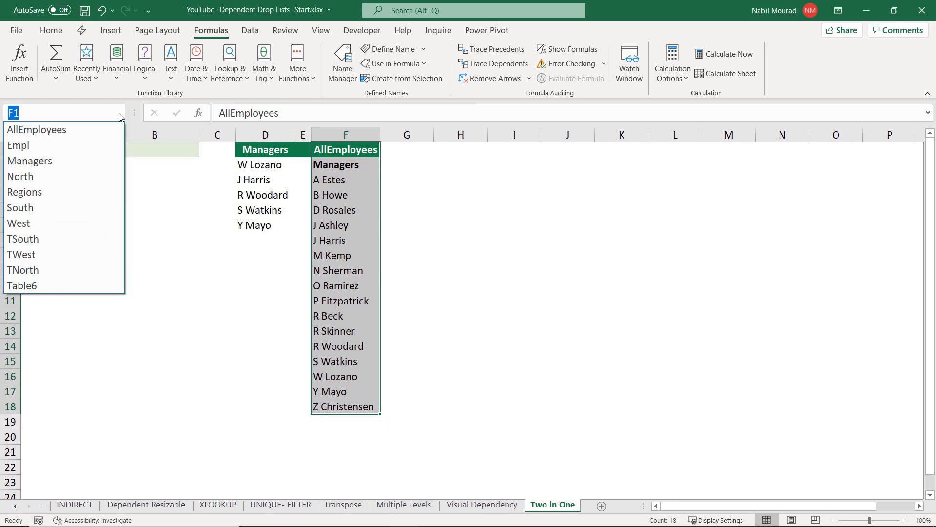
left_click(48, 161)
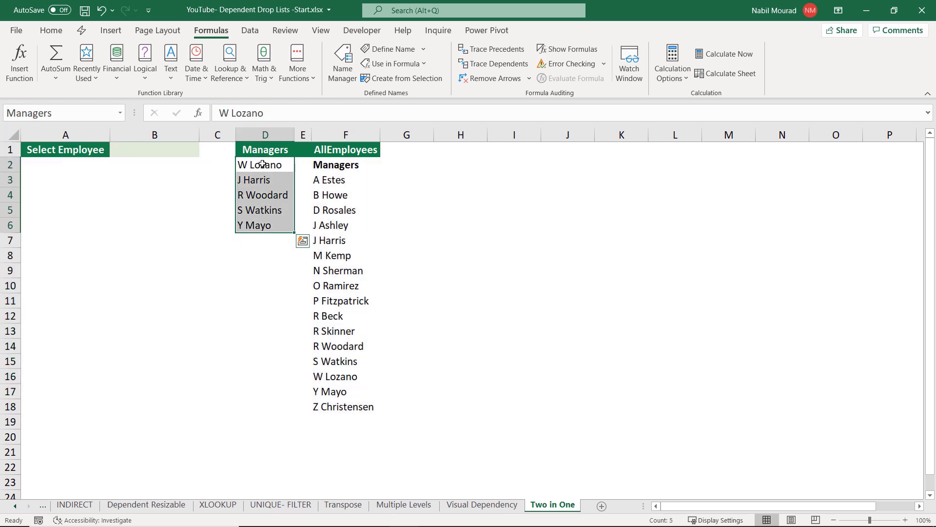
left_click(59, 113)
type("B6")
key("Return")
left_click(119, 113)
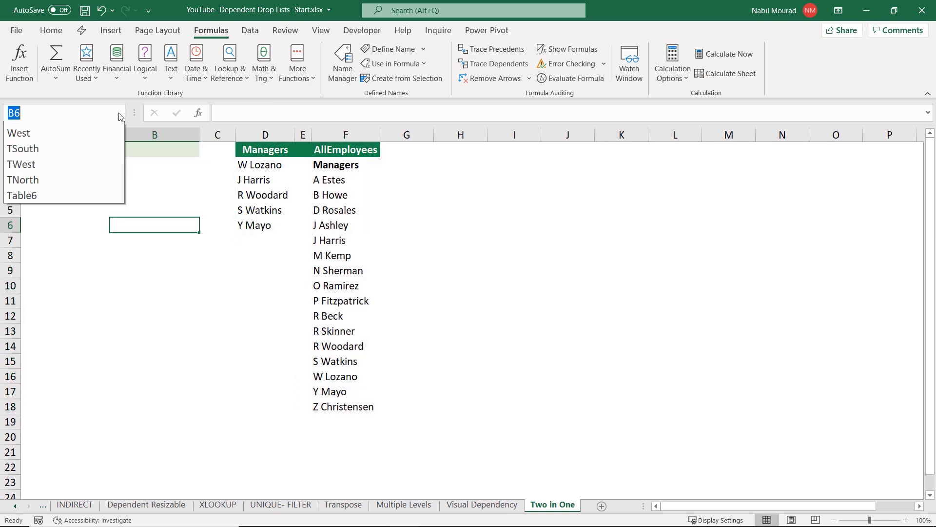
left_click(74, 130)
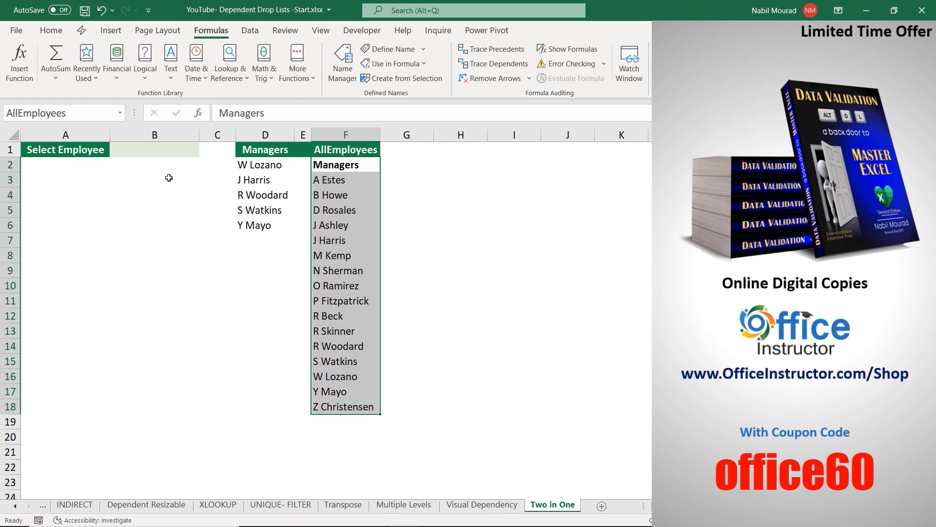
- In A10, start an IF formula that tests B1="Managers" and returns the Managers named range when true
left_click(74, 284)
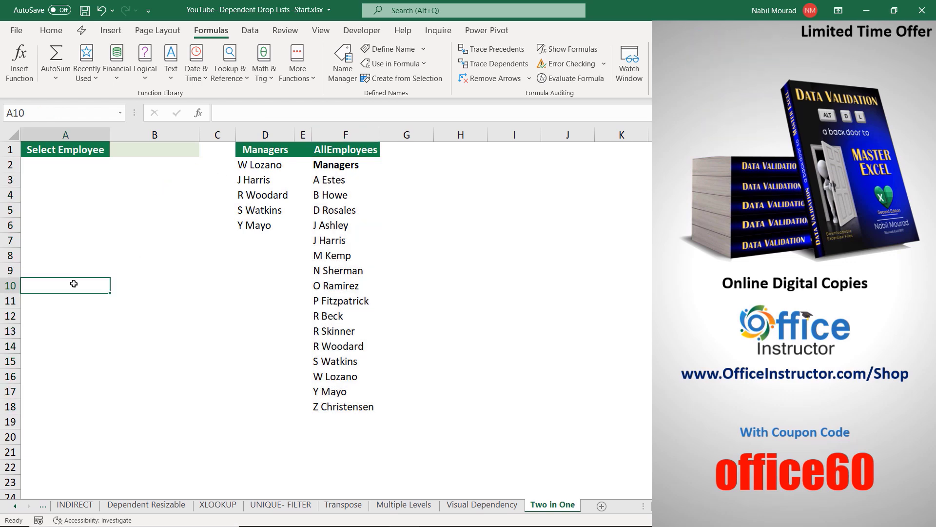
type("=if")
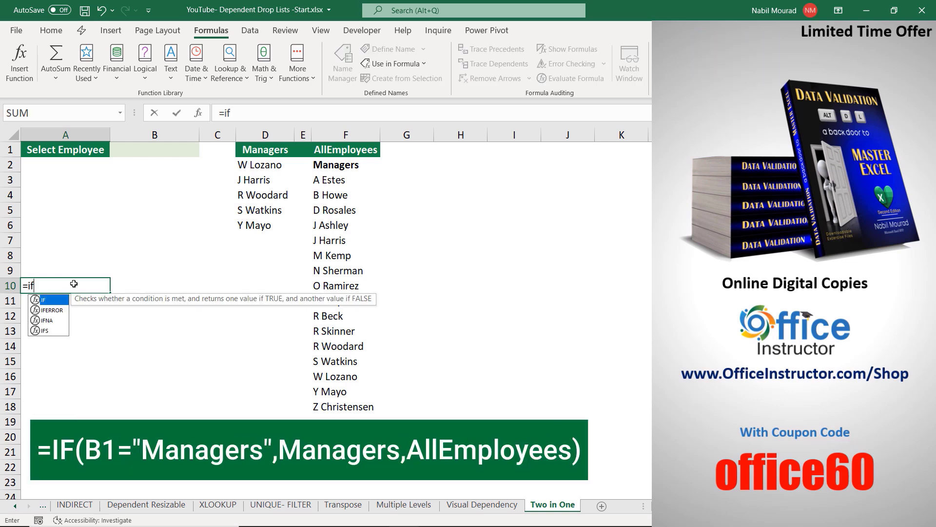
key("Tab")
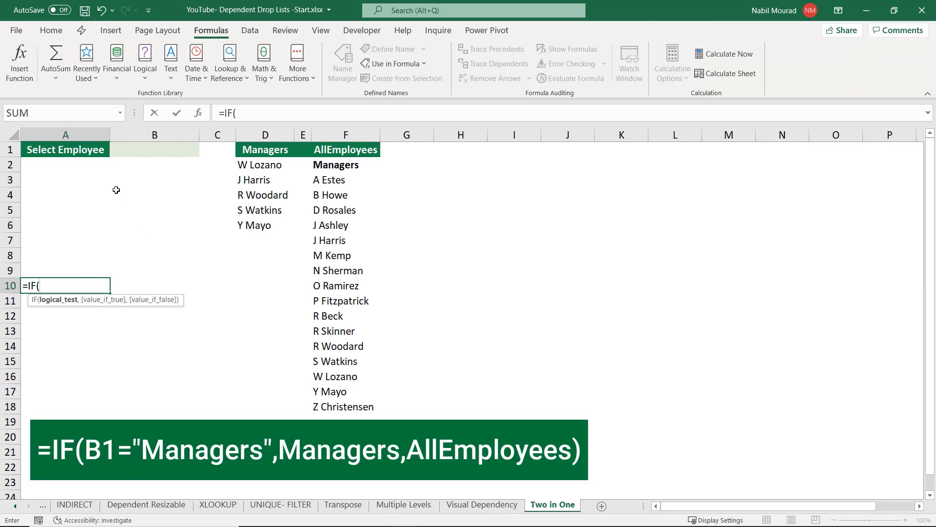
left_click(160, 150)
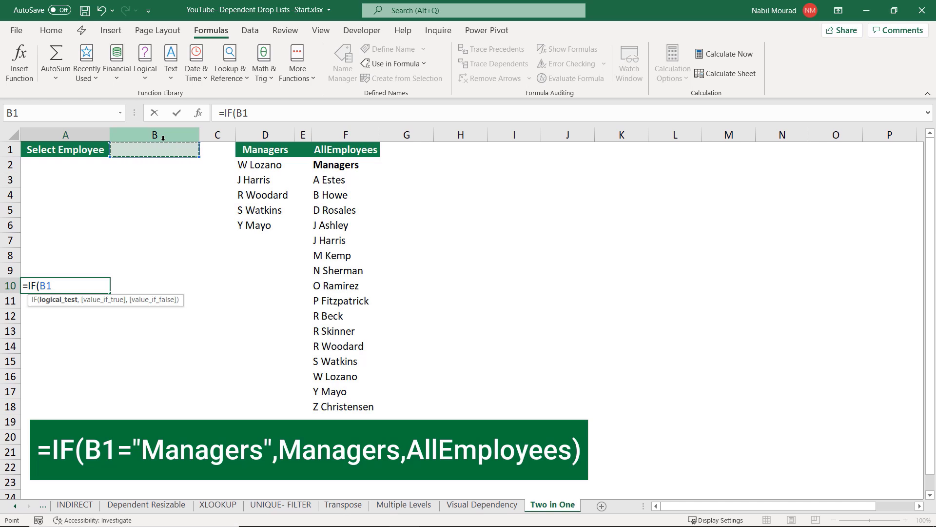
type("=\"")
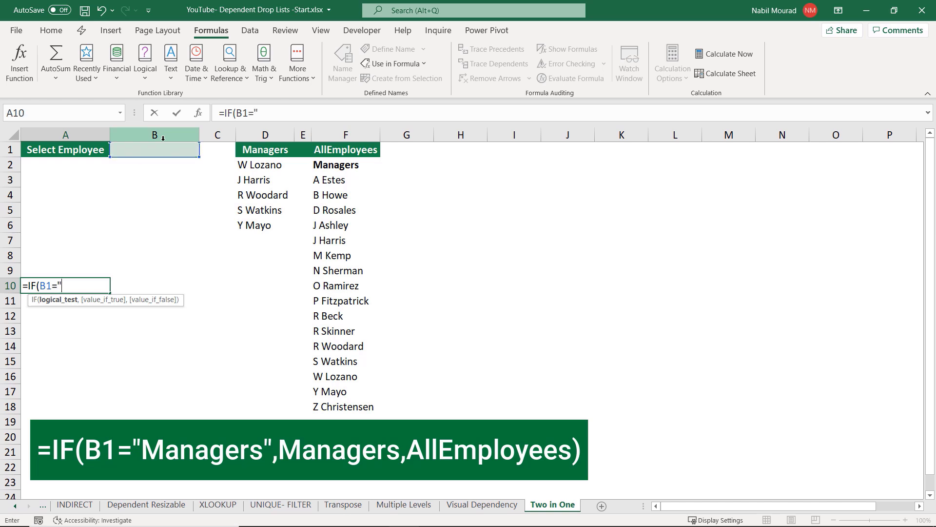
type("Managers\",")
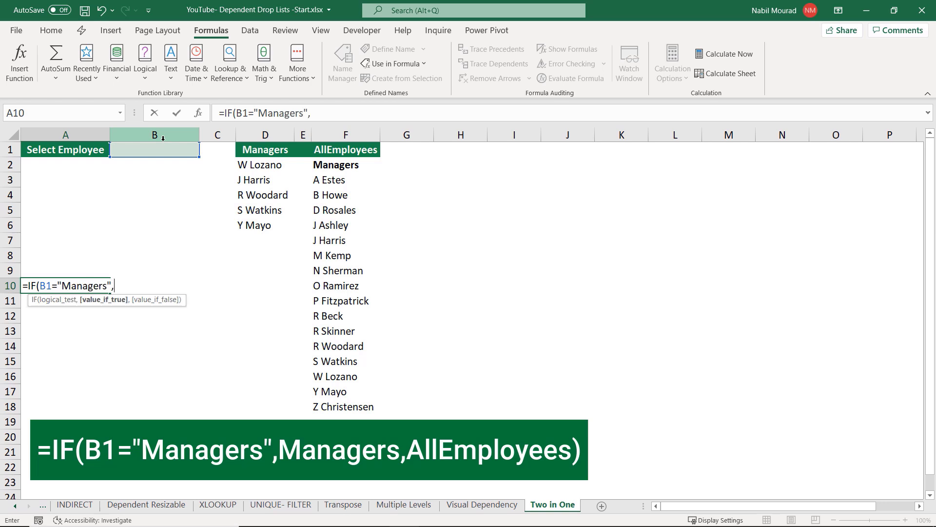
key("F3")
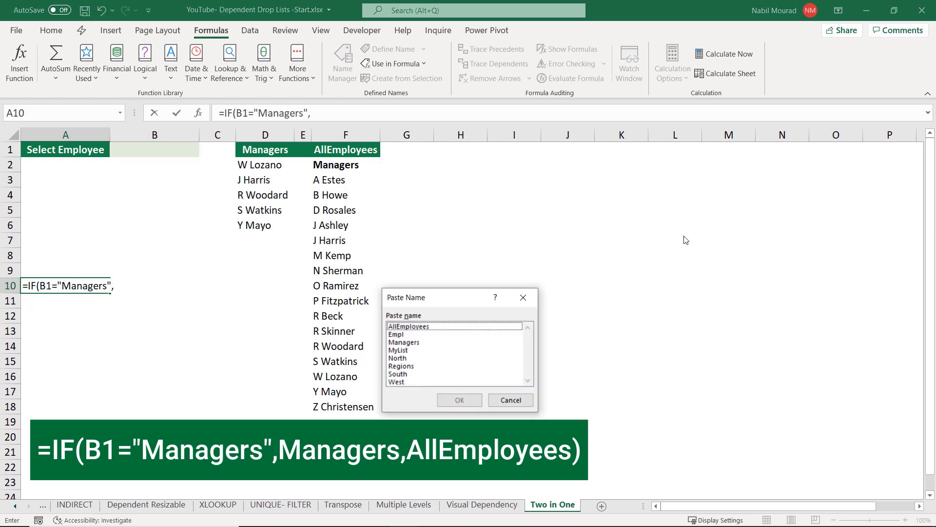
left_click(410, 343)
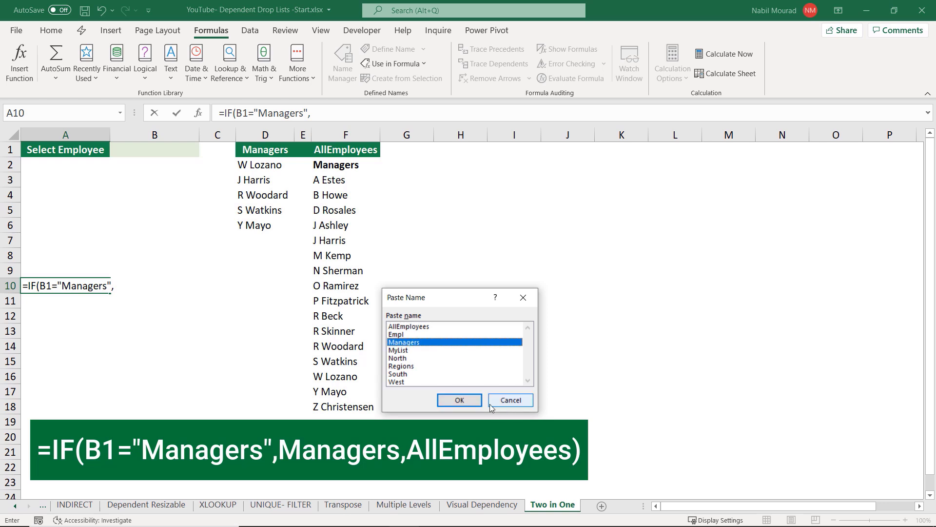
left_click(467, 398)
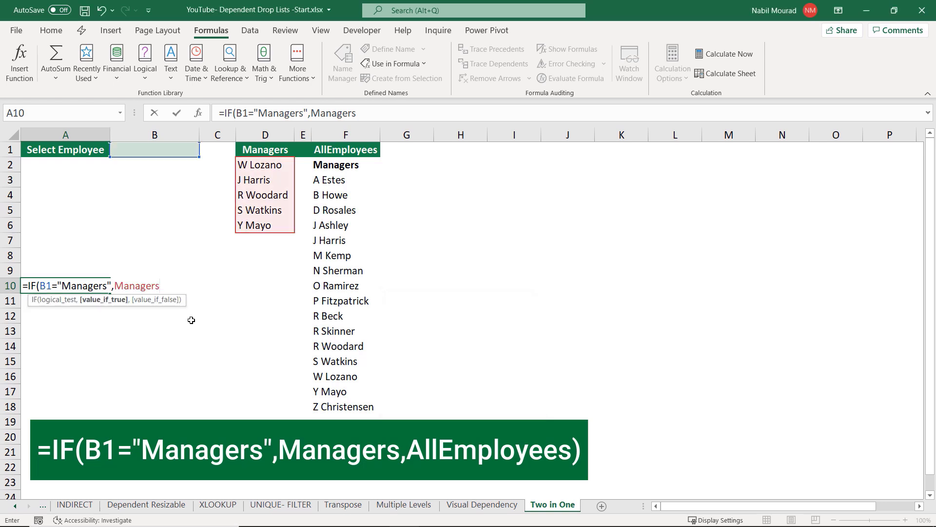
- Complete the A10 IF formula with the AllEmployees named range as the value if false, and enter it
type(",")
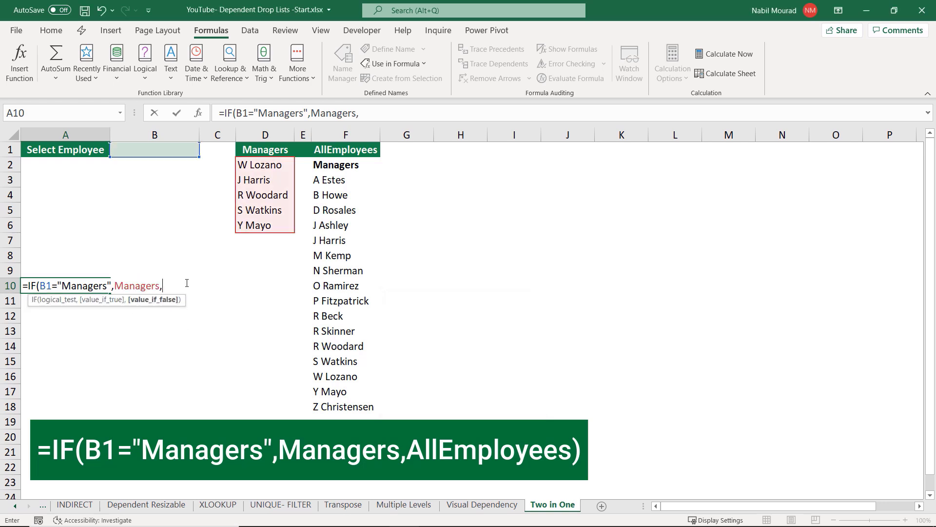
key("F3")
left_click_drag(462, 296, 302, 271)
left_click(264, 301)
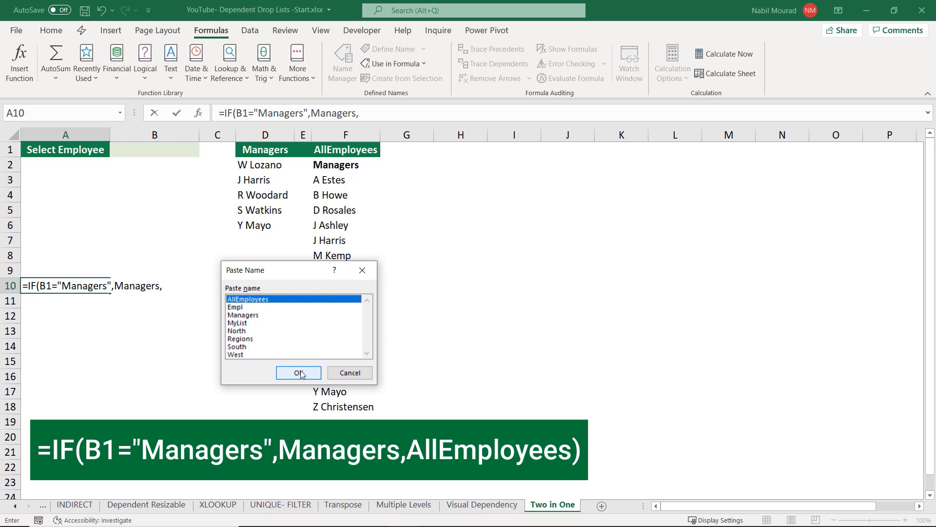
left_click(299, 373)
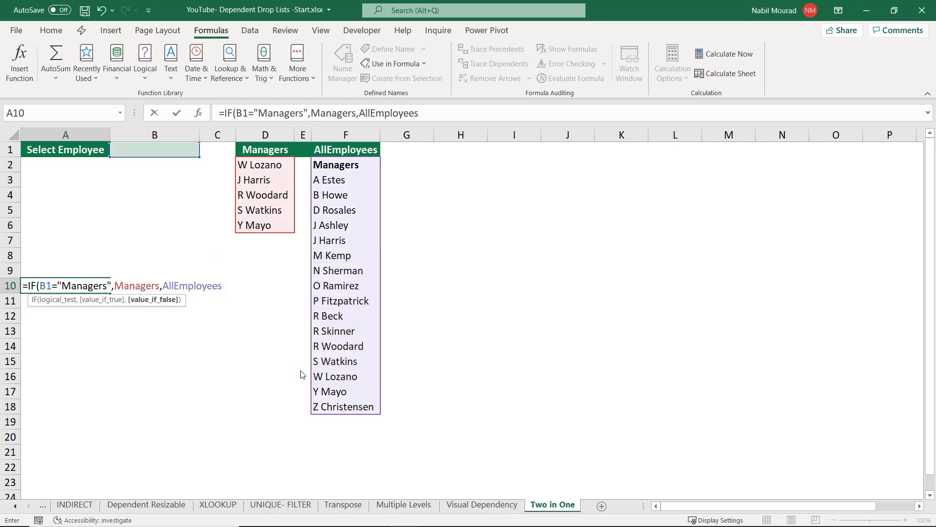
type(")")
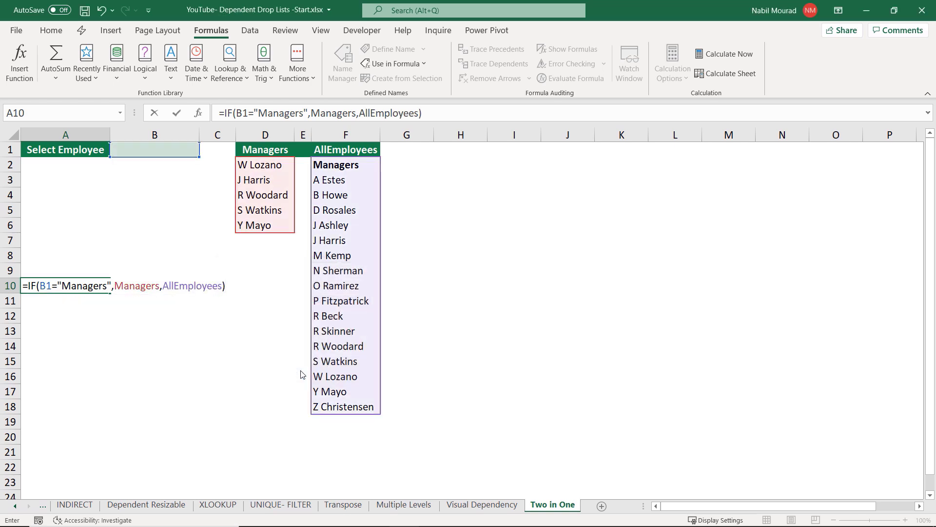
key("Return")
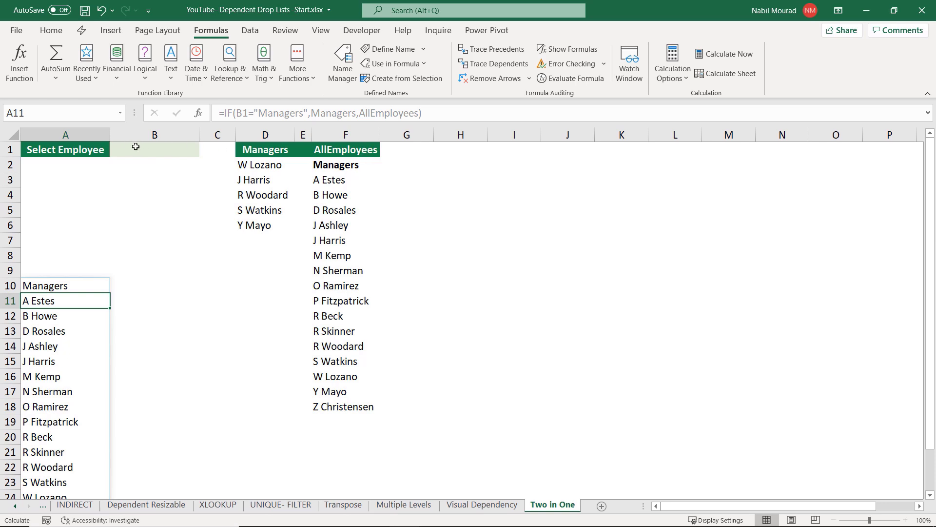
- Copy the full formula text from A10 and delete the formula from that cell
left_click(70, 283)
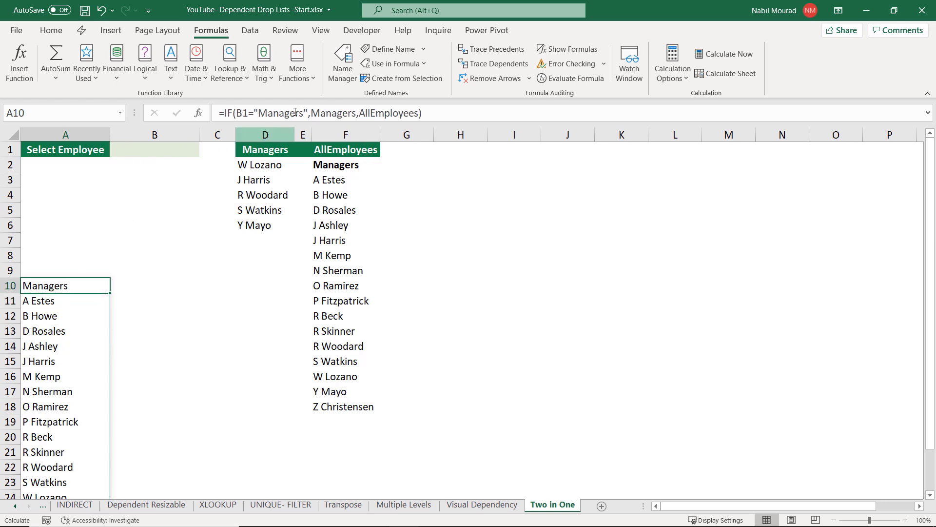
left_click(450, 110)
left_click_drag(450, 109, 186, 110)
key("ctrl+c")
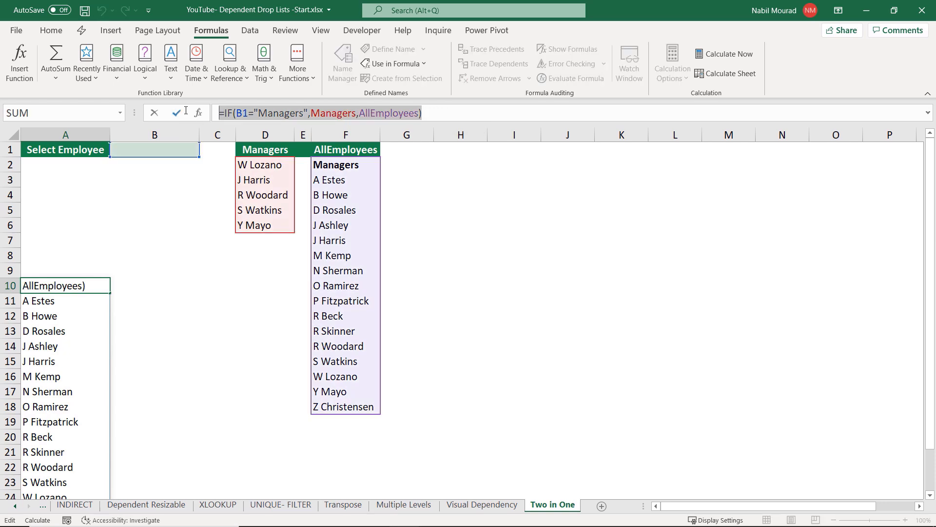
key("Escape")
key("Delete")
- Add List data validation to B1 with the copied formula =IF(B1="Managers",Managers,AllEmployees) as the source
left_click(164, 151)
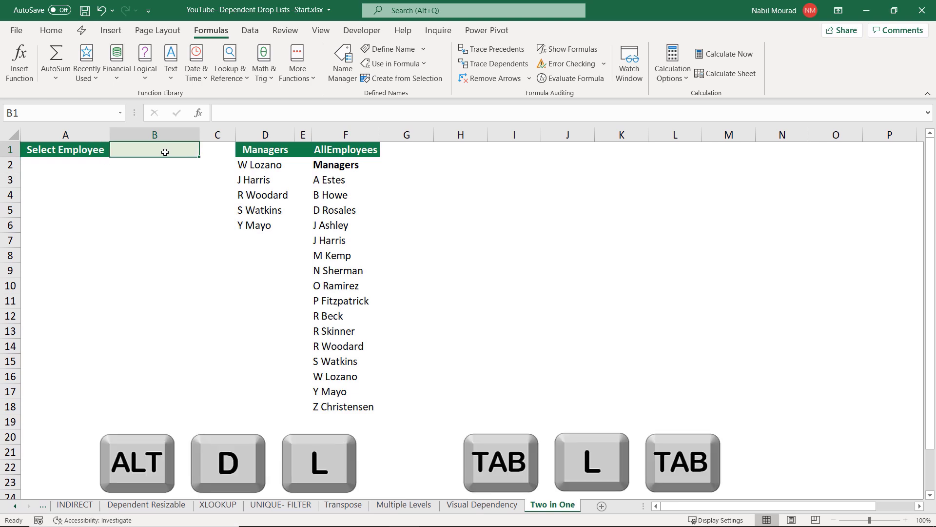
key("alt")
key("d")
key("l")
key("Tab")
key("l")
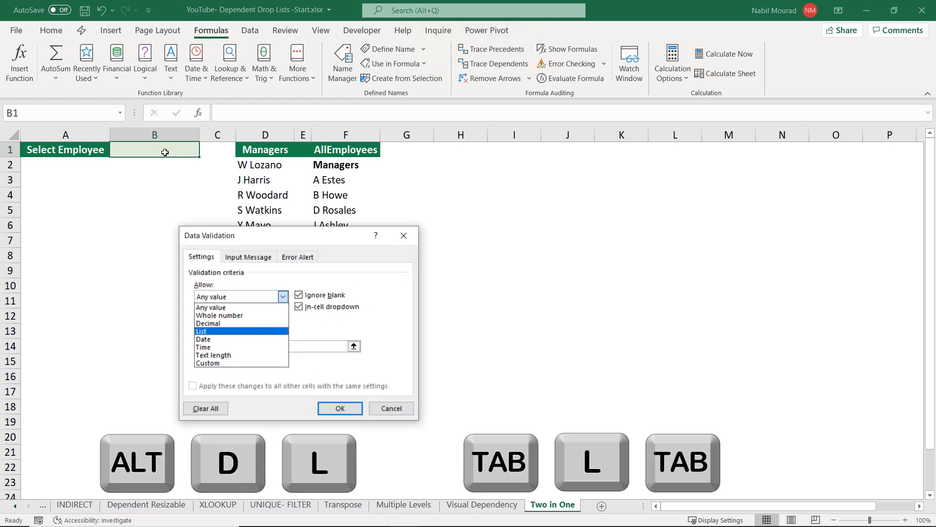
key("Tab")
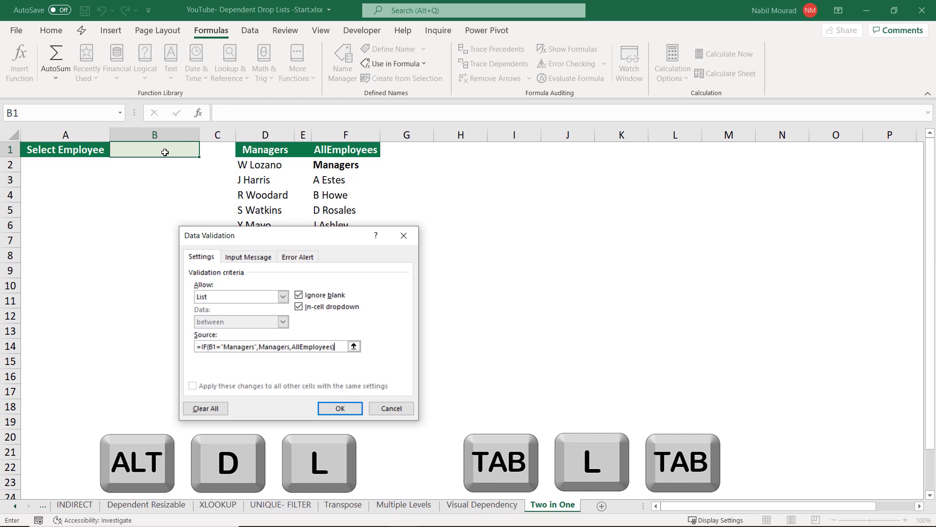
key("ctrl+v")
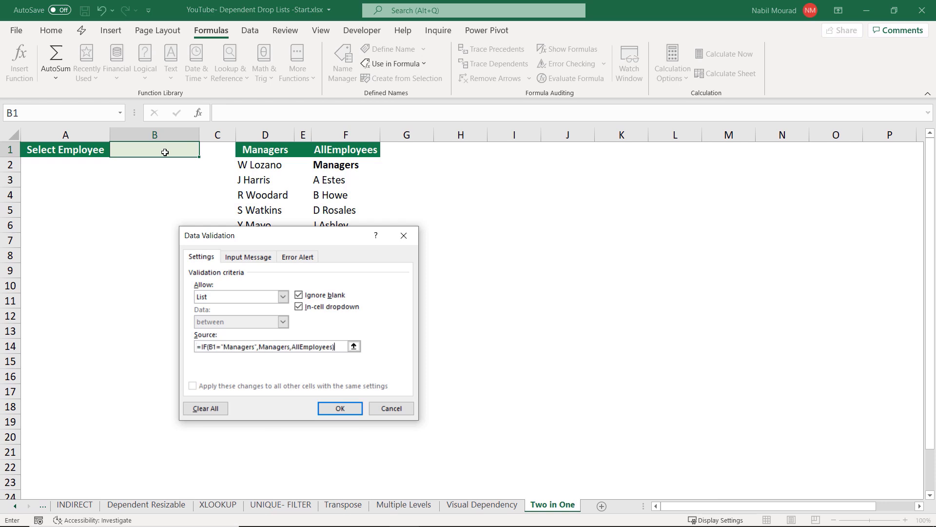
left_click(340, 408)
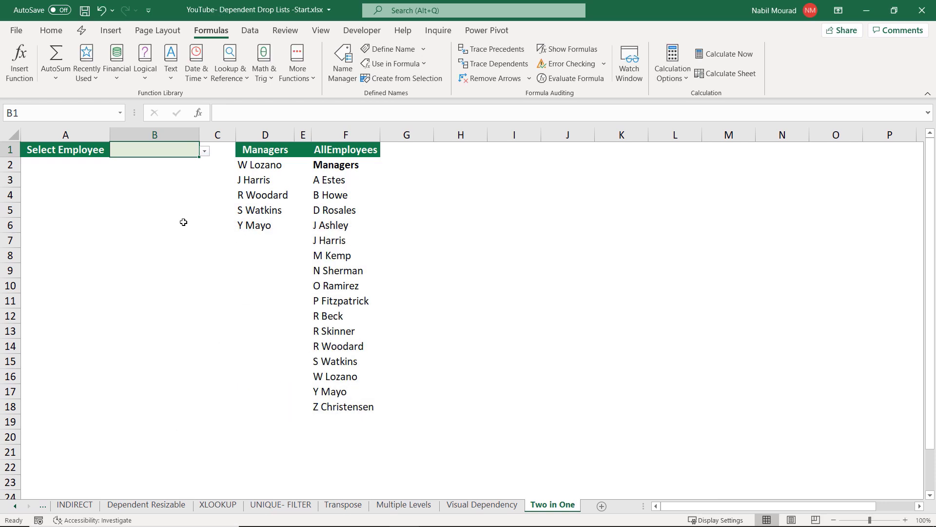
- Test the B1 drop-down by picking the employee listed in F14 from the full employee list
left_click(206, 152)
scroll(205, 186, "down", 3)
mouse_move(208, 206)
left_mouse_down()
mouse_move(209, 192)
mouse_move(208, 201)
left_mouse_up()
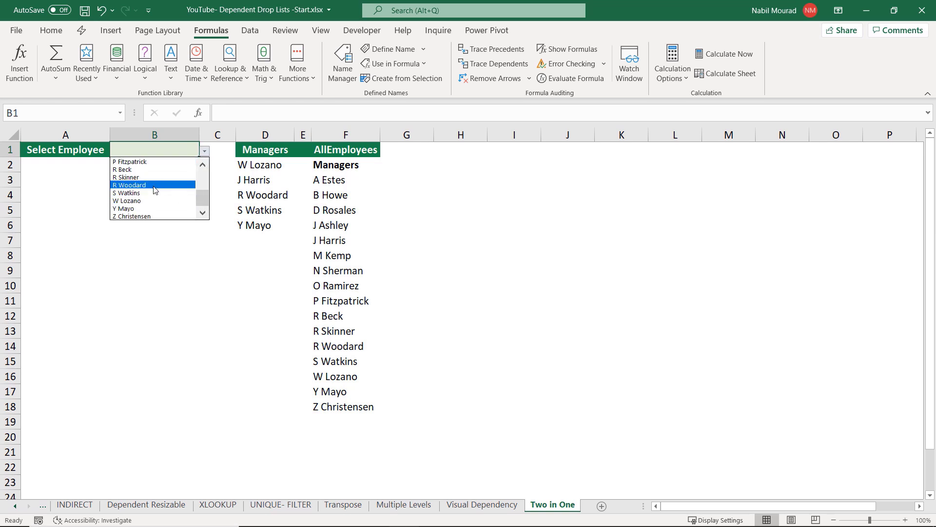
left_click(154, 185)
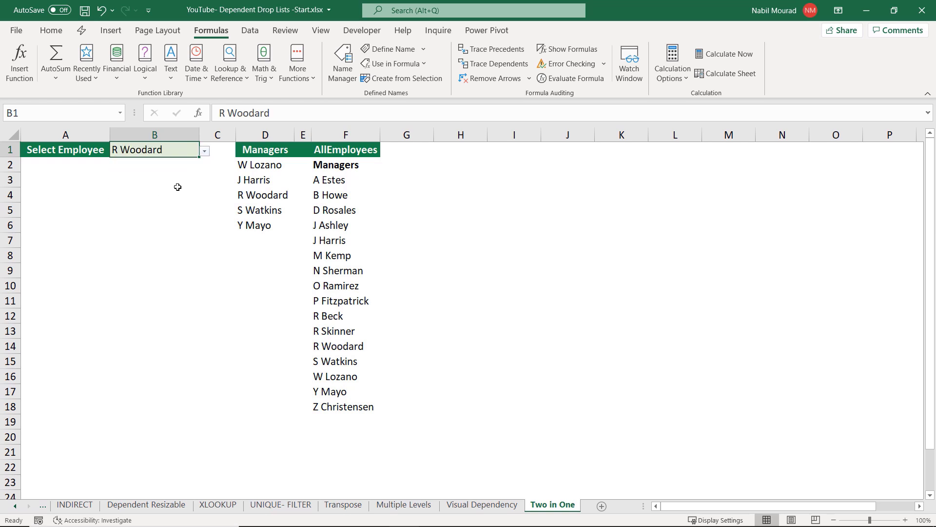
- Choose Managers in the B1 drop-down, and pick the manager listed in D6 from the managers-only list
left_click(207, 155)
left_click_drag(202, 195, 204, 146)
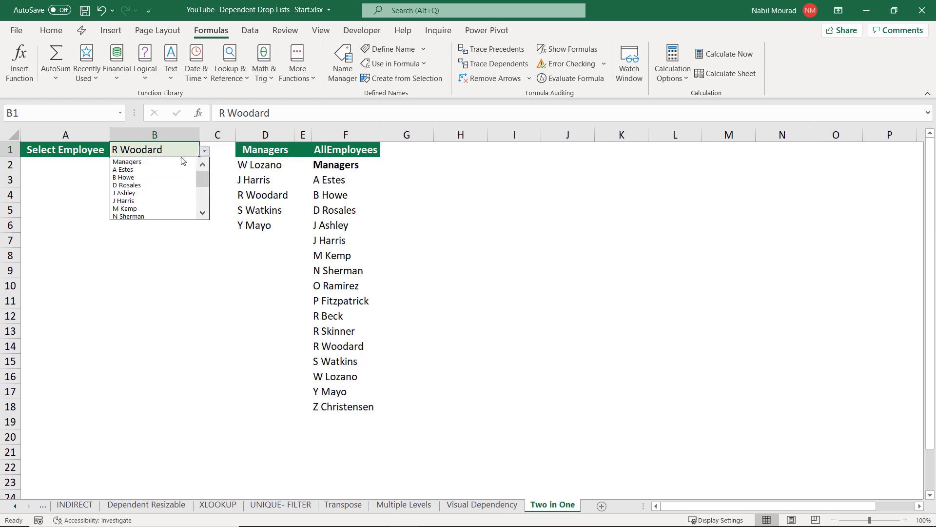
left_click(129, 163)
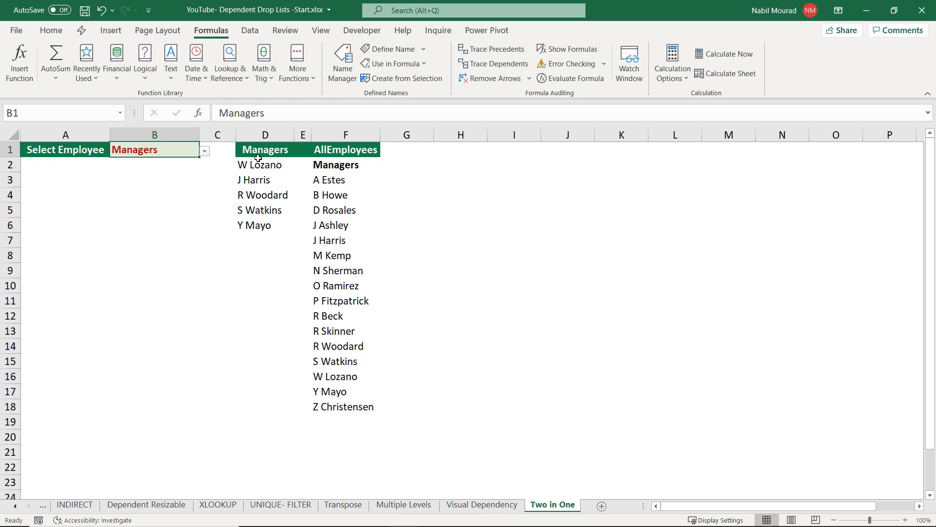
left_click(205, 153)
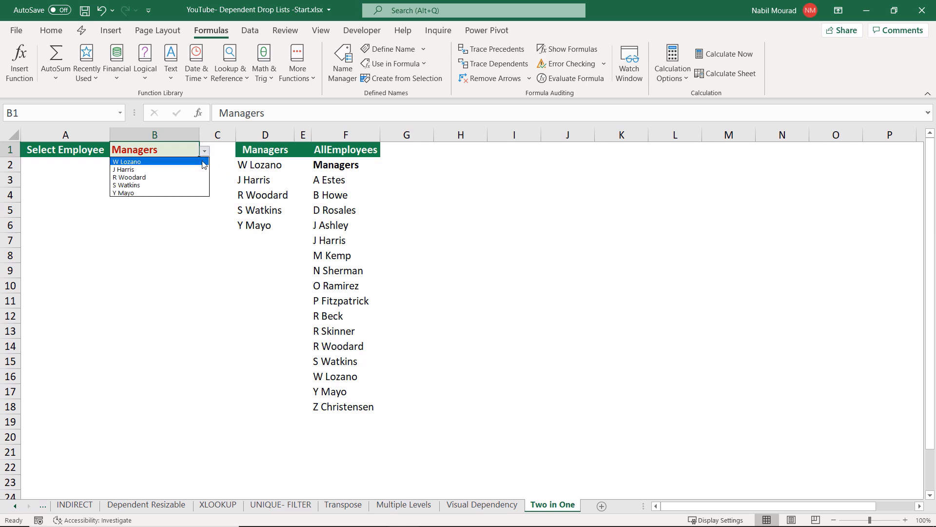
left_click(124, 193)
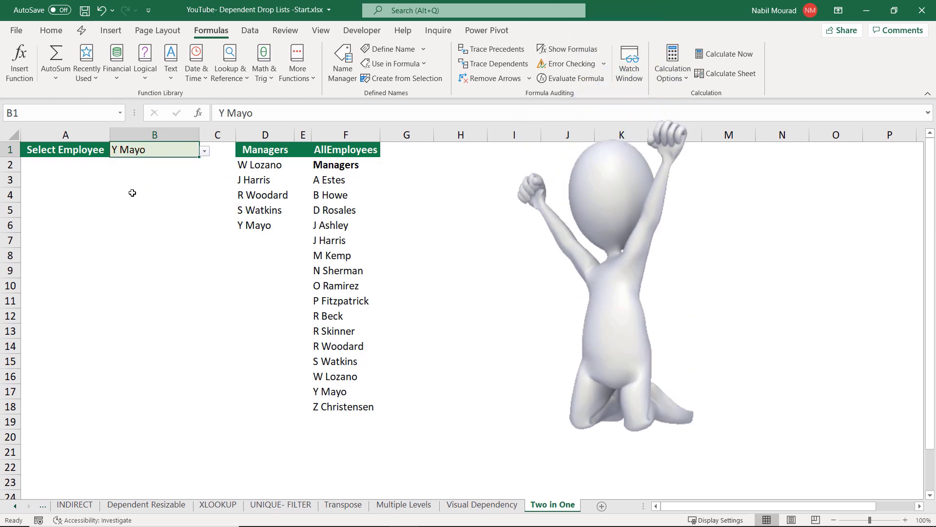